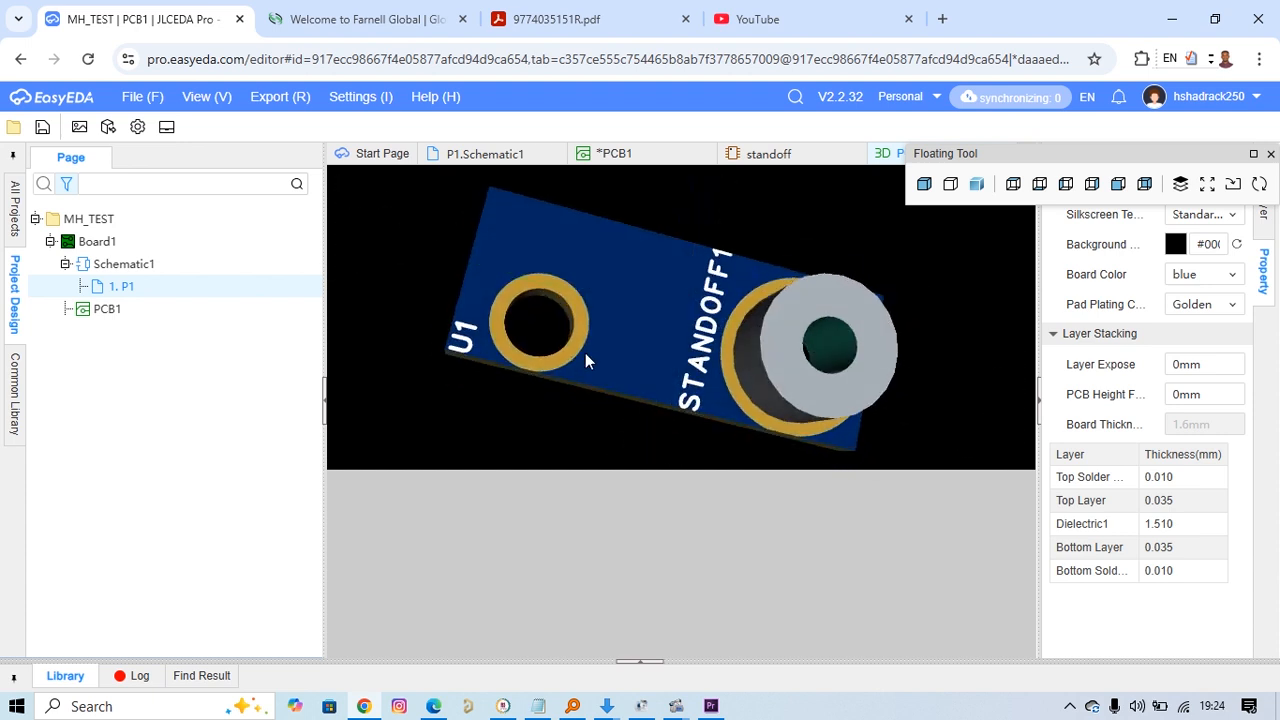
drag(870, 362, 835, 318)
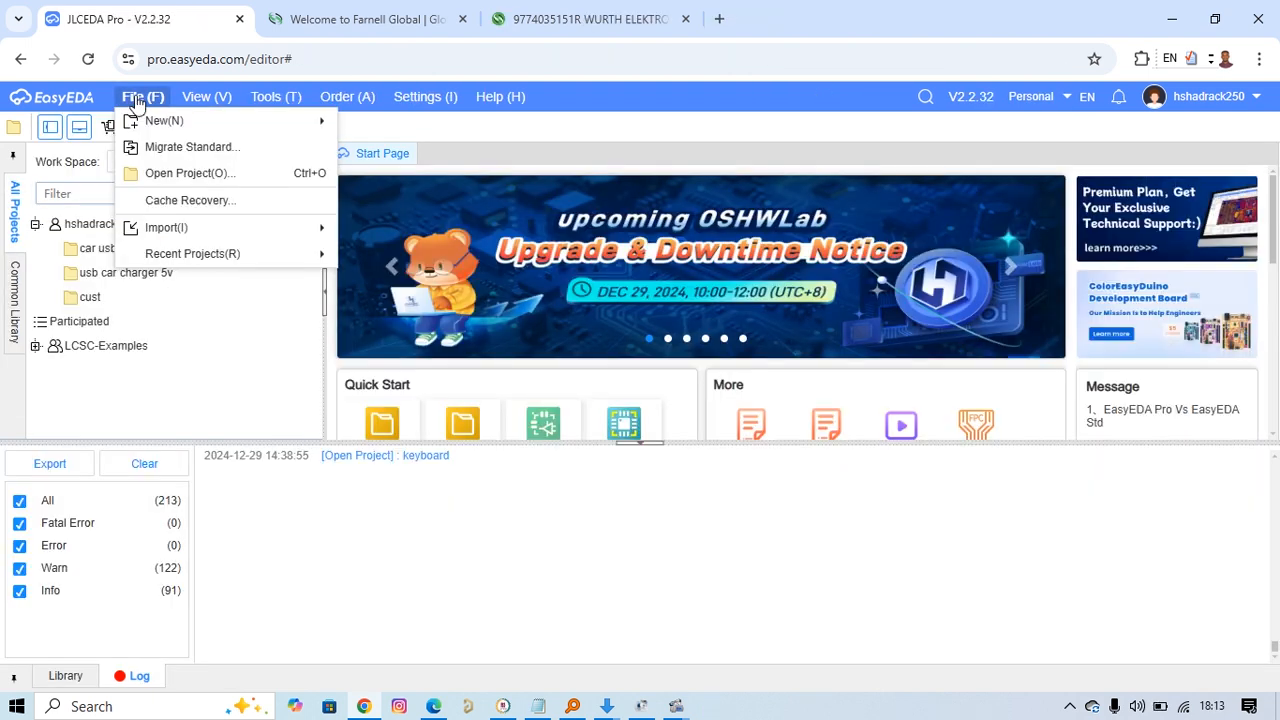
Create a new component device named MH3.5X2.5_RF_V2 in the personal library
mouse_move(148, 130)
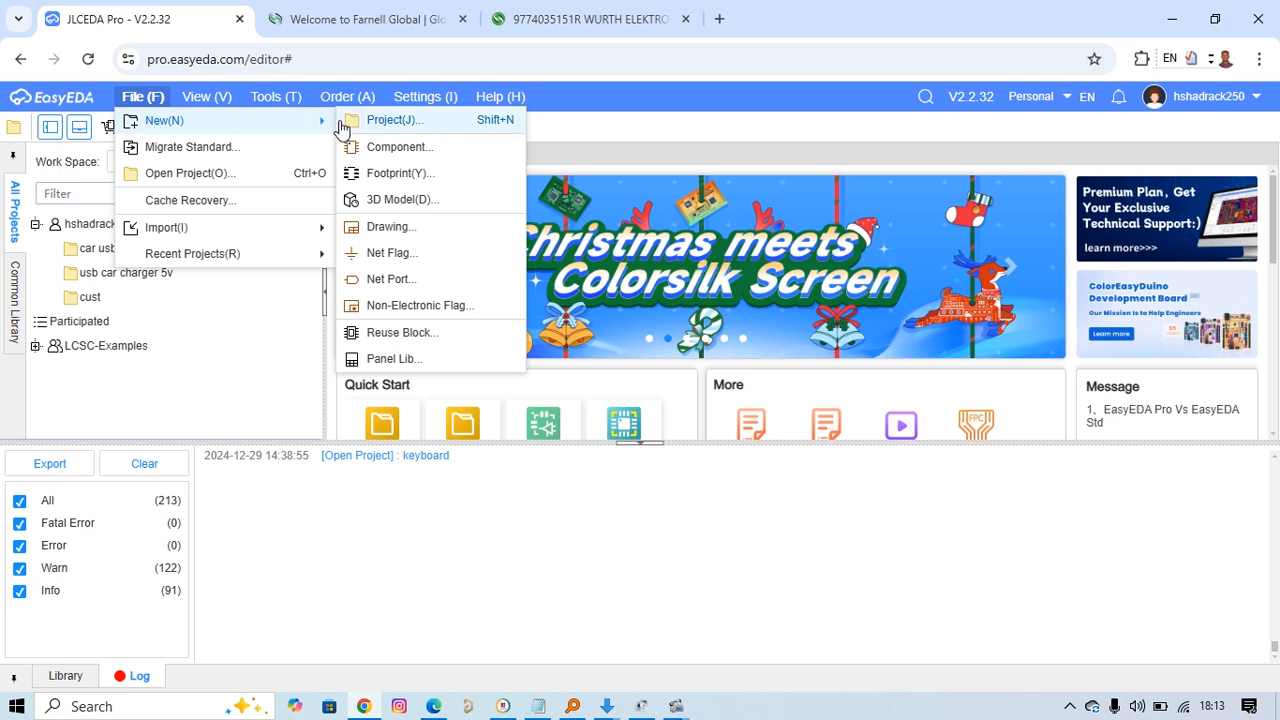
click(406, 150)
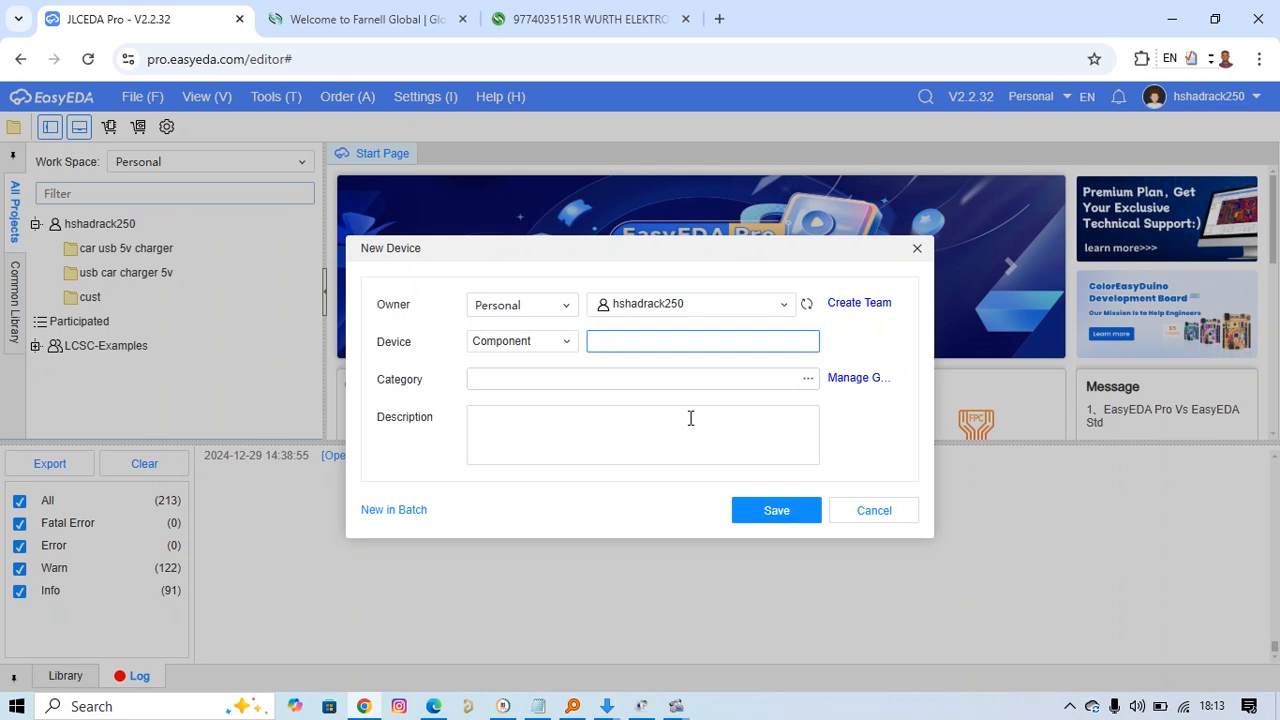
text(mt)
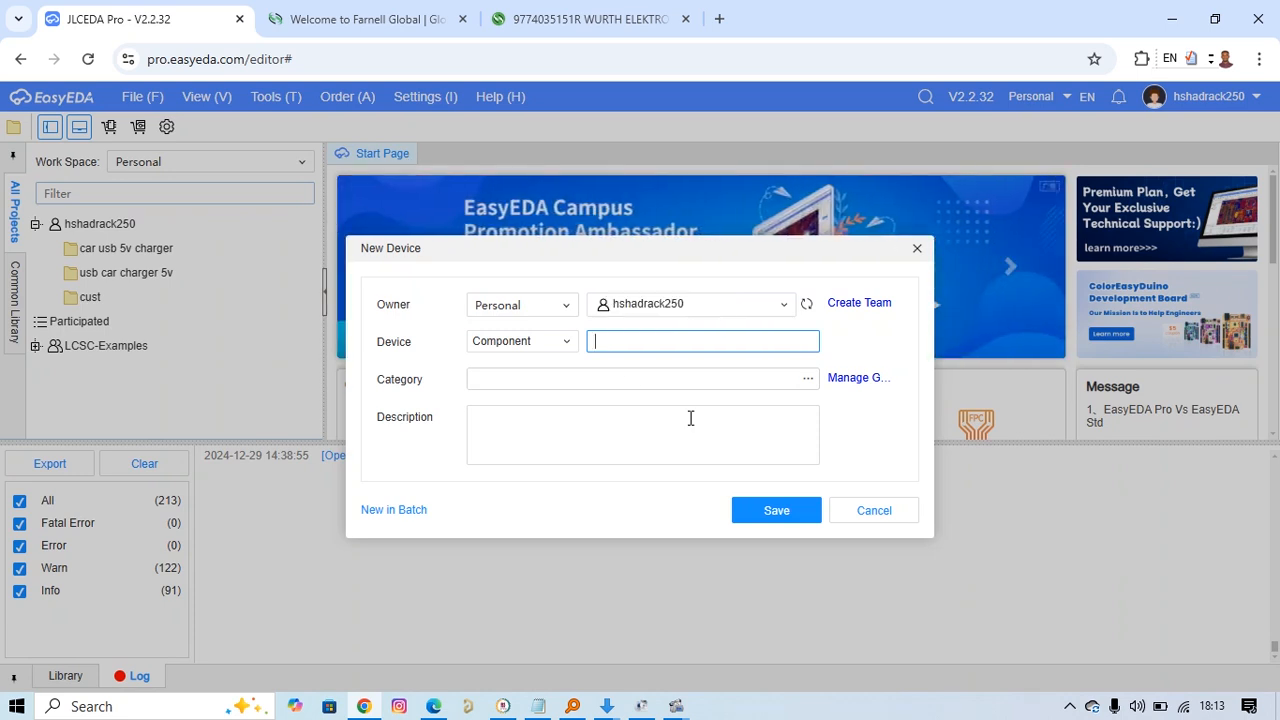
text(MTH)
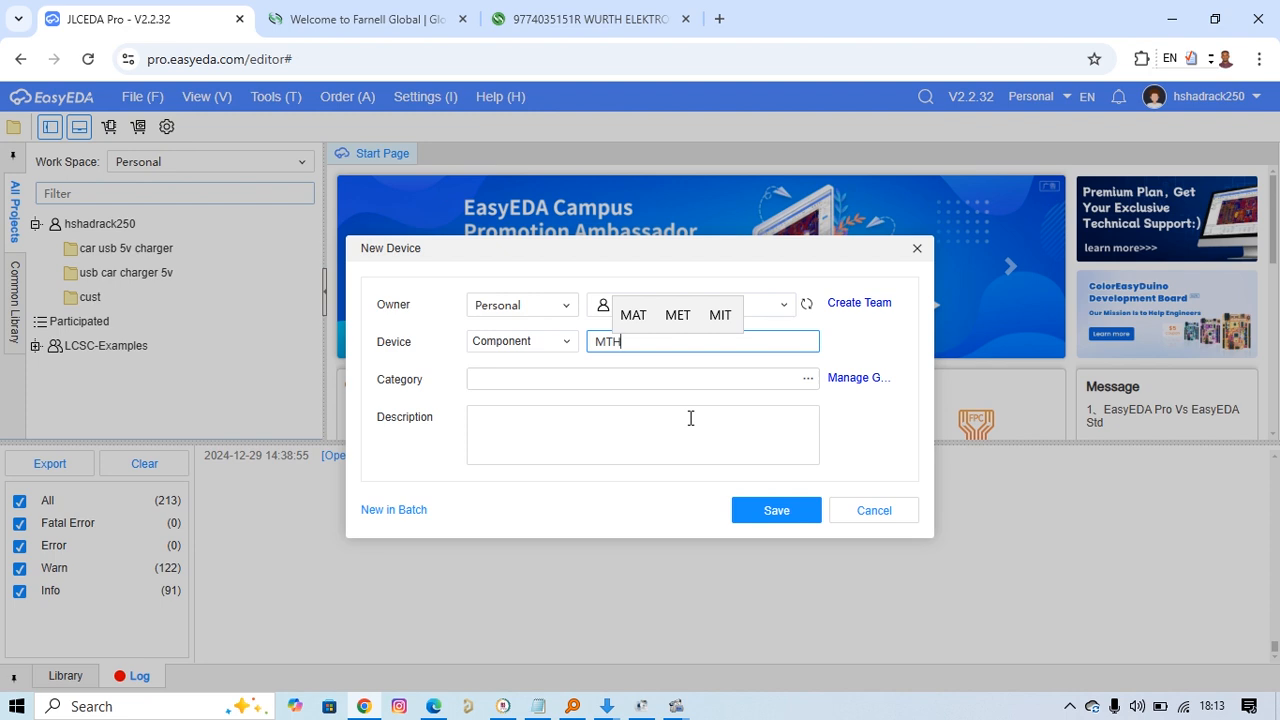
key(BackSpace)
key(BackSpace)
text(H)
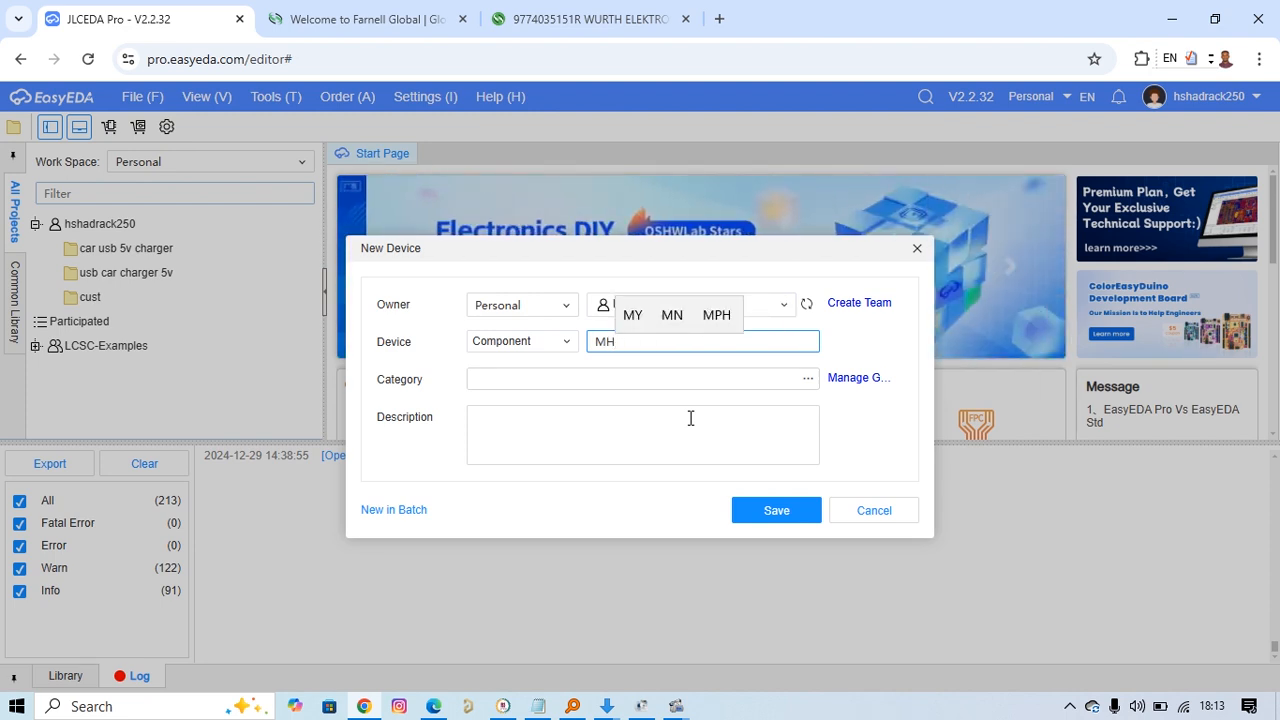
text(3)
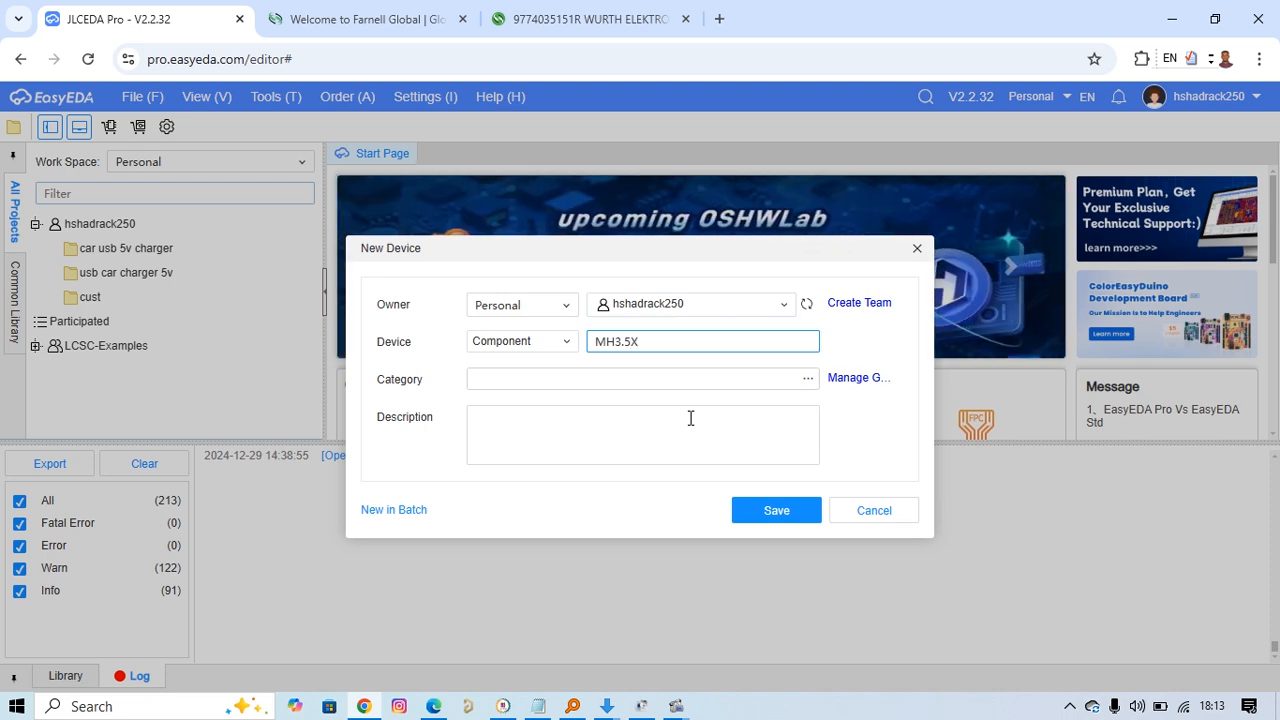
text(.5)
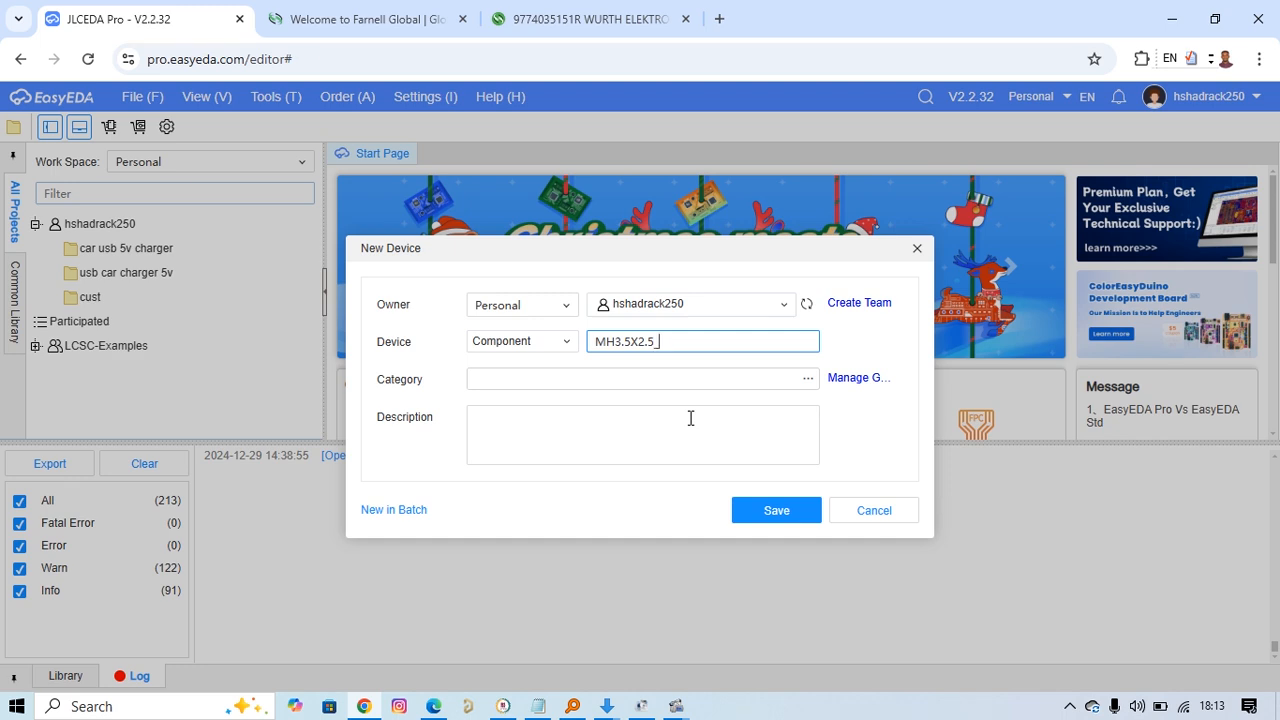
text(_)
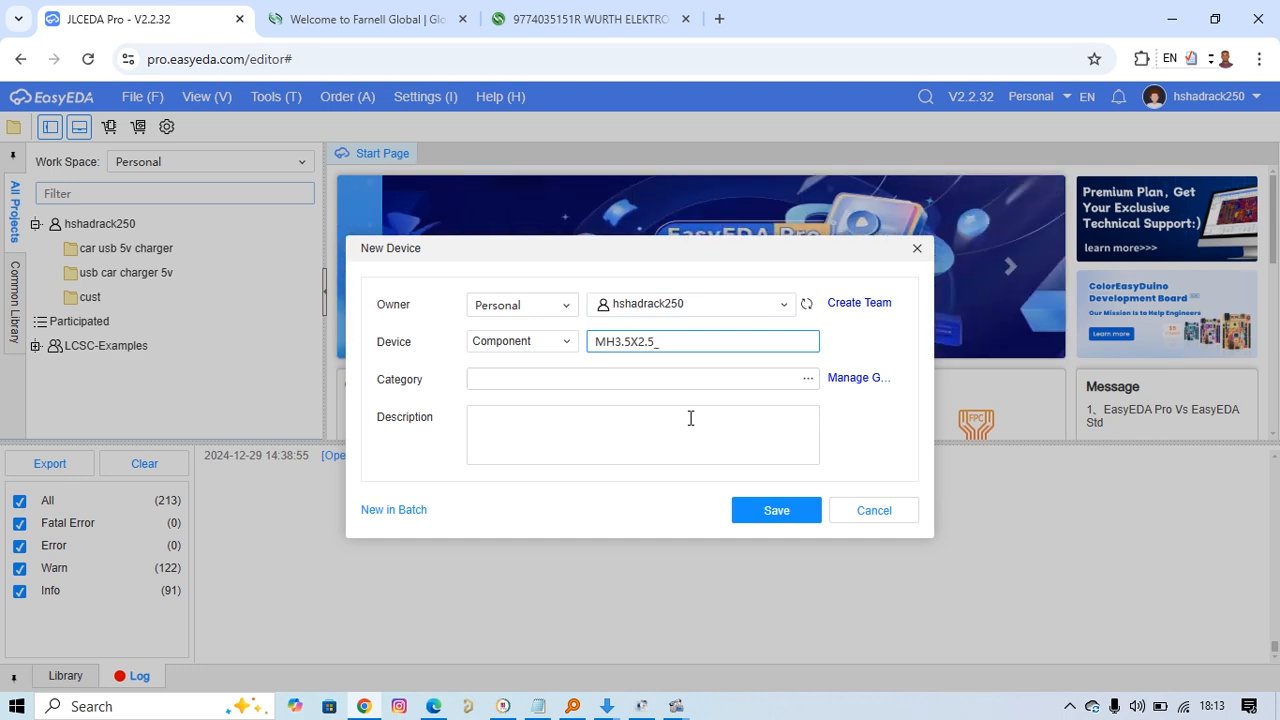
text(RF_)
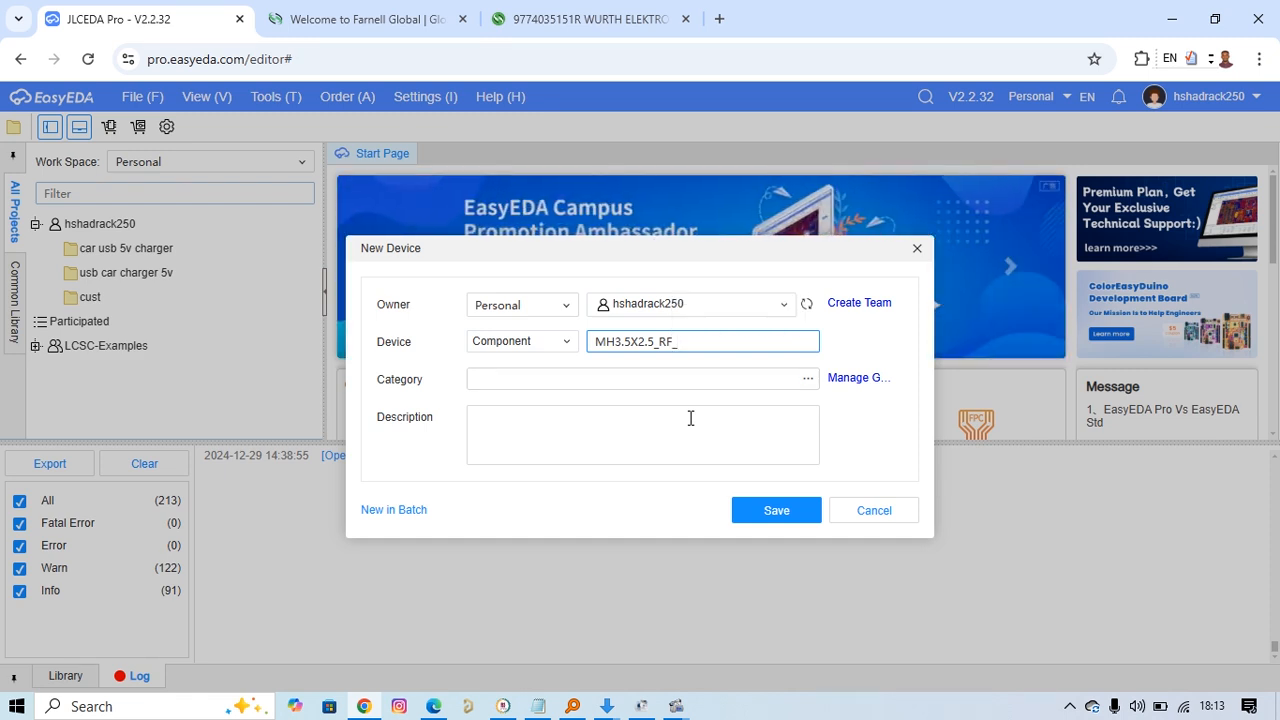
text( V2)
key(Return)
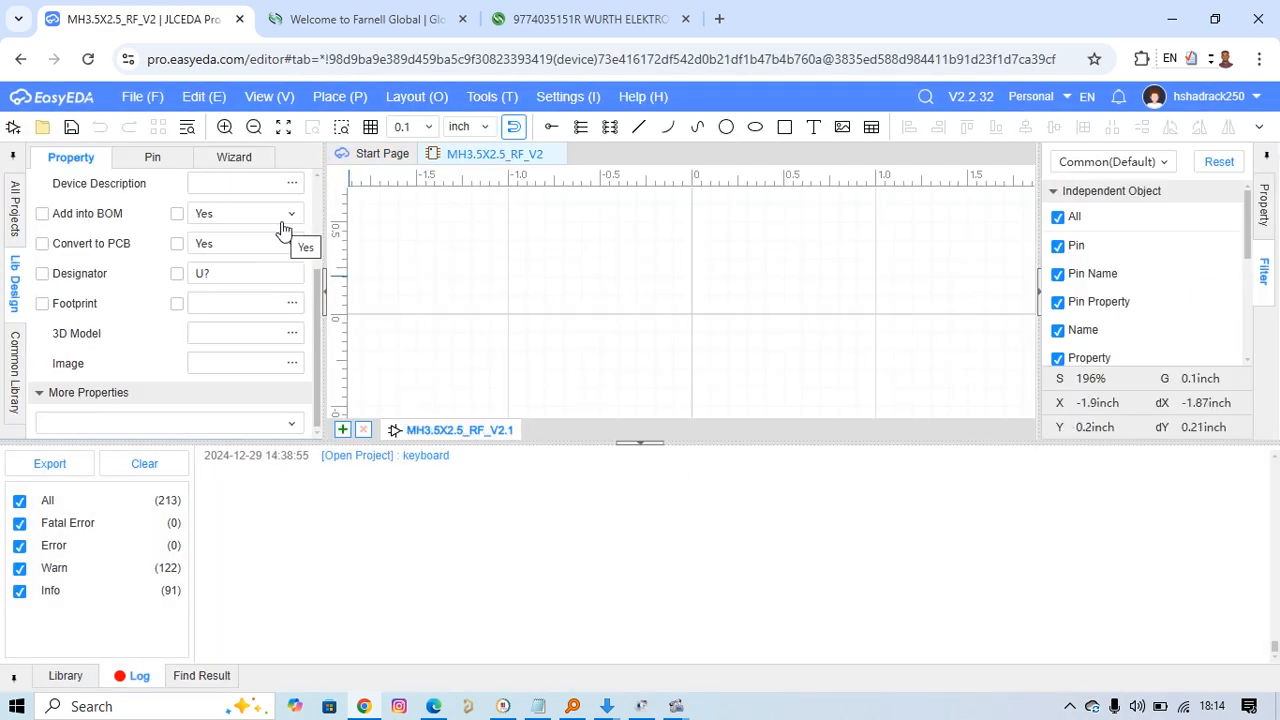
Place a single pin numbered 1 on the symbol canvas at about X -0.6, Y 0.1 inch and hide its pin name
scroll(266, 226, up, 3)
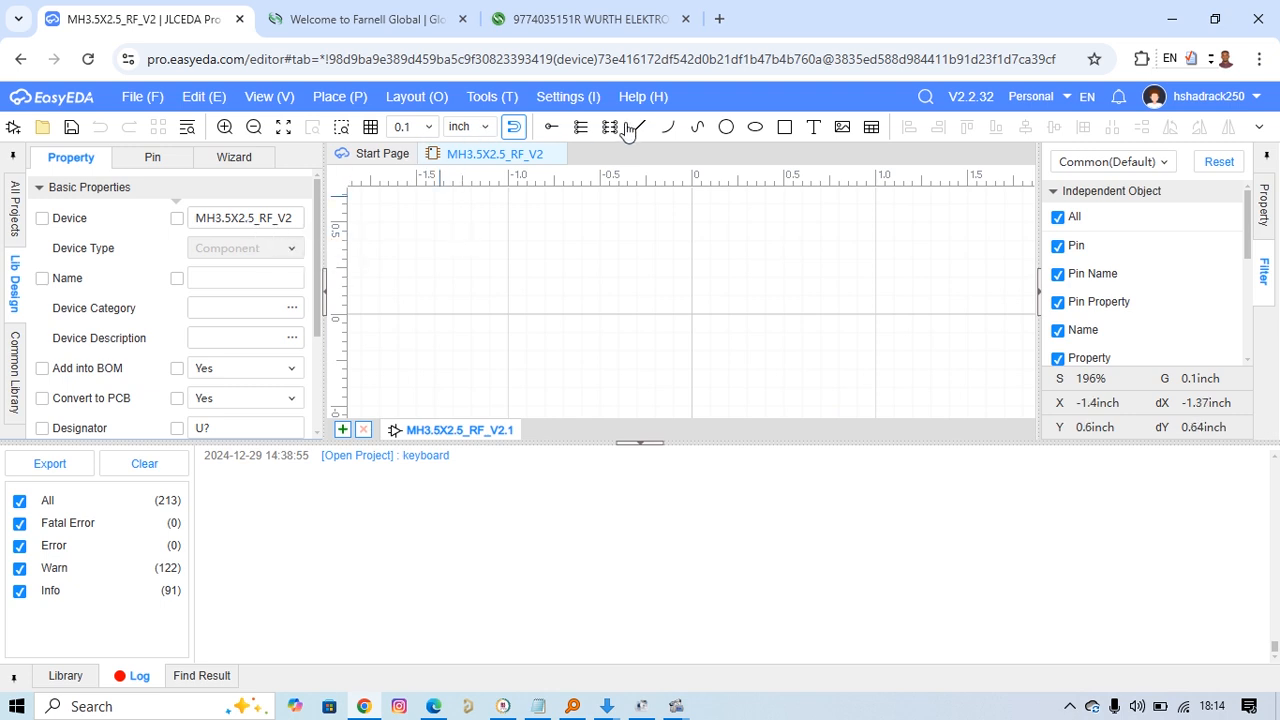
click(551, 130)
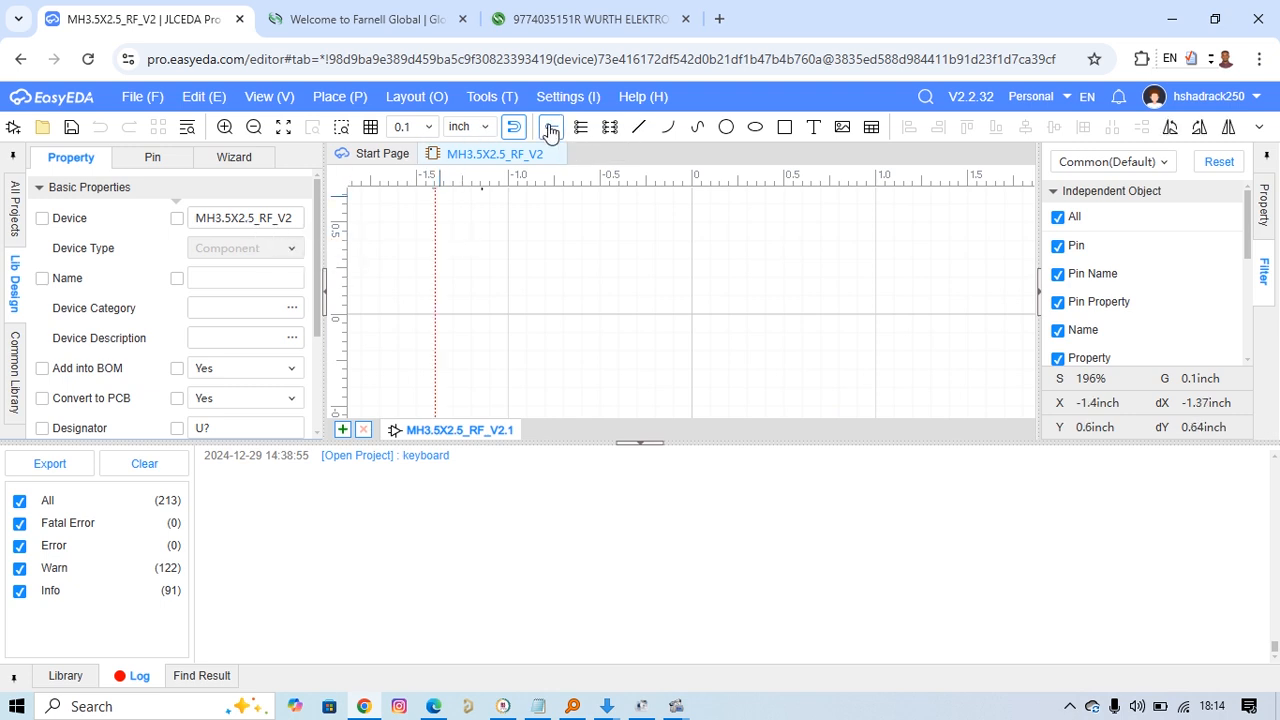
click(579, 297)
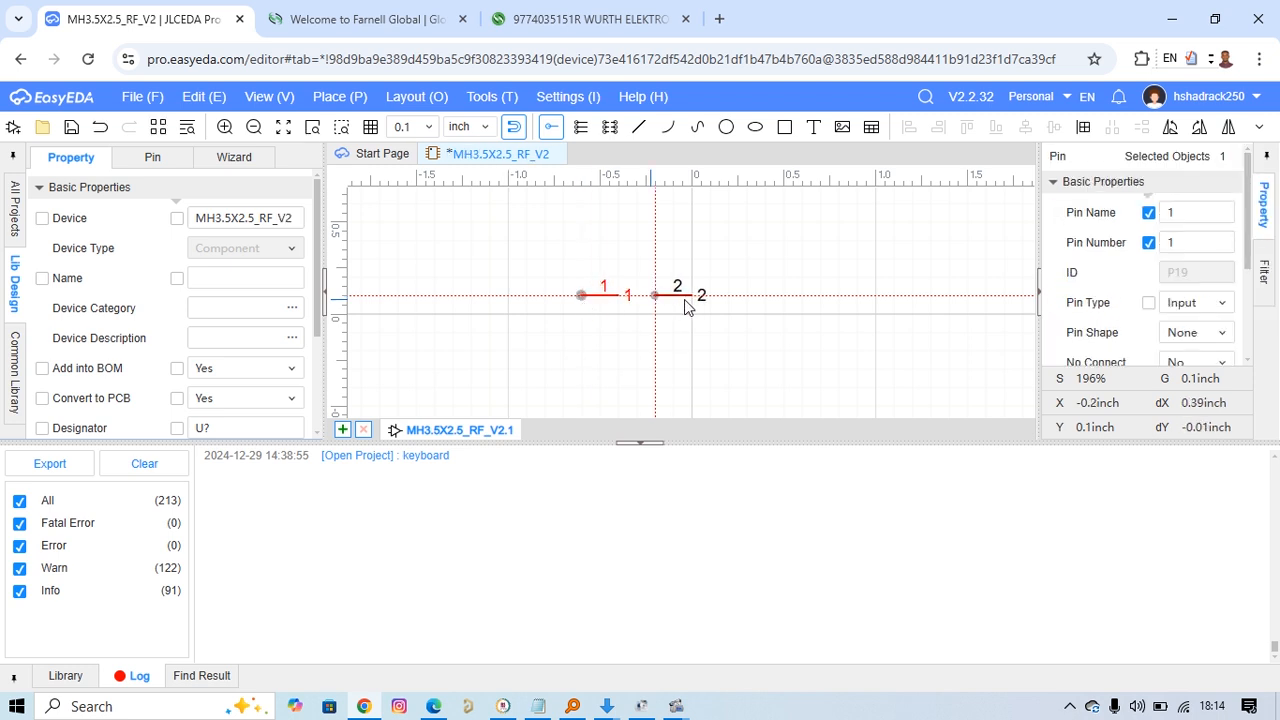
key(Escape)
scroll(579, 318, up, 5)
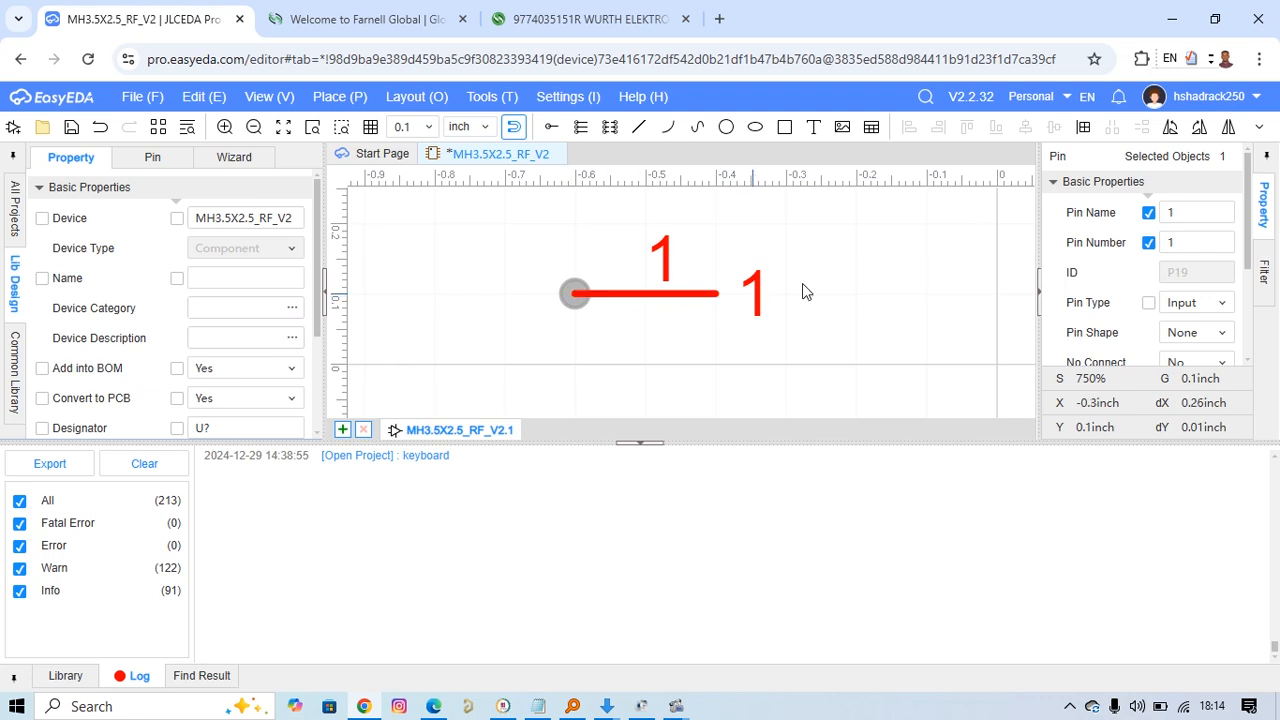
scroll(860, 300, down, 3)
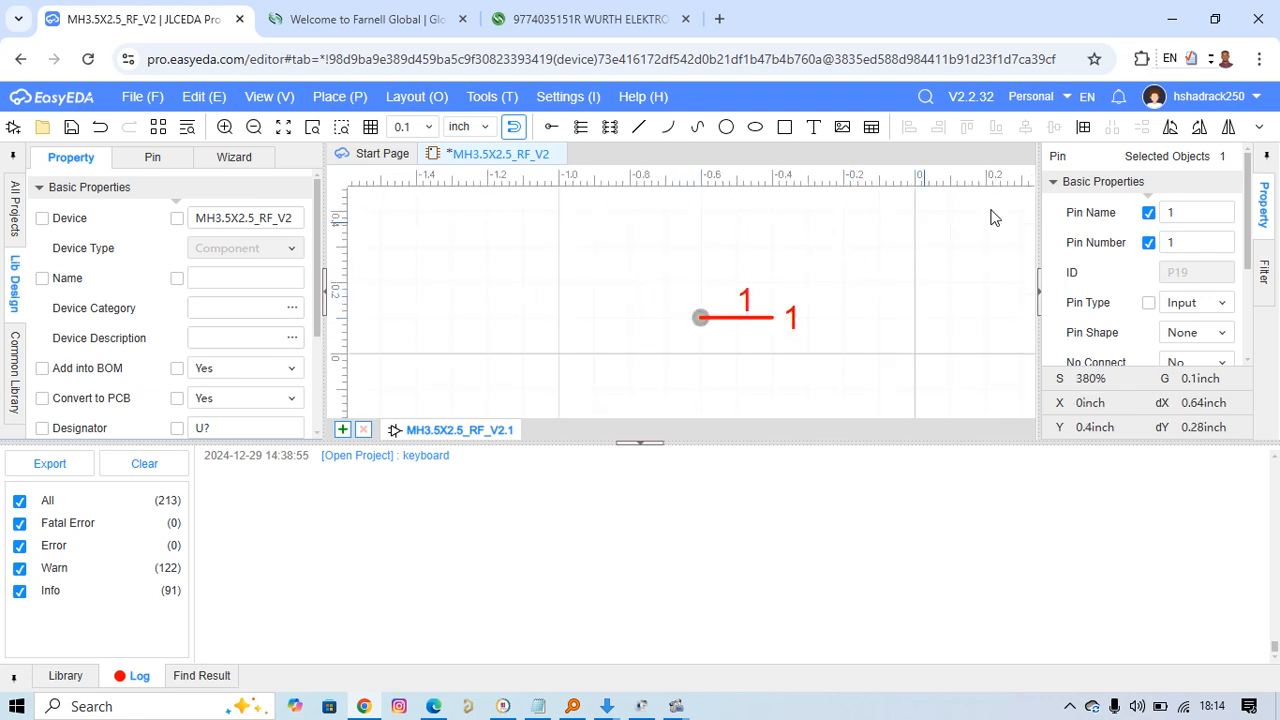
click(1148, 212)
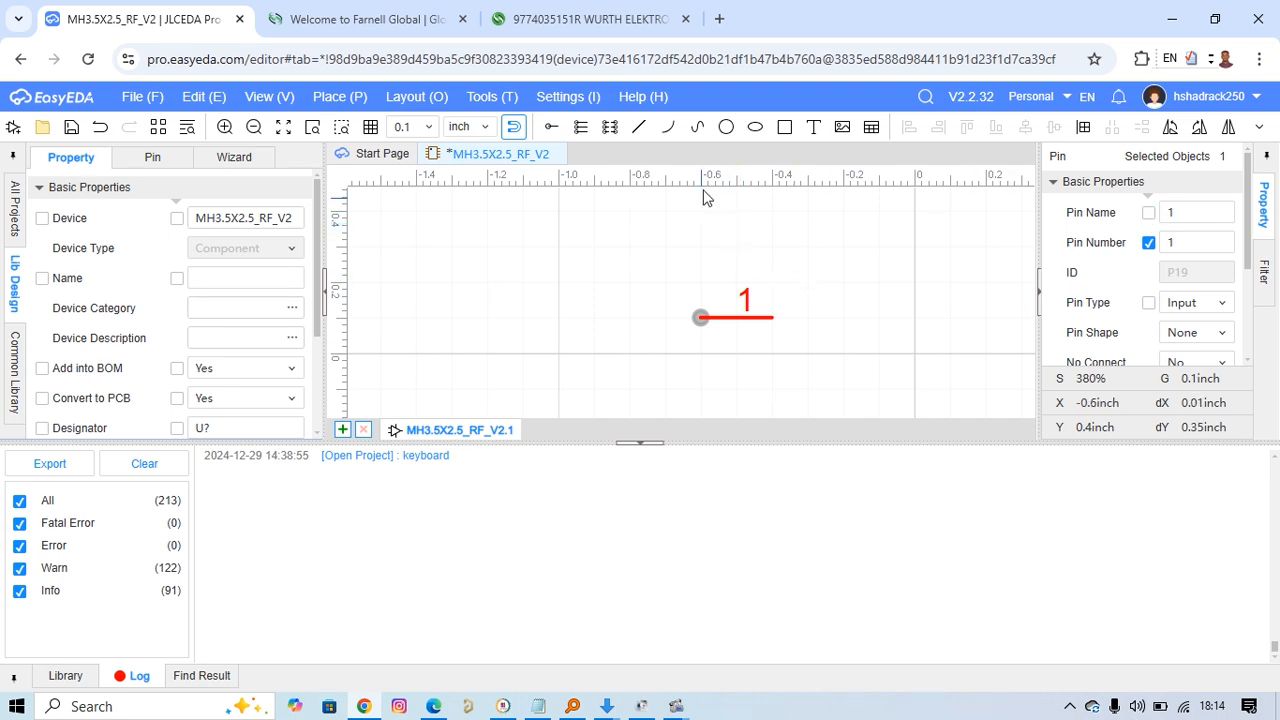
Draw a circle of about 0.1 inch radius centred on the pin's inner end
click(726, 128)
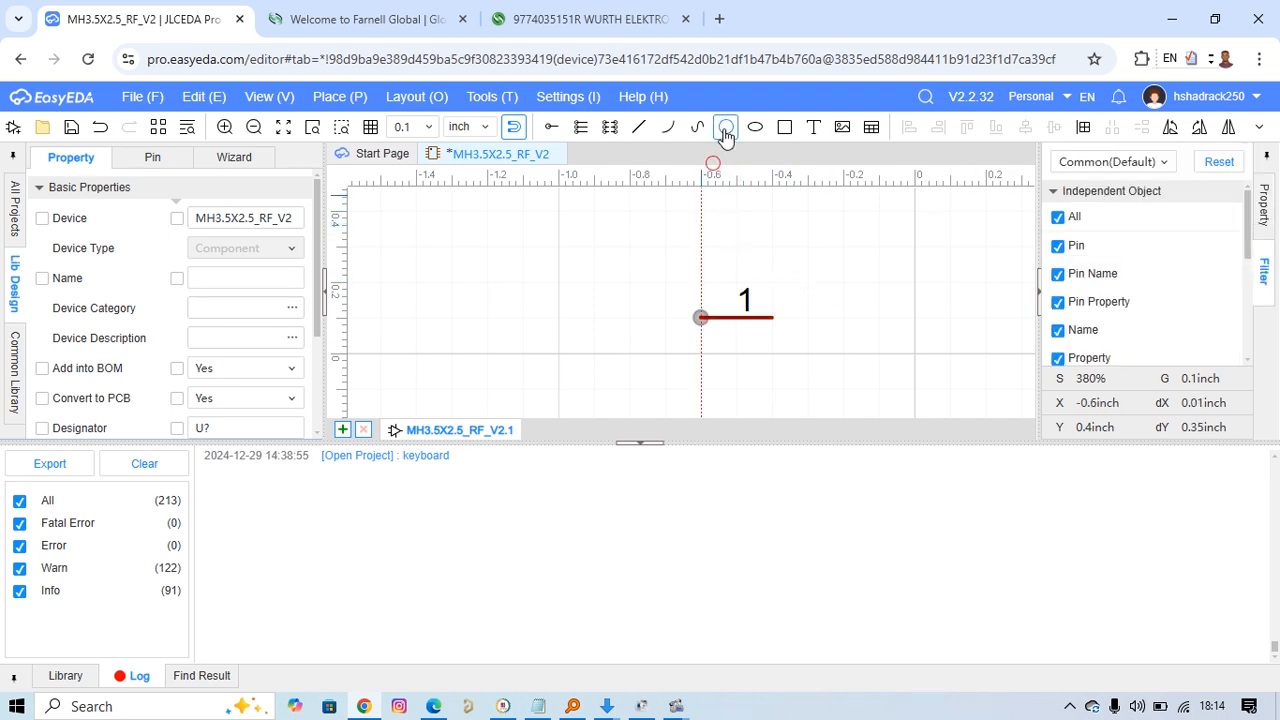
click(773, 318)
key(Escape)
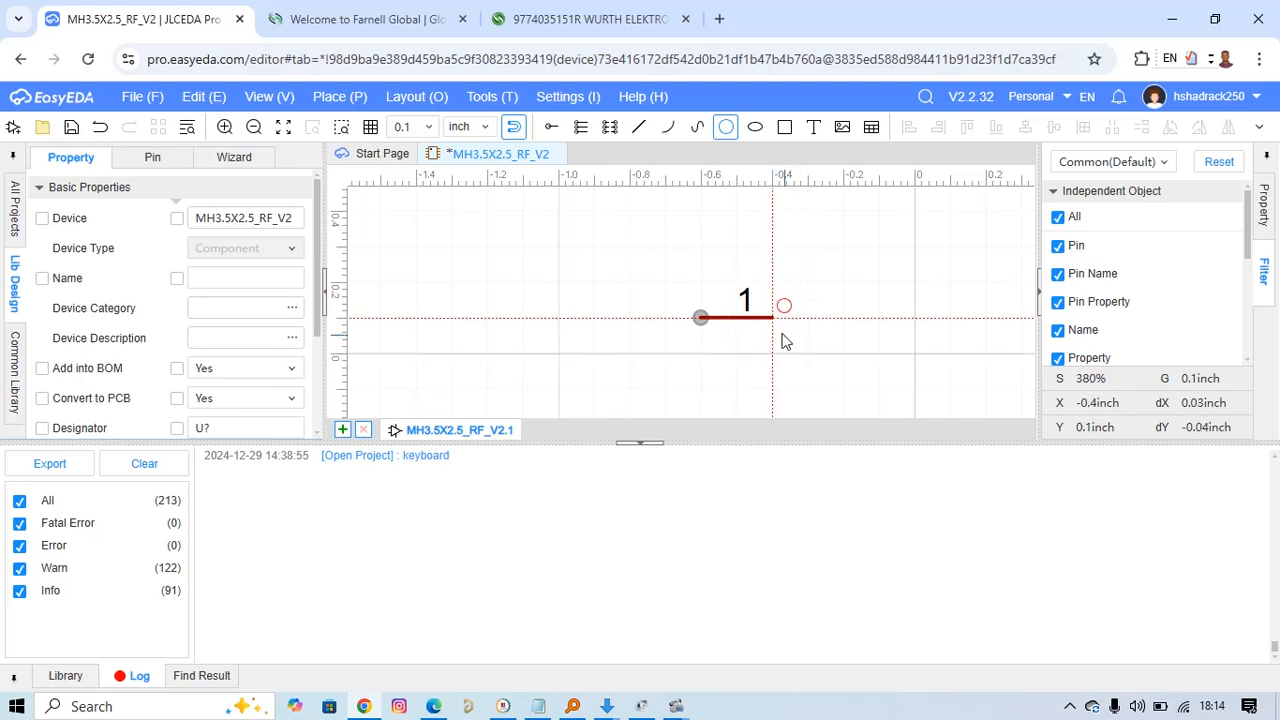
click(780, 334)
click(787, 350)
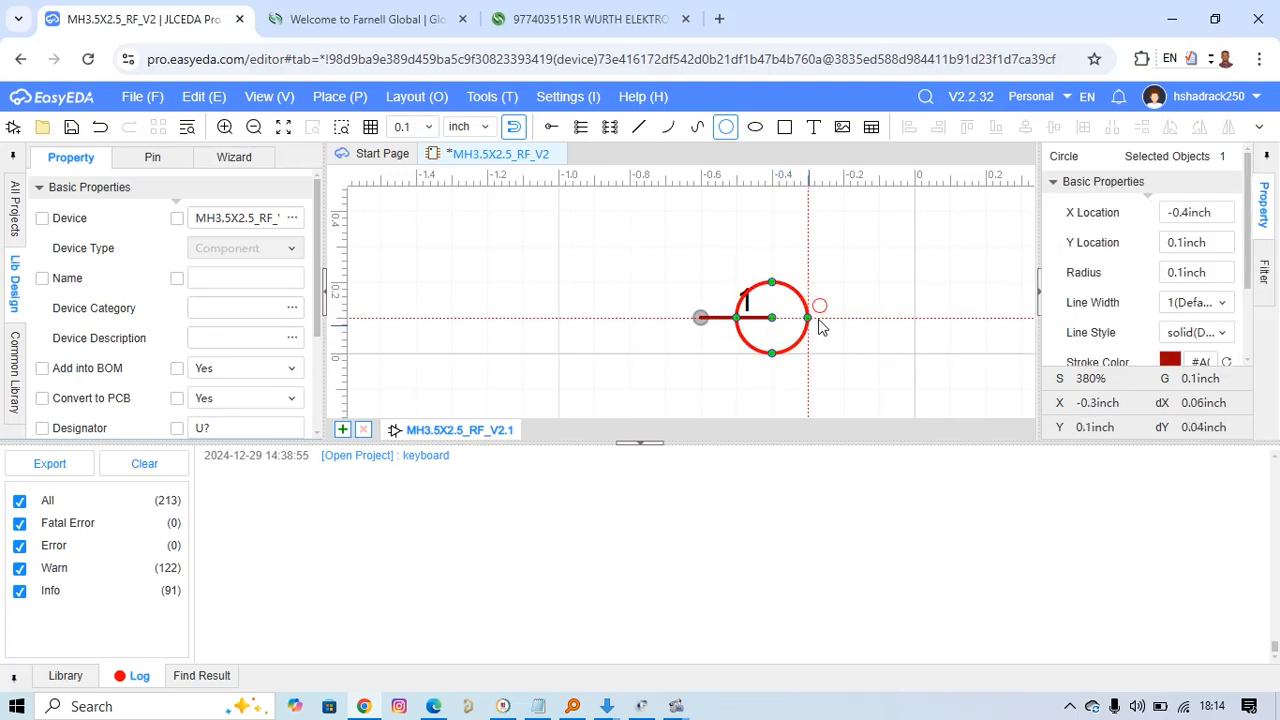
key(Escape)
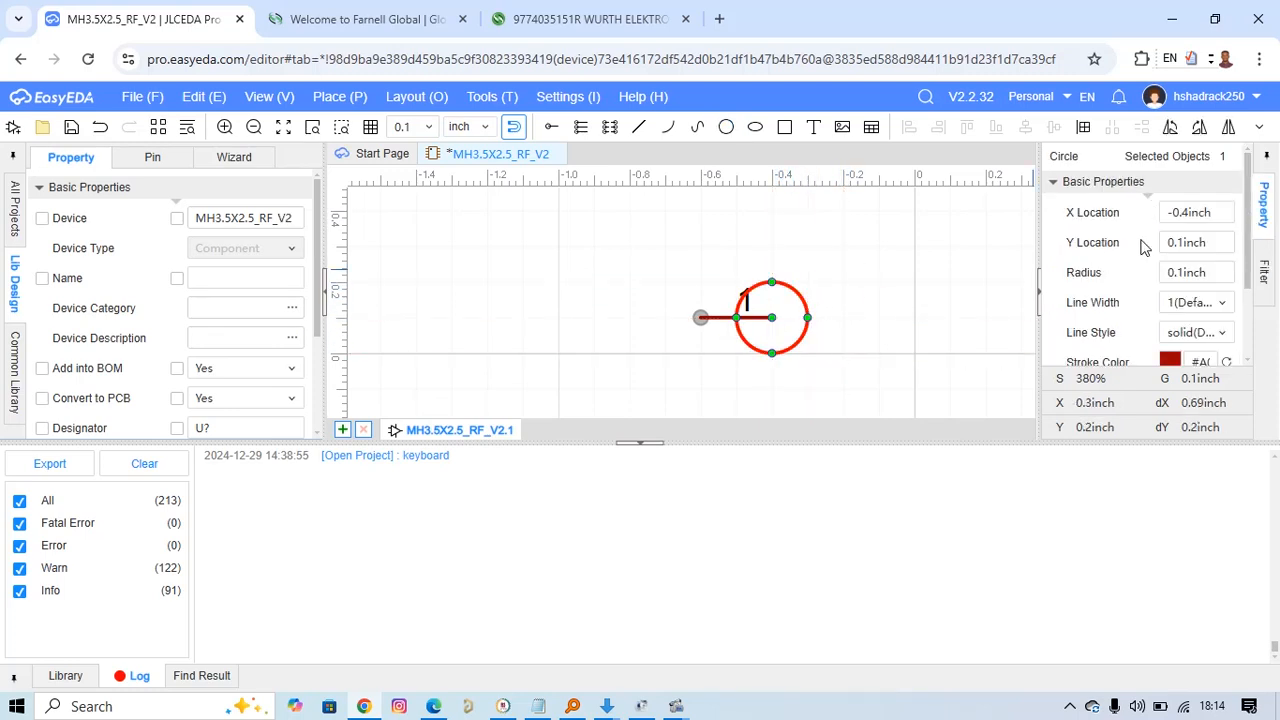
Set the circle's radius to 0.06 inch and its line width to 3
click(1205, 272)
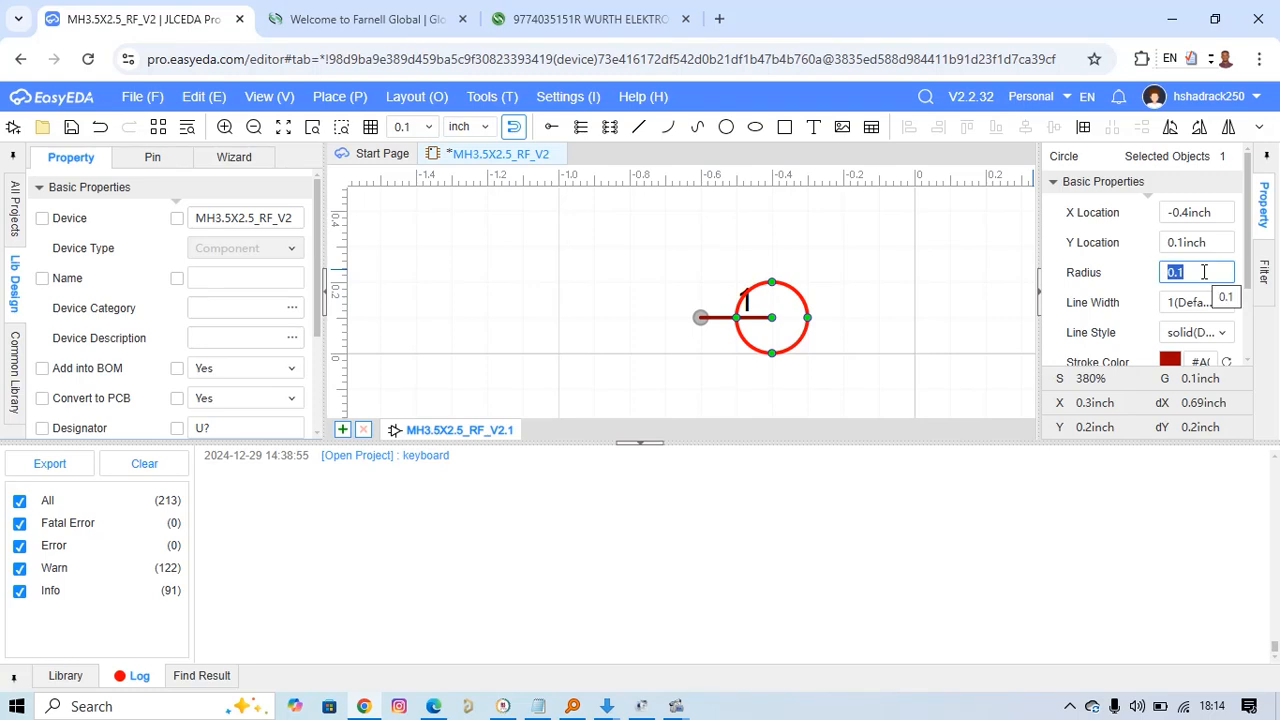
text(0.06)
key(Return)
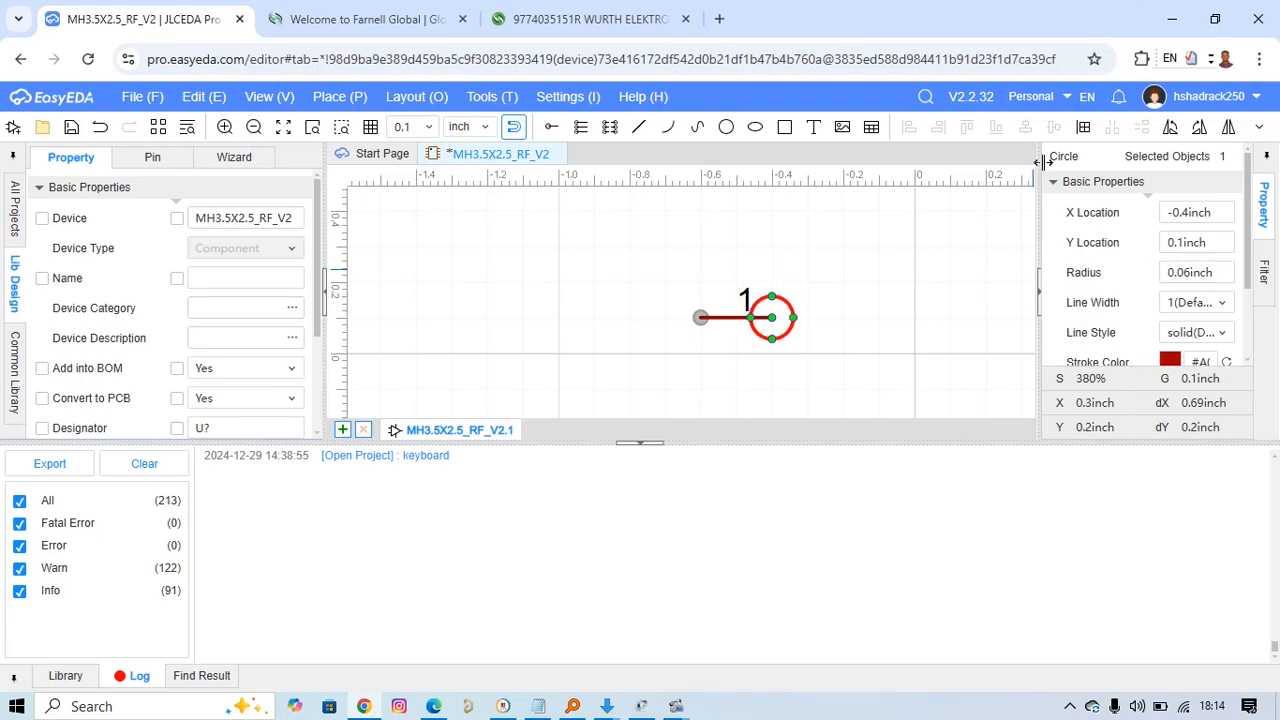
click(1181, 305)
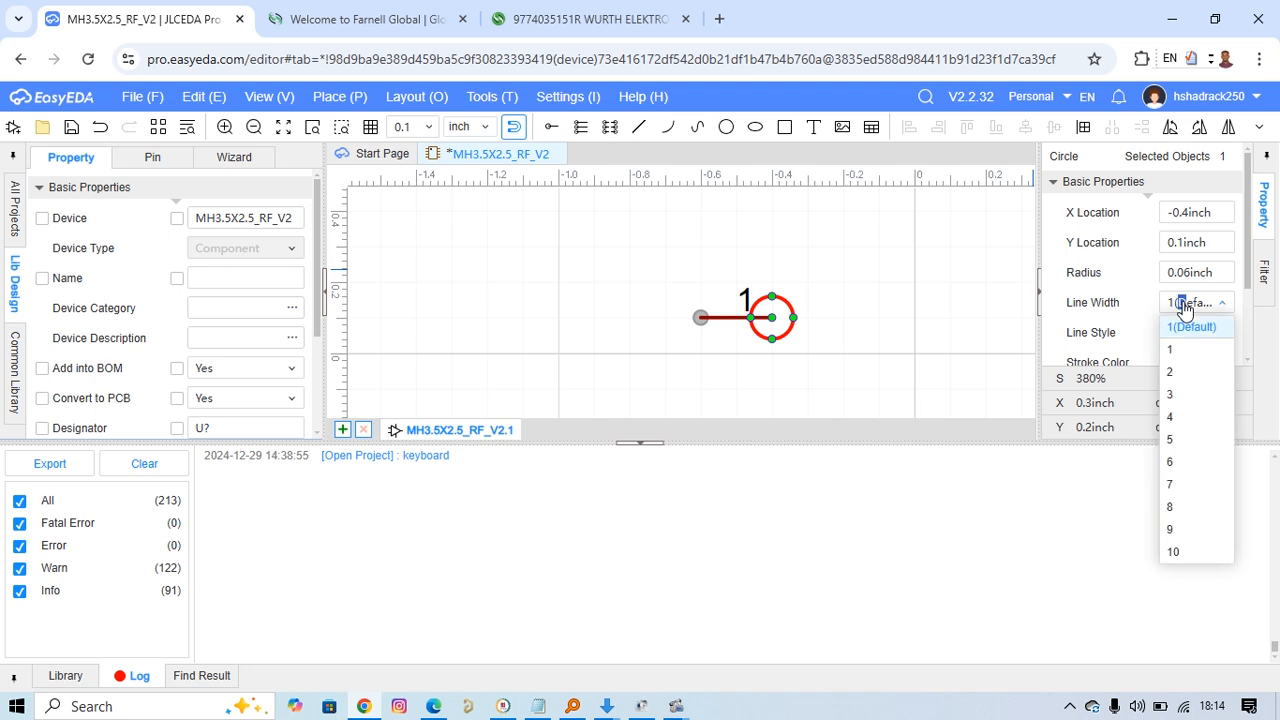
click(1177, 375)
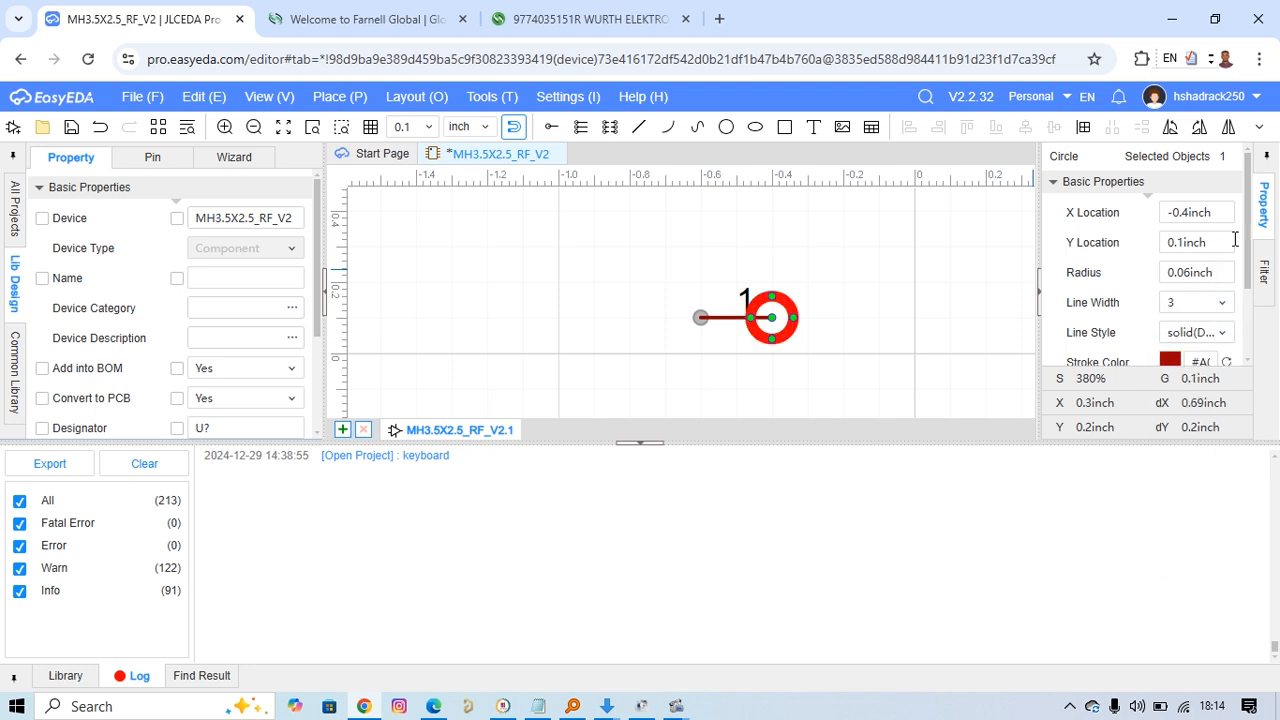
Fill the circle with black (#000000)
scroll(1200, 280, down, 2)
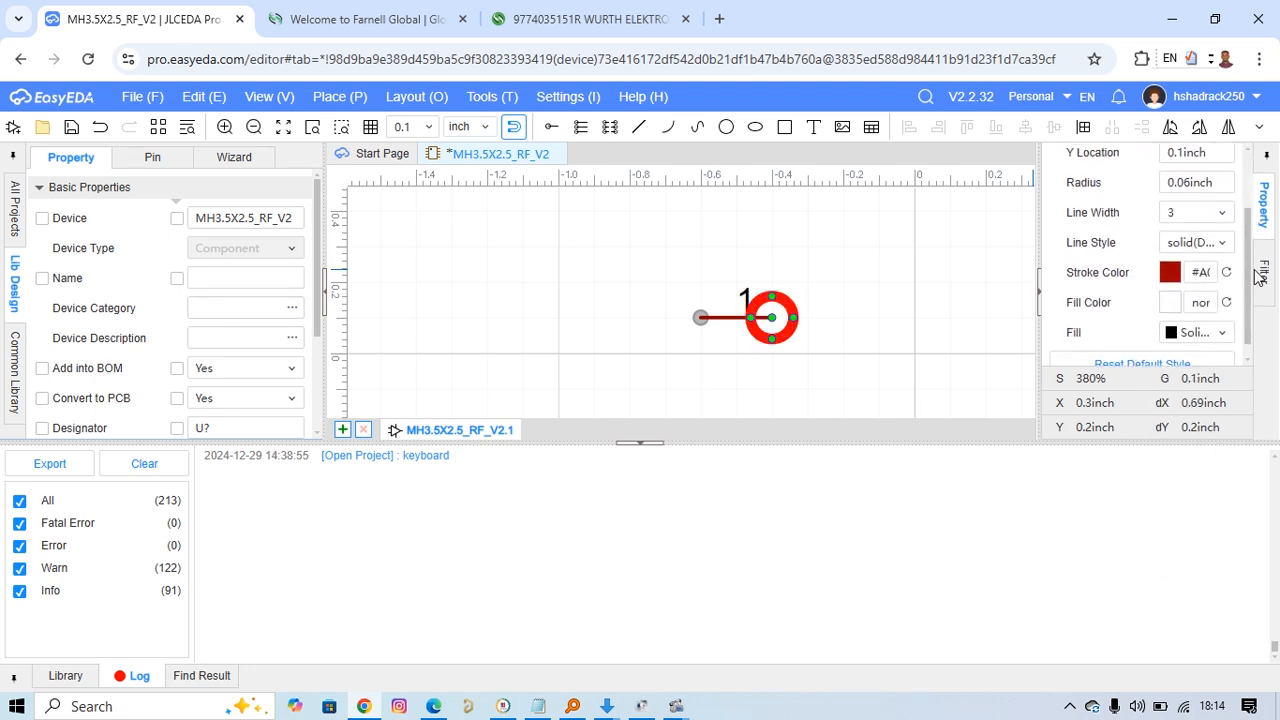
click(1170, 300)
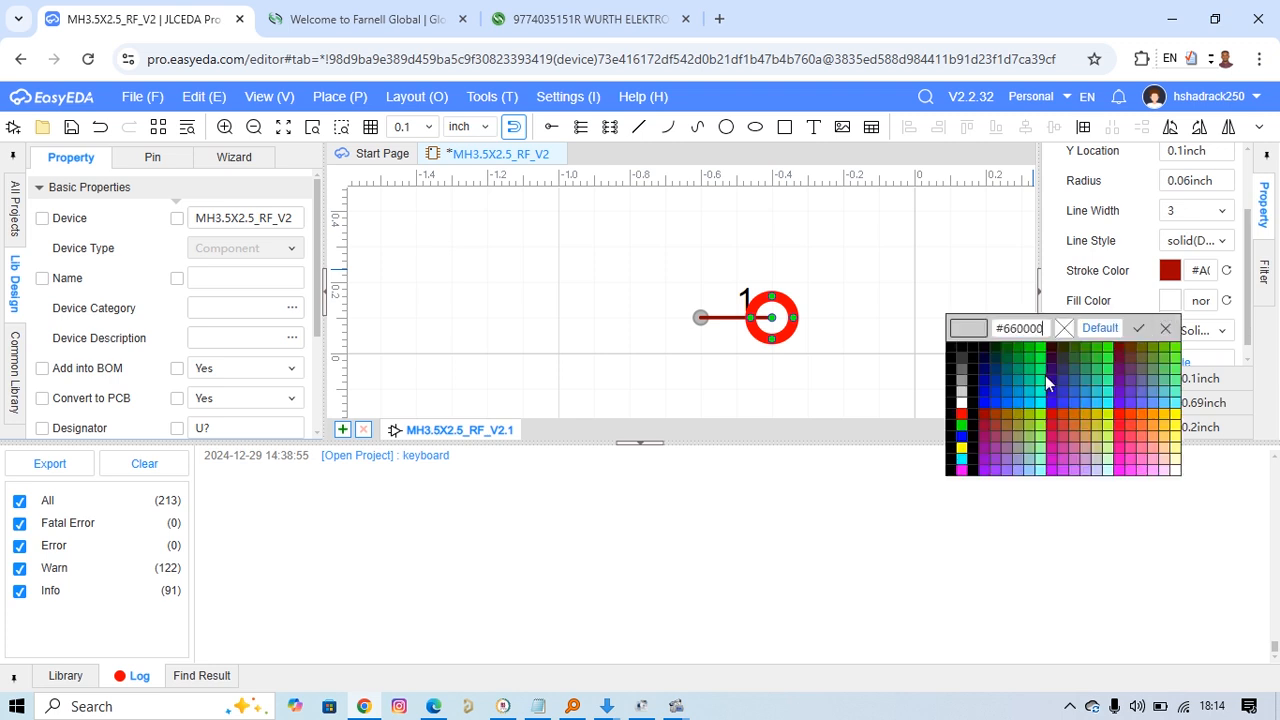
click(958, 388)
click(857, 257)
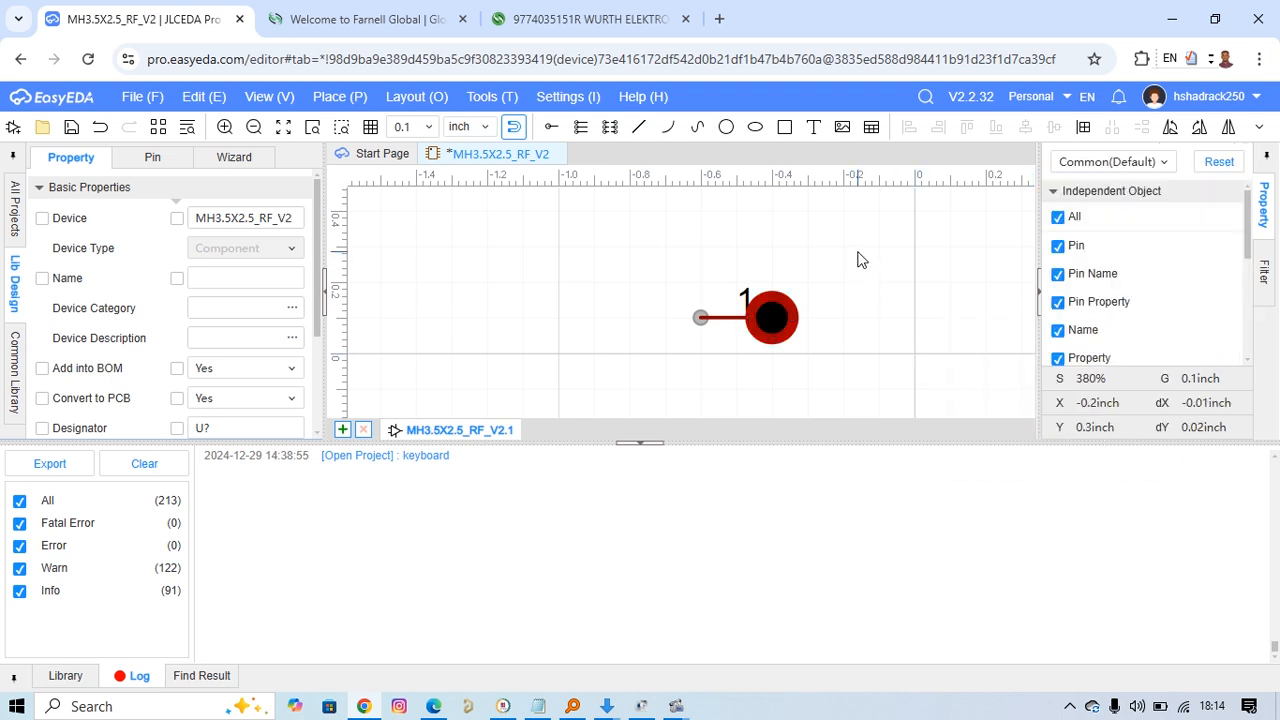
Change the circle's fill color to dark grey
click(771, 320)
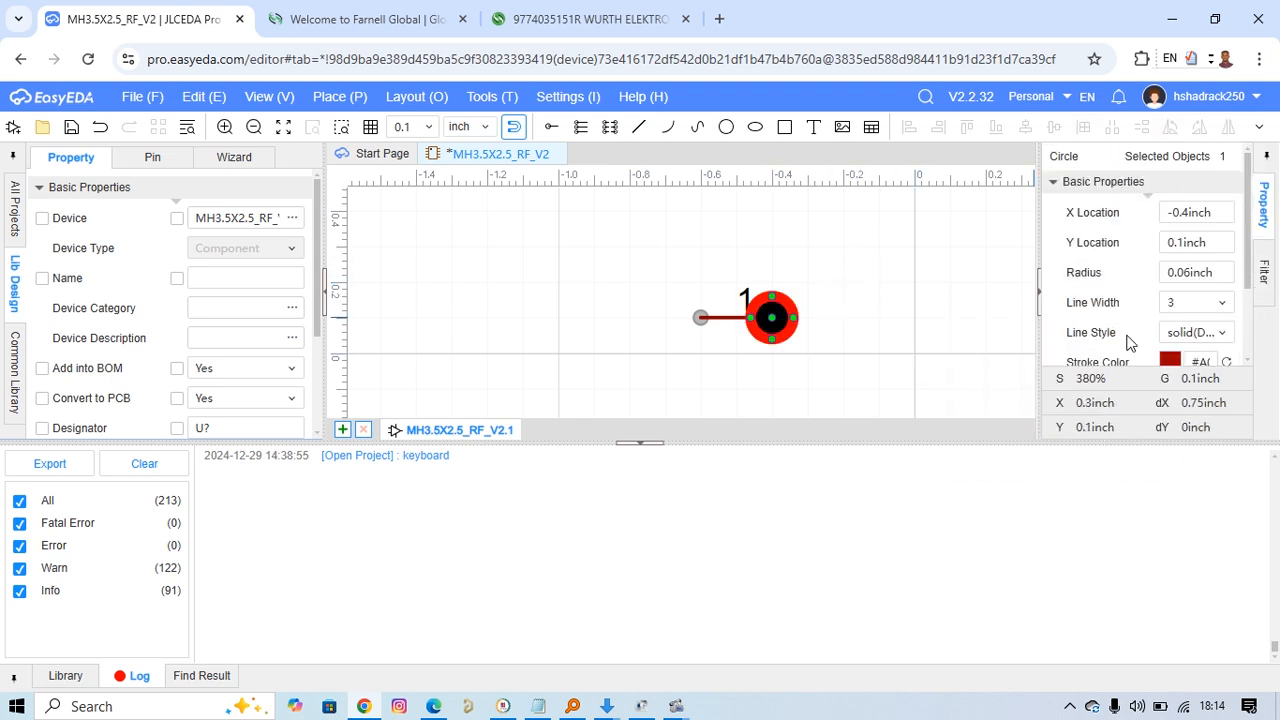
scroll(1200, 316, down, 1)
scroll(1200, 316, down, 1)
click(1170, 298)
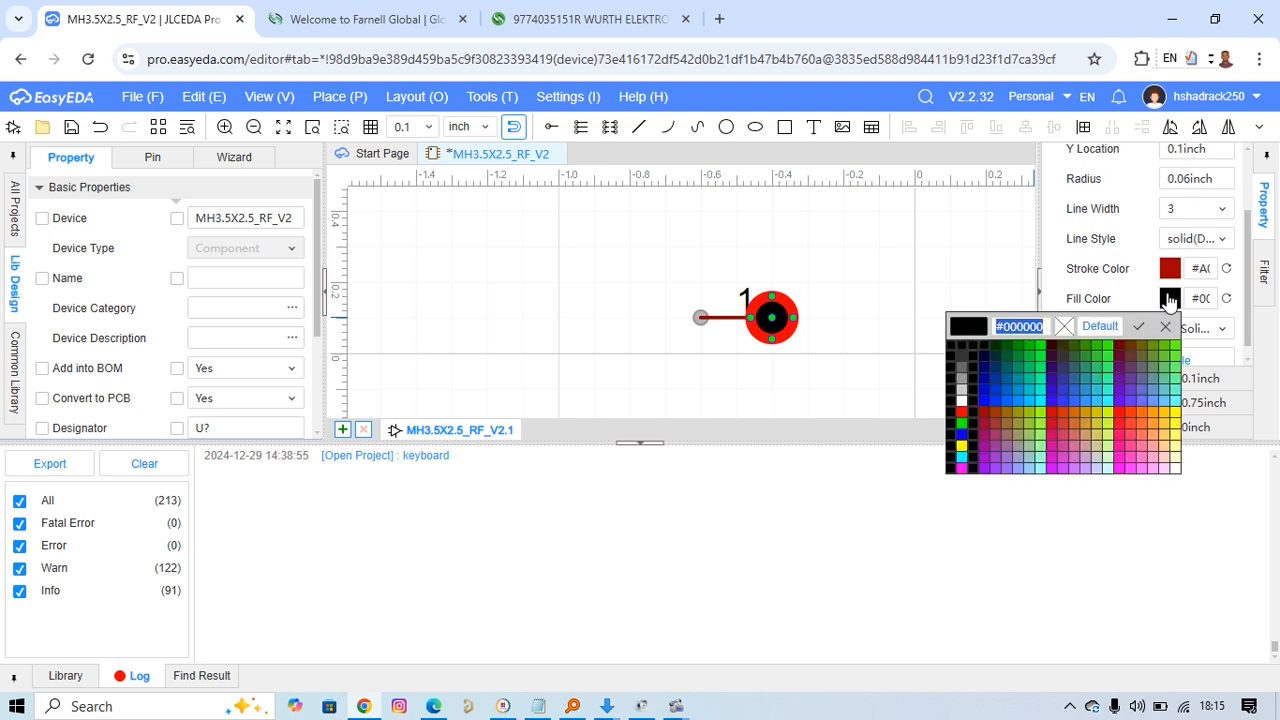
click(961, 376)
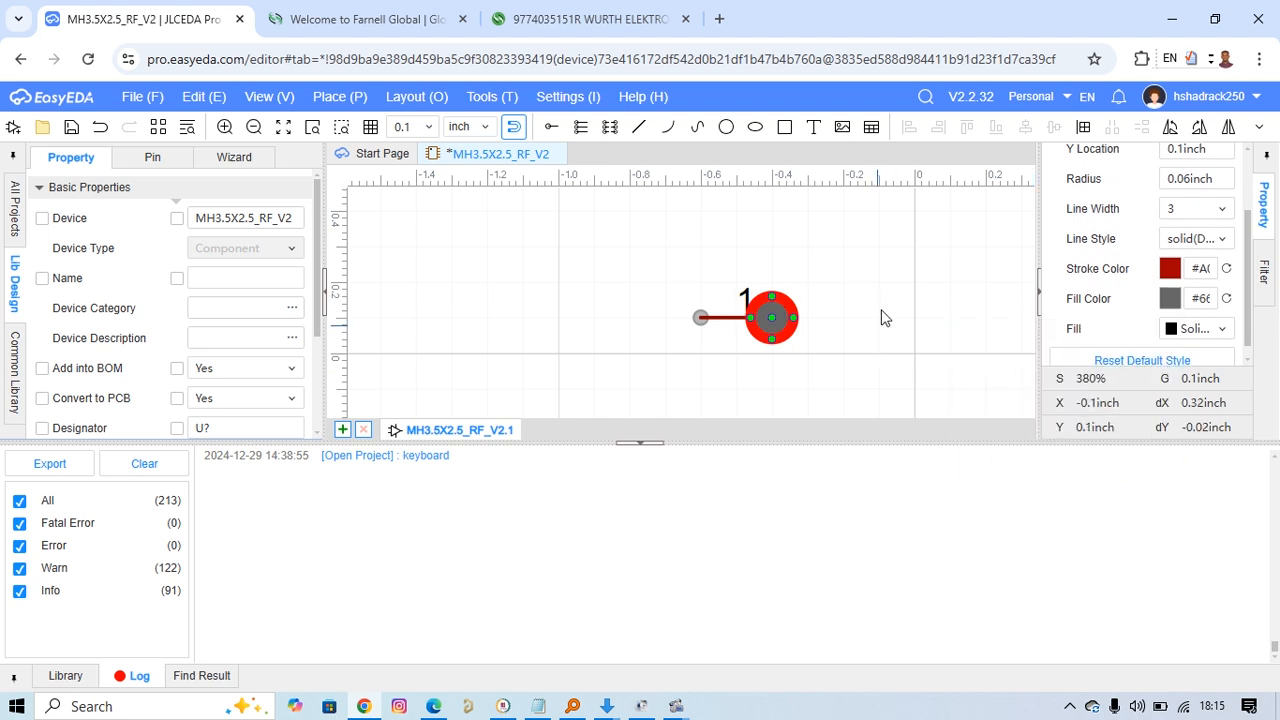
click(883, 317)
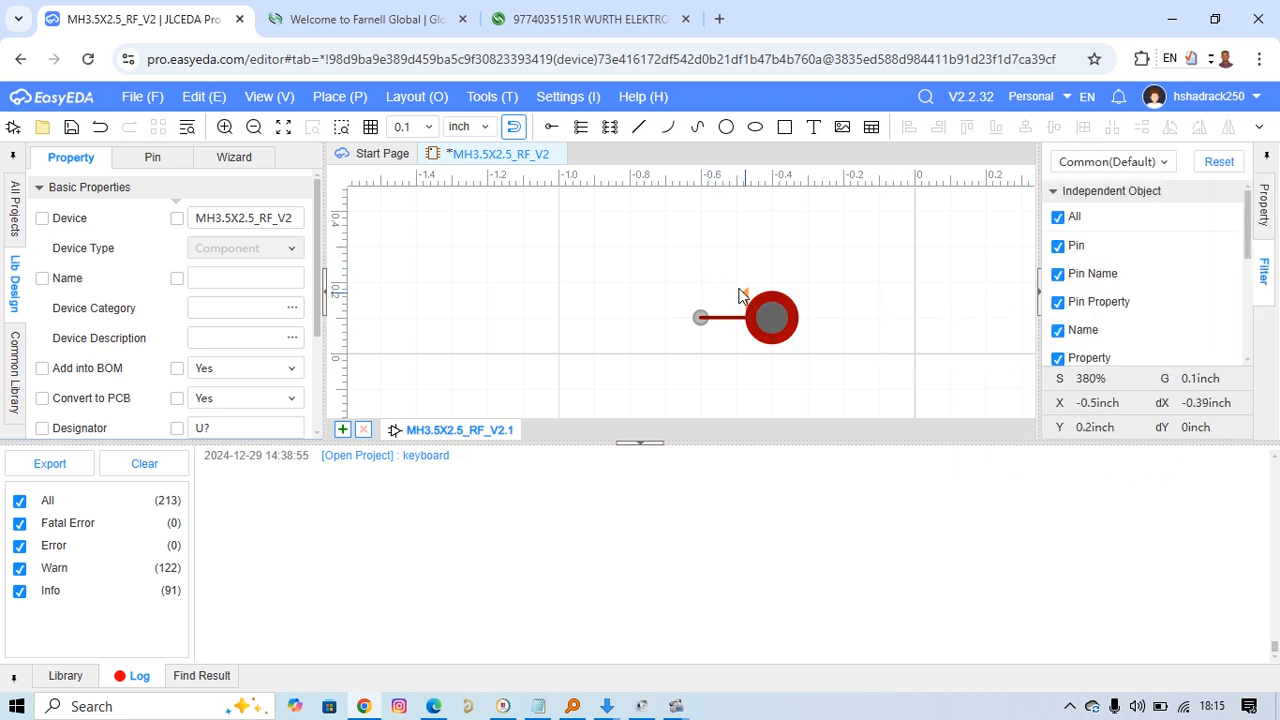
Set the grid size to 0.01 inch and shift the pin number label away from the circle, above the pin line
click(425, 128)
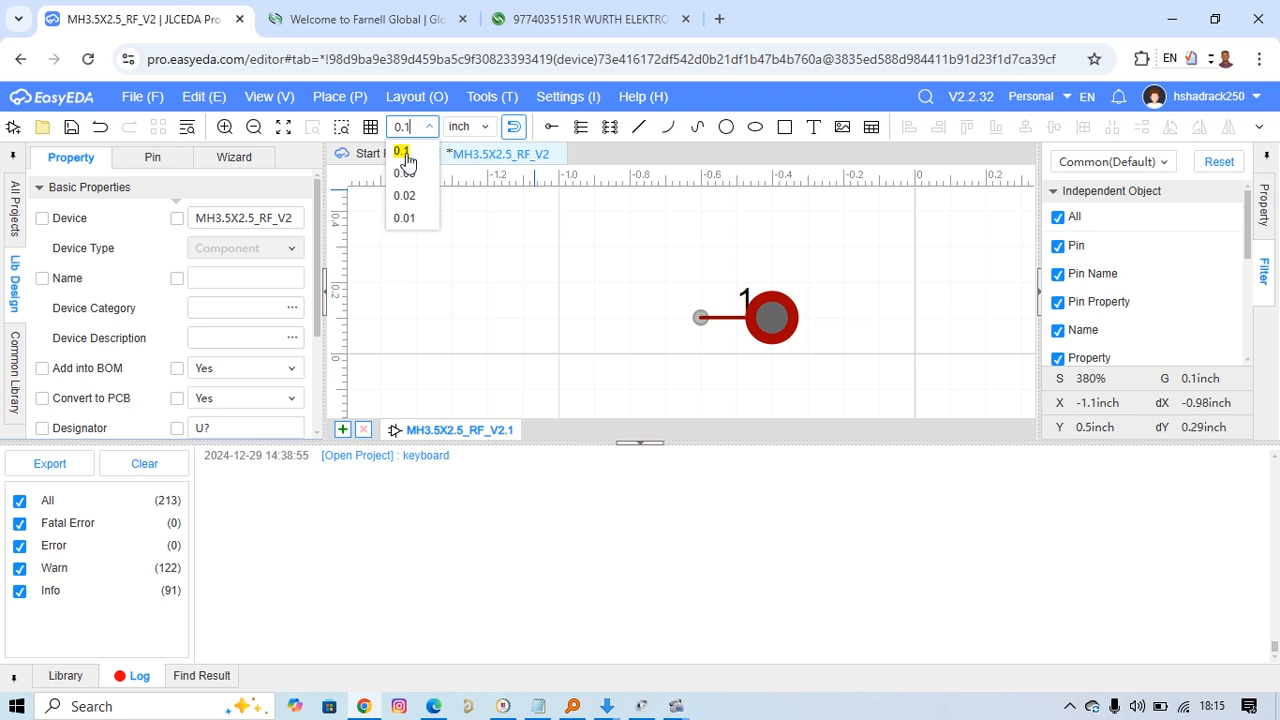
click(410, 218)
right_drag(706, 245, 661, 247)
scroll(661, 247, up, 3)
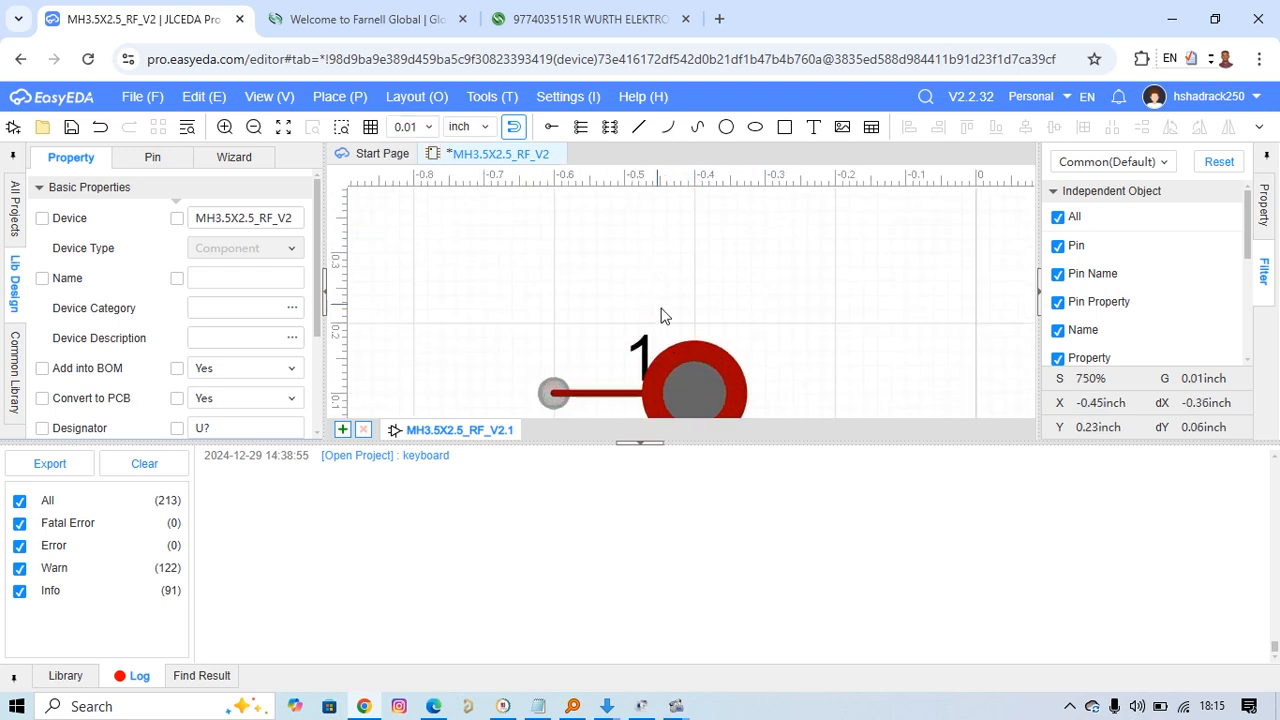
right_drag(663, 309, 790, 222)
drag(768, 262, 727, 258)
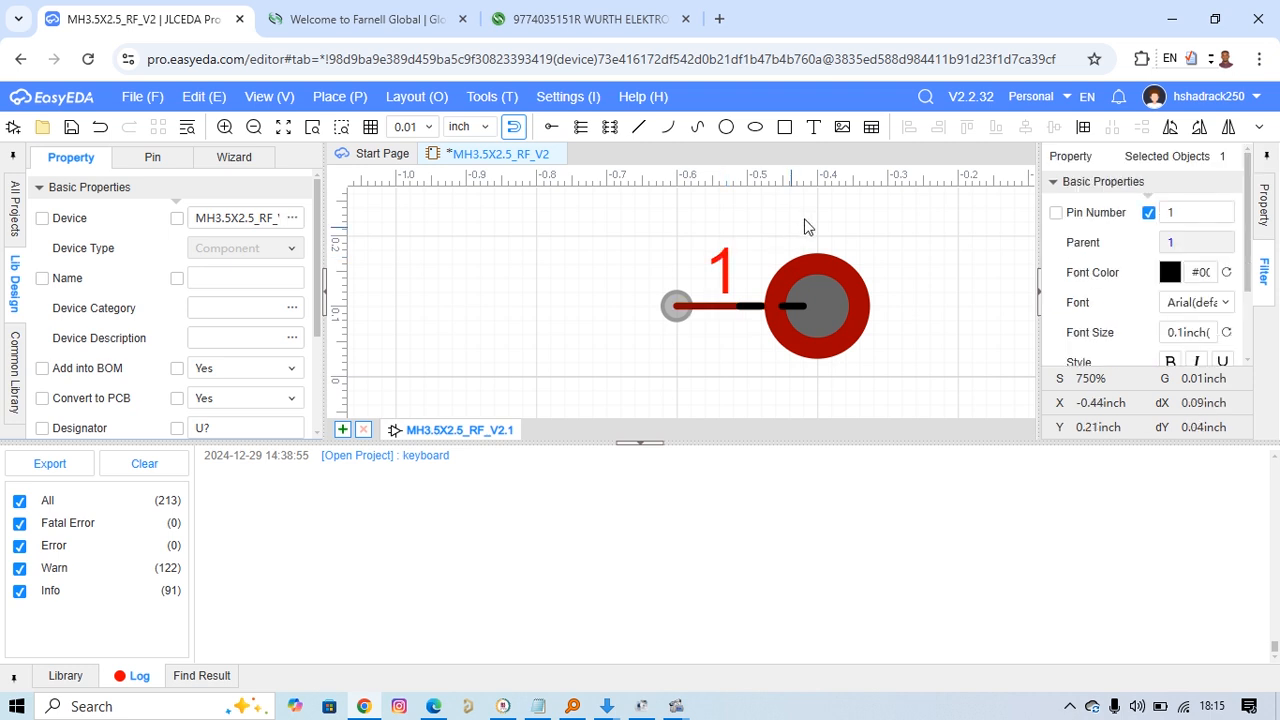
Deselect the pin number label and save the finished mounting hole symbol
click(985, 191)
scroll(963, 234, down, 3)
right_drag(963, 234, 707, 266)
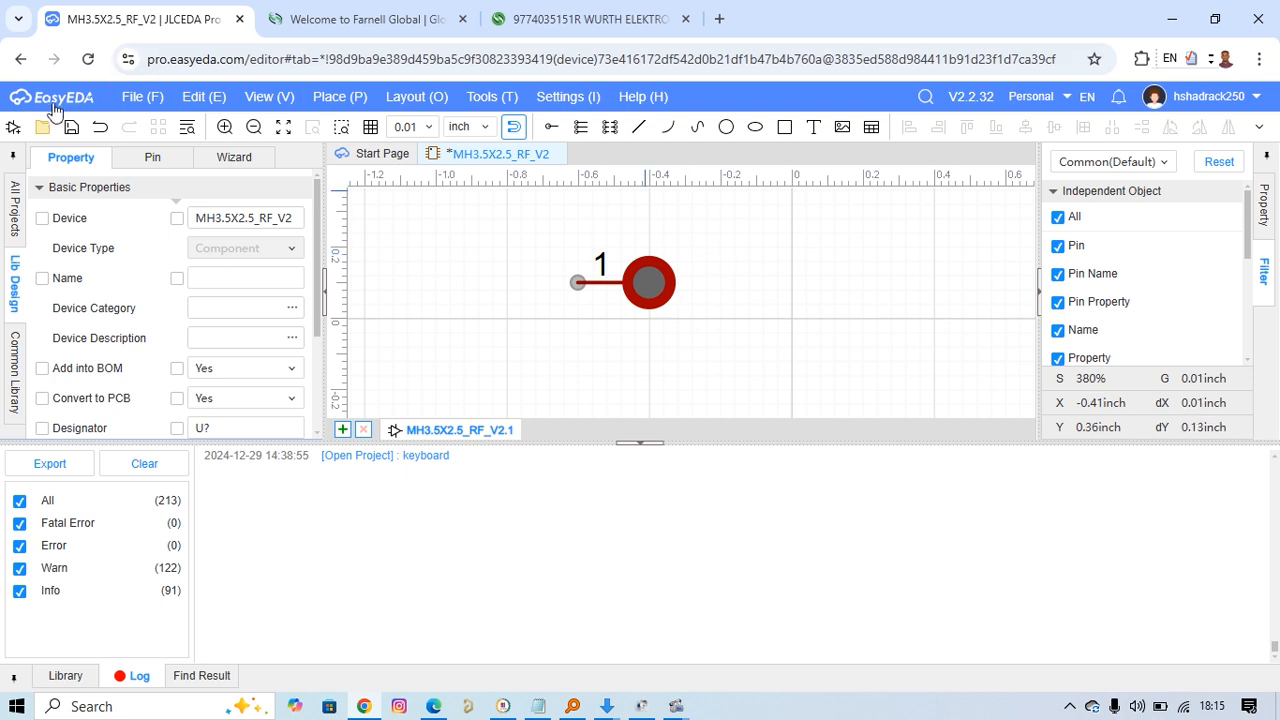
click(71, 129)
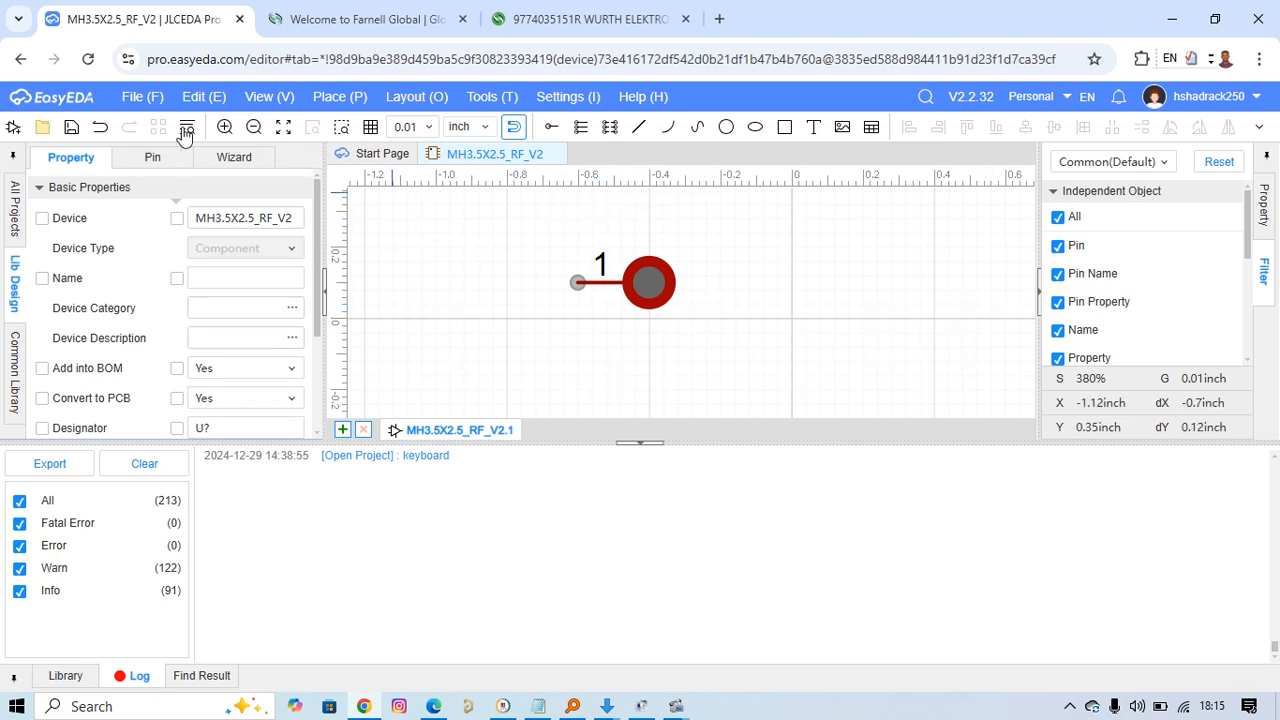
Create a new personal footprint named MH3.5x2.5MM_RF_V2
click(143, 97)
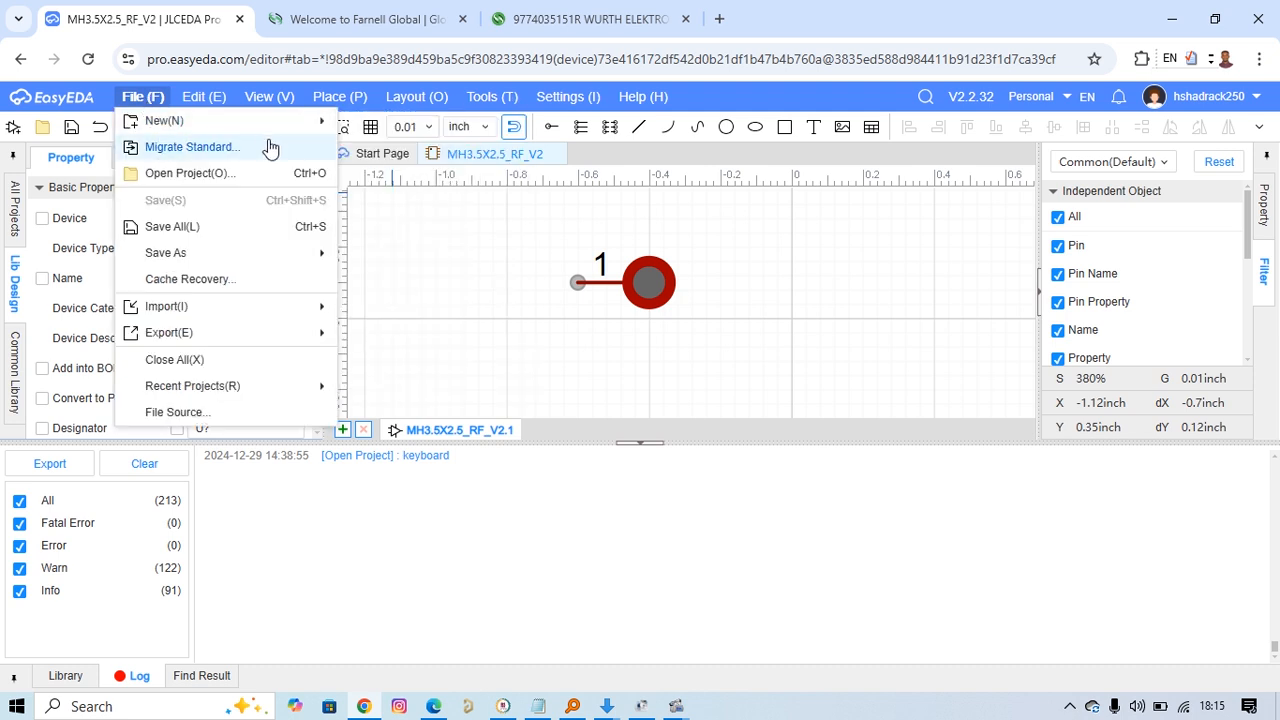
mouse_move(247, 131)
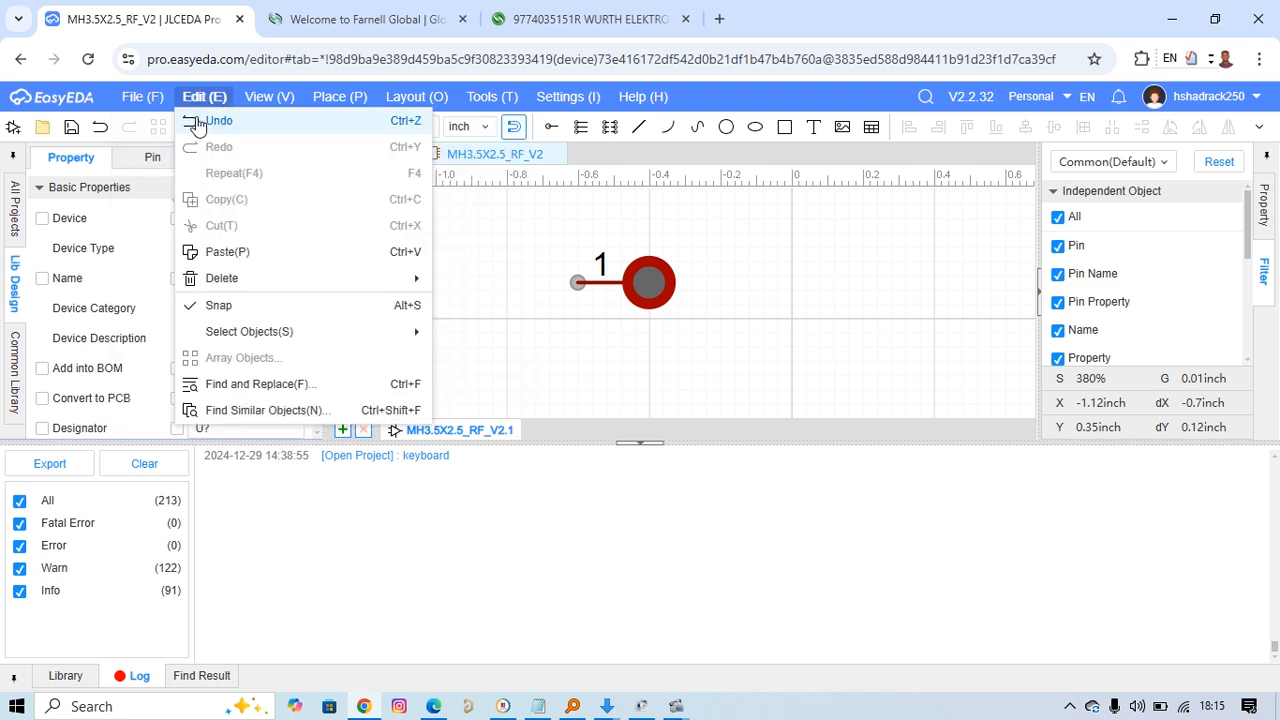
mouse_move(150, 122)
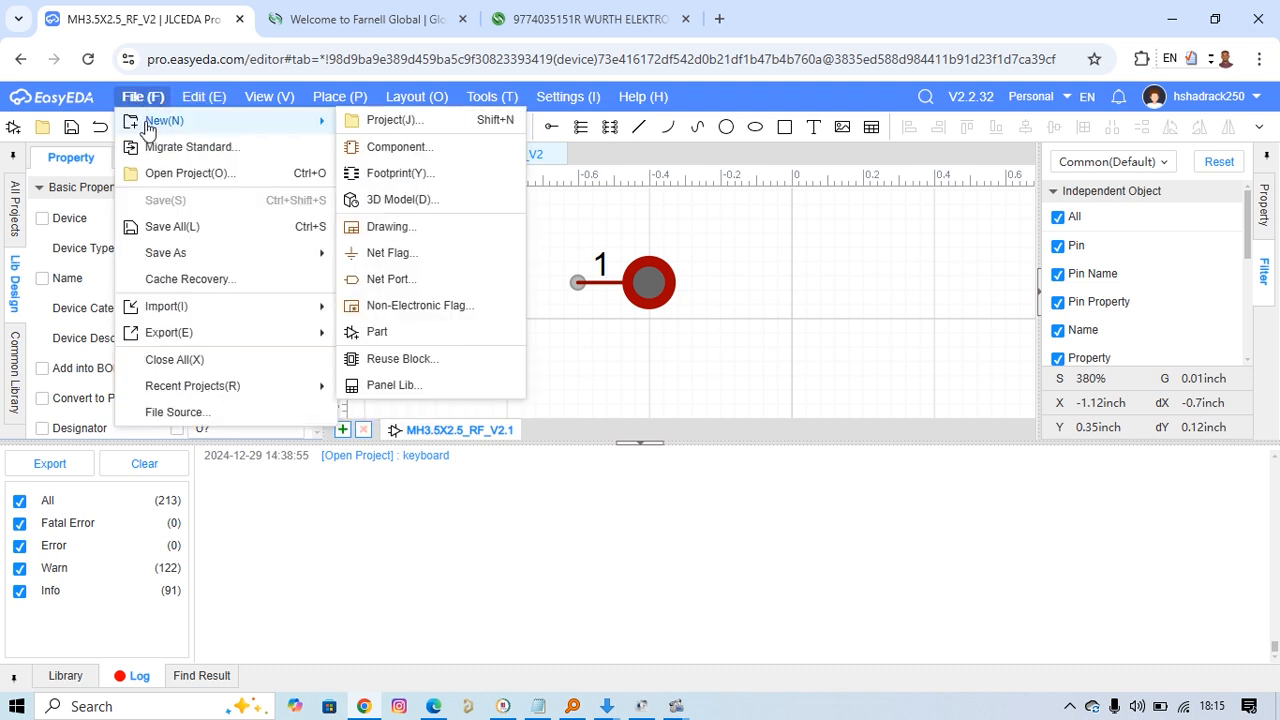
click(400, 174)
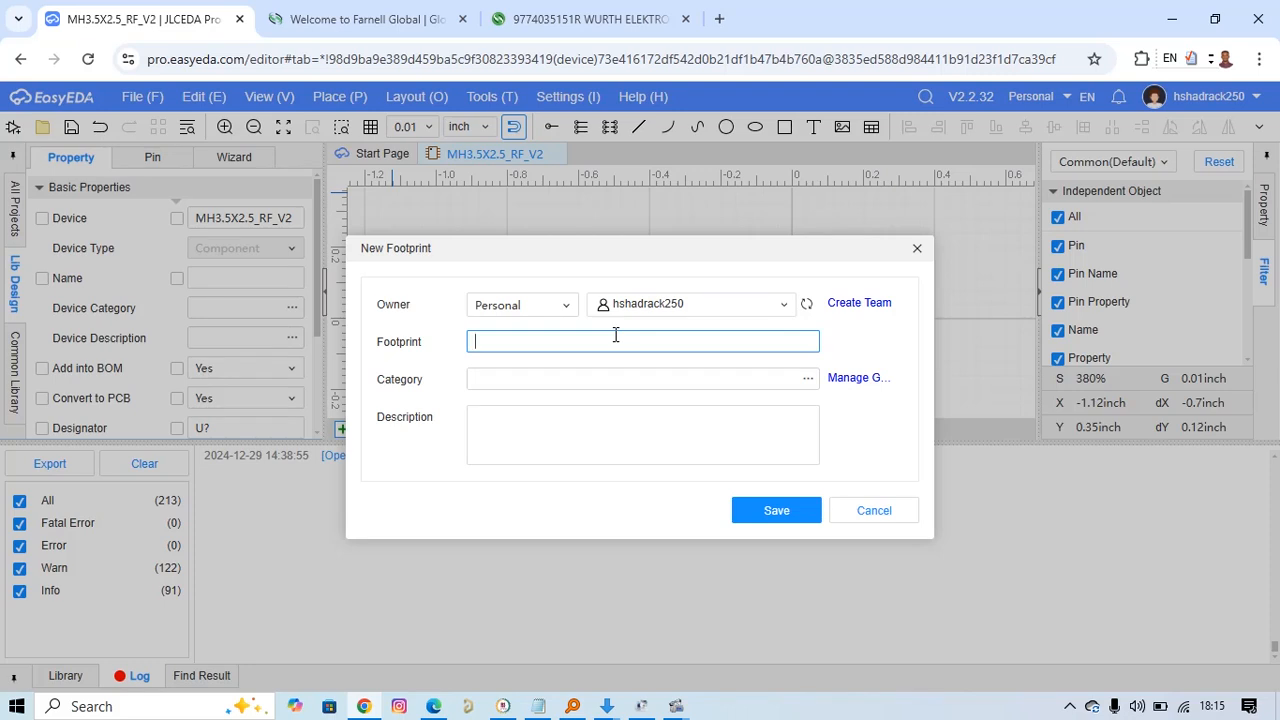
text(H)
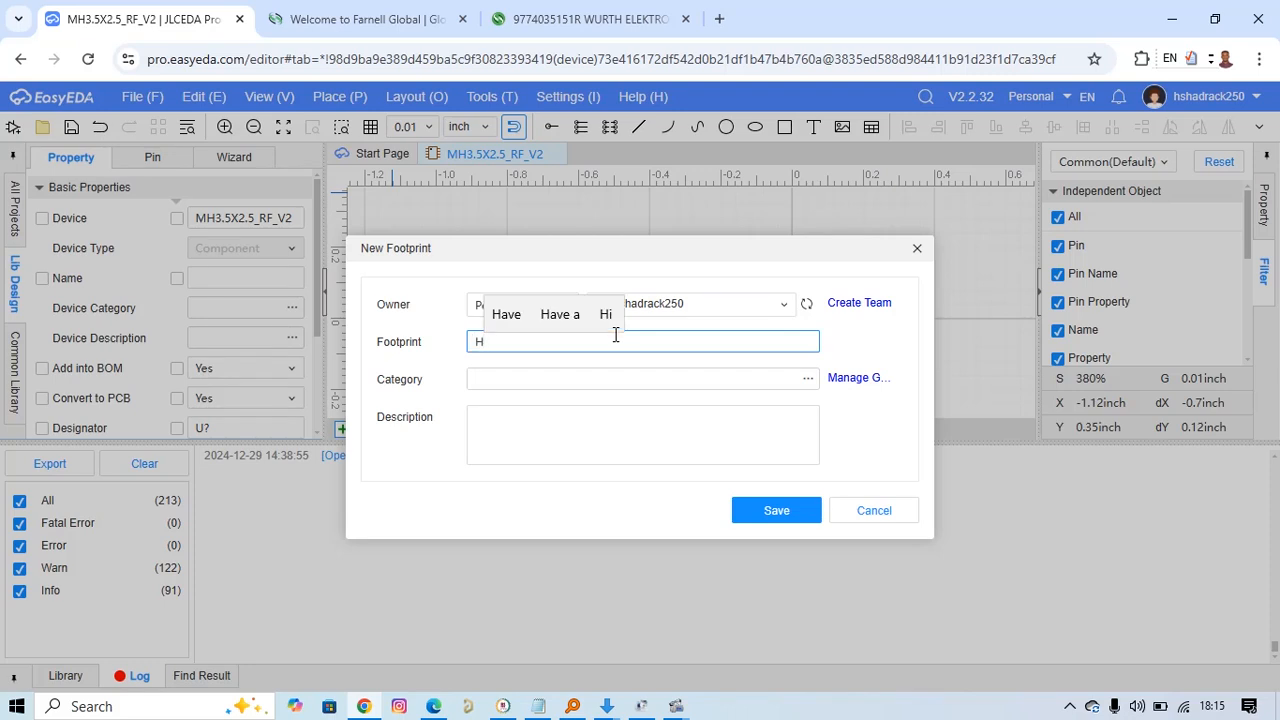
key(BackSpace)
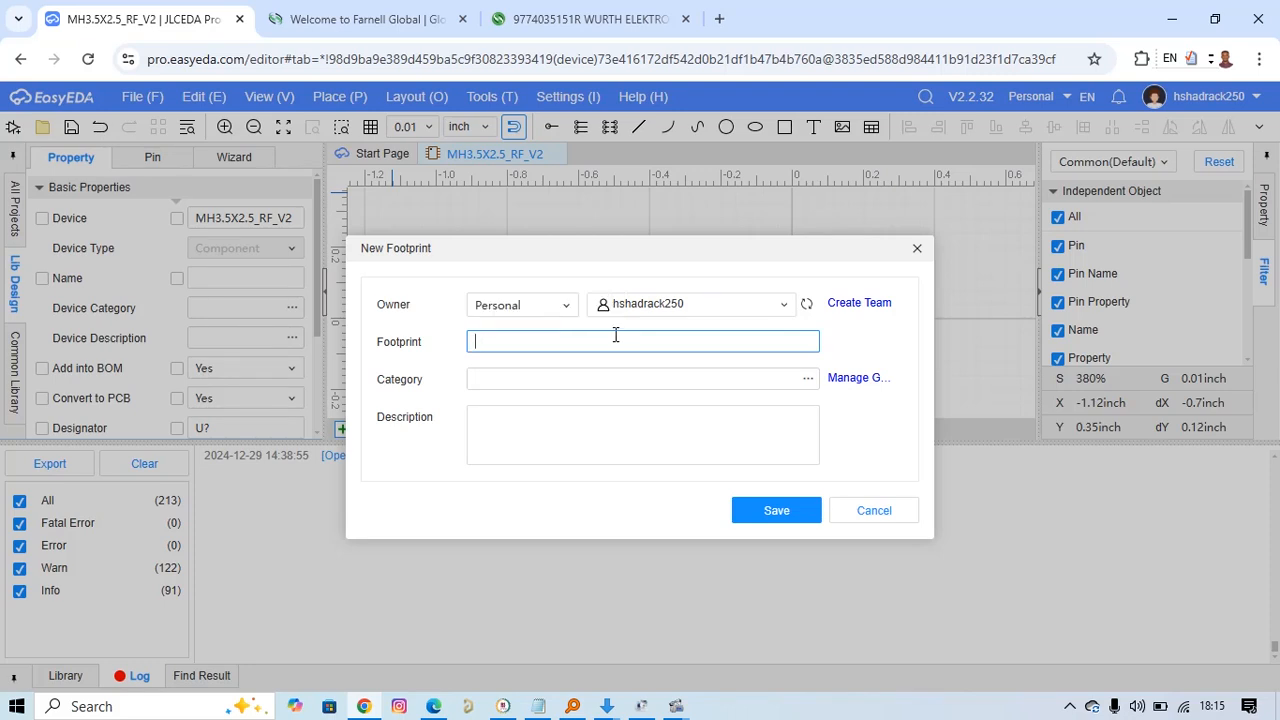
text(H)
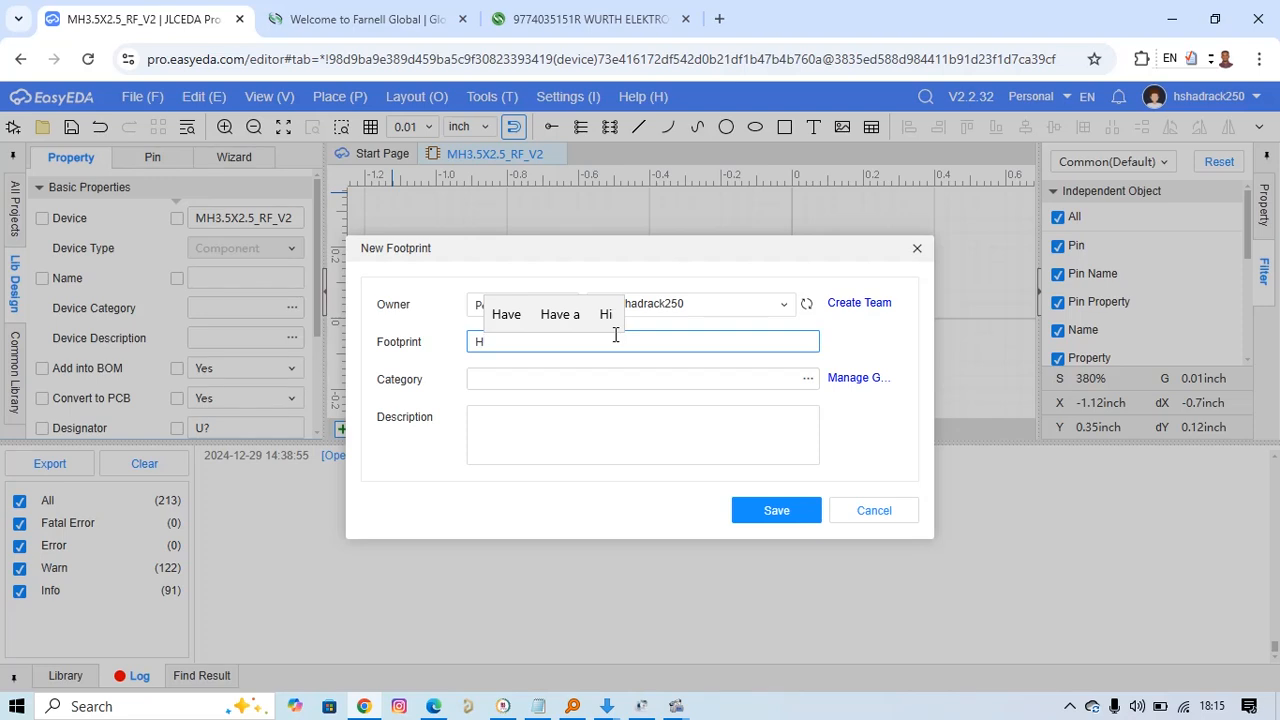
key(BackSpace)
text(MT)
key(BackSpace)
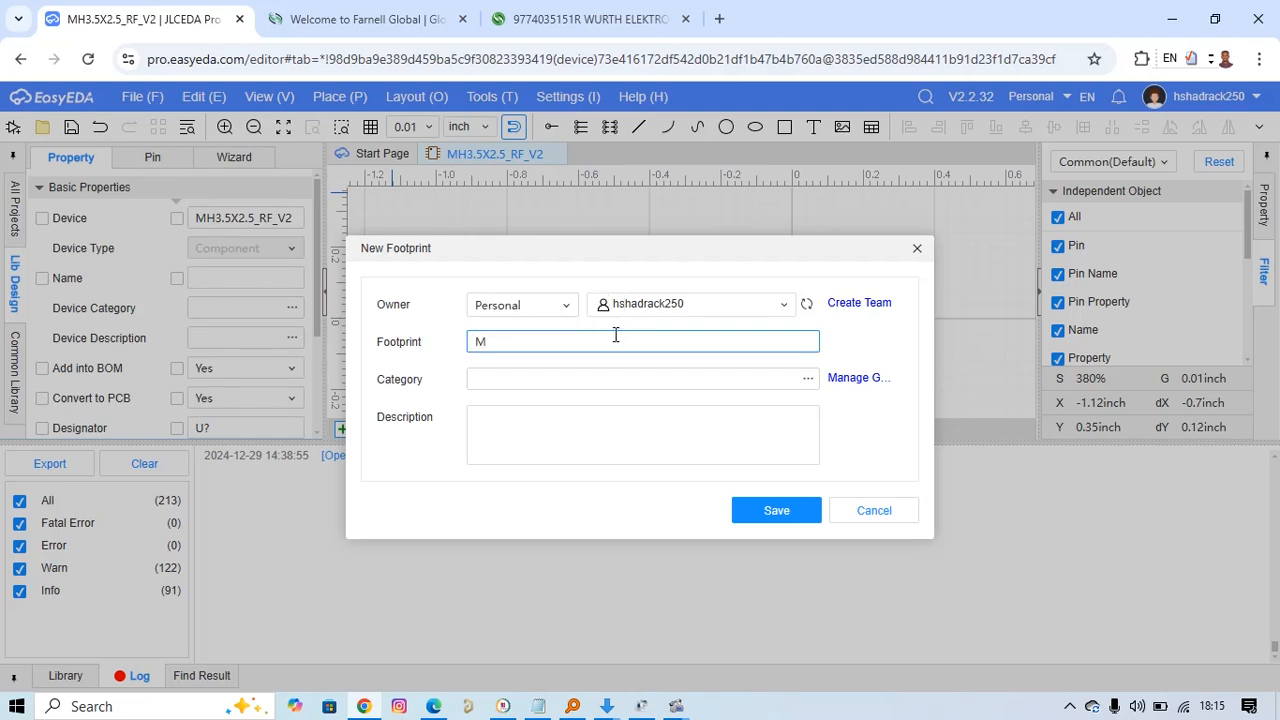
text(H3)
text(.5x2.5MM_RF_2V2)
click(773, 514)
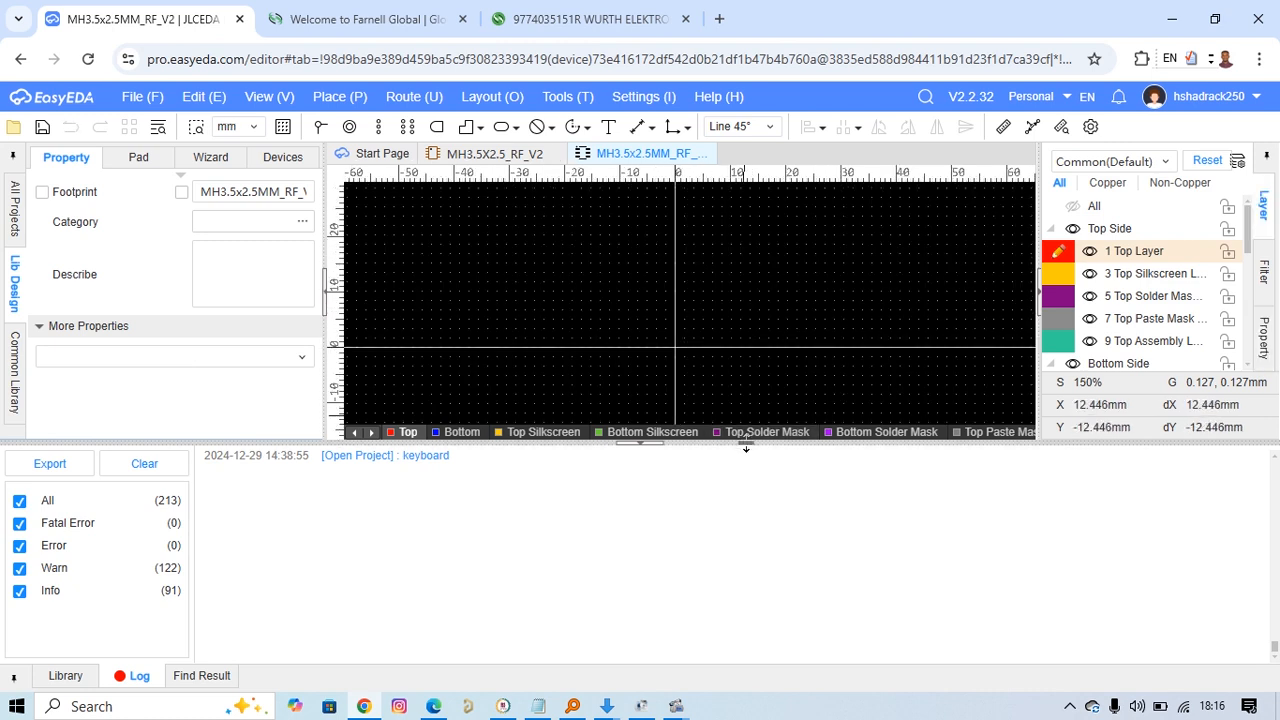
Enlarge the footprint canvas and place a single round pad at the origin (0, 0)
drag(757, 442, 755, 582)
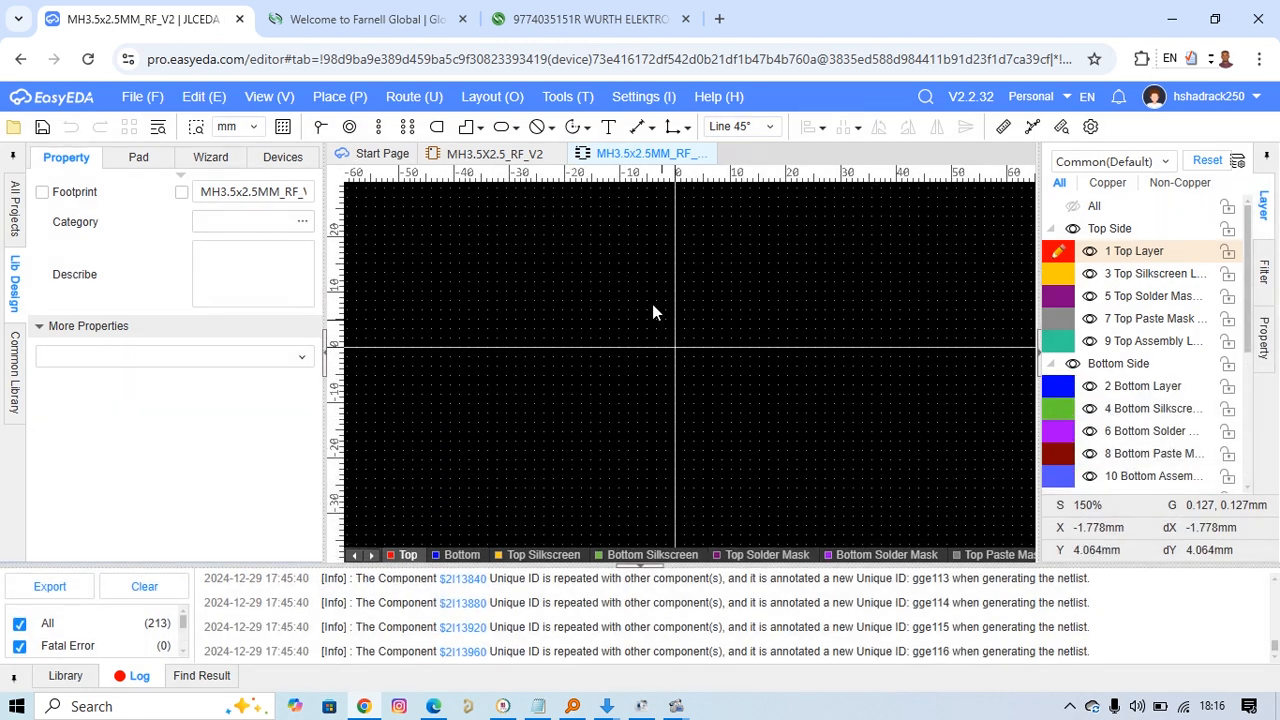
scroll(652, 306, up, 2)
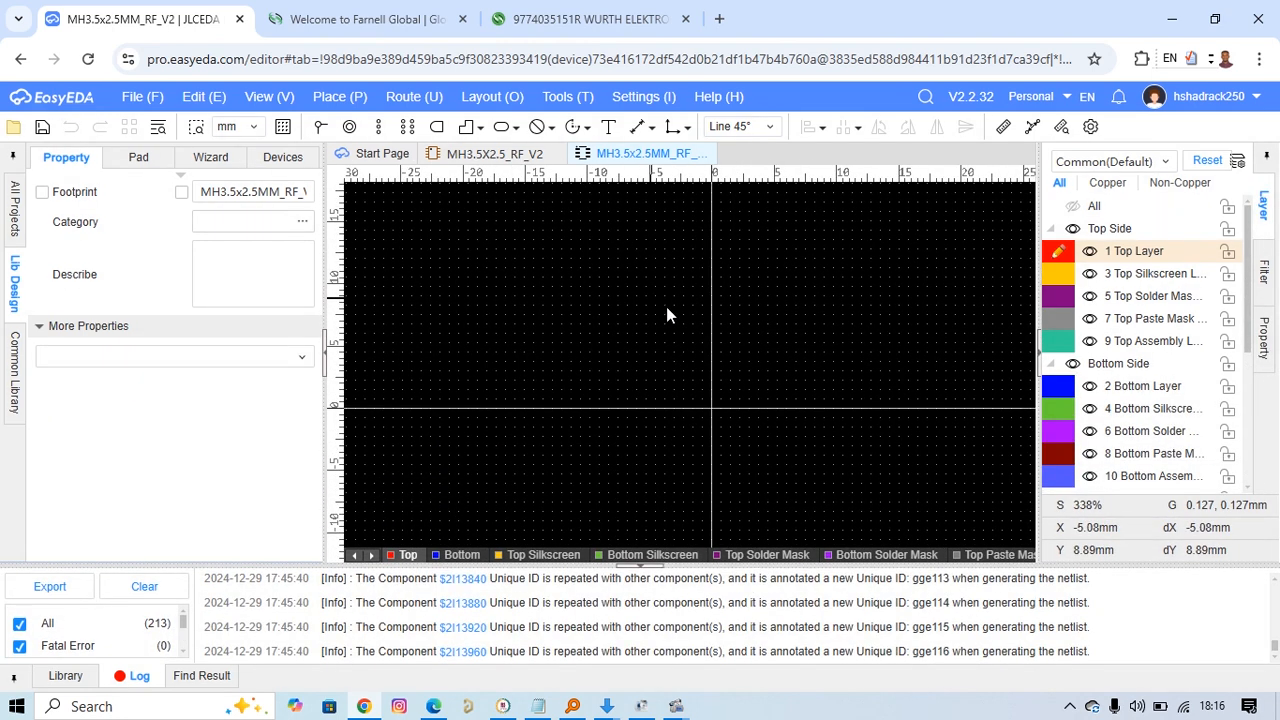
click(348, 128)
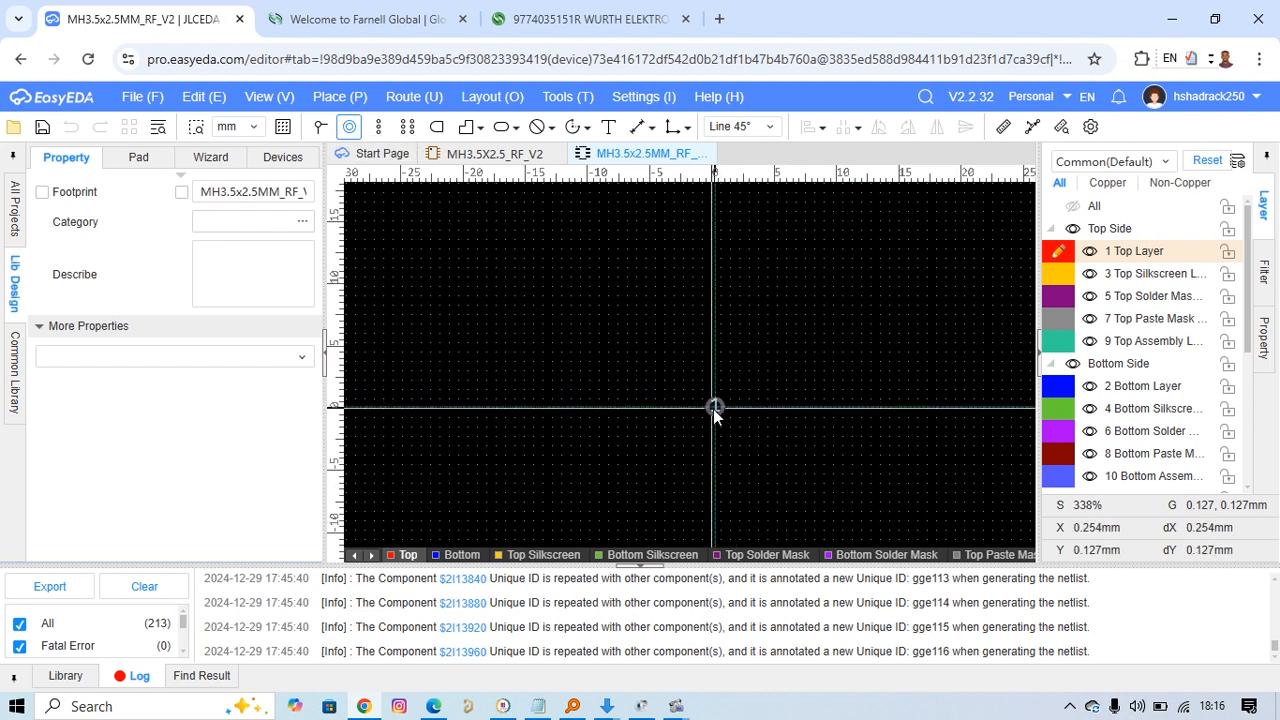
scroll(712, 409, up, 5)
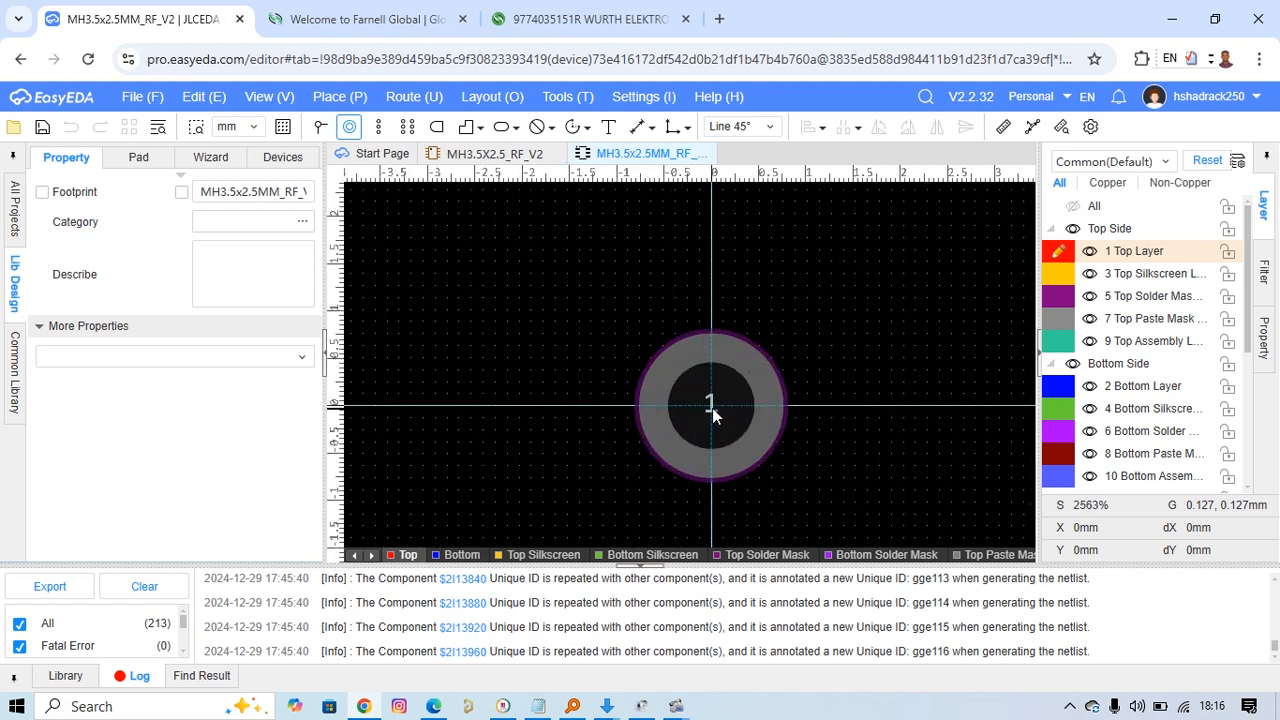
click(712, 403)
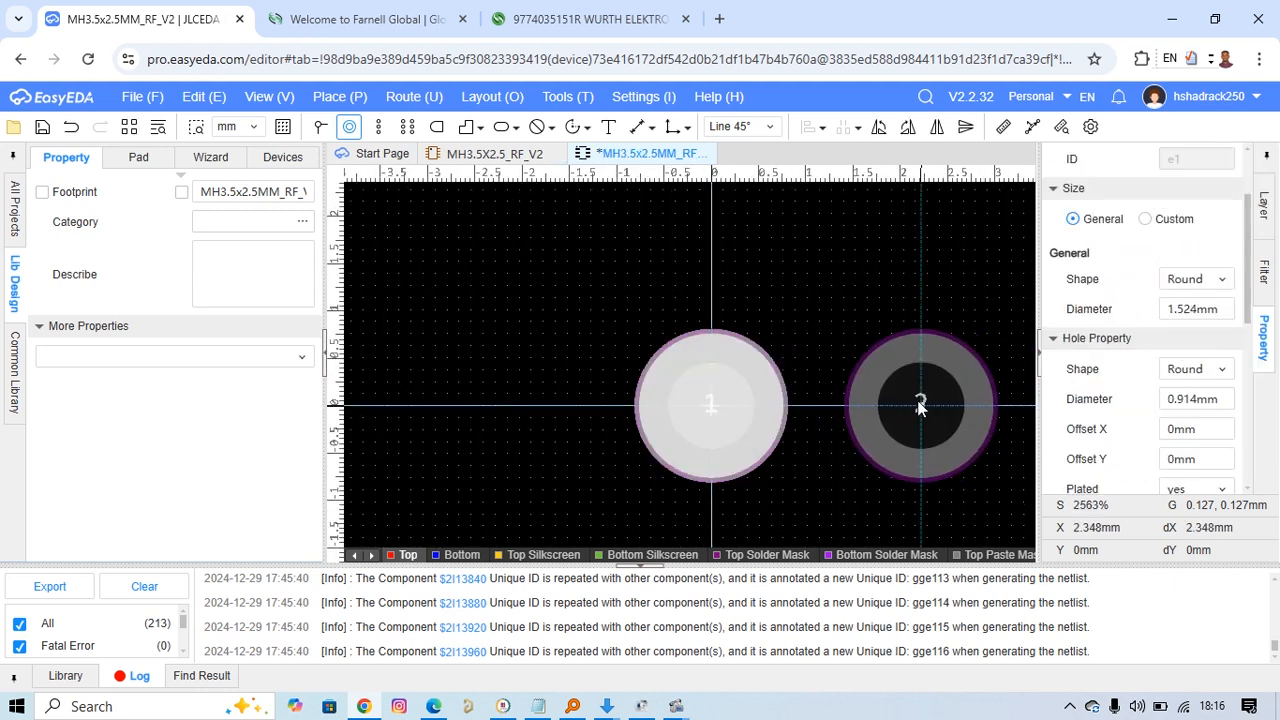
key(Escape)
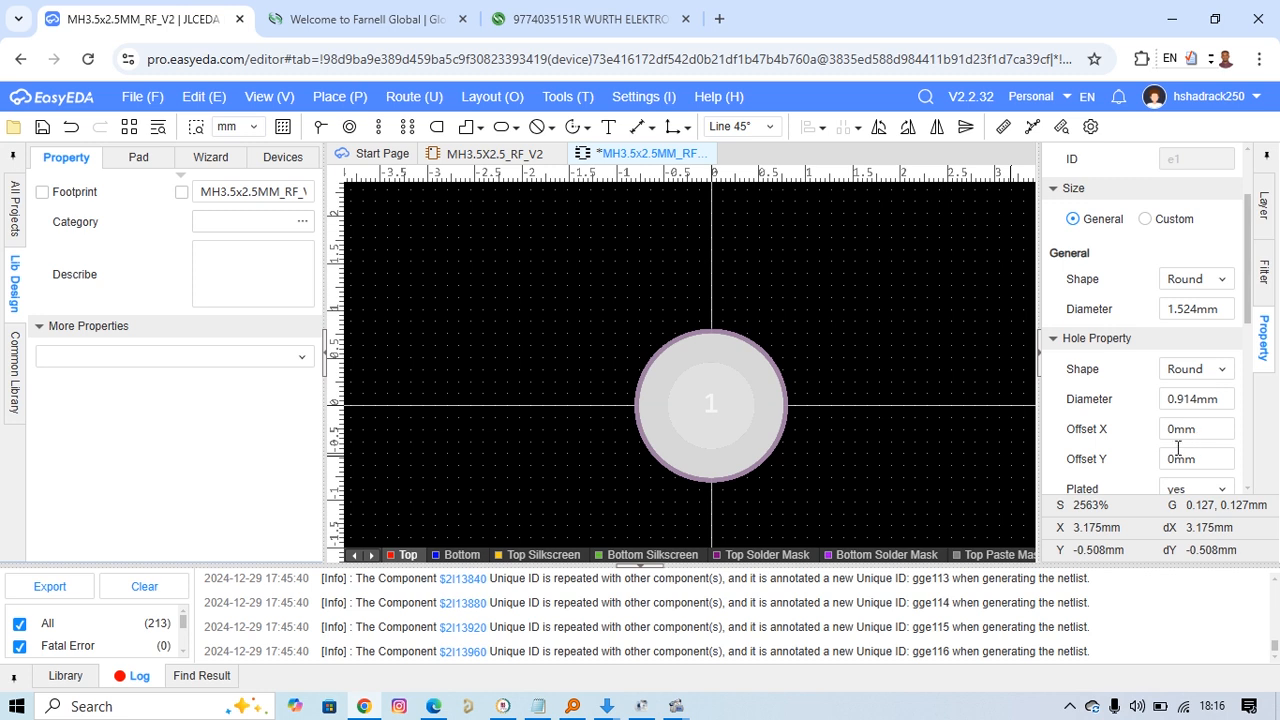
Set the pad's outer diameter to 3.5 mm and its hole diameter to 2.5 mm
click(1182, 316)
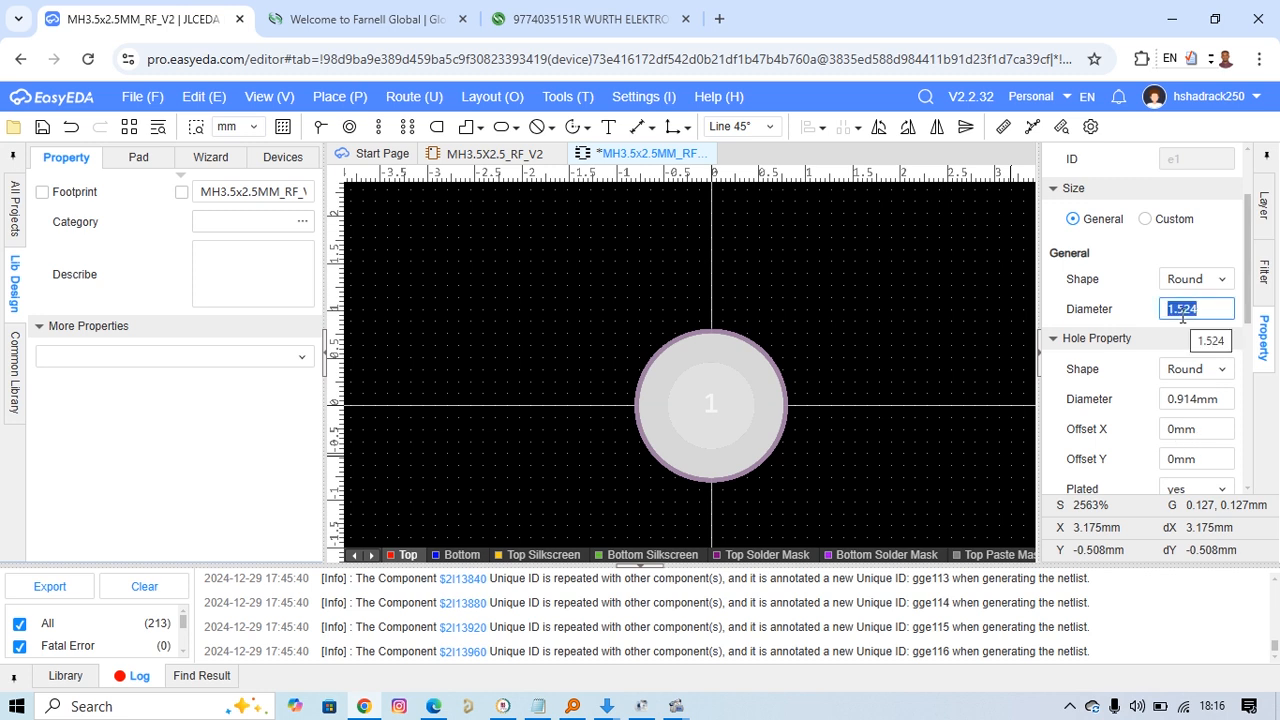
text(3)
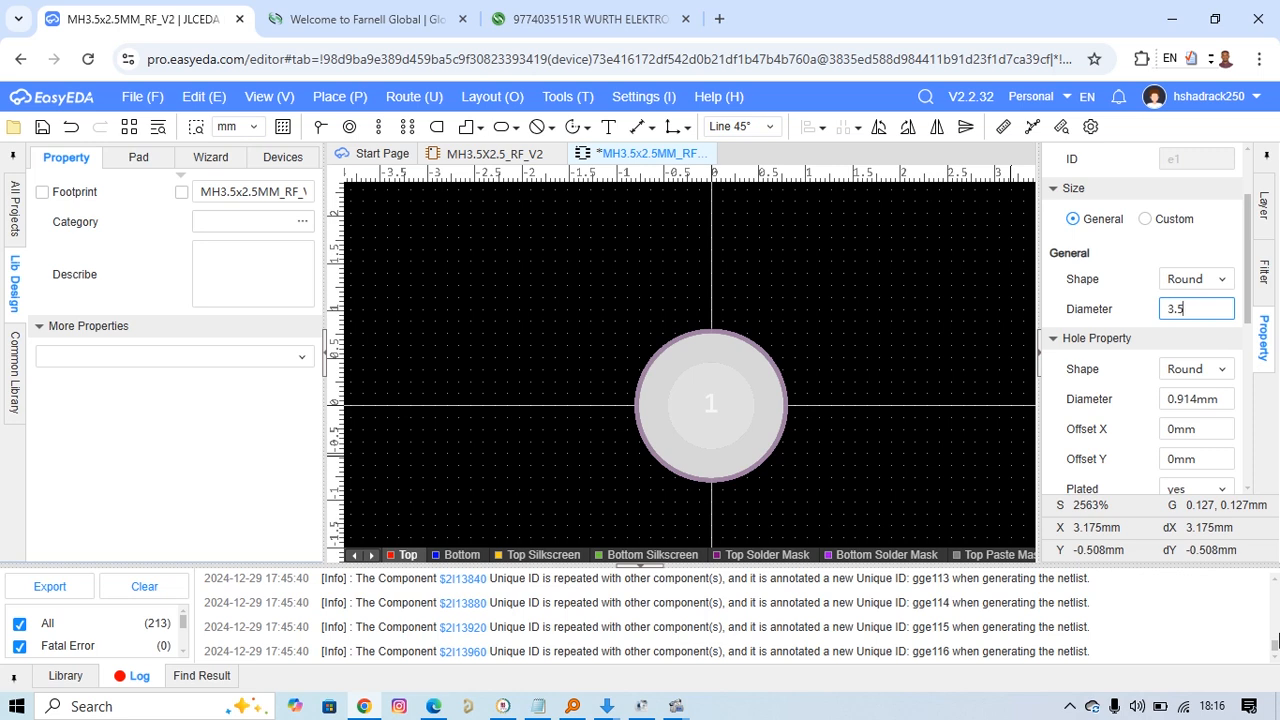
text(.5)
key(Return)
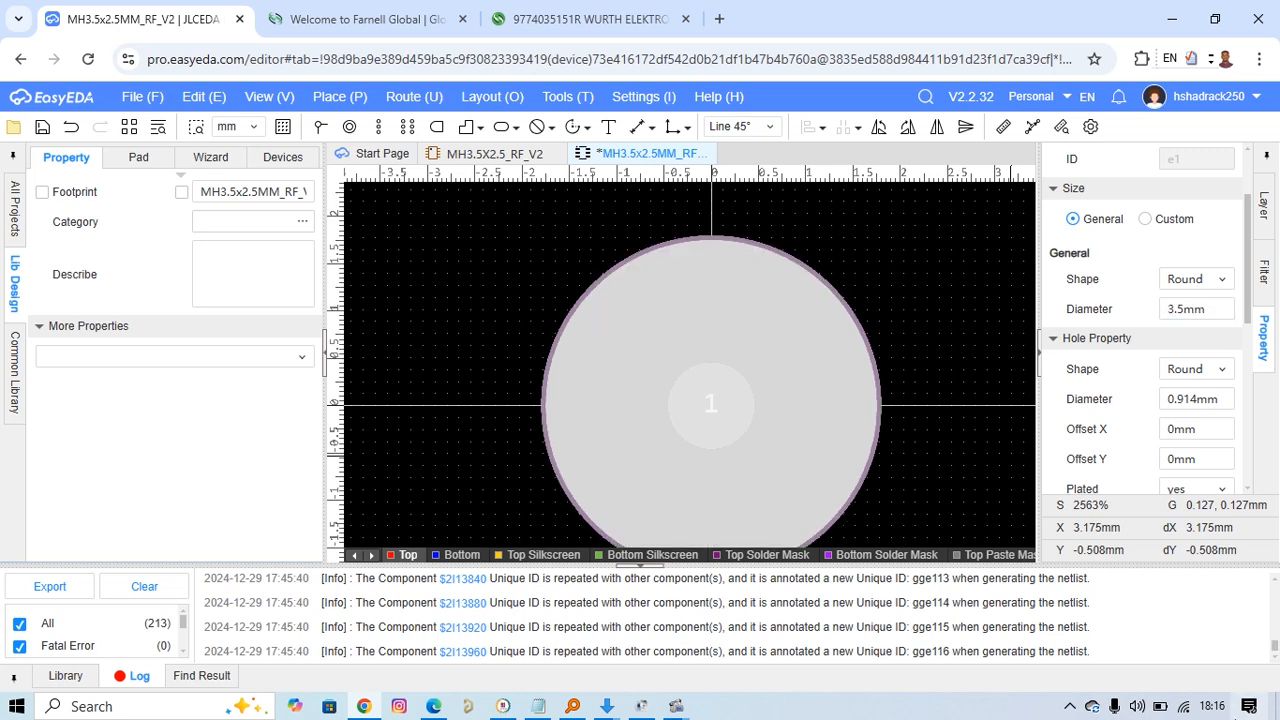
click(1182, 398)
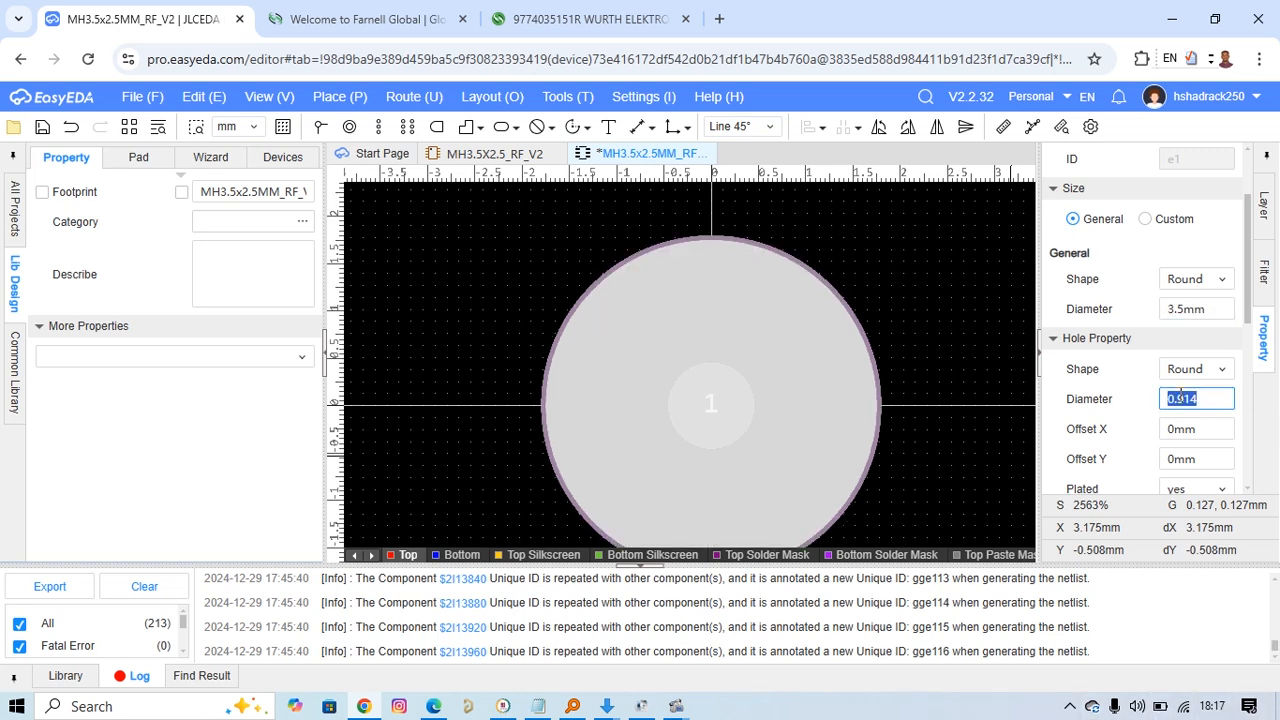
text(2.5)
key(Return)
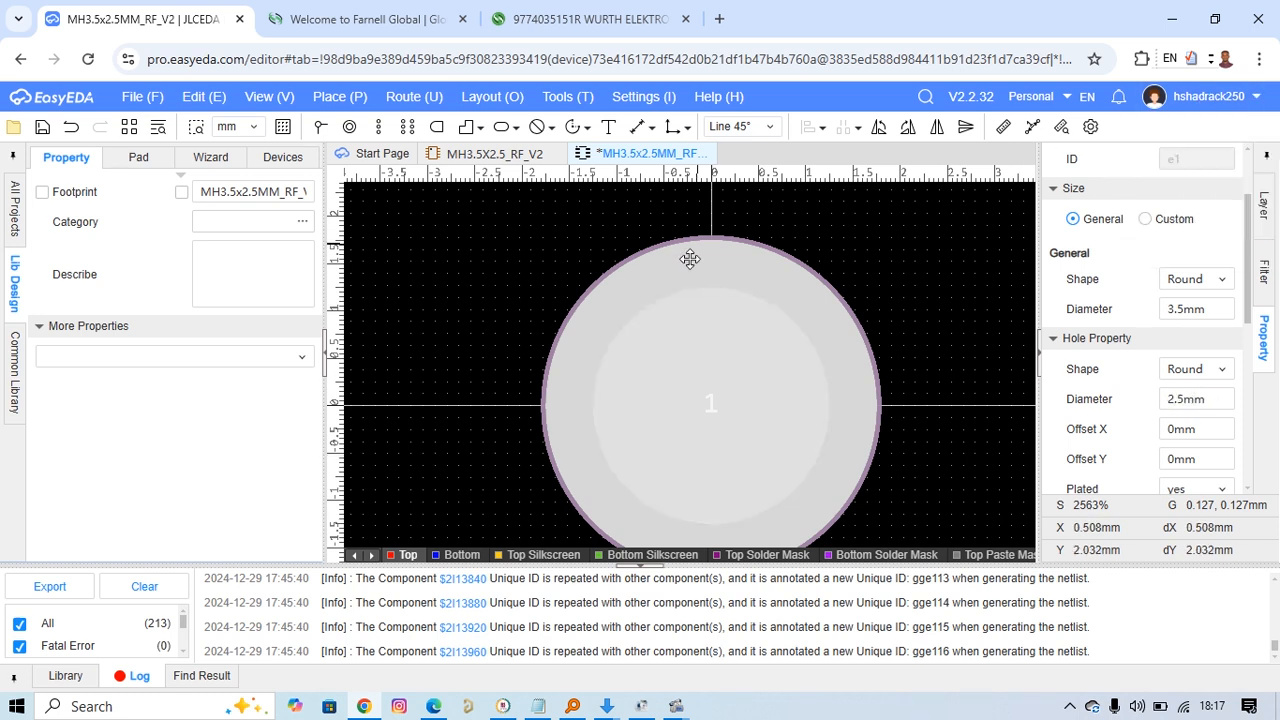
Deselect the pad and save the mounting hole footprint
click(880, 302)
scroll(898, 303, down, 4)
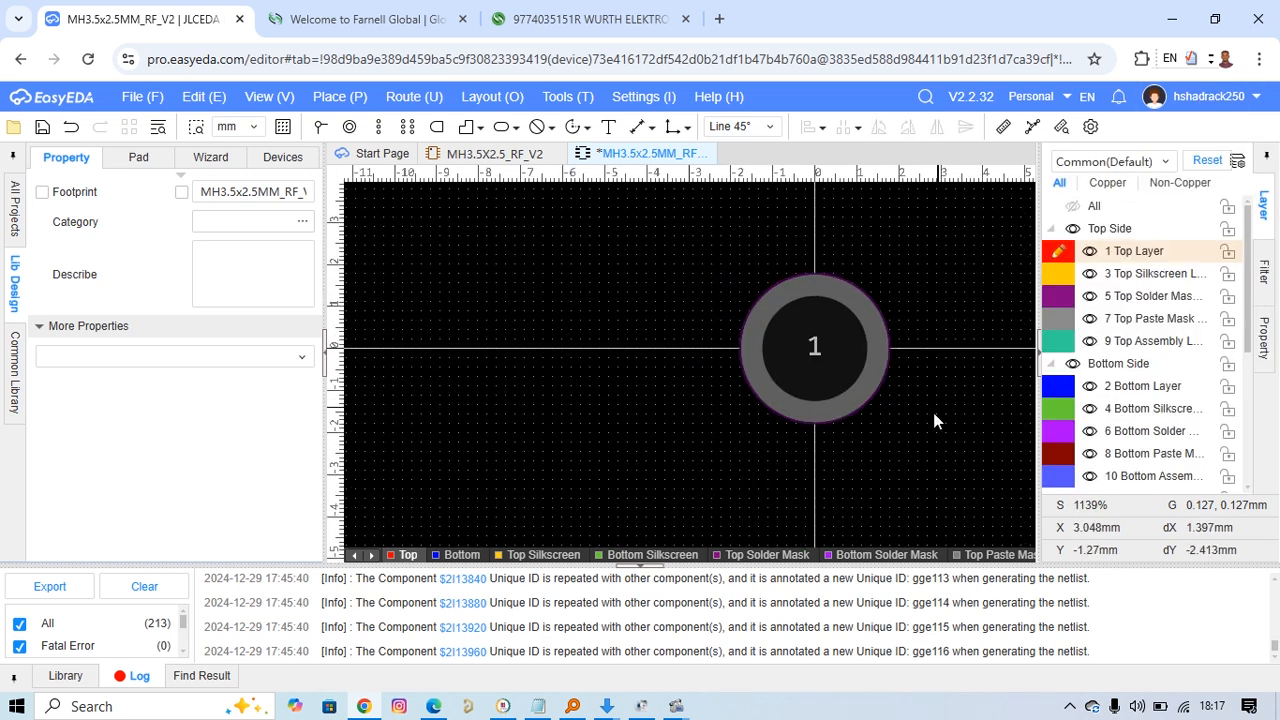
right_drag(895, 414, 778, 411)
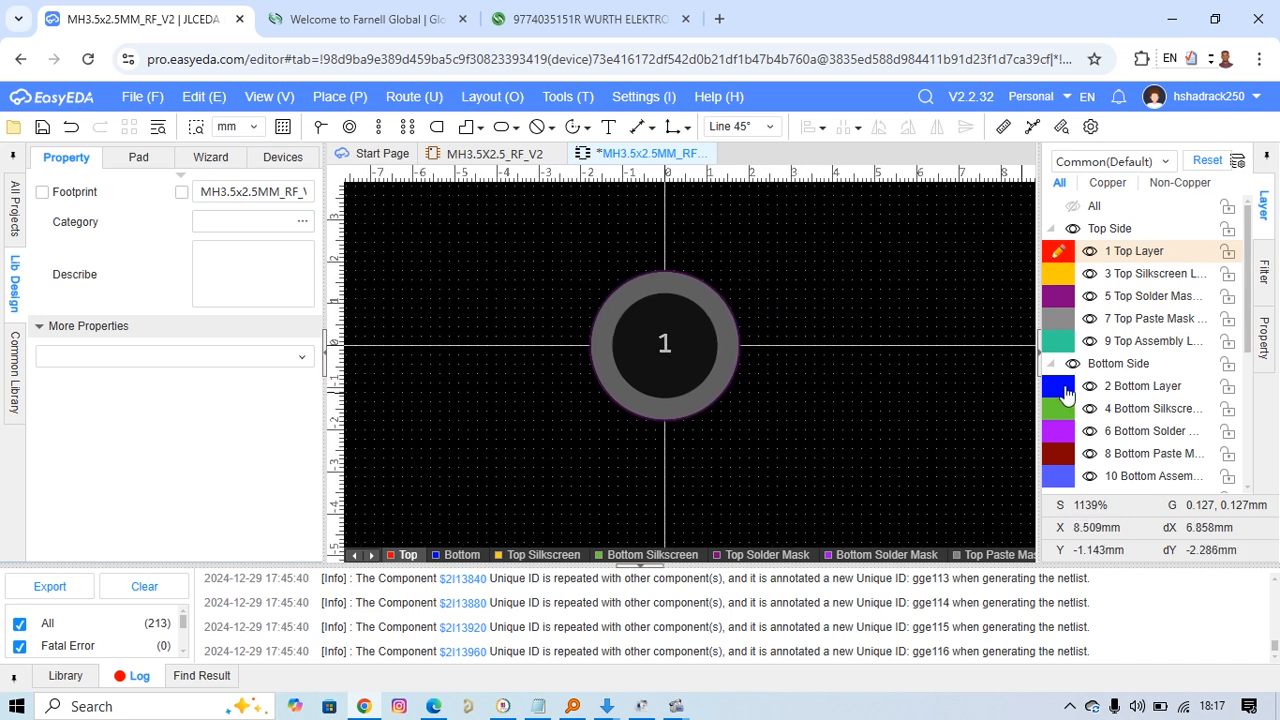
mouse_move(1245, 282)
mouse_down()
mouse_move(1238, 393)
mouse_move(1232, 270)
mouse_up()
scroll(755, 348, up, 1)
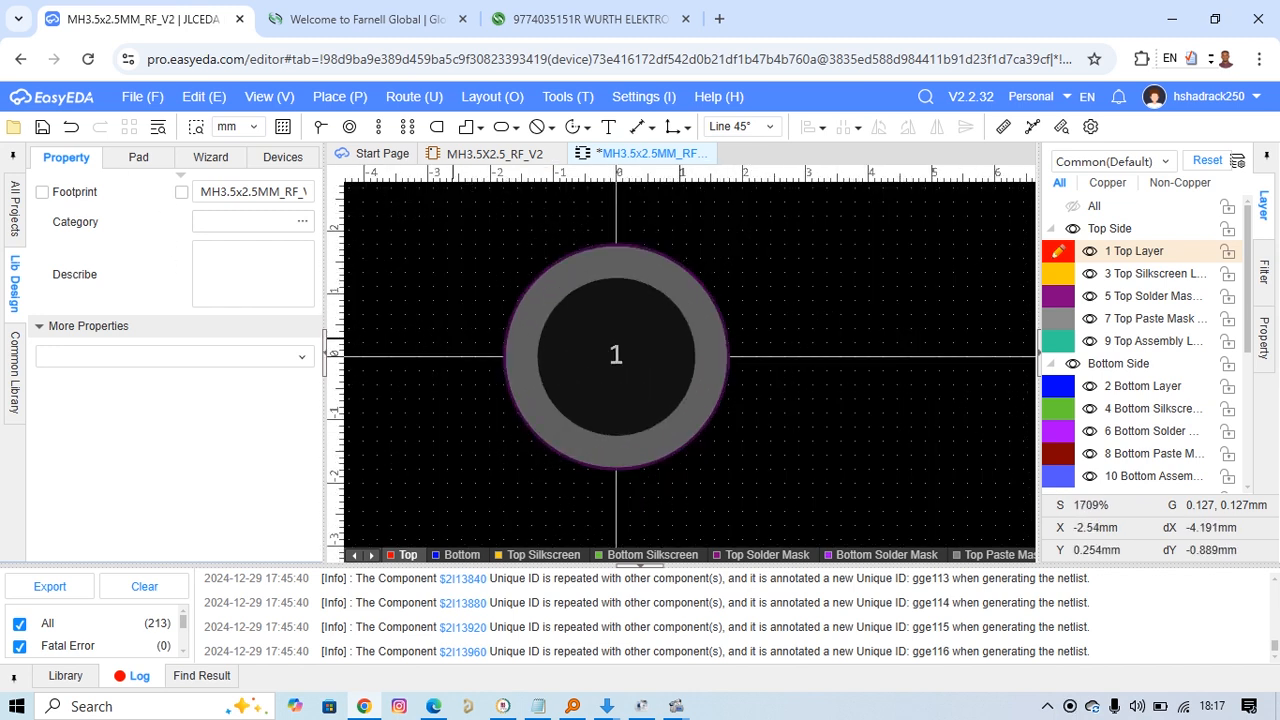
click(41, 129)
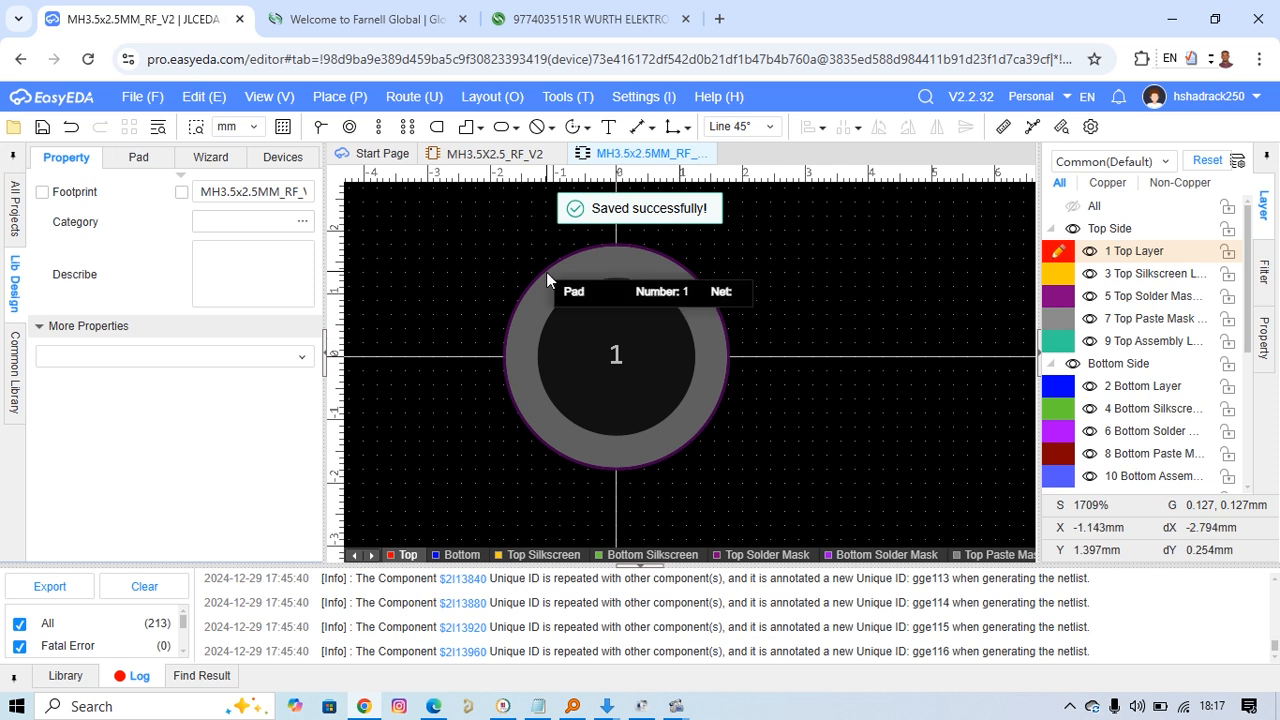
Return to the MH3.5X2.5_RF_V2 symbol and set Add into BOM to No
click(487, 155)
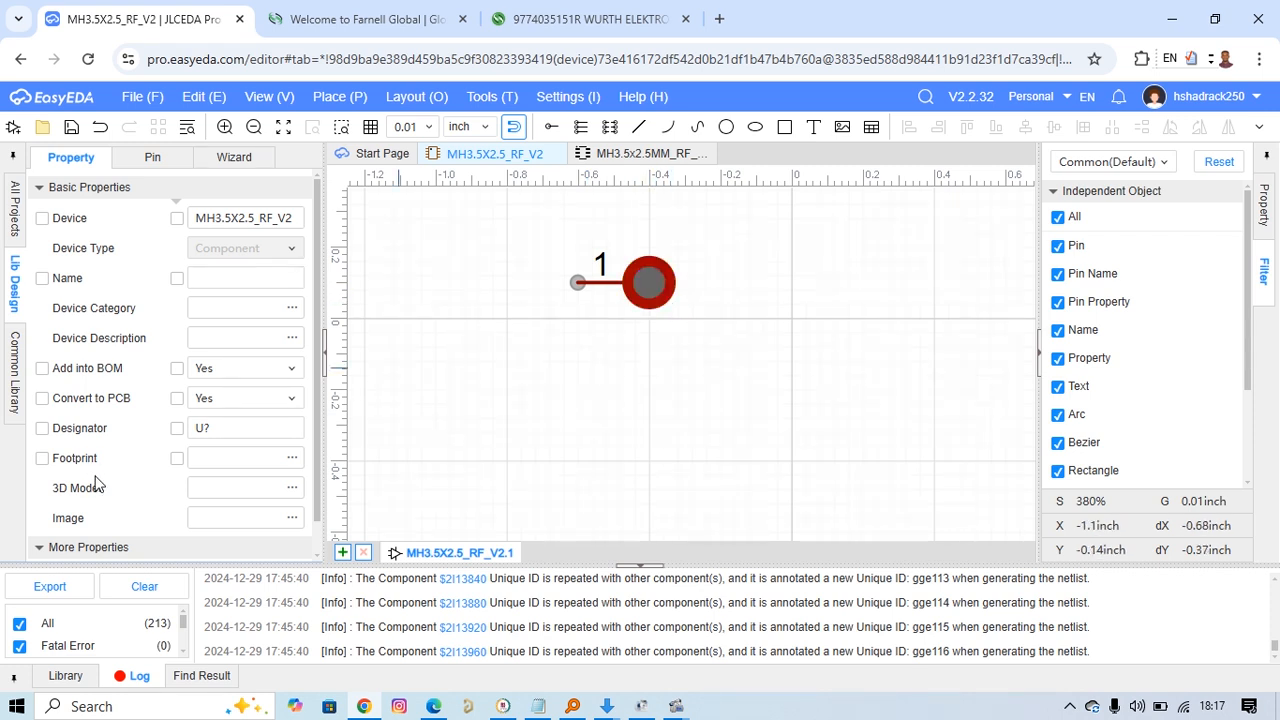
click(279, 377)
click(251, 418)
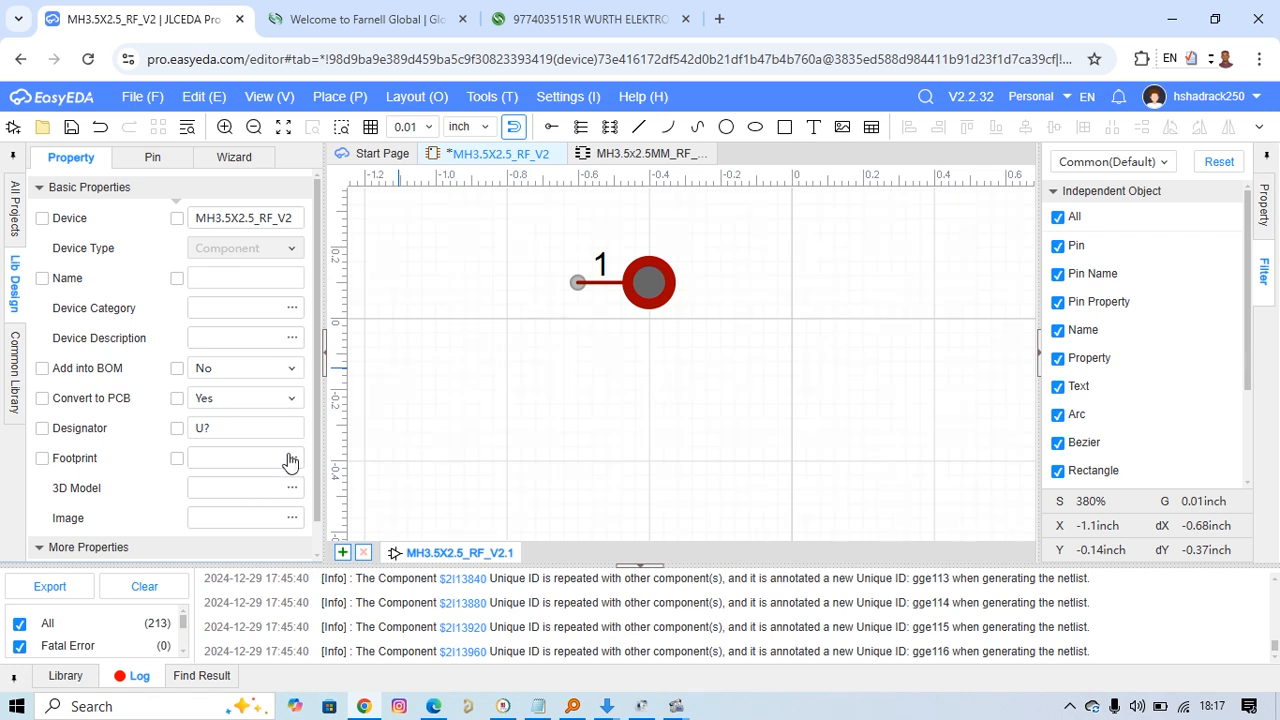
Assign the personal MH3.5x2.5MM_RF_V2 footprint to the component and save the component
click(289, 460)
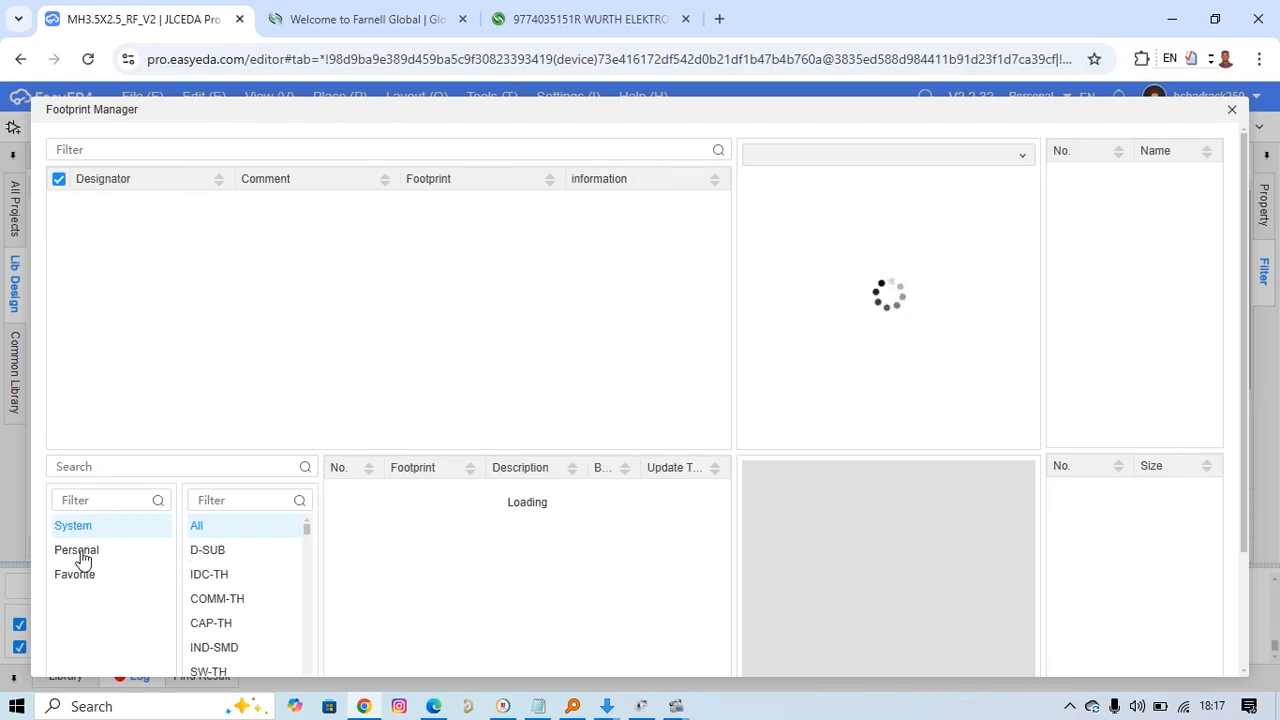
click(83, 560)
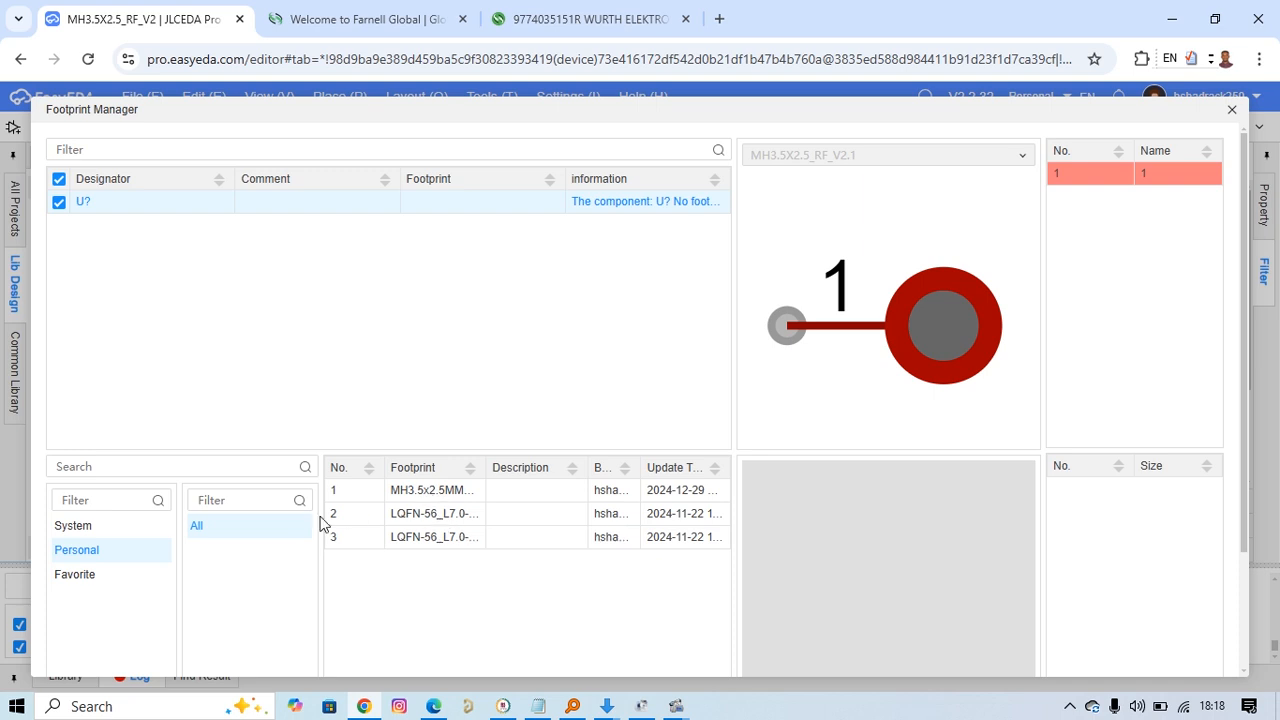
click(436, 492)
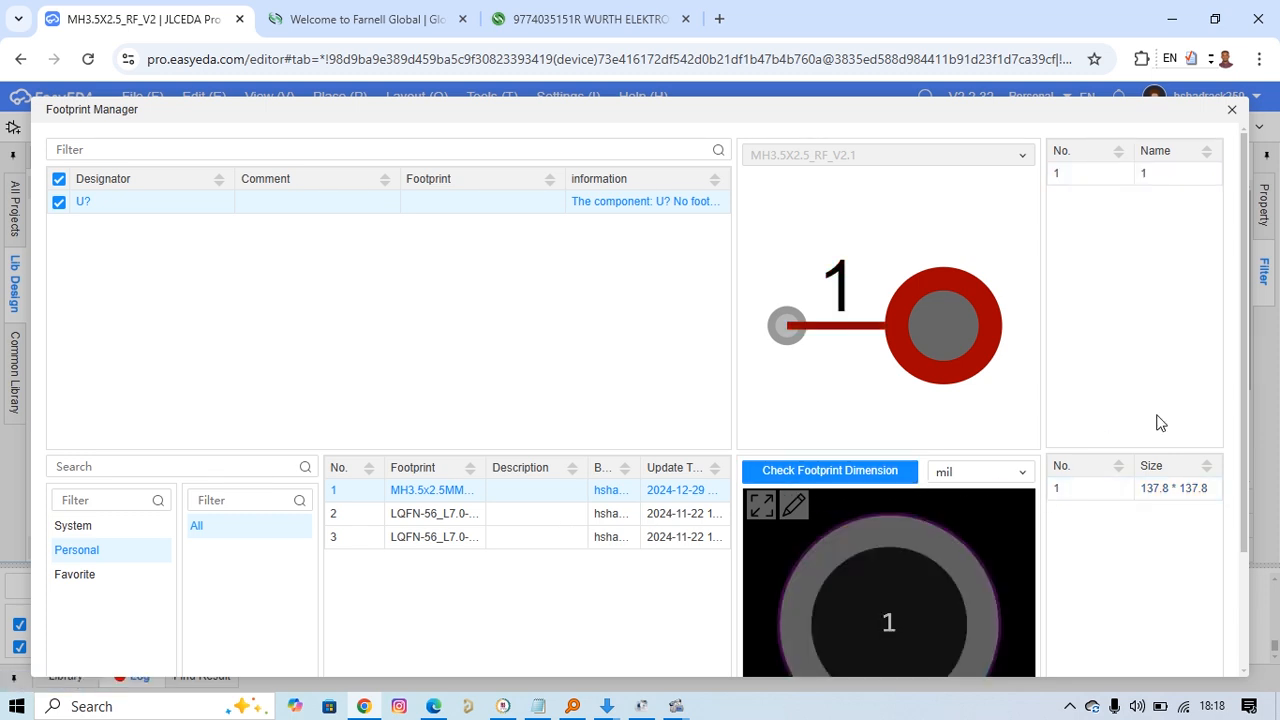
scroll(1189, 400, down, 3)
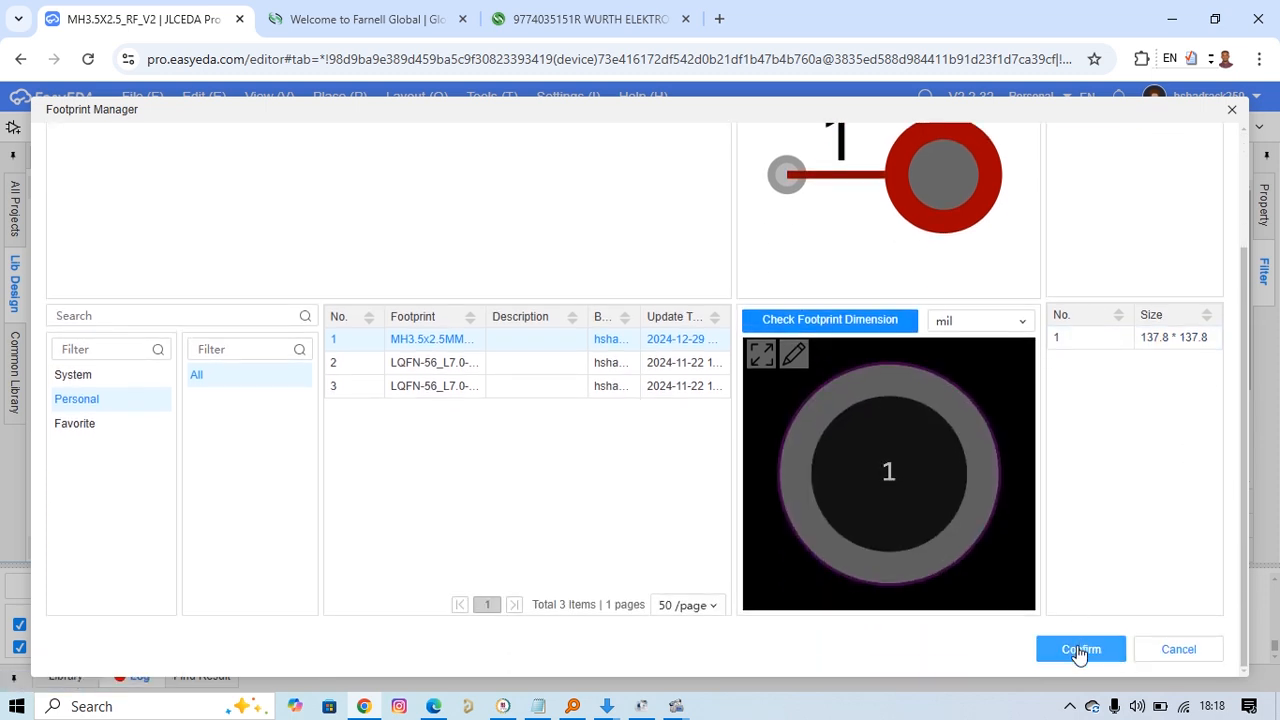
click(1079, 651)
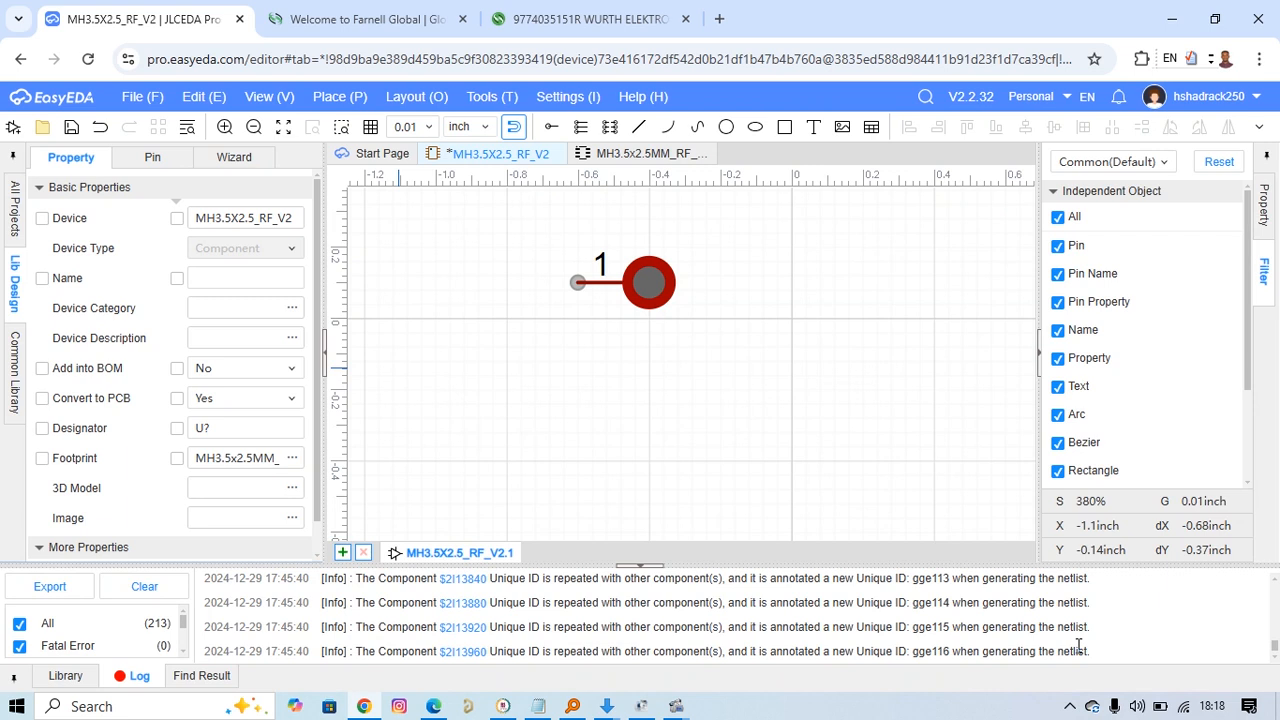
click(71, 127)
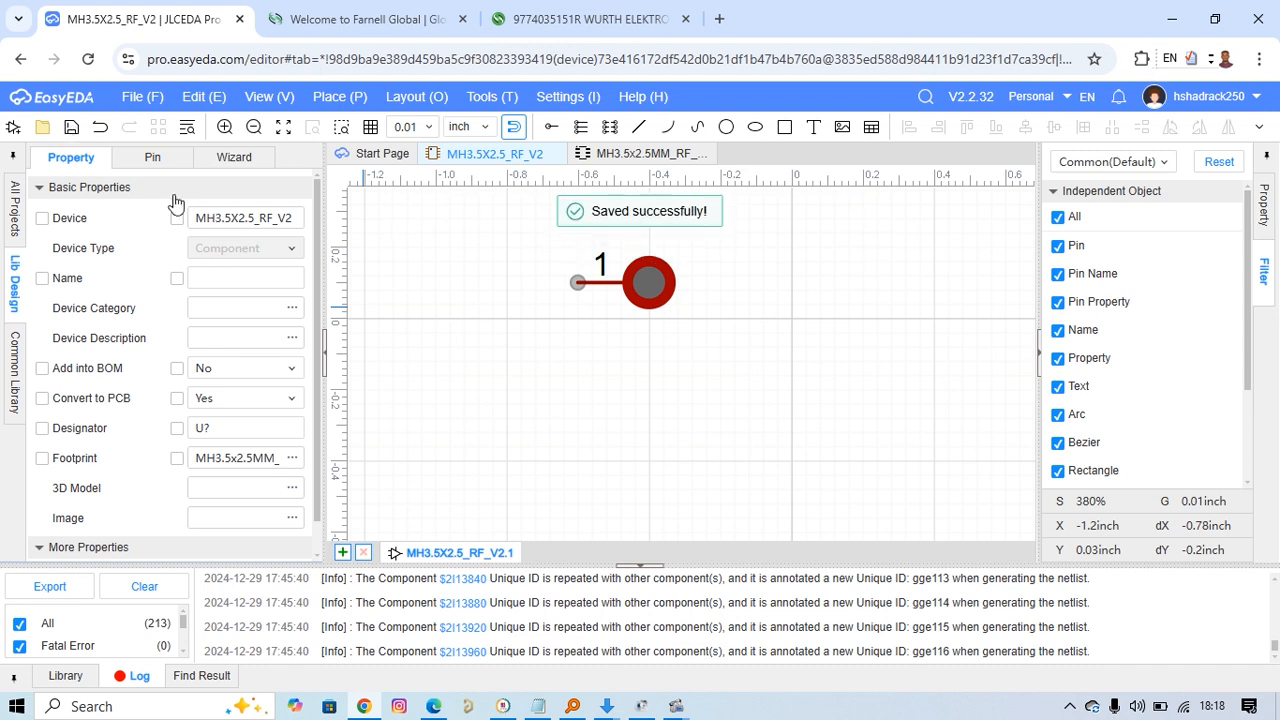
Create a personal project named MH_TEST without opening it from the confirmation notice
click(135, 104)
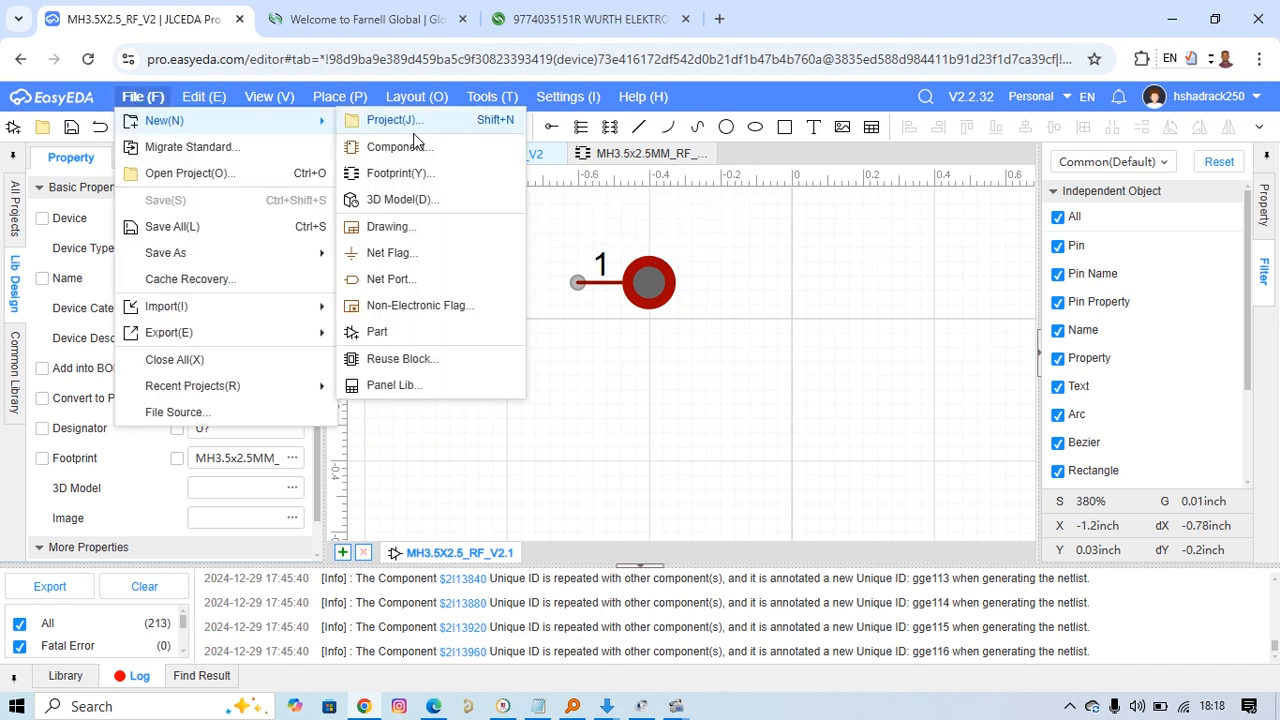
click(471, 251)
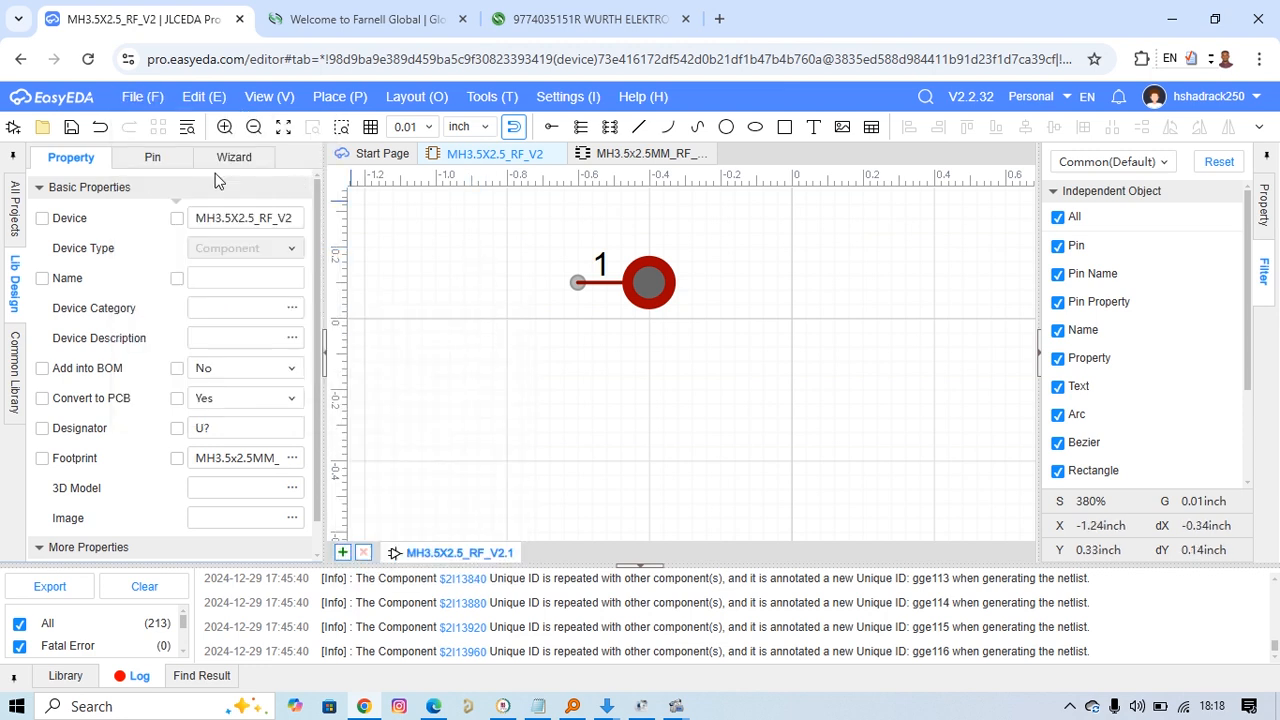
click(140, 100)
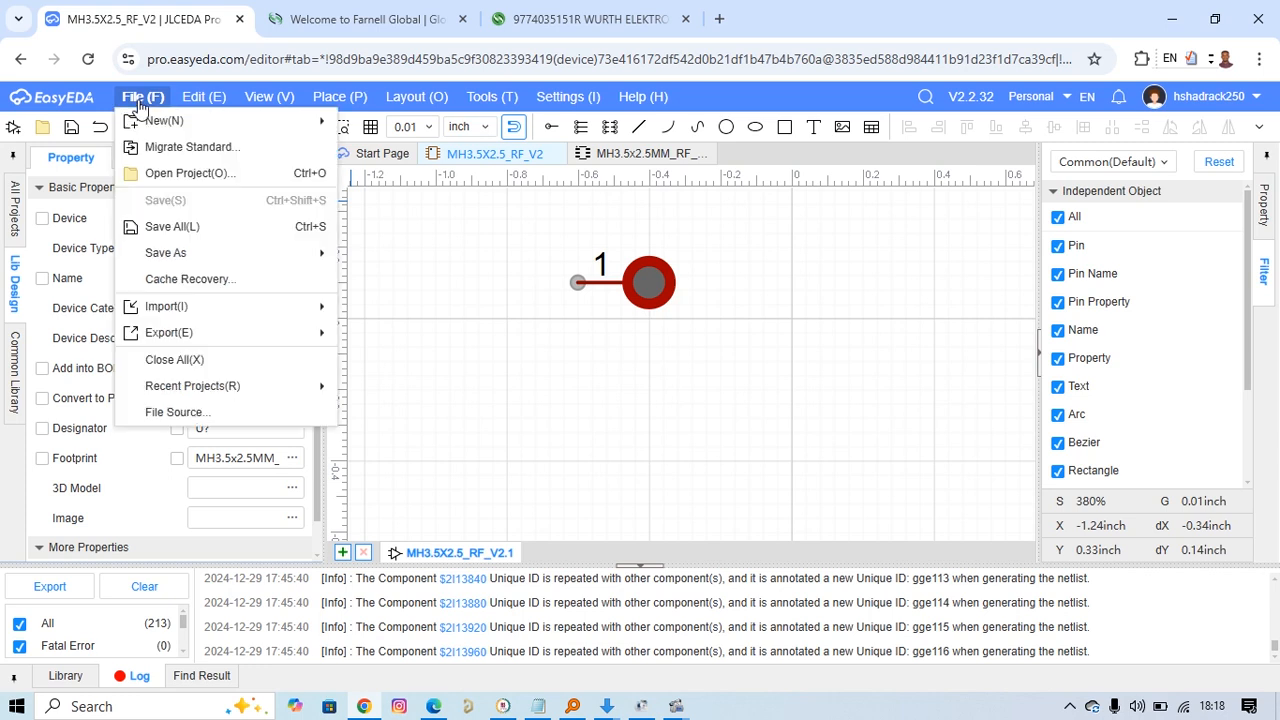
mouse_move(160, 123)
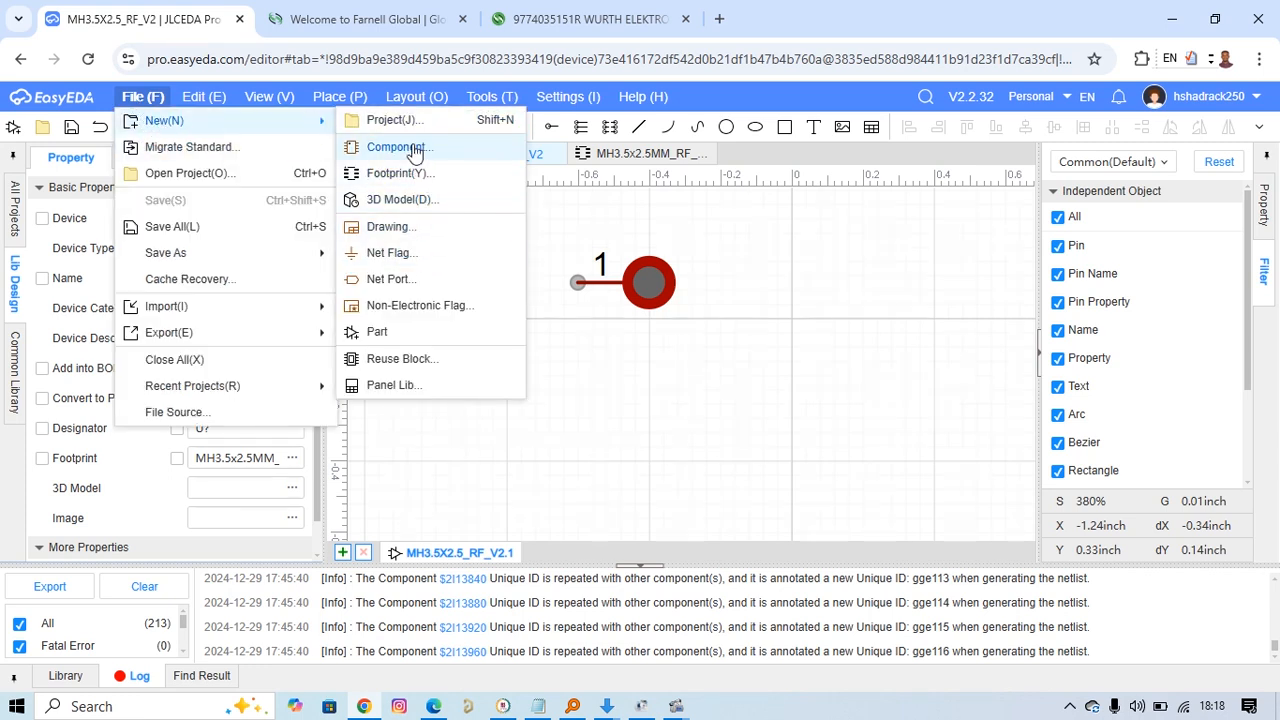
click(388, 120)
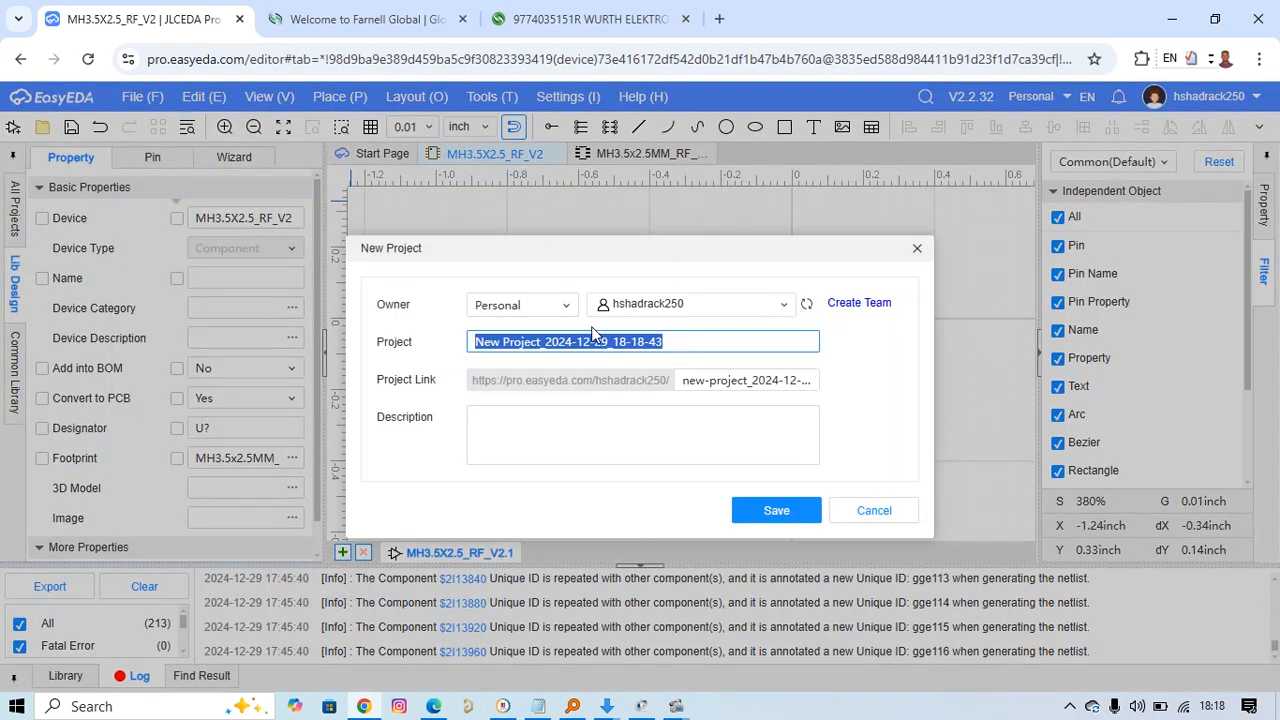
text(MTH)
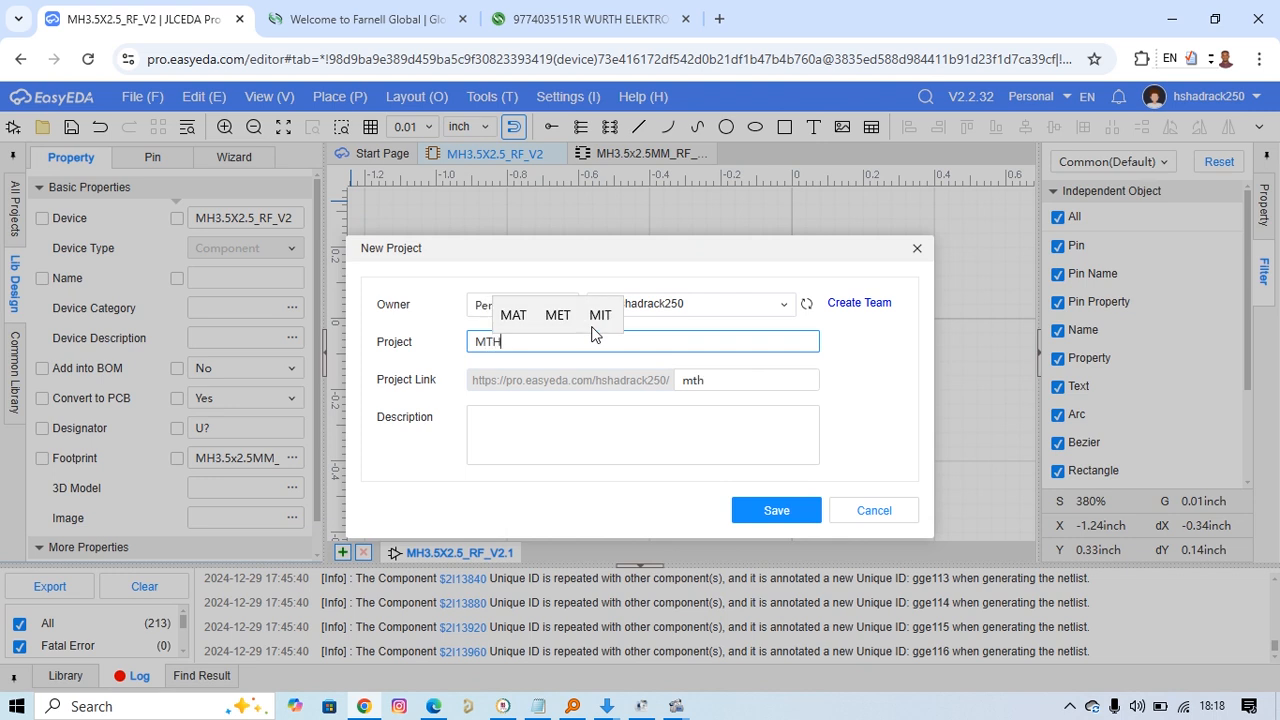
key(BackSpace)
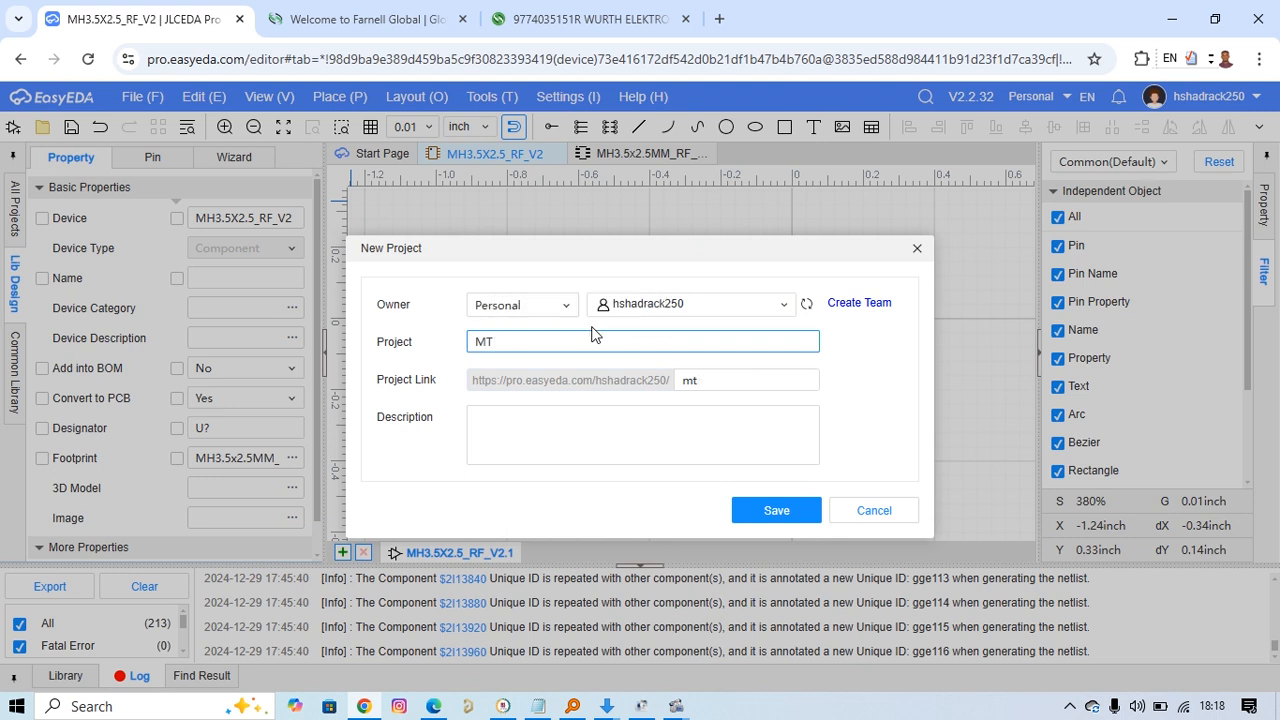
text(H_ TE)
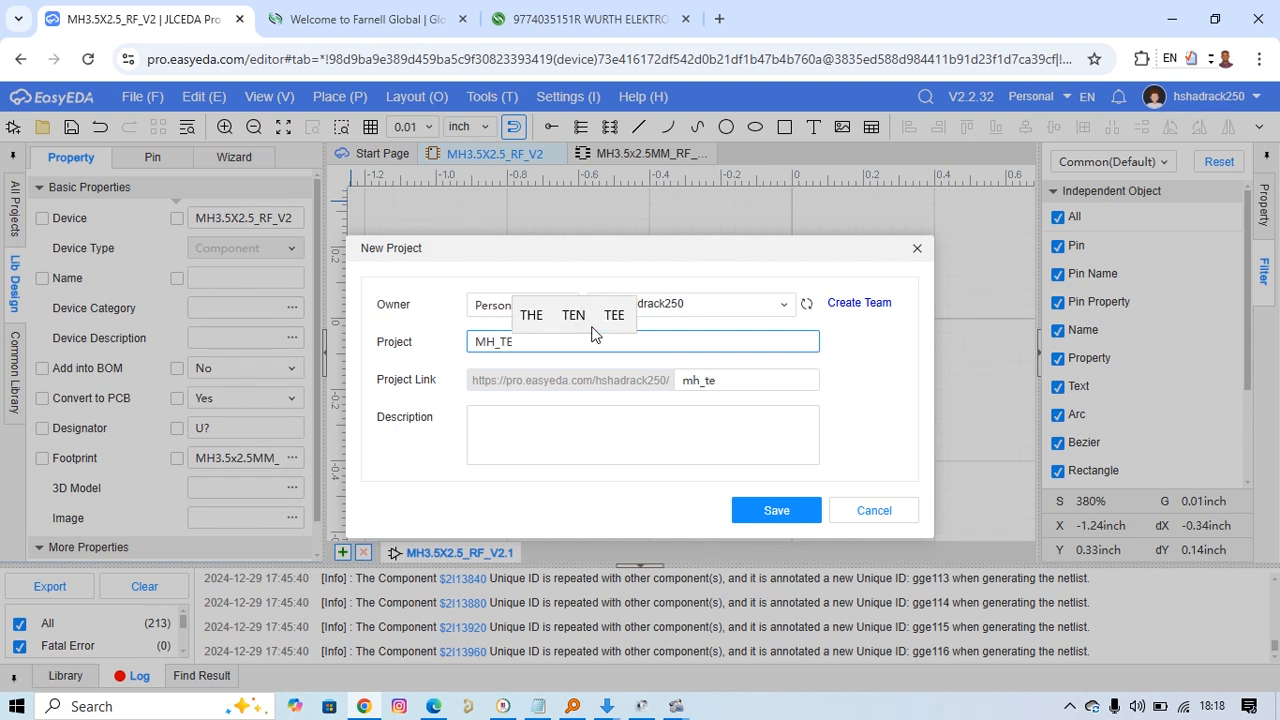
text(ST)
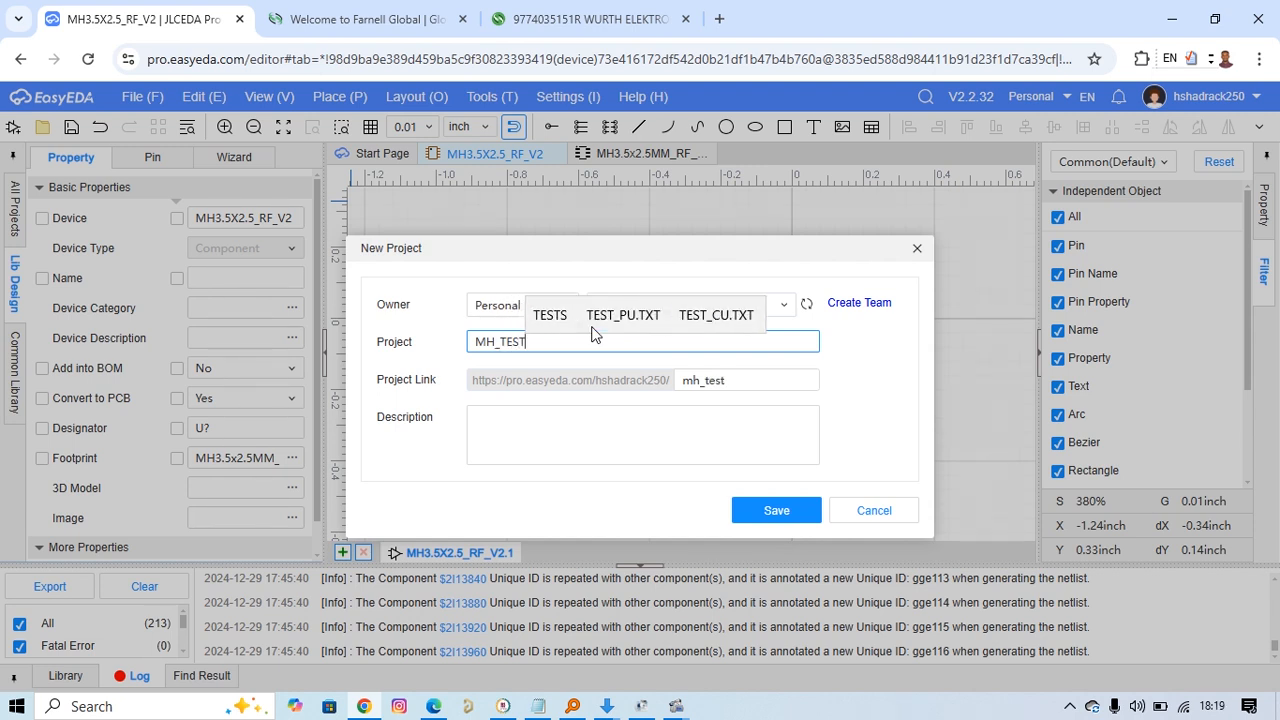
click(776, 510)
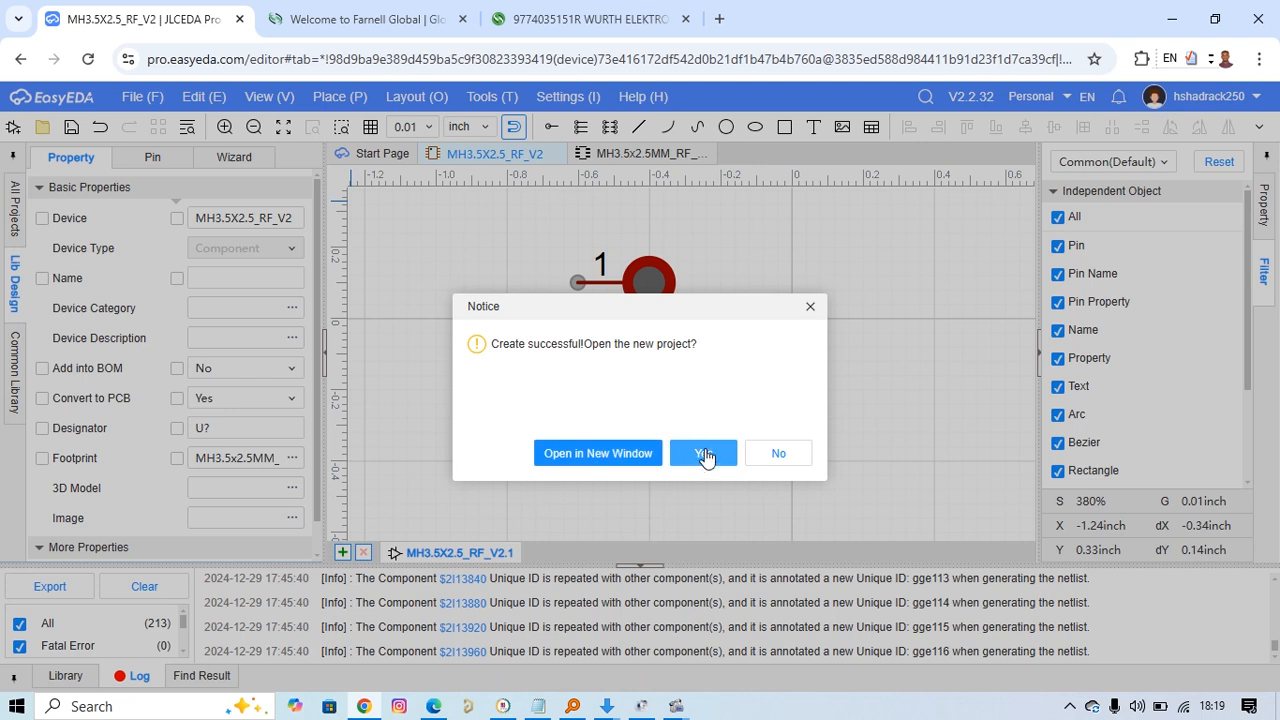
click(770, 456)
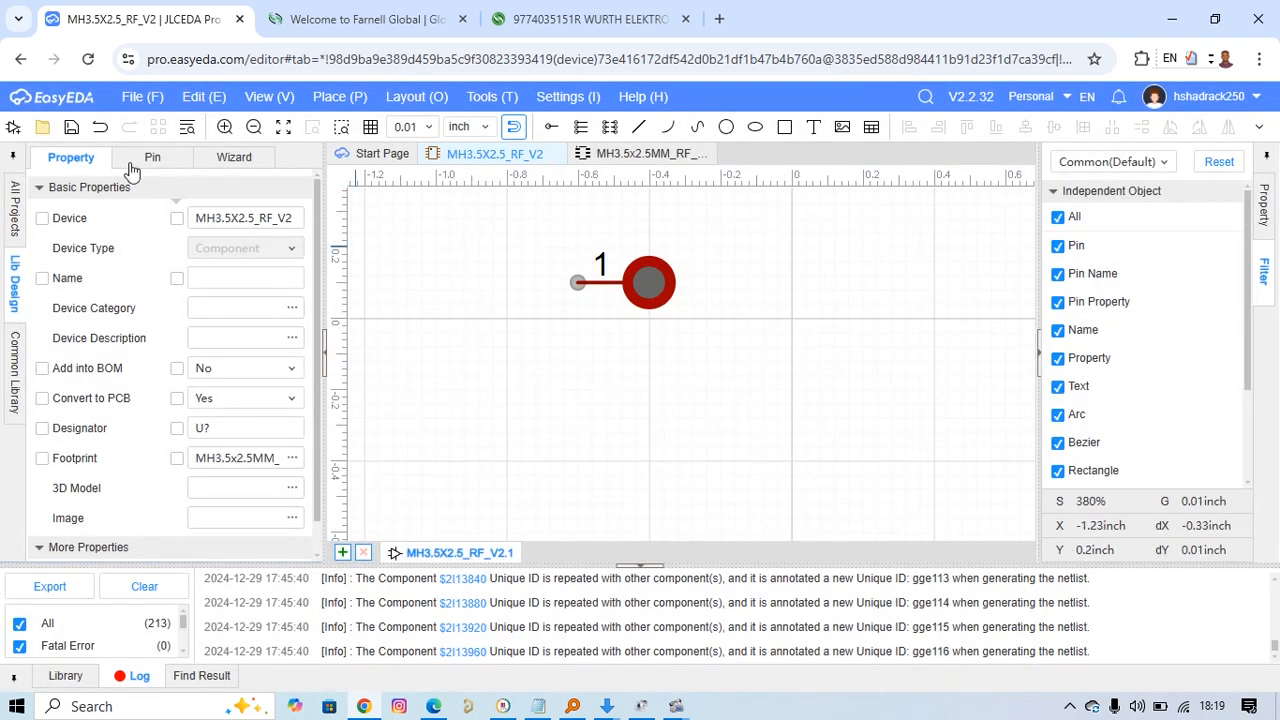
Open the MH_TEST project with its Schematic1 page and enlarge the log area
click(14, 206)
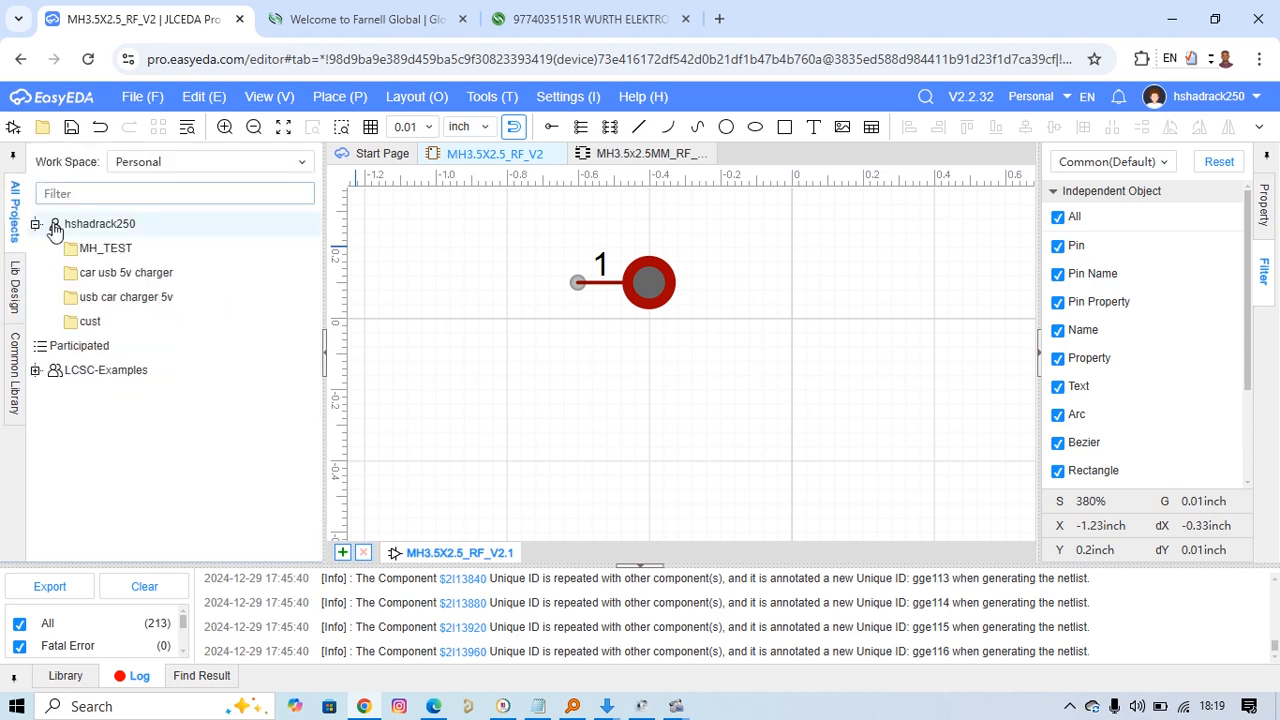
double_click(93, 250)
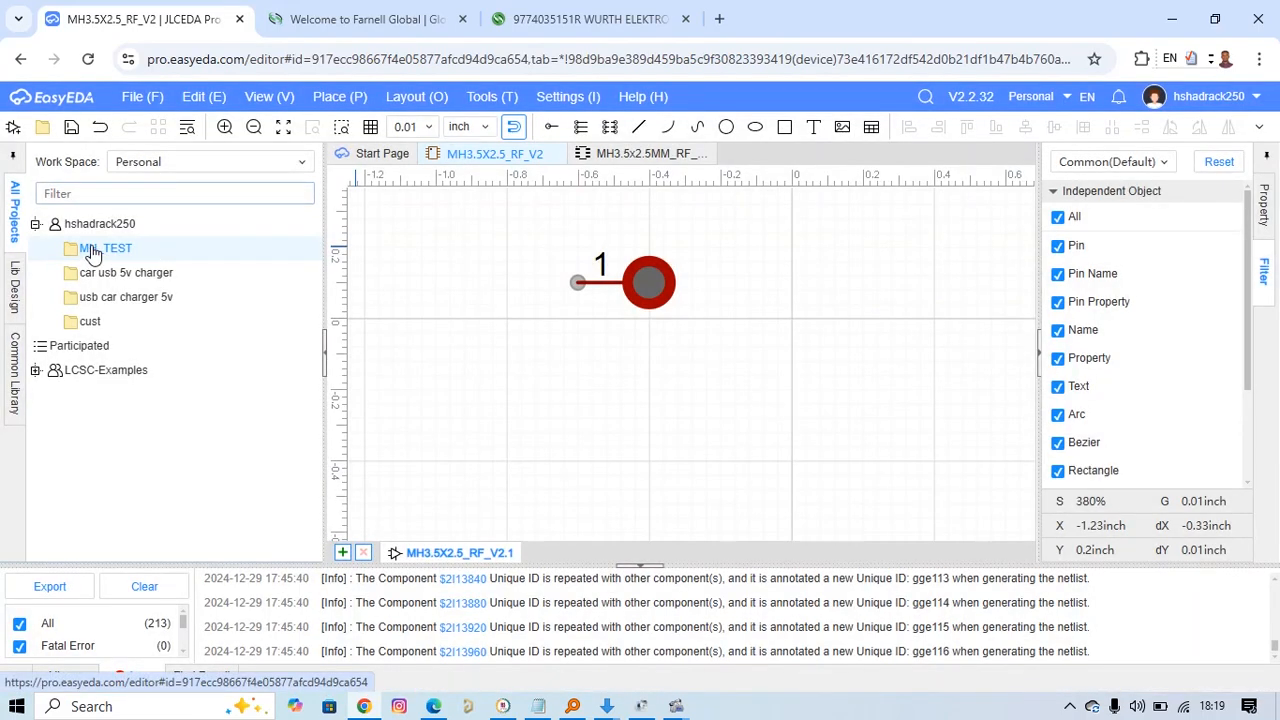
double_click(82, 250)
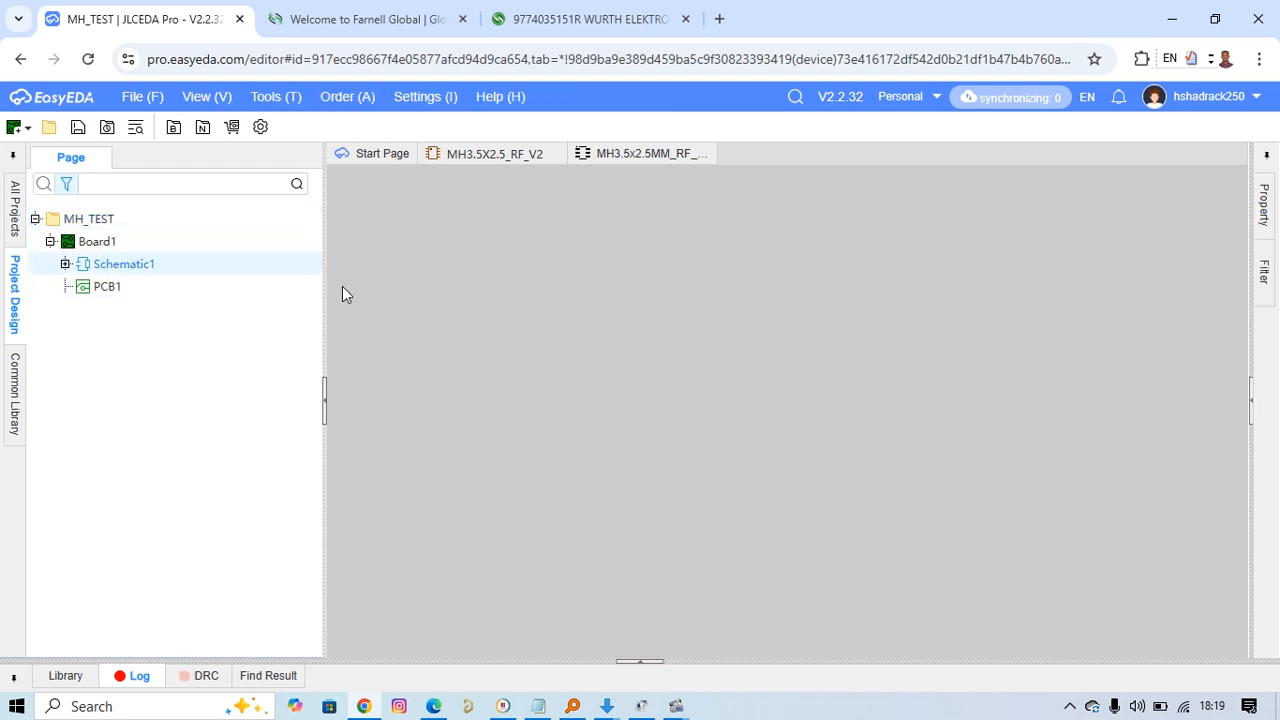
double_click(220, 266)
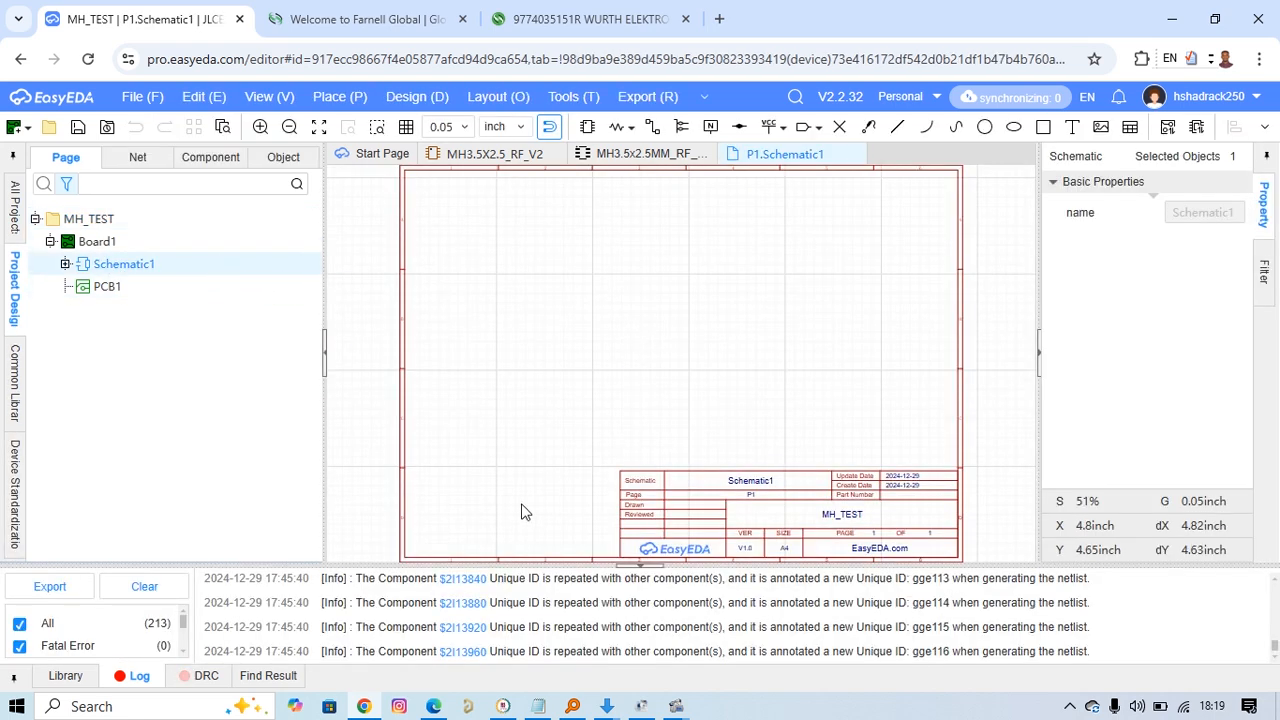
scroll(658, 337, down, 2)
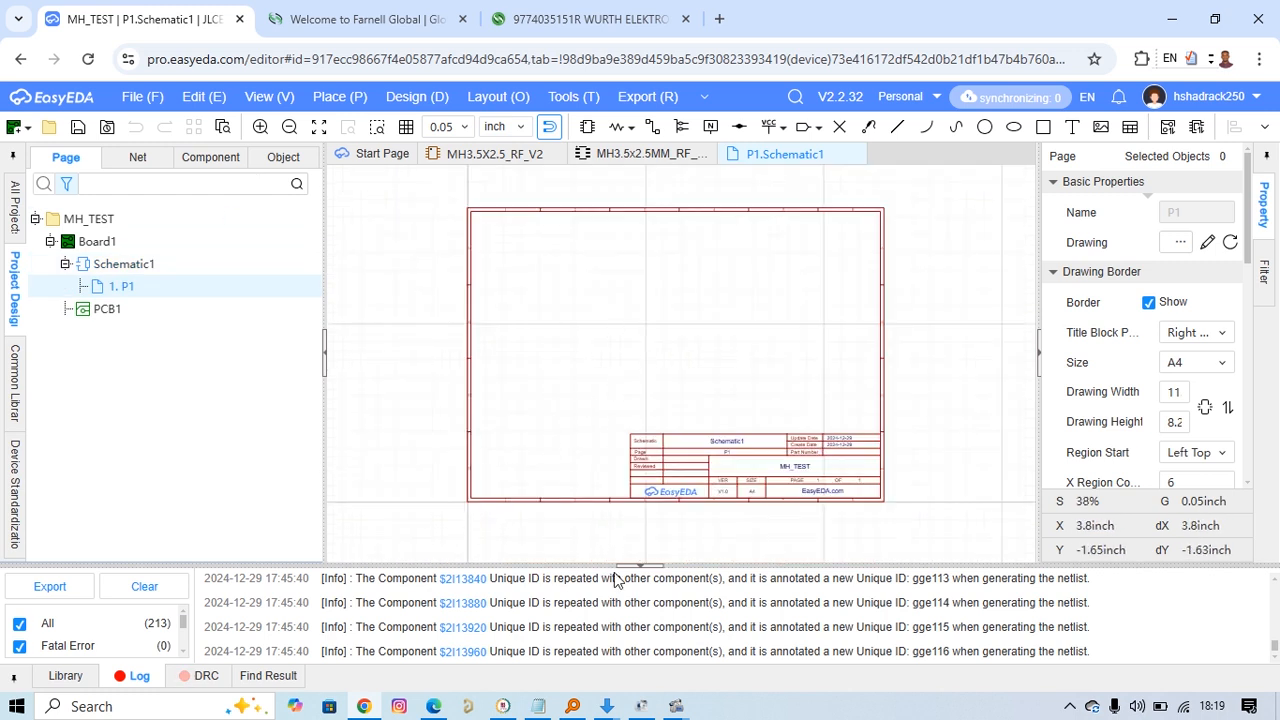
drag(594, 560, 590, 474)
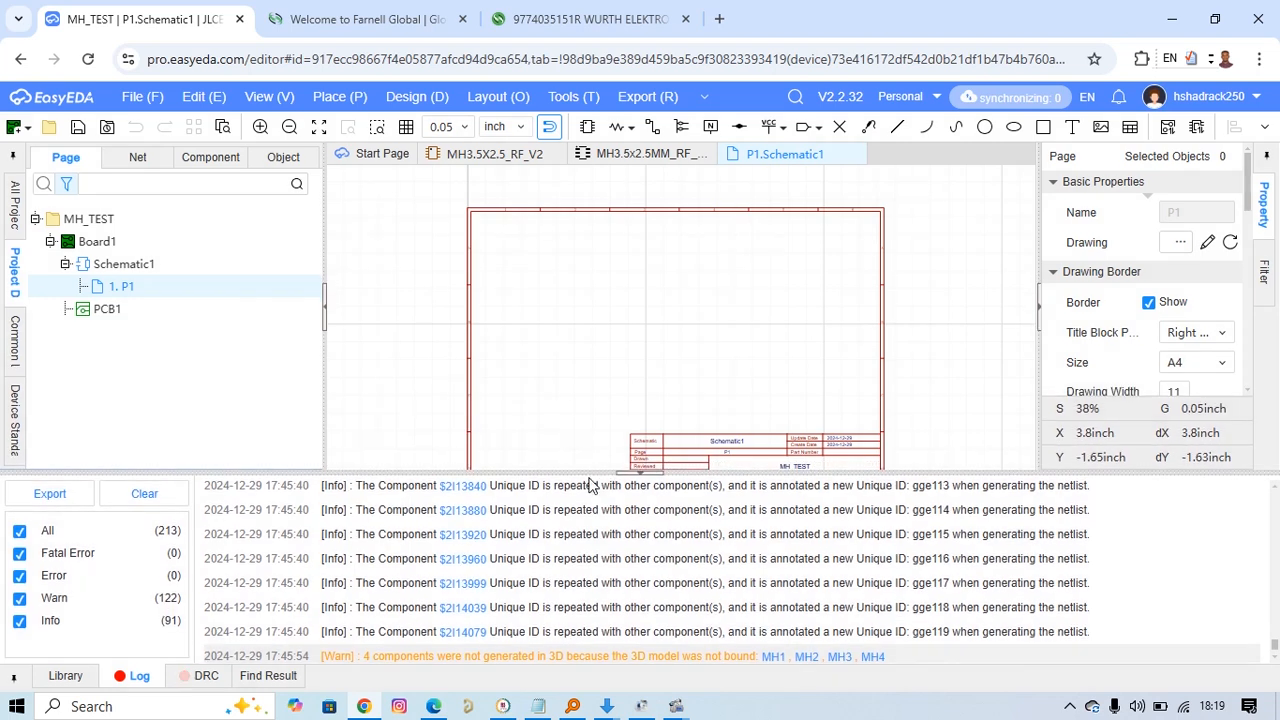
Review the mounting hole footprint and symbol, then close the footprint, schematic and symbol documents
click(683, 160)
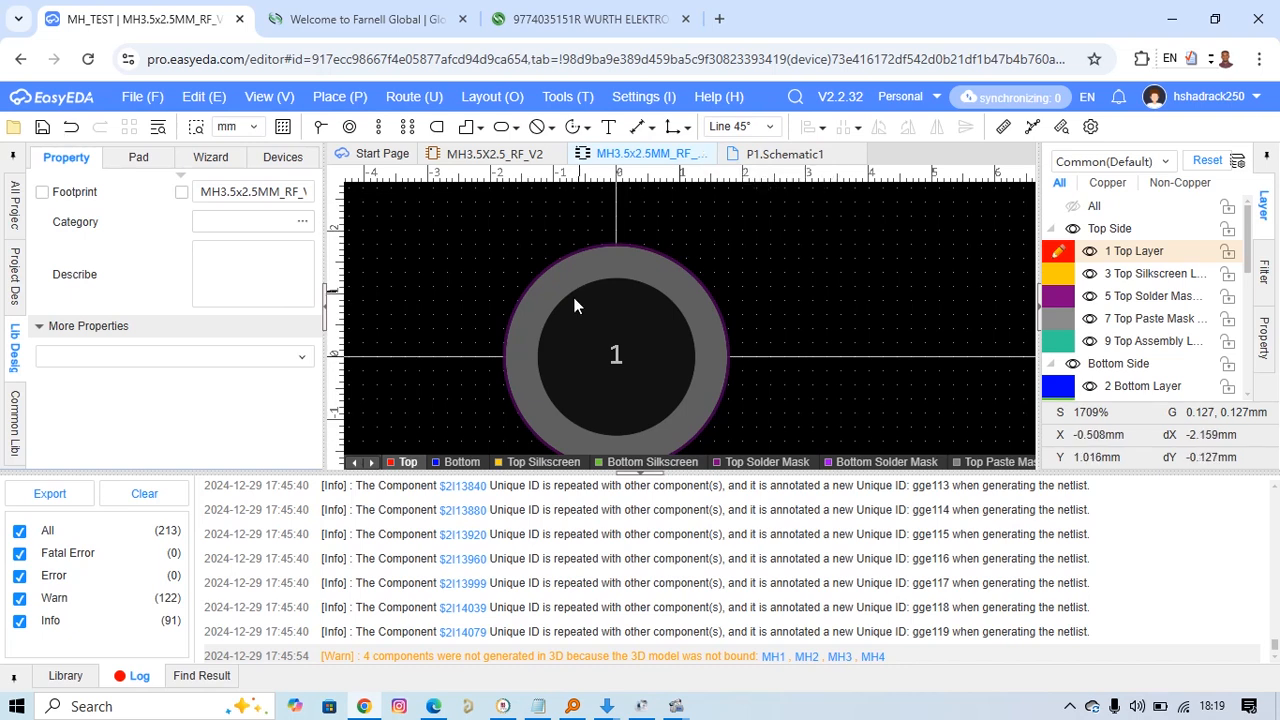
click(485, 155)
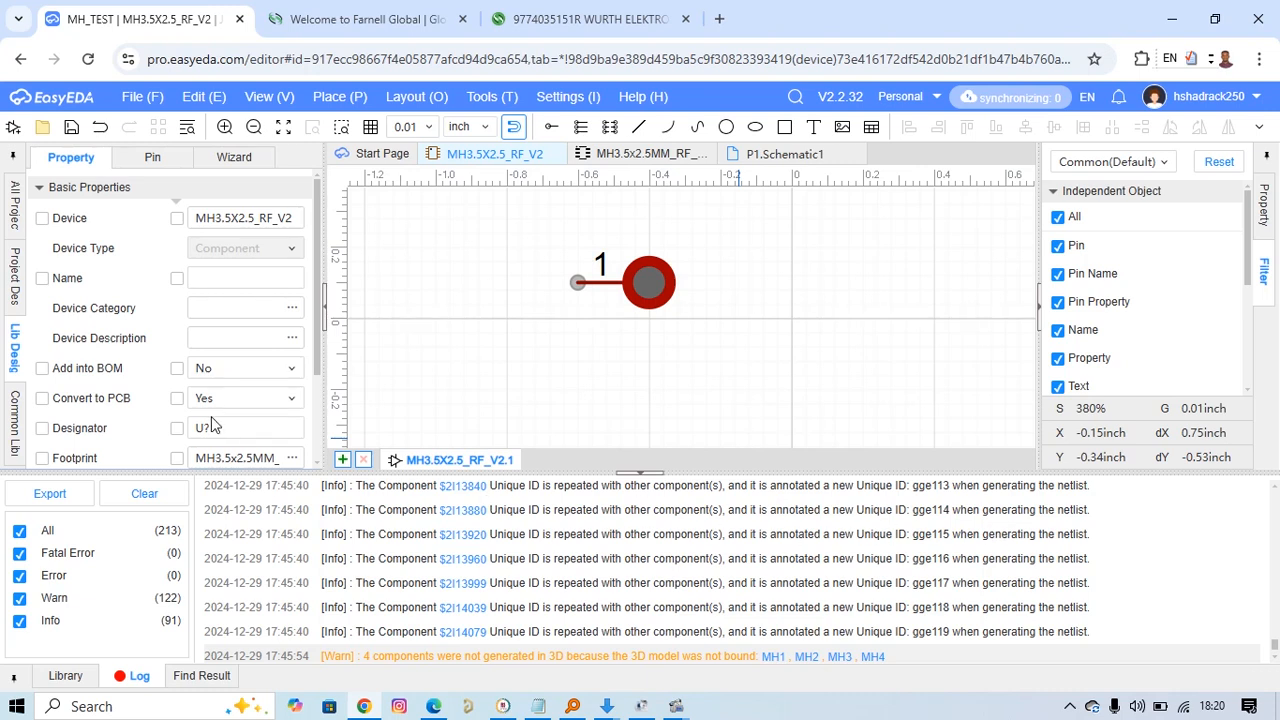
scroll(410, 228, up, 2)
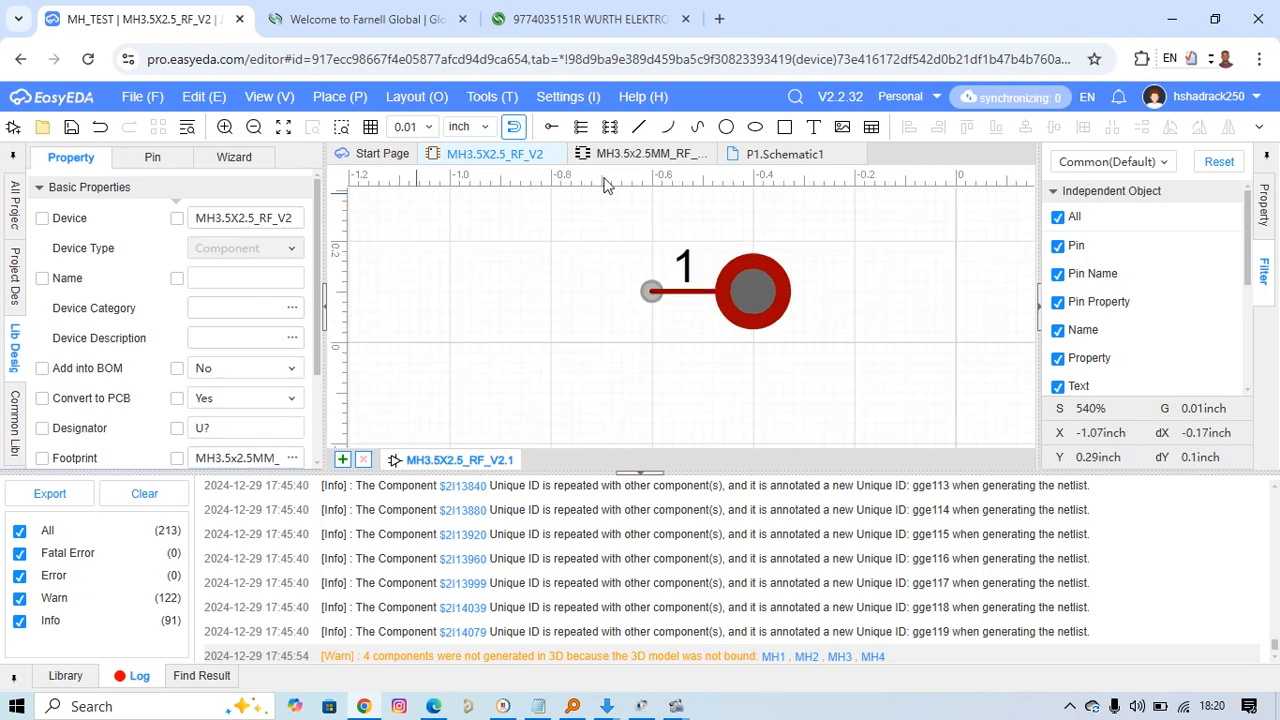
click(698, 156)
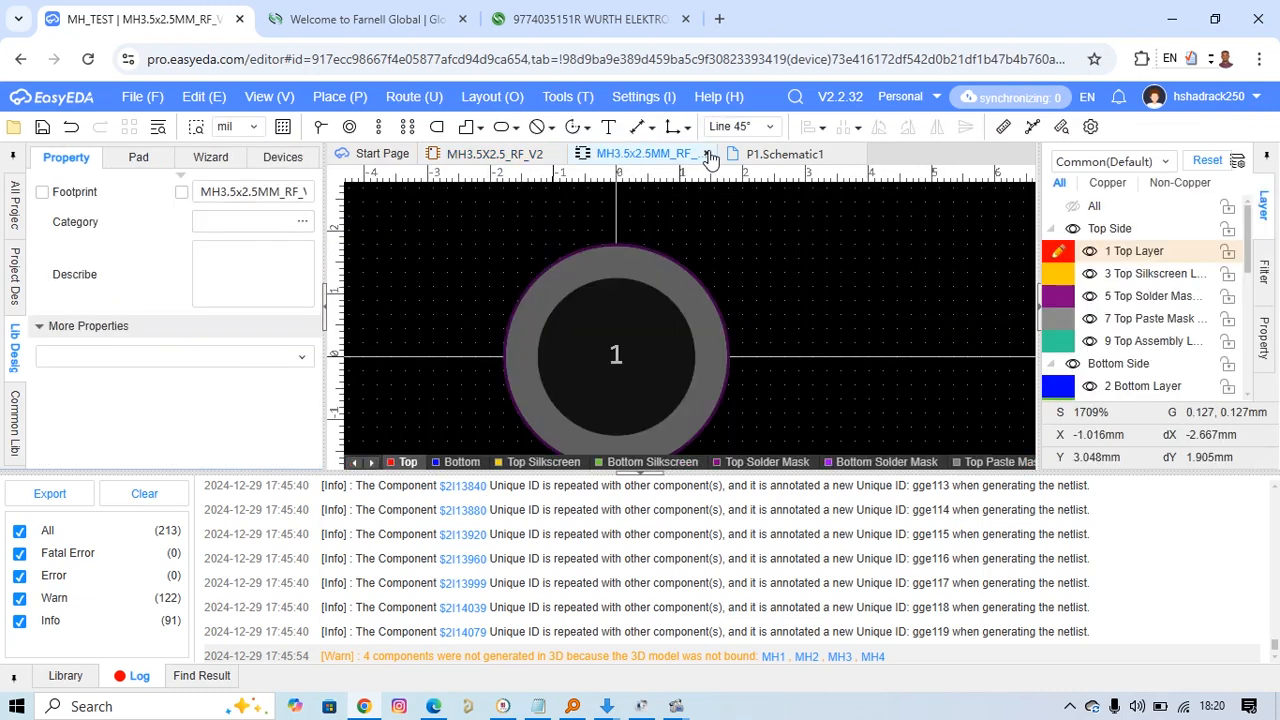
click(707, 155)
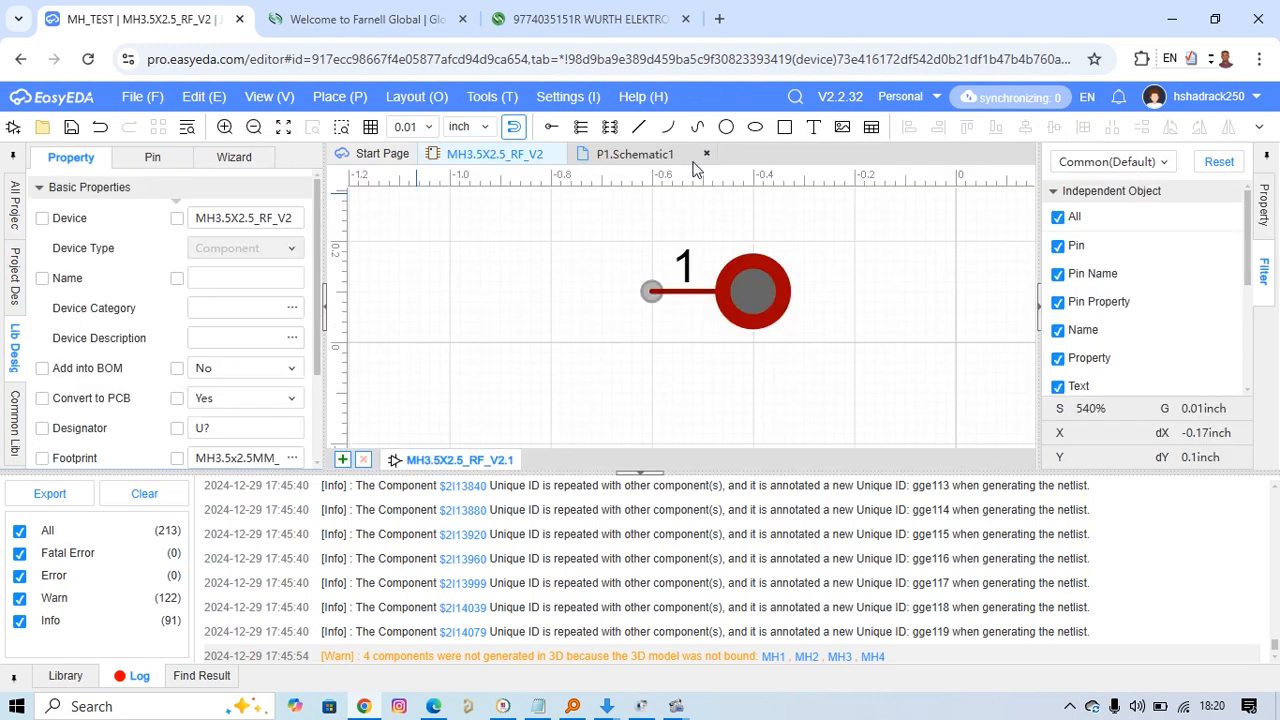
click(704, 155)
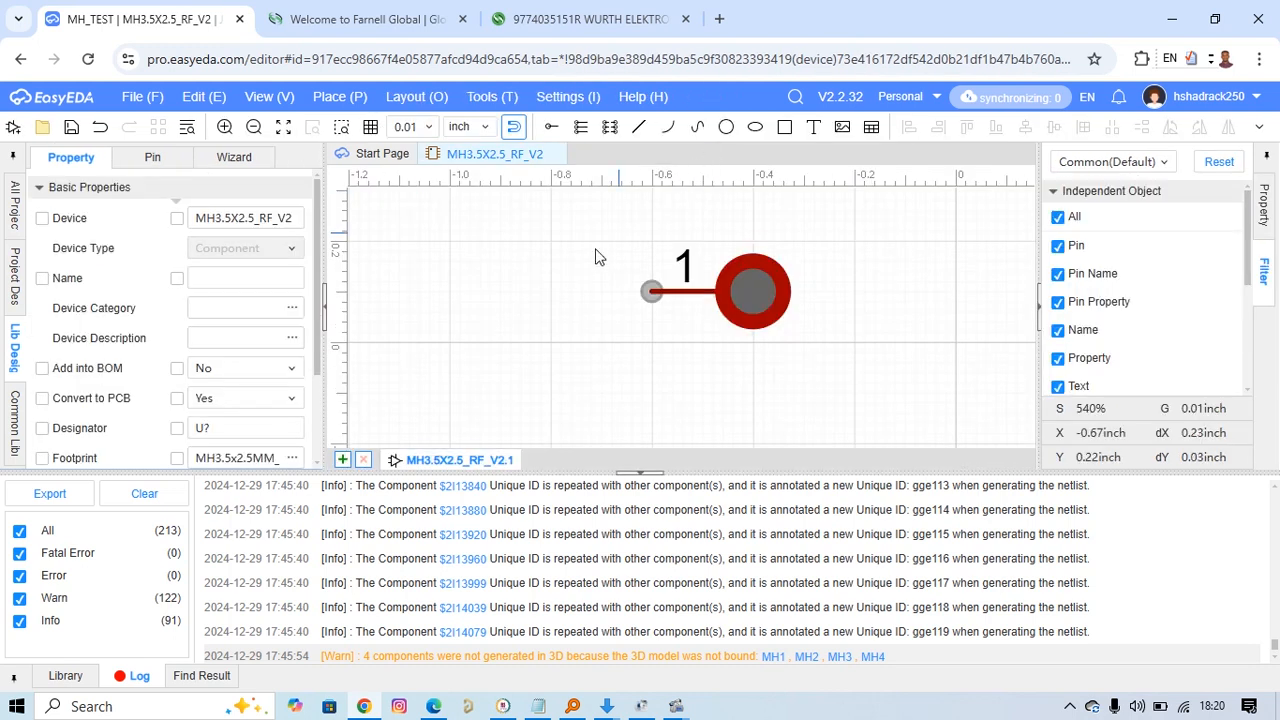
click(557, 154)
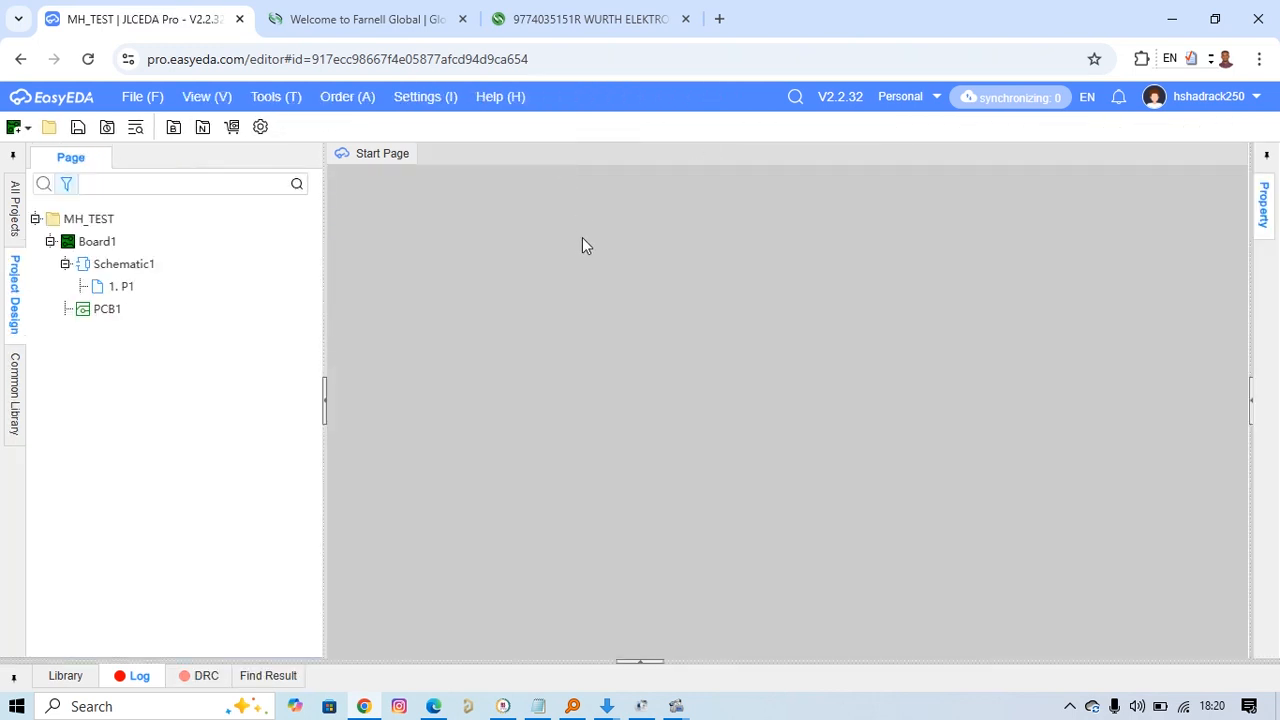
Reopen Schematic1 and place one personal MH3.5X2.5_RF_V2 component on the sheet
click(140, 266)
double_click(142, 266)
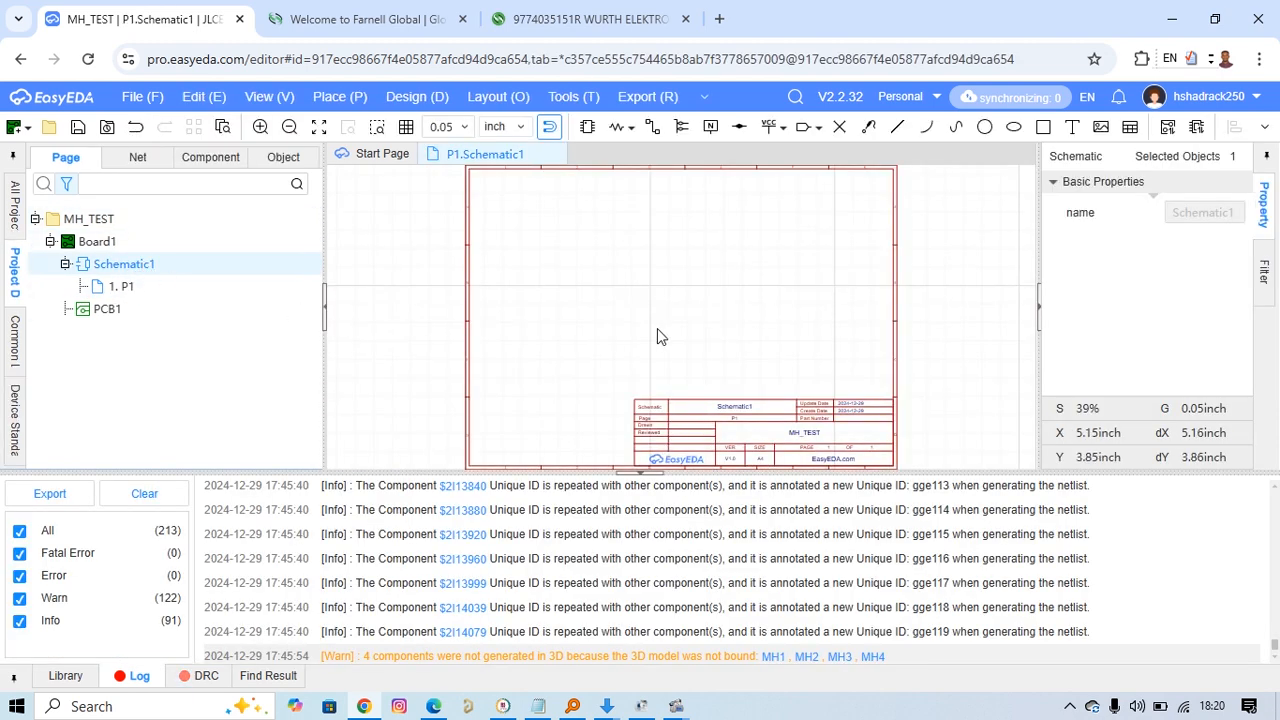
click(337, 100)
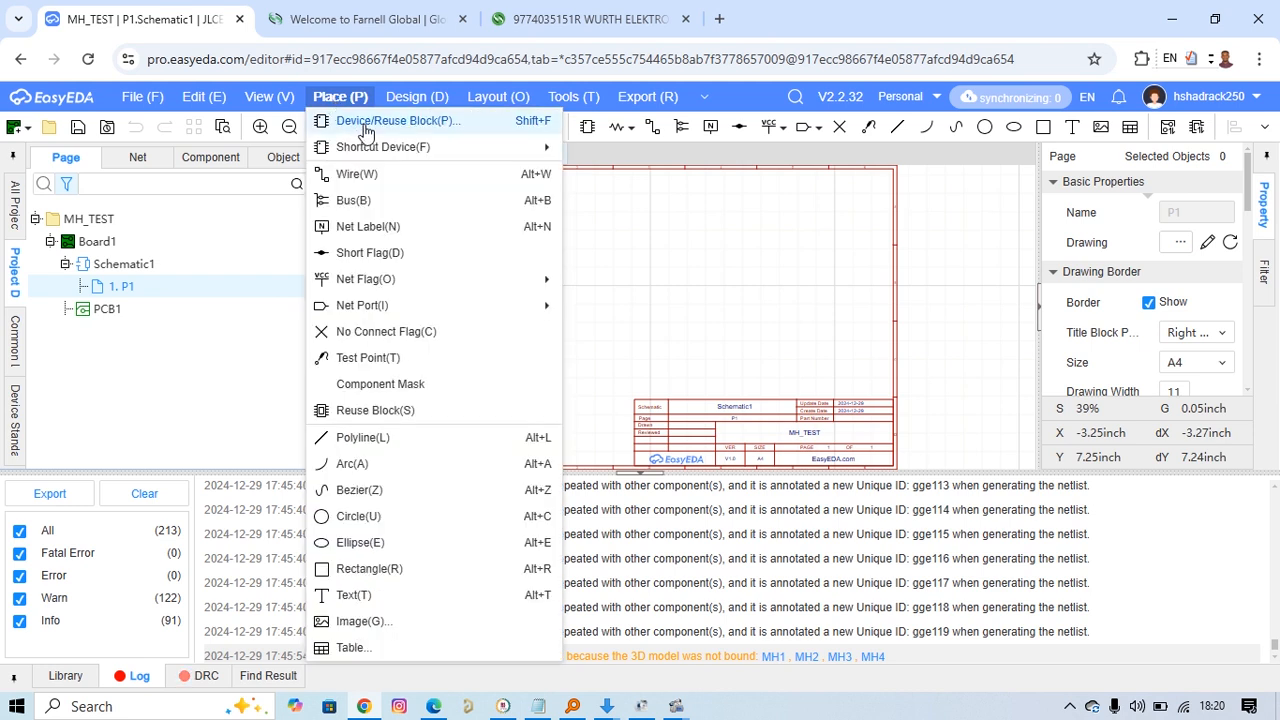
click(360, 120)
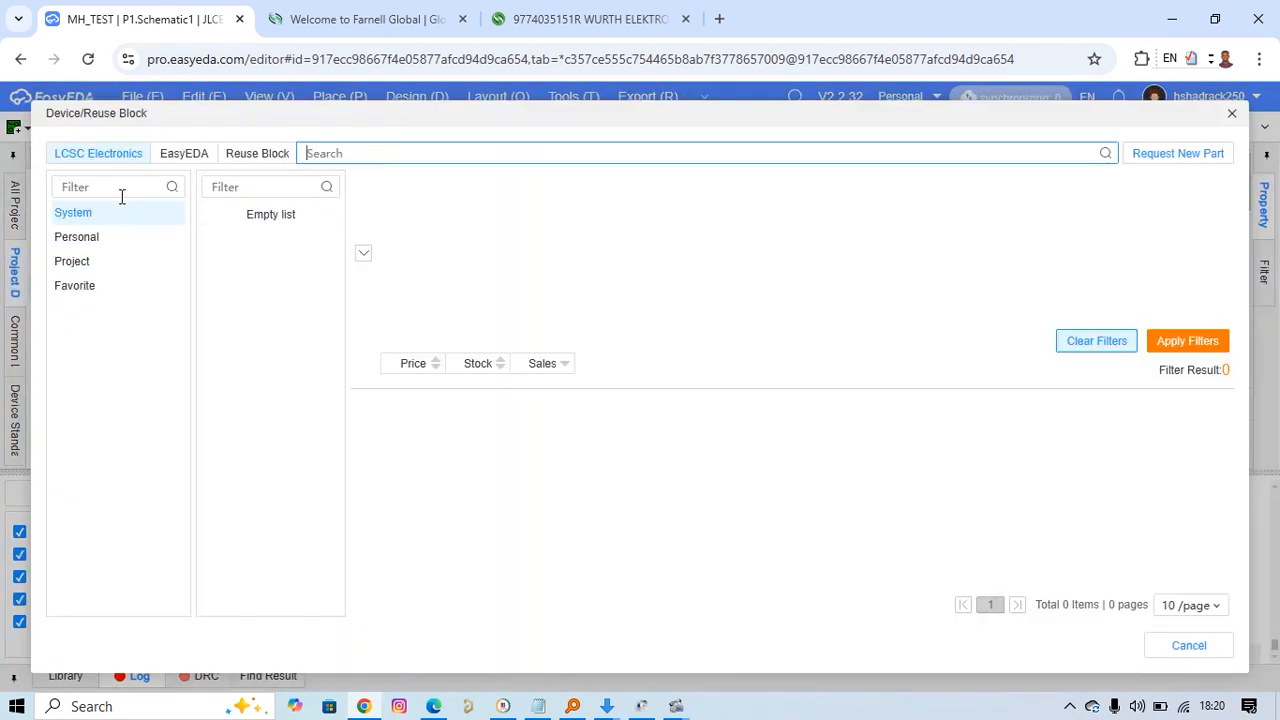
click(86, 242)
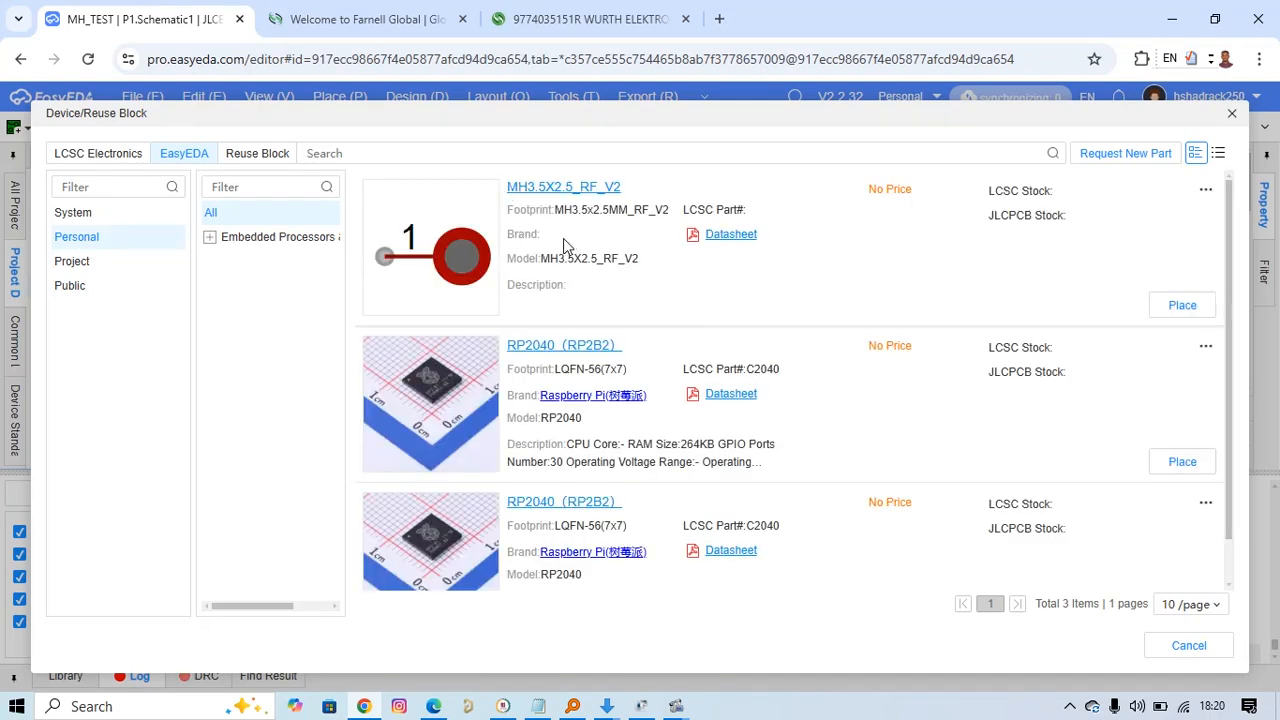
click(1183, 307)
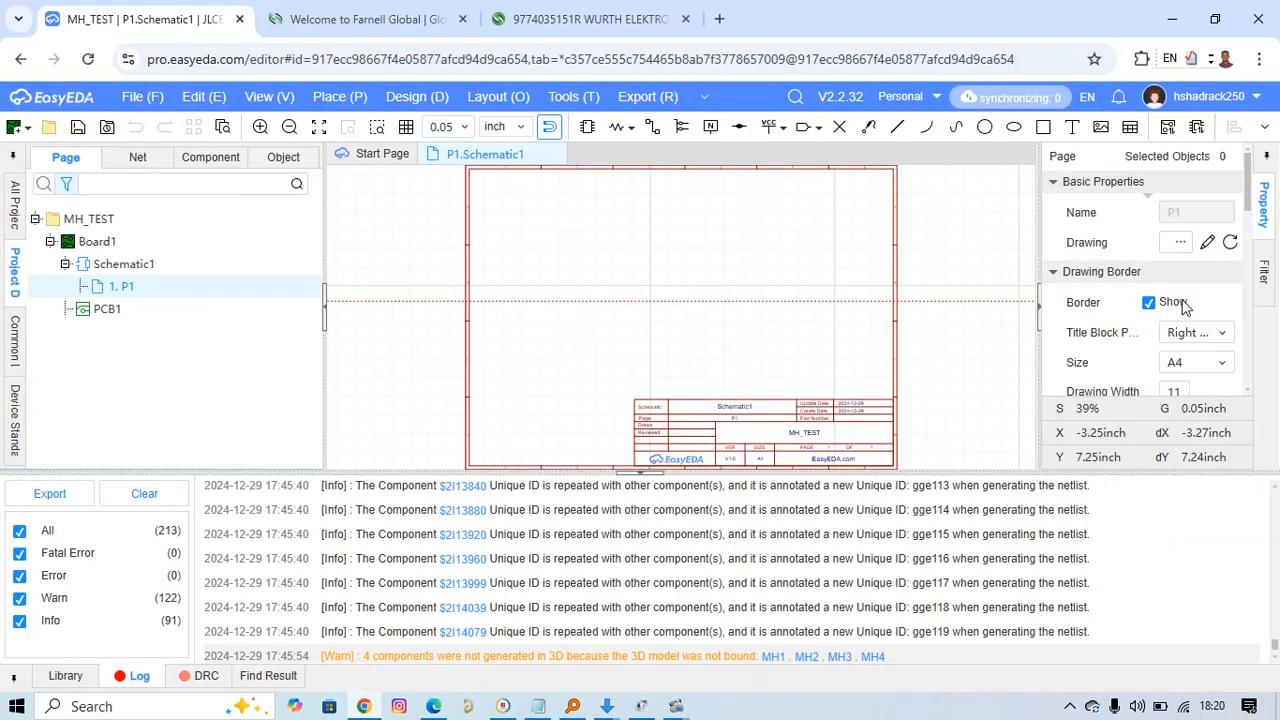
click(567, 328)
scroll(608, 337, up, 6)
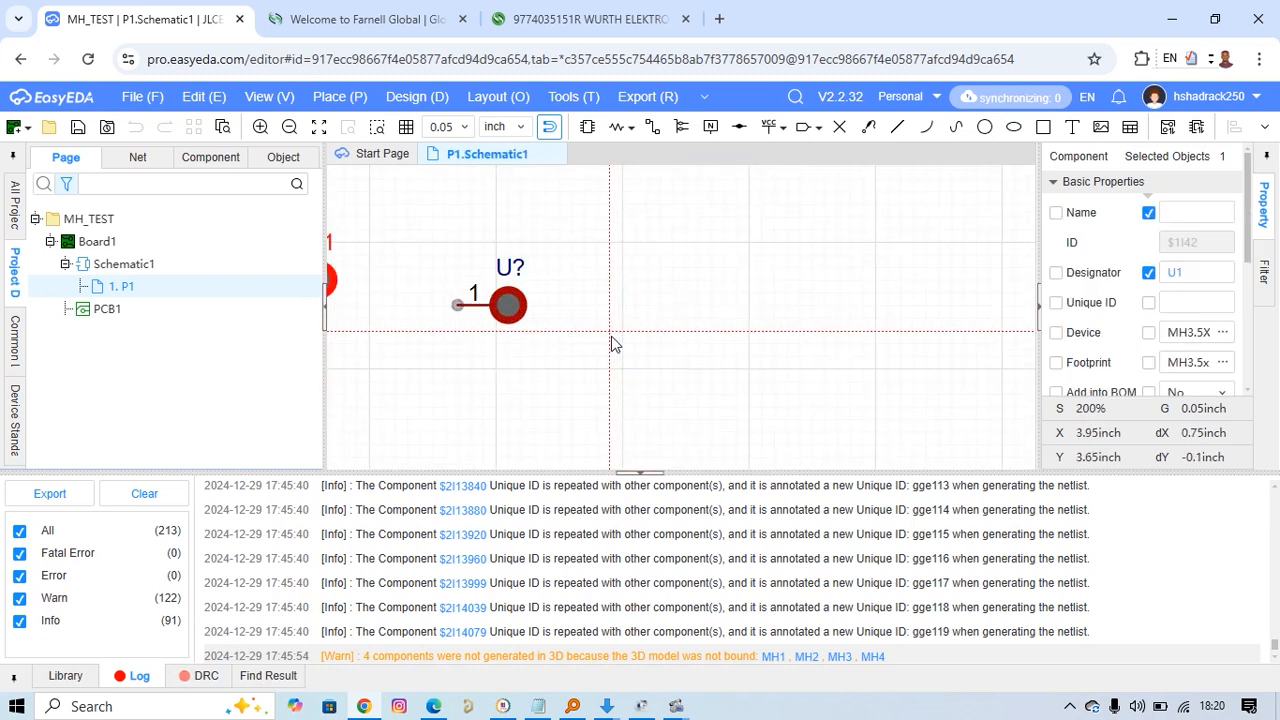
right_click(614, 315)
right_drag(563, 302, 698, 329)
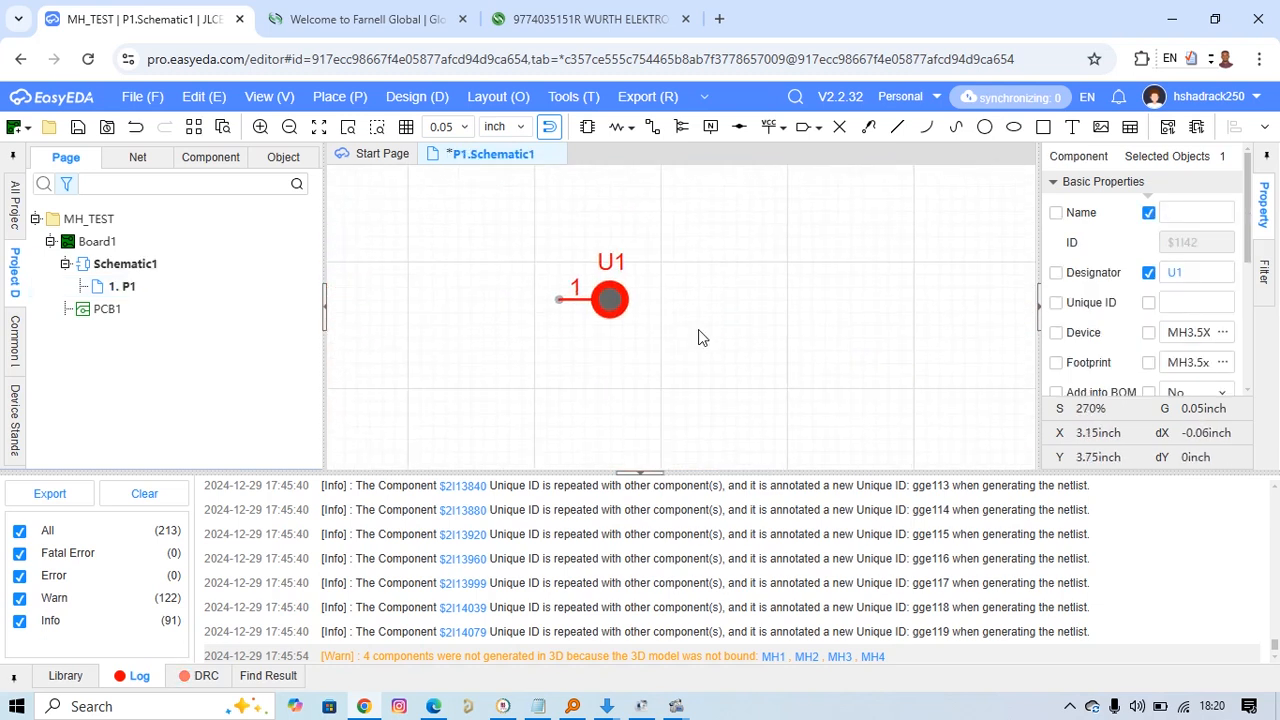
Move the placed mounting hole symbol to the left and rotate it 90 degrees so its pin points down
drag(605, 290, 525, 337)
key(space)
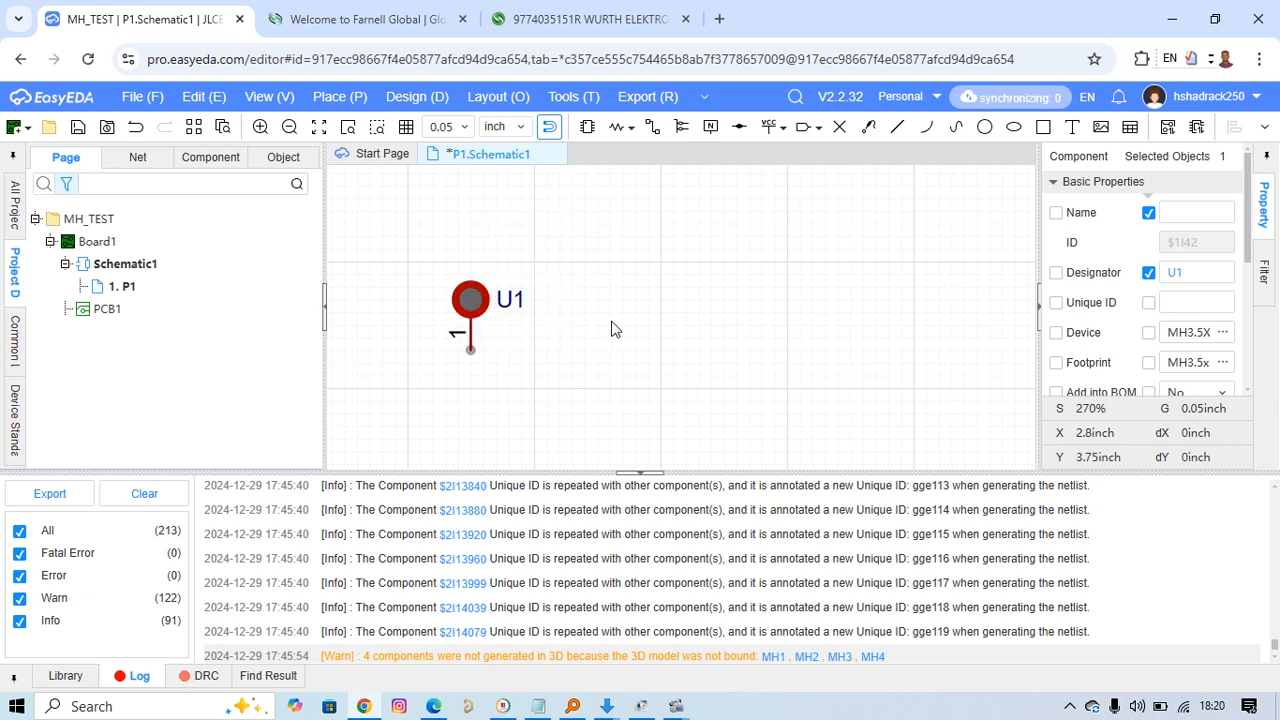
click(555, 308)
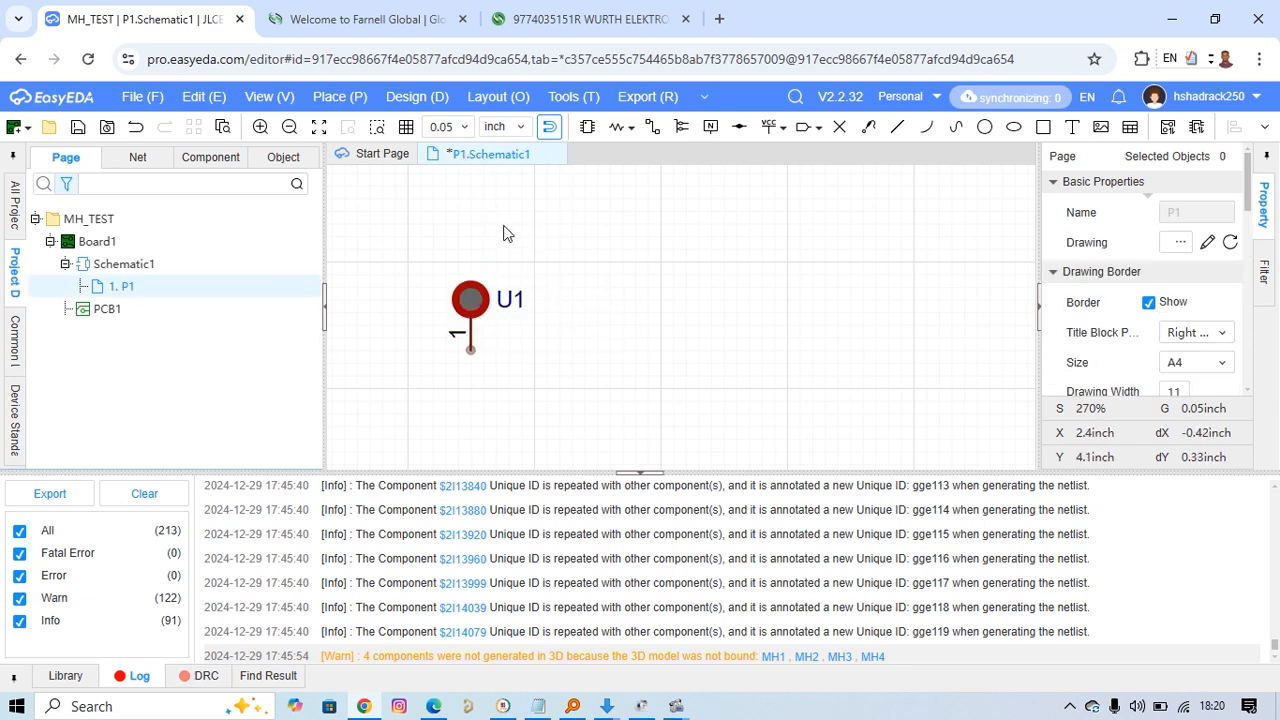
Save the schematic and import its changes into PCB1, applying the addition of the mounting hole component
click(410, 97)
click(443, 120)
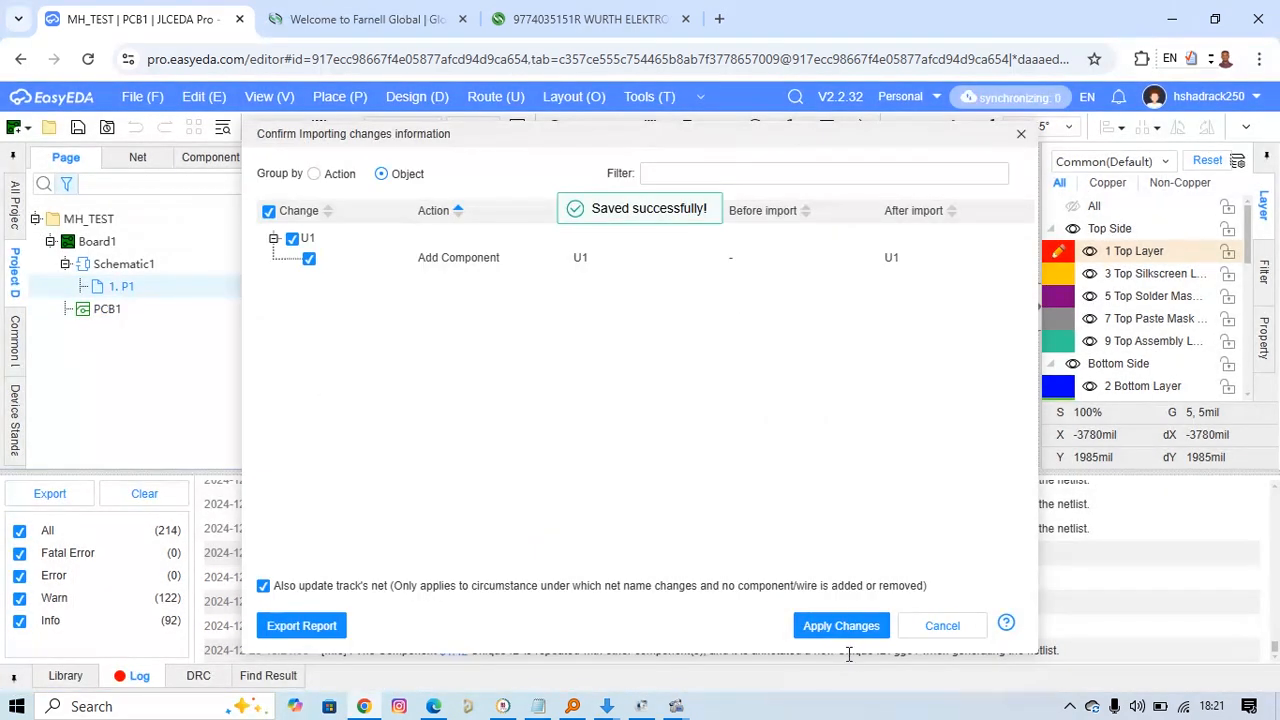
click(845, 624)
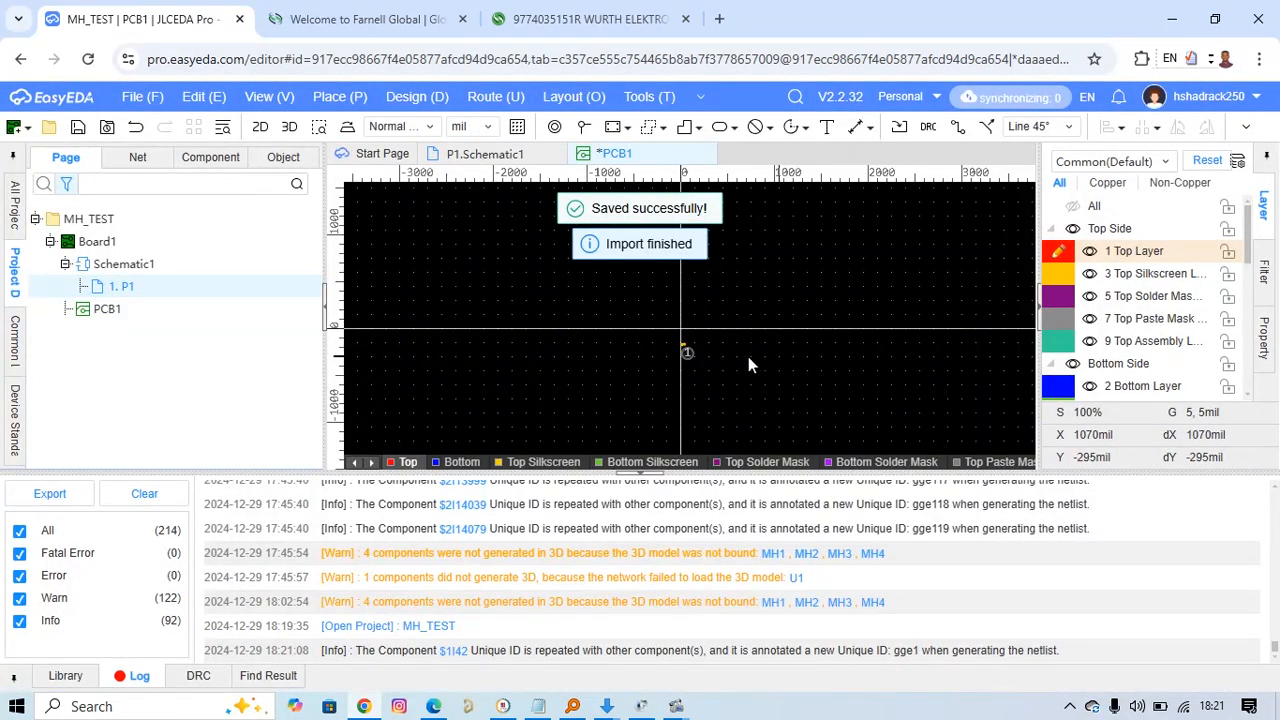
Inspect the imported mounting hole in PCB1's 3D preview from several angles and return to the PCB layout
scroll(710, 352, up, 8)
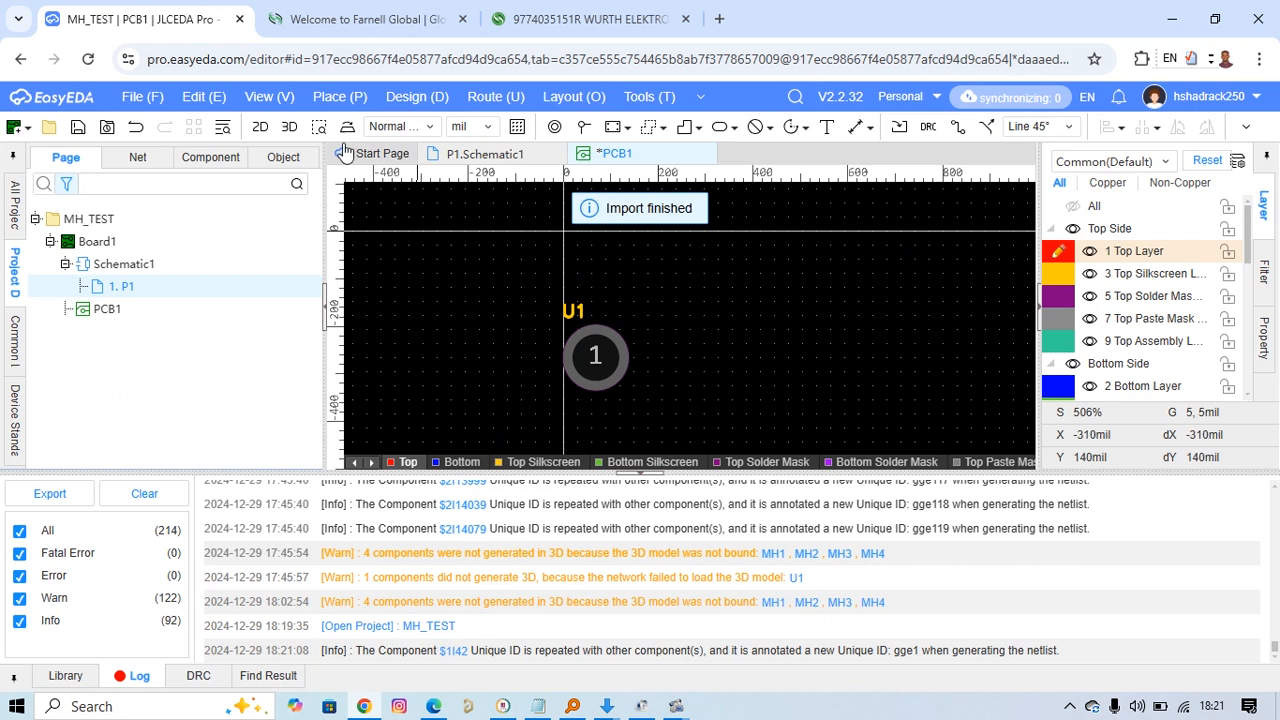
click(289, 126)
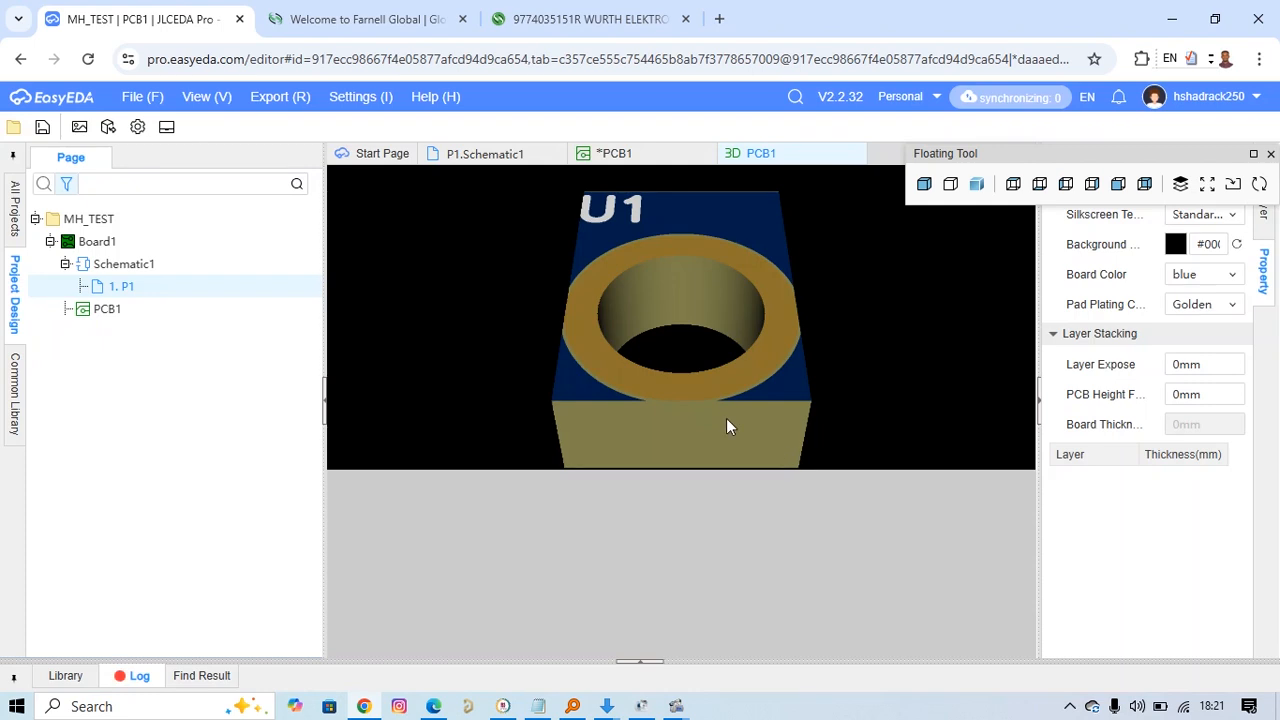
drag(670, 380, 645, 410)
drag(658, 293, 781, 374)
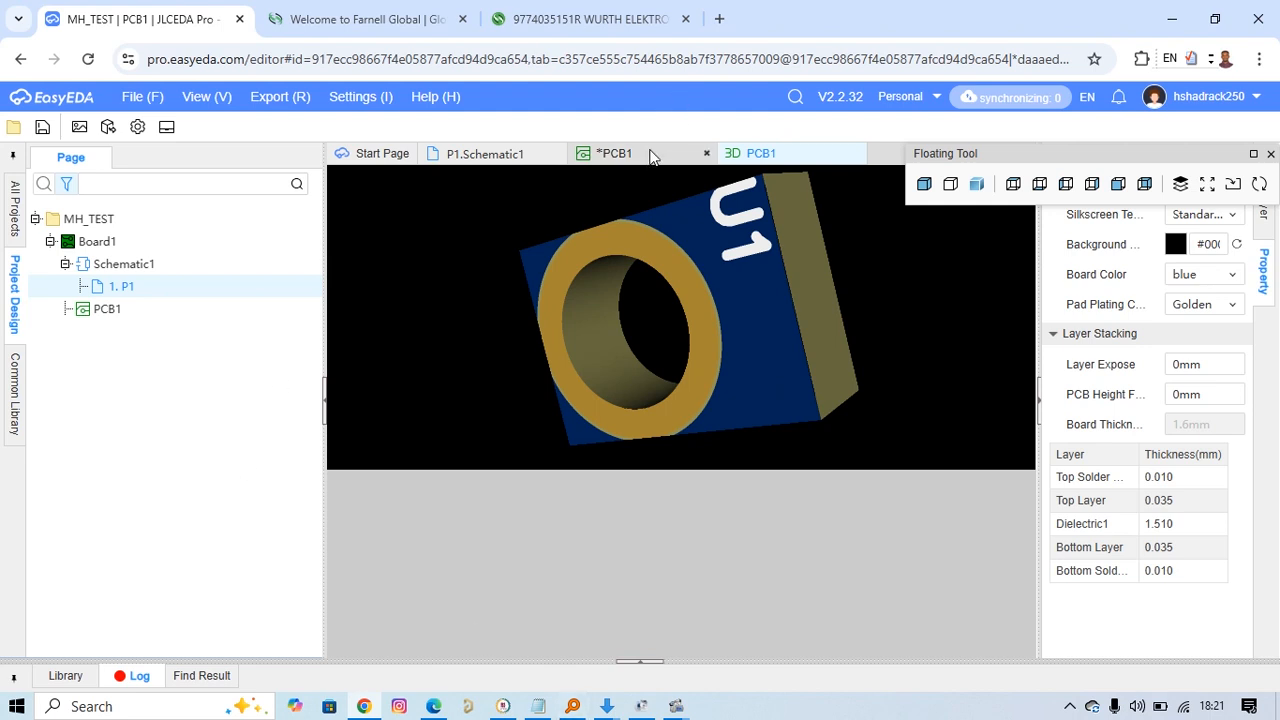
click(620, 155)
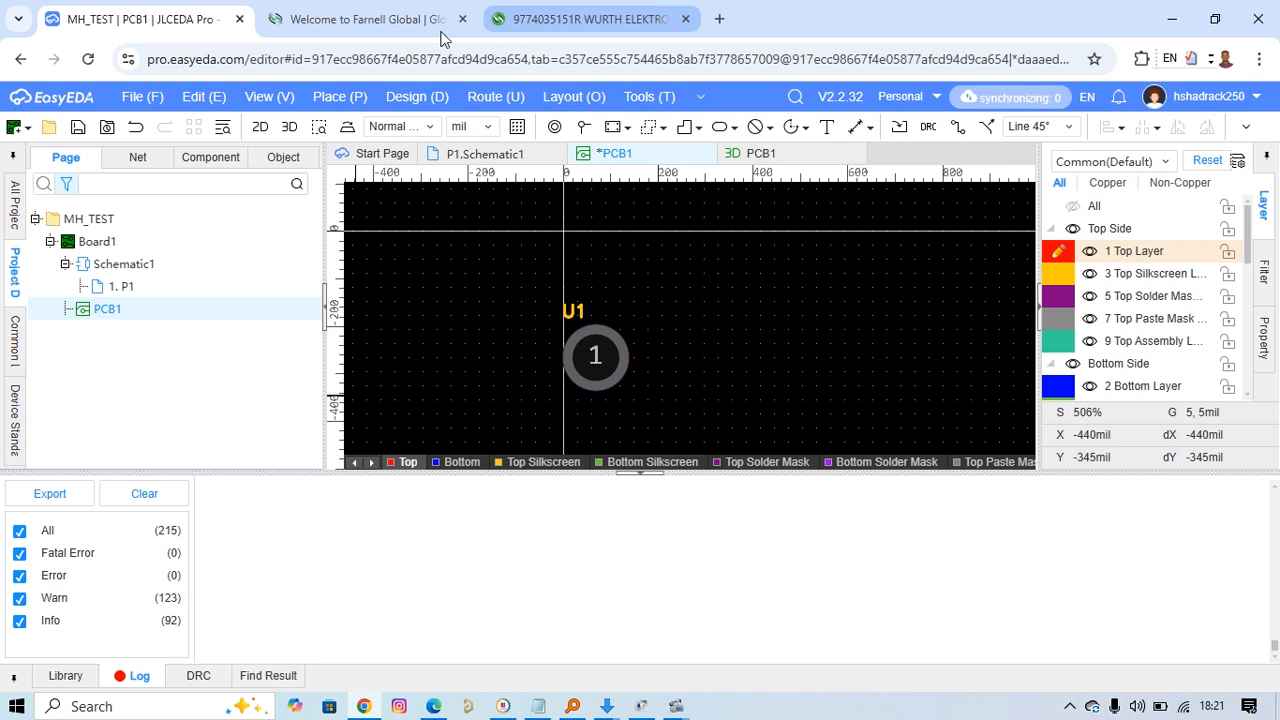
Switch to the Farnell Global website in the browser and open its element14 Singapore store
click(370, 17)
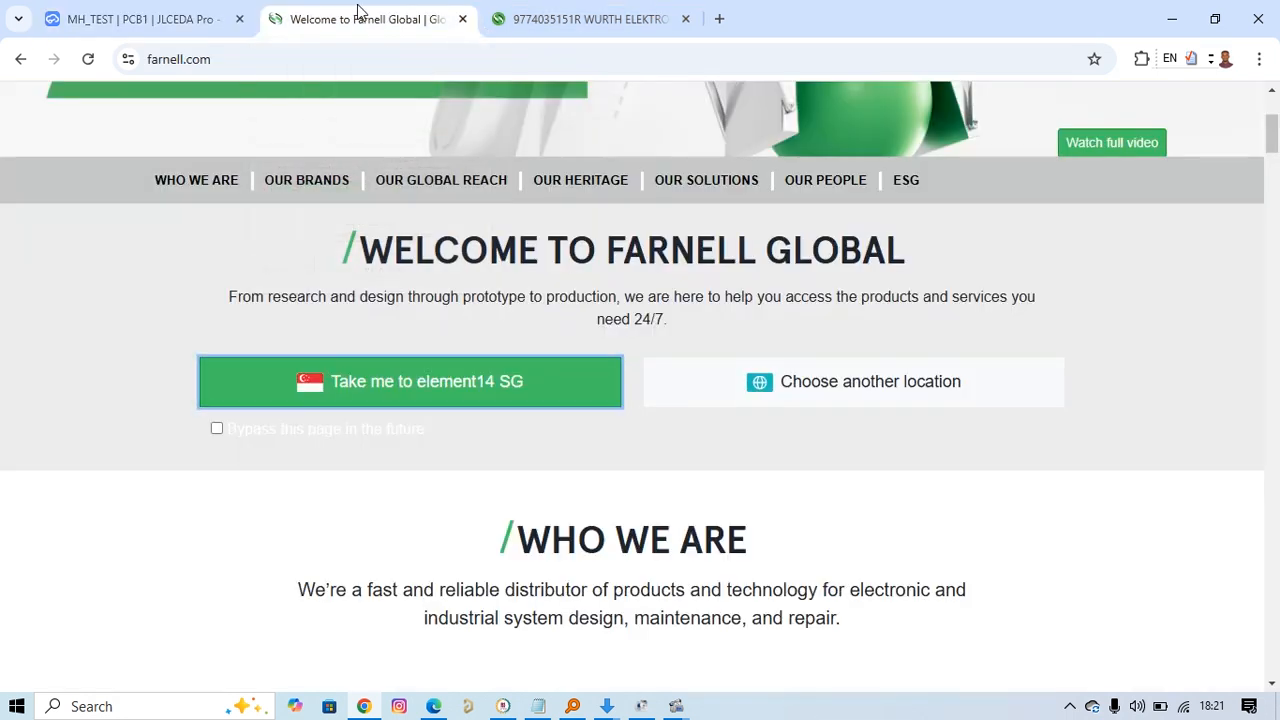
click(463, 400)
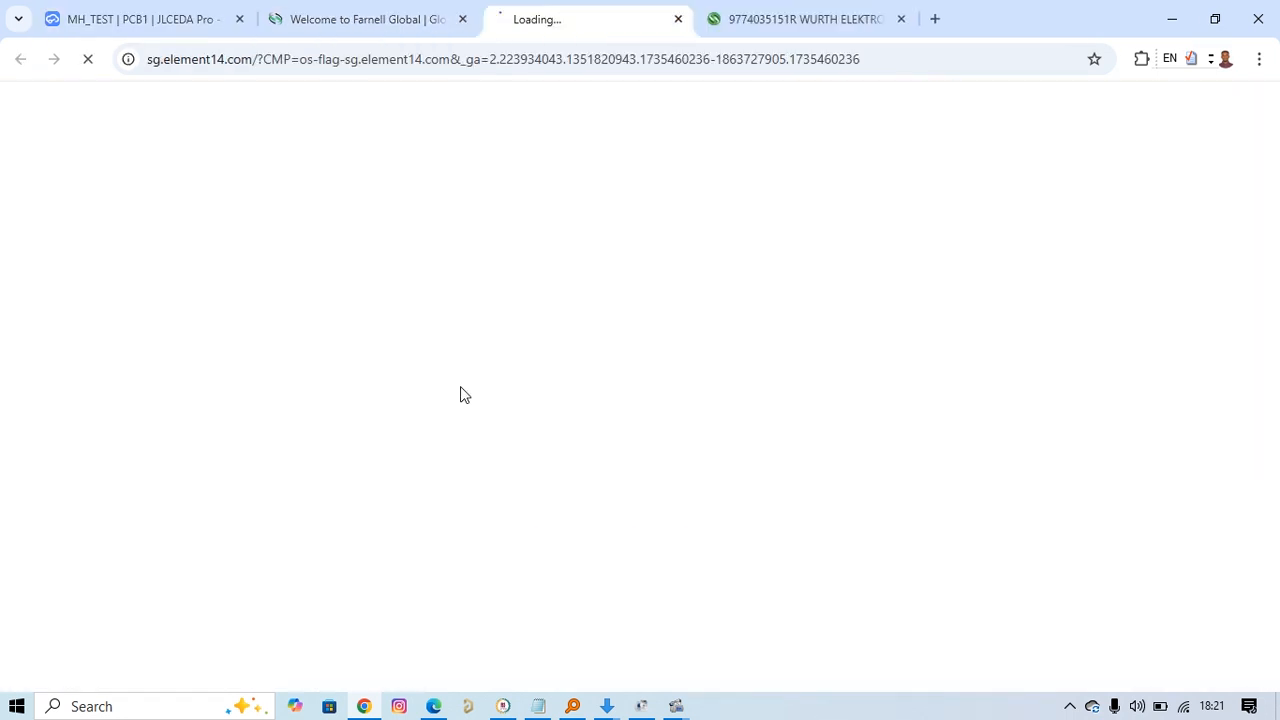
click(352, 18)
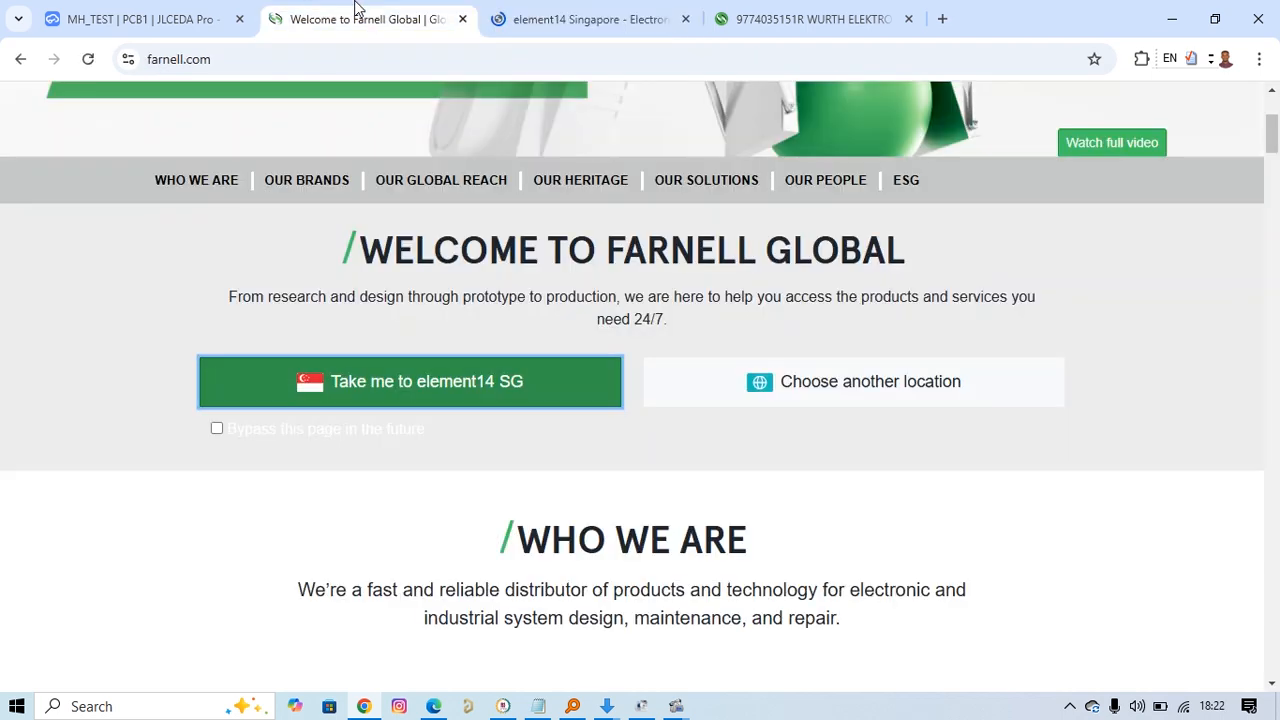
click(247, 60)
click(261, 58)
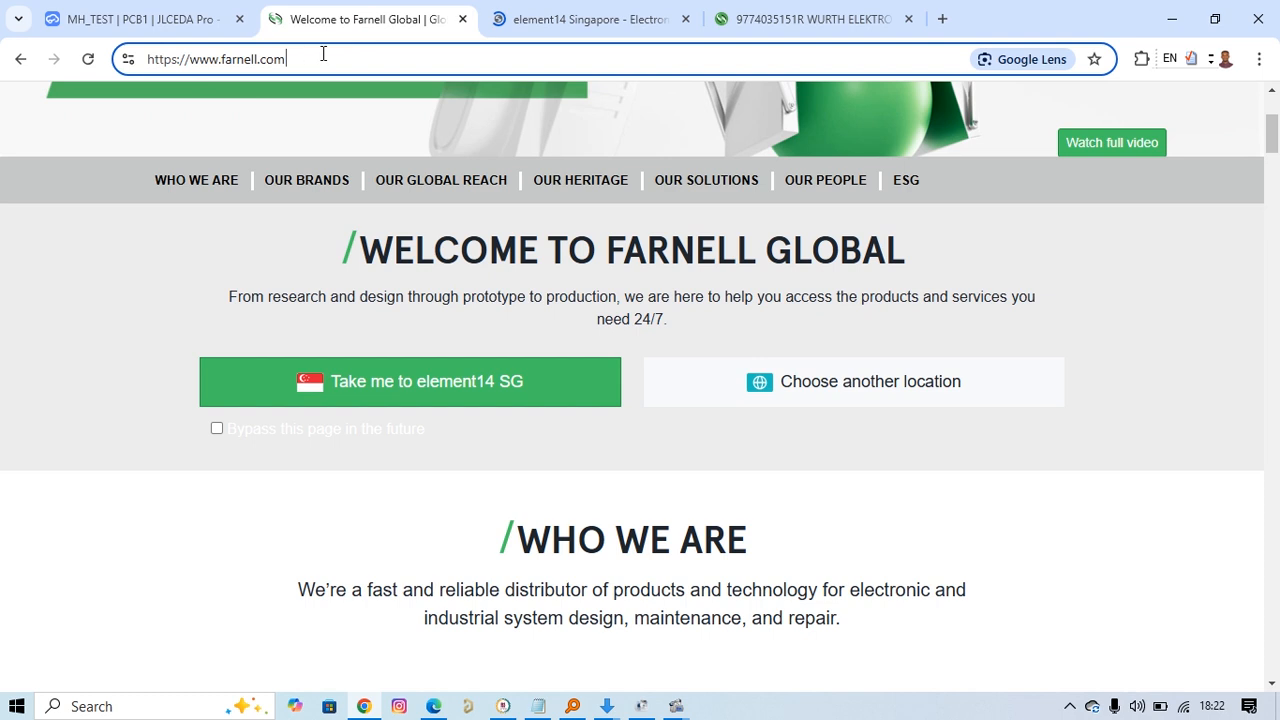
click(674, 7)
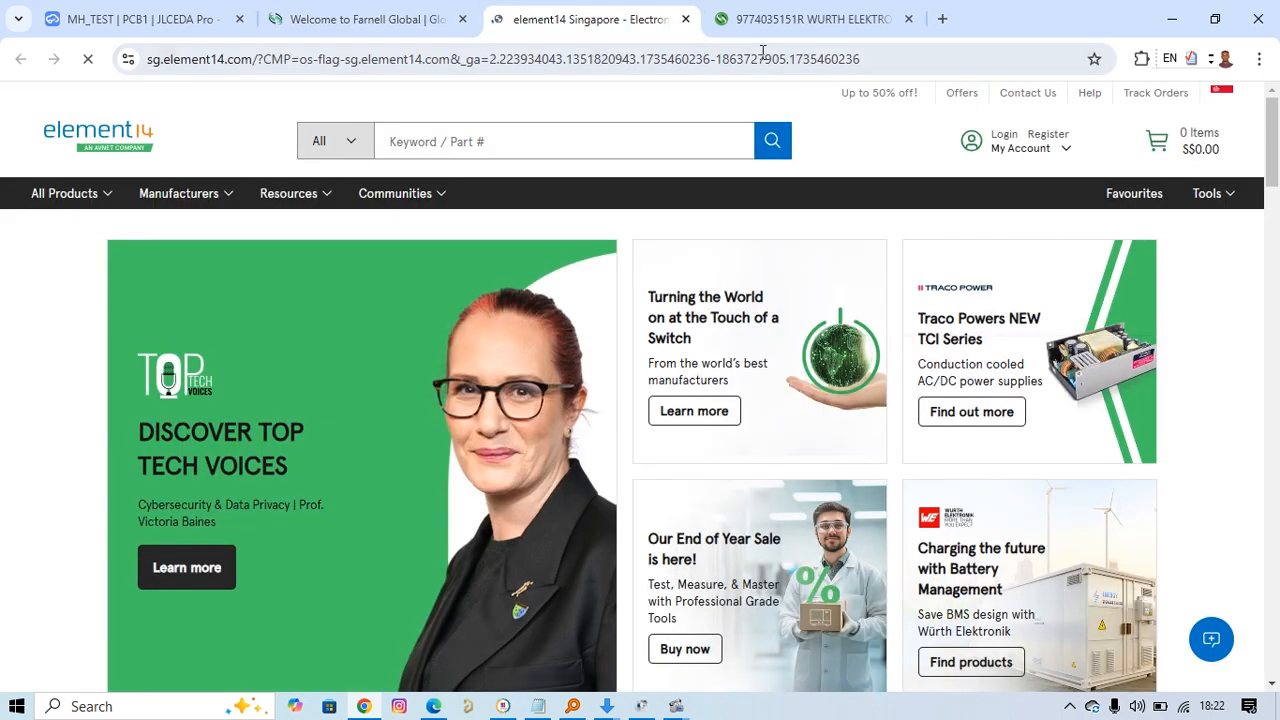
Search the element14 store for STANDOFF and look over the resulting Spacers & Feet categories
click(508, 142)
text(STAN)
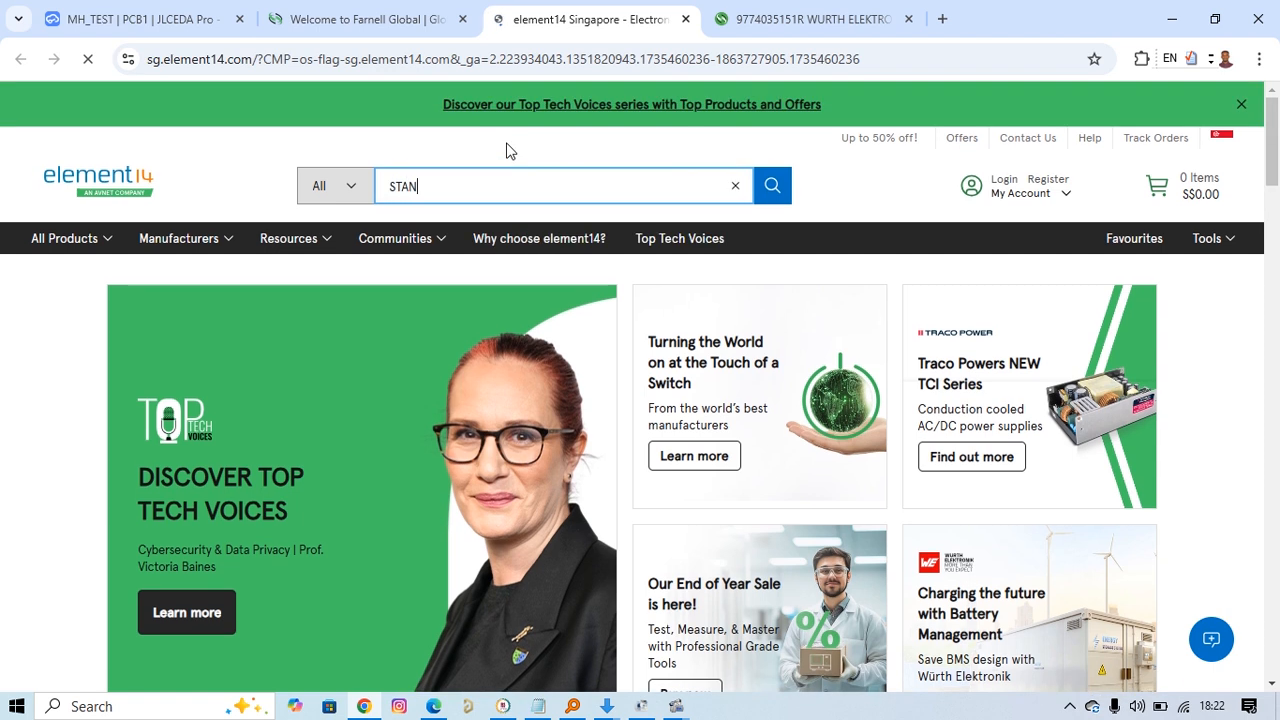
text(D)
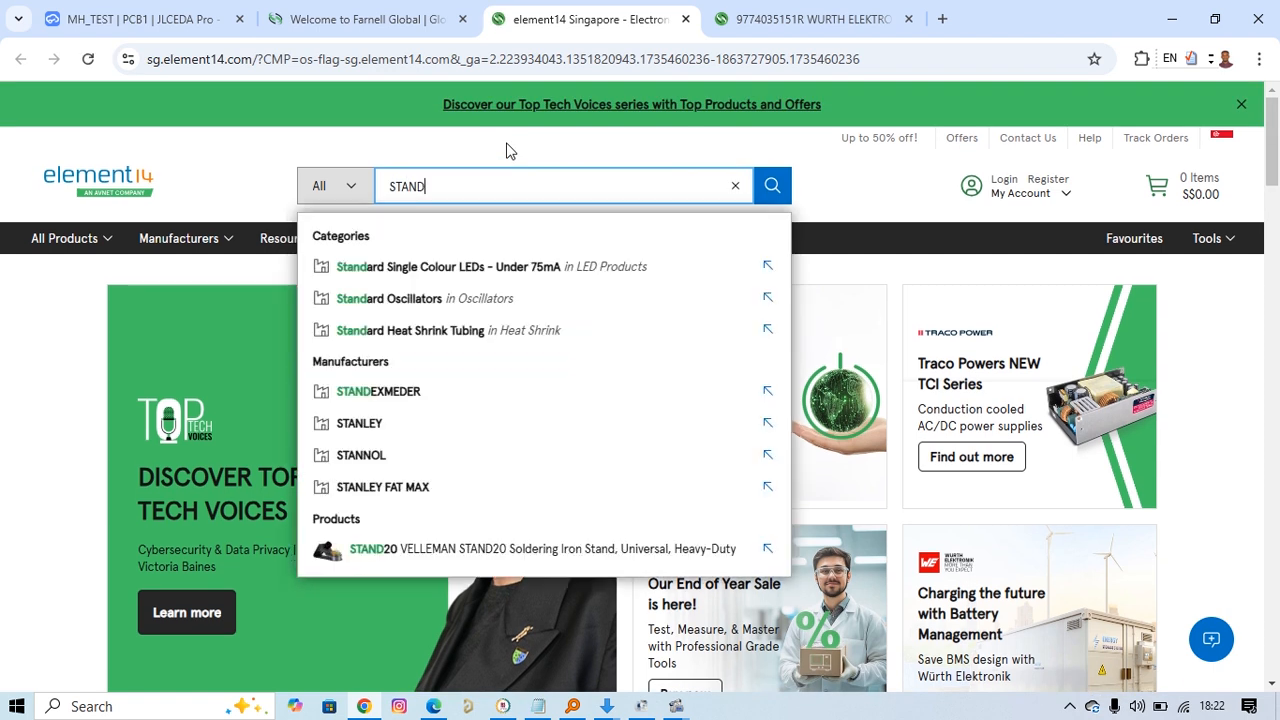
text(OFF)
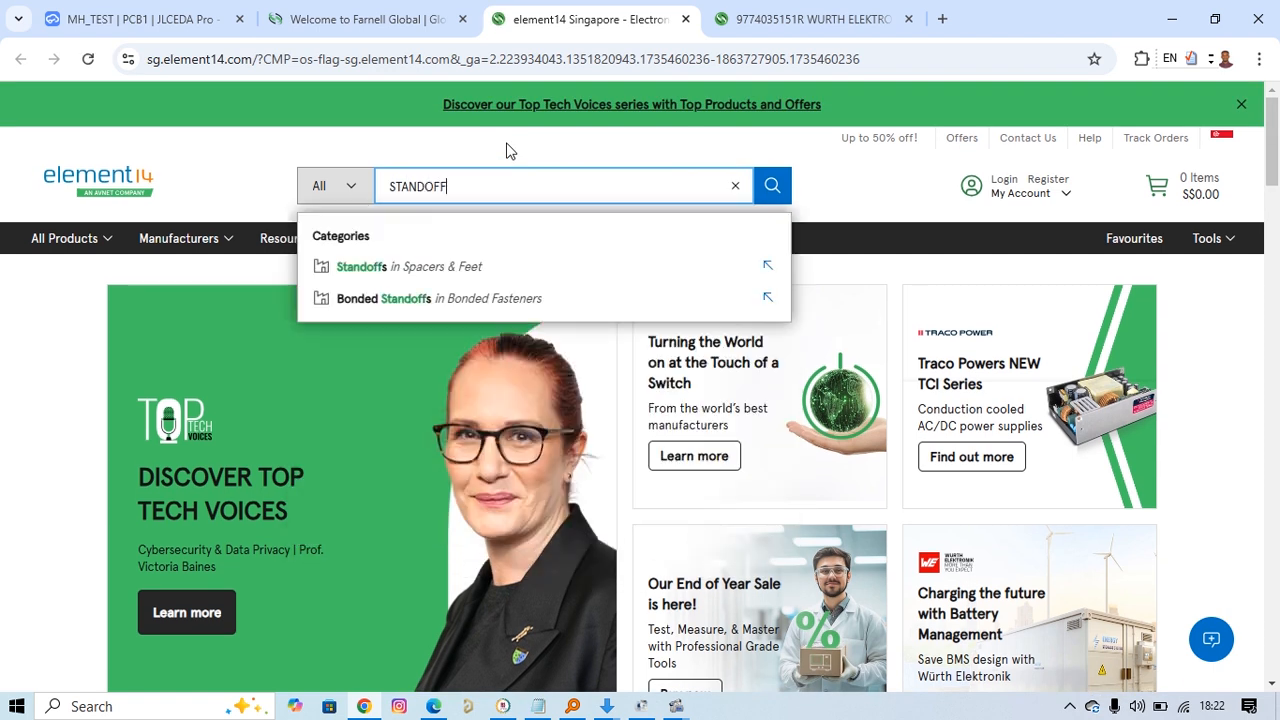
key(Return)
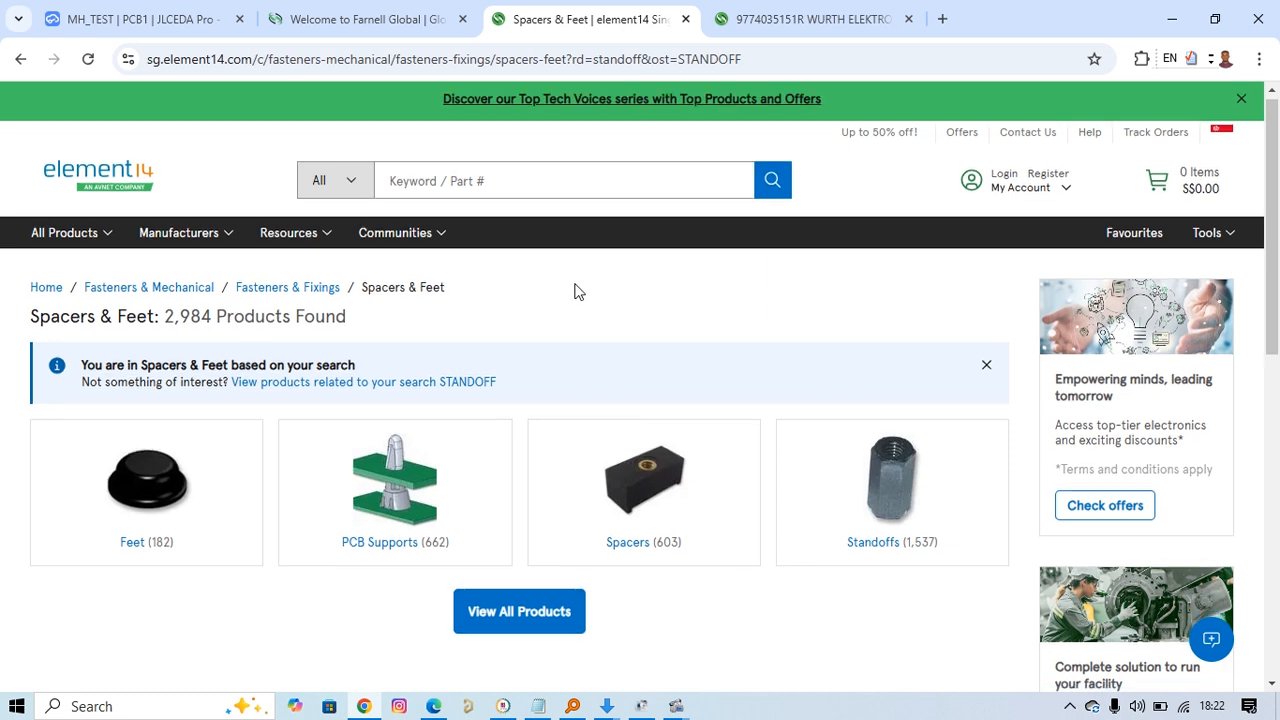
scroll(626, 286, down, 5)
scroll(640, 280, up, 4)
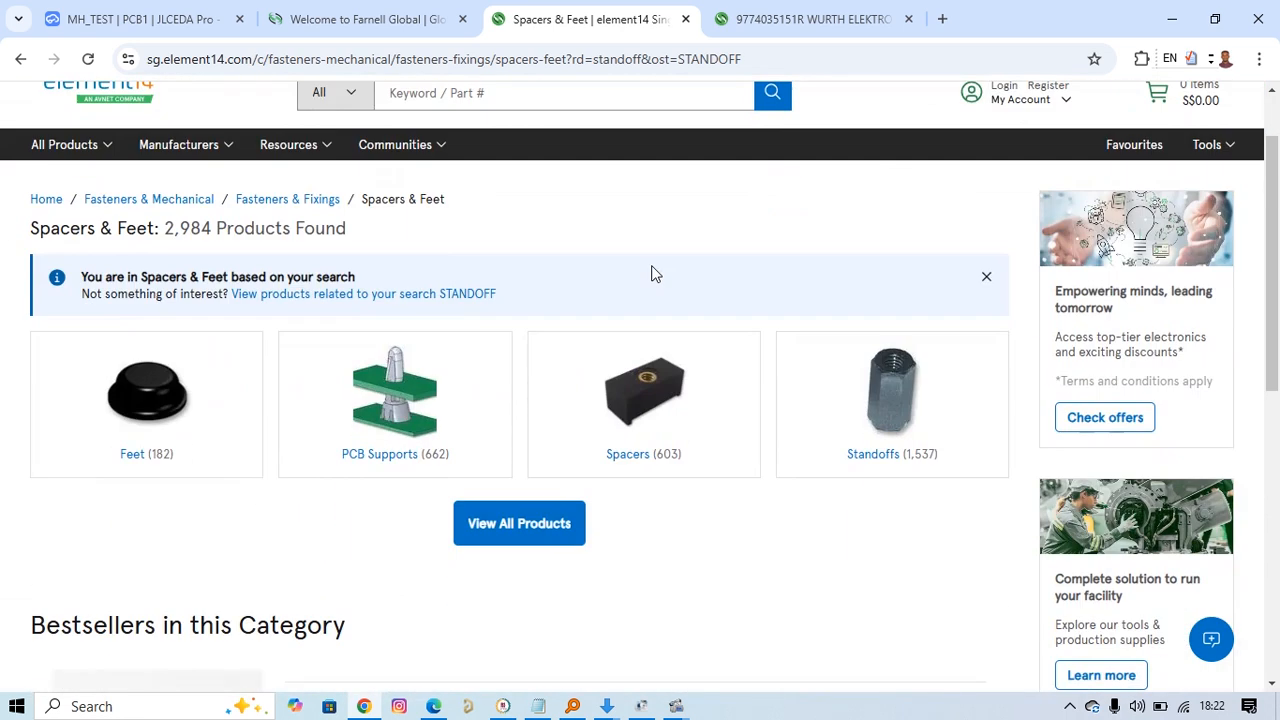
scroll(650, 275, up, 1)
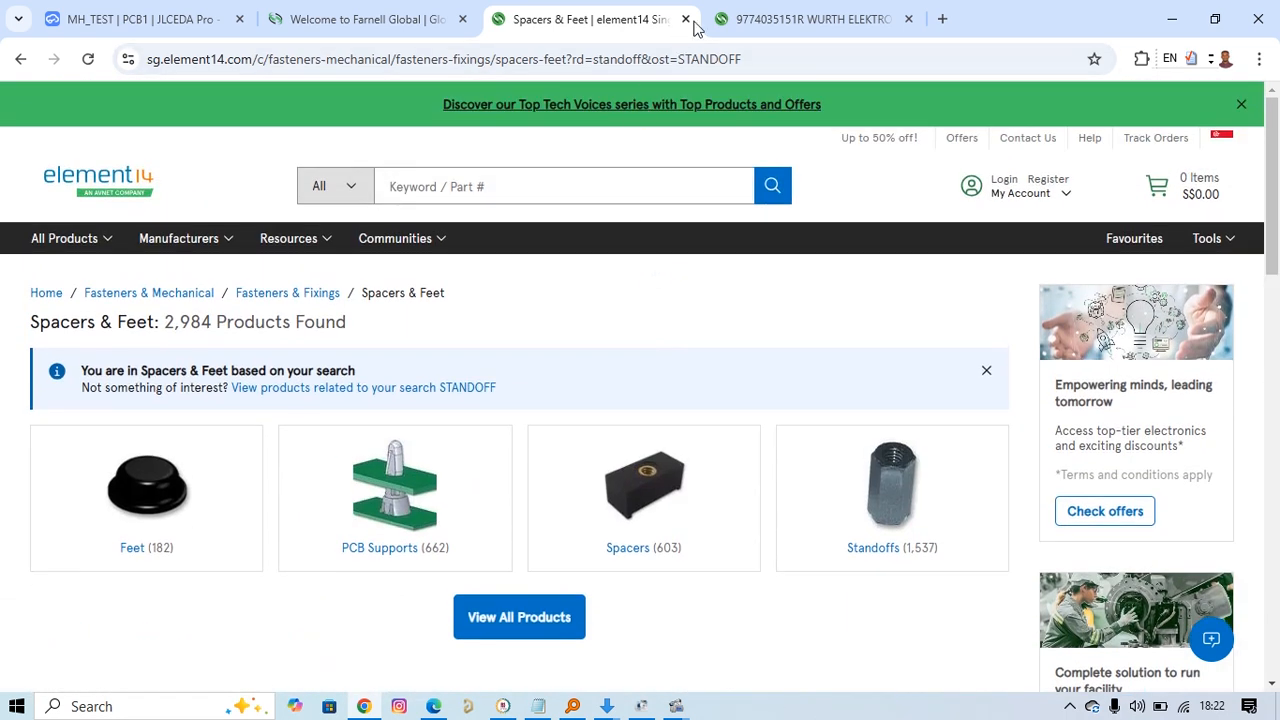
Look up standoff again, open the suggested Standoffs category in Spacers & Feet, and search within it for 3.5mm
click(498, 179)
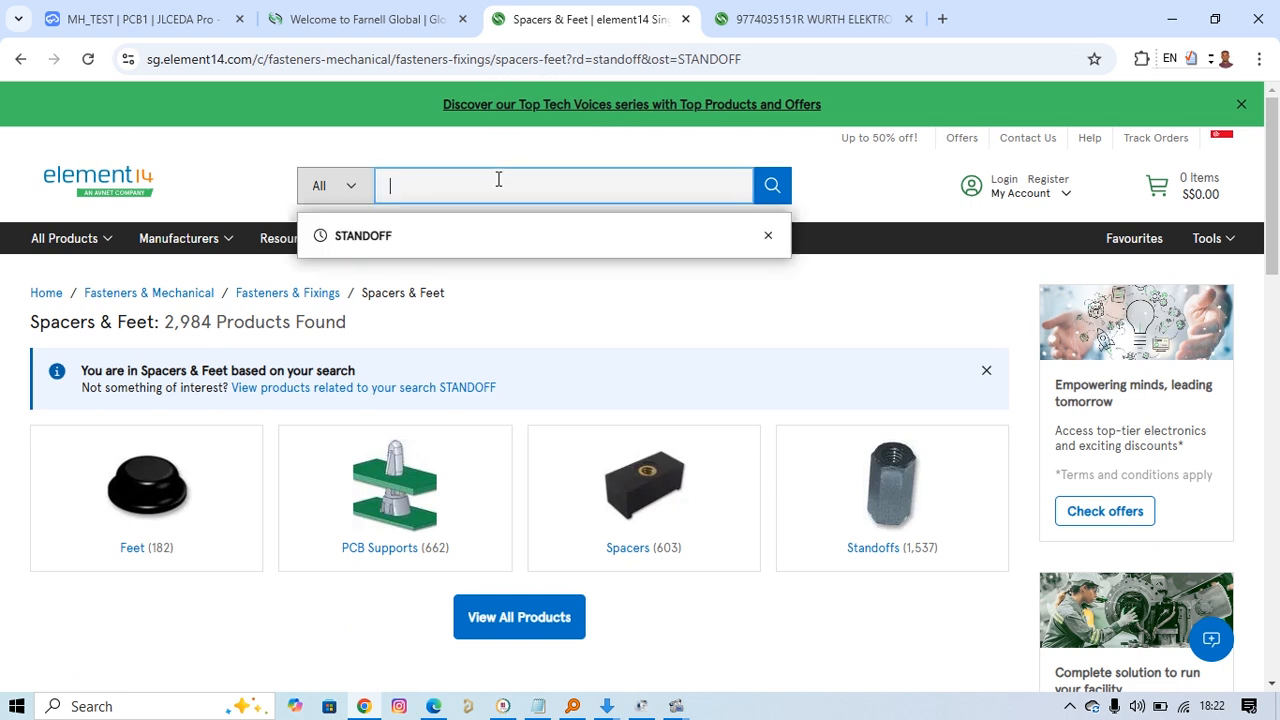
text(standoff)
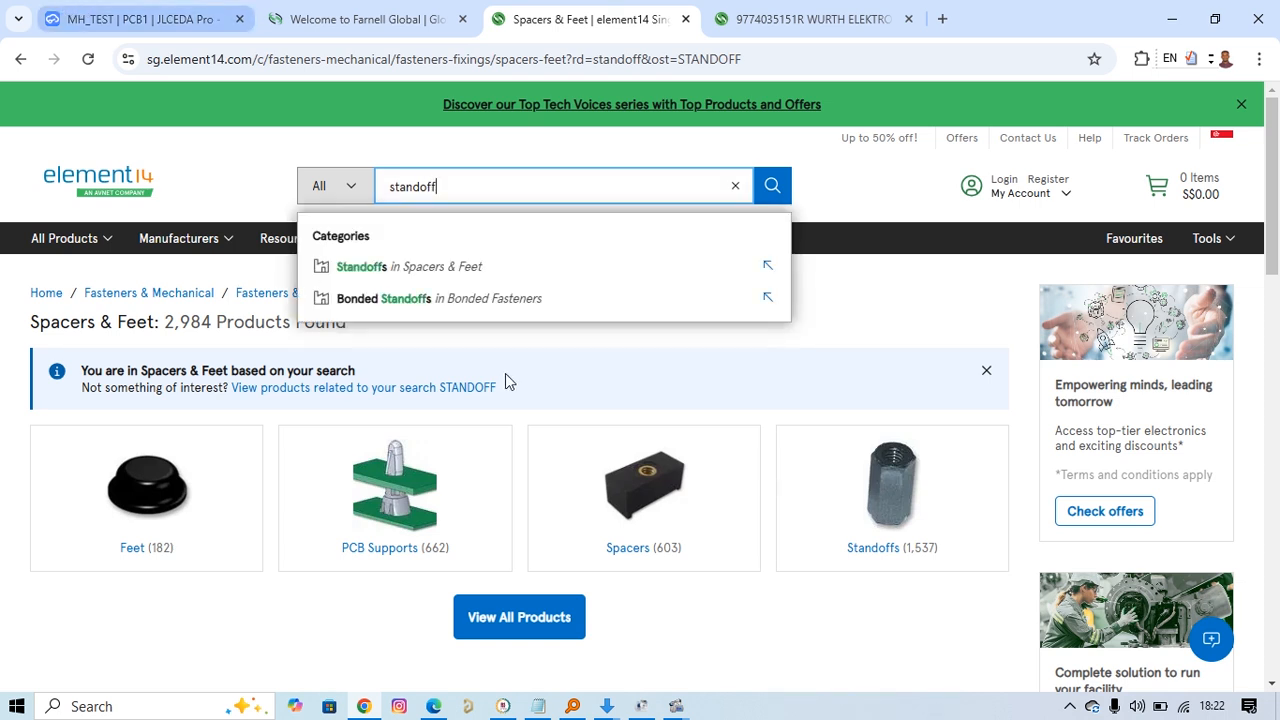
click(458, 272)
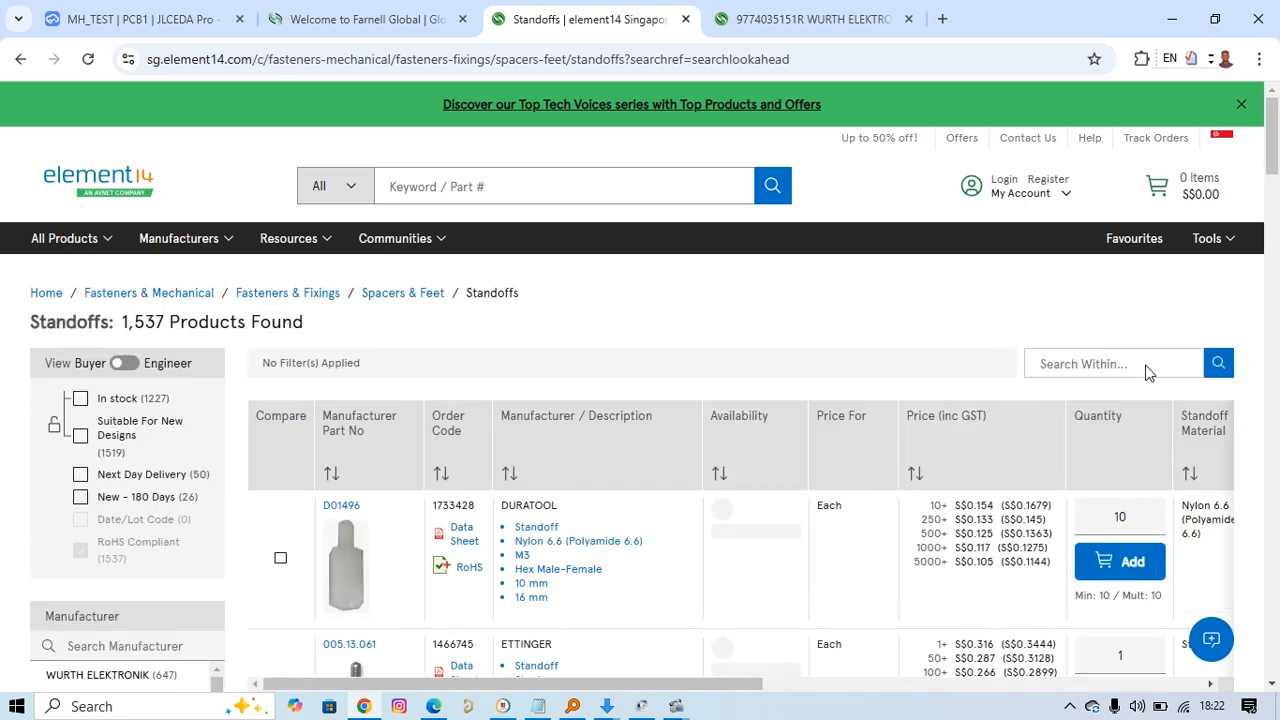
click(1140, 366)
click(1130, 405)
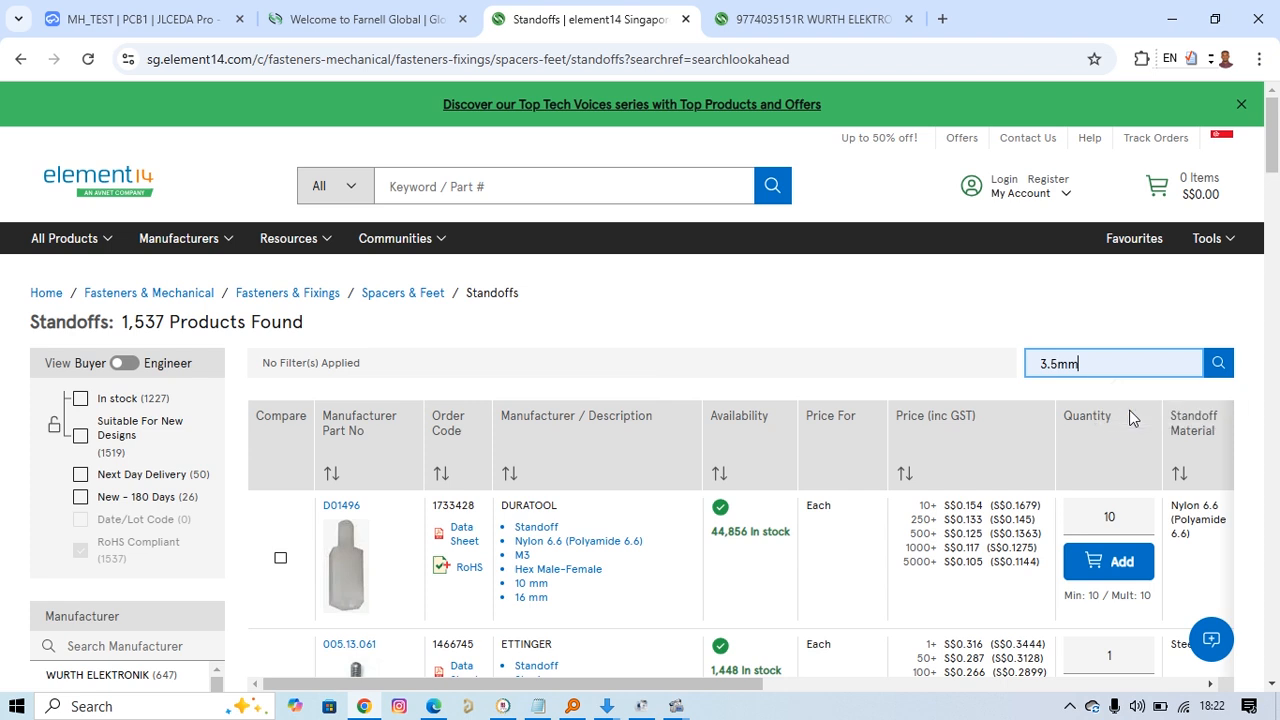
click(1218, 363)
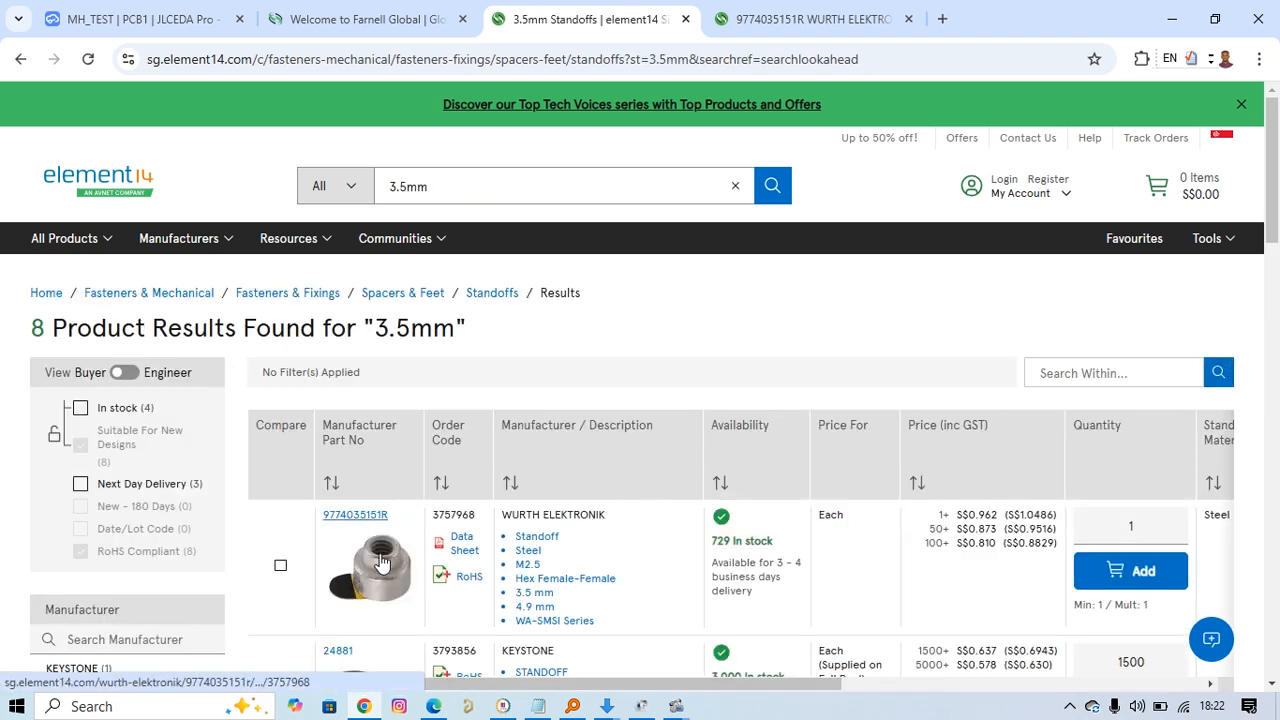
scroll(586, 549, down, 2)
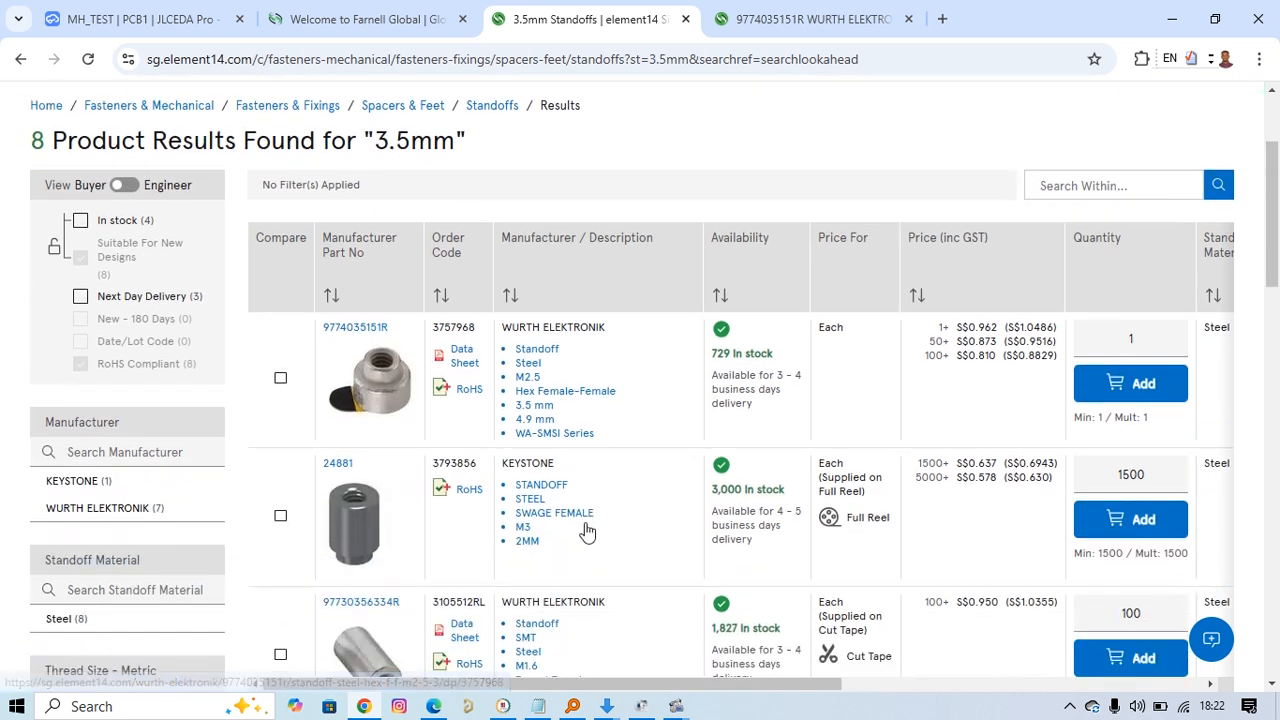
mouse_move(385, 376)
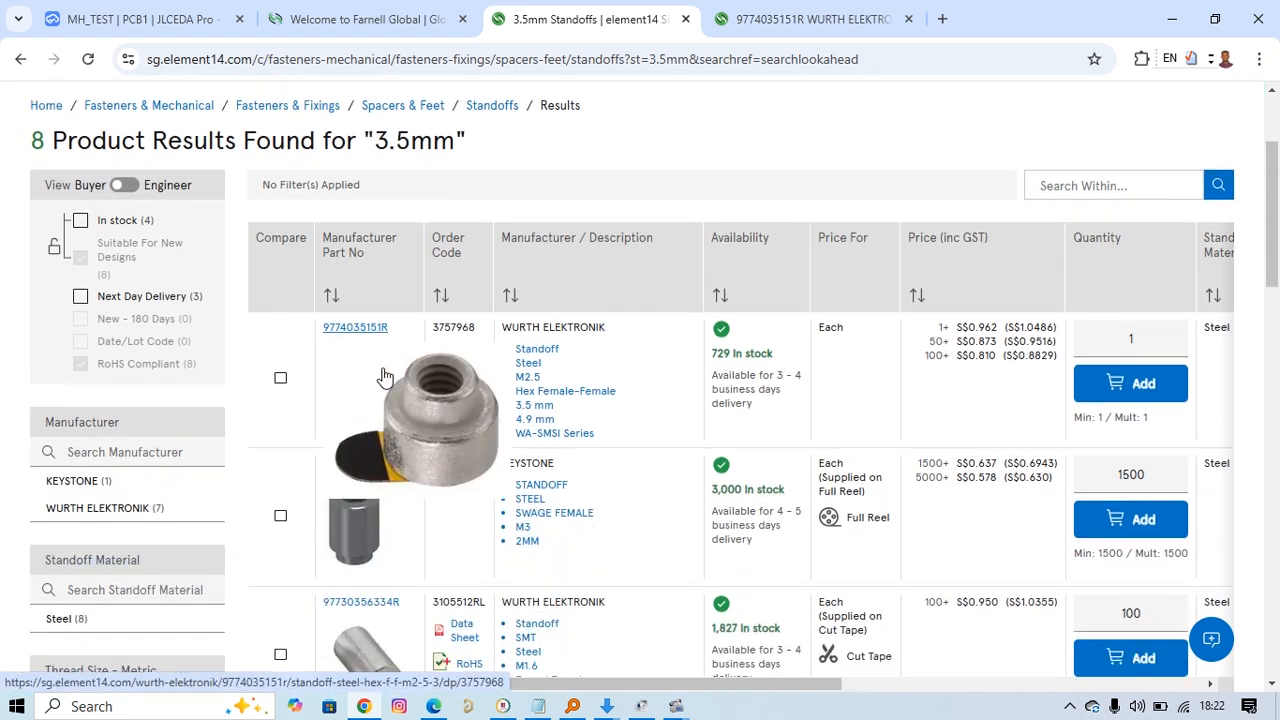
click(563, 397)
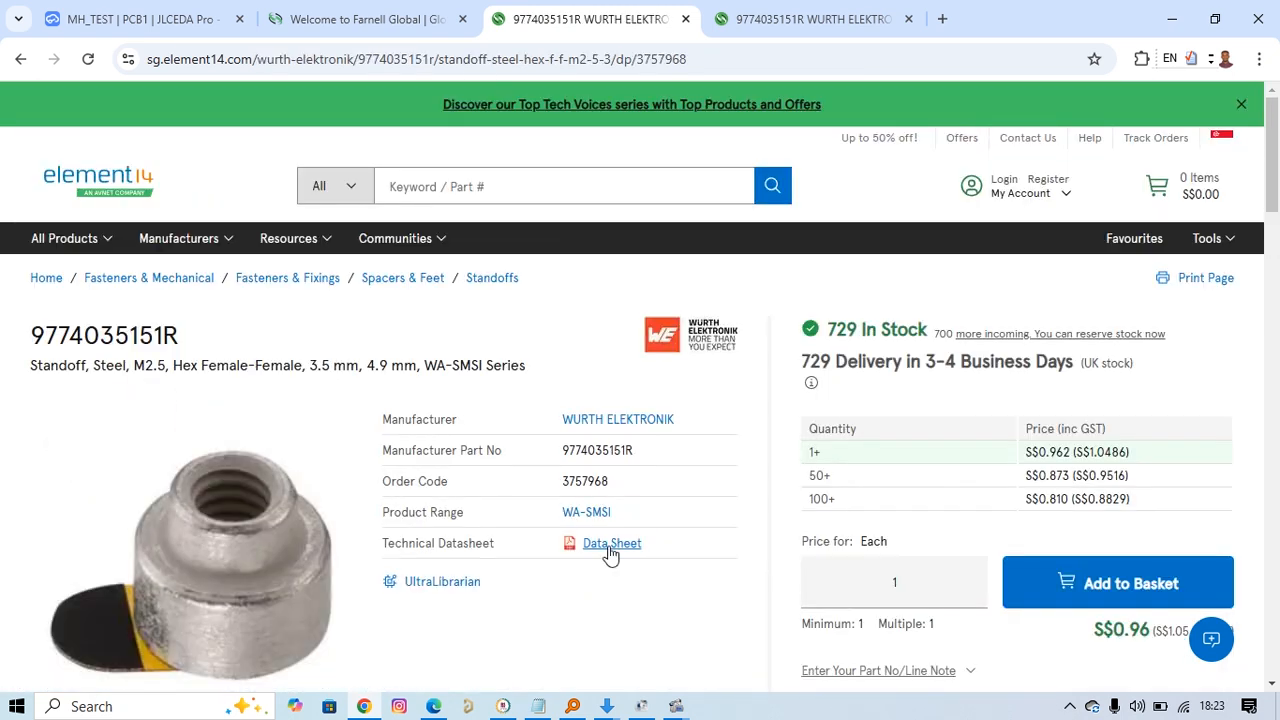
click(606, 545)
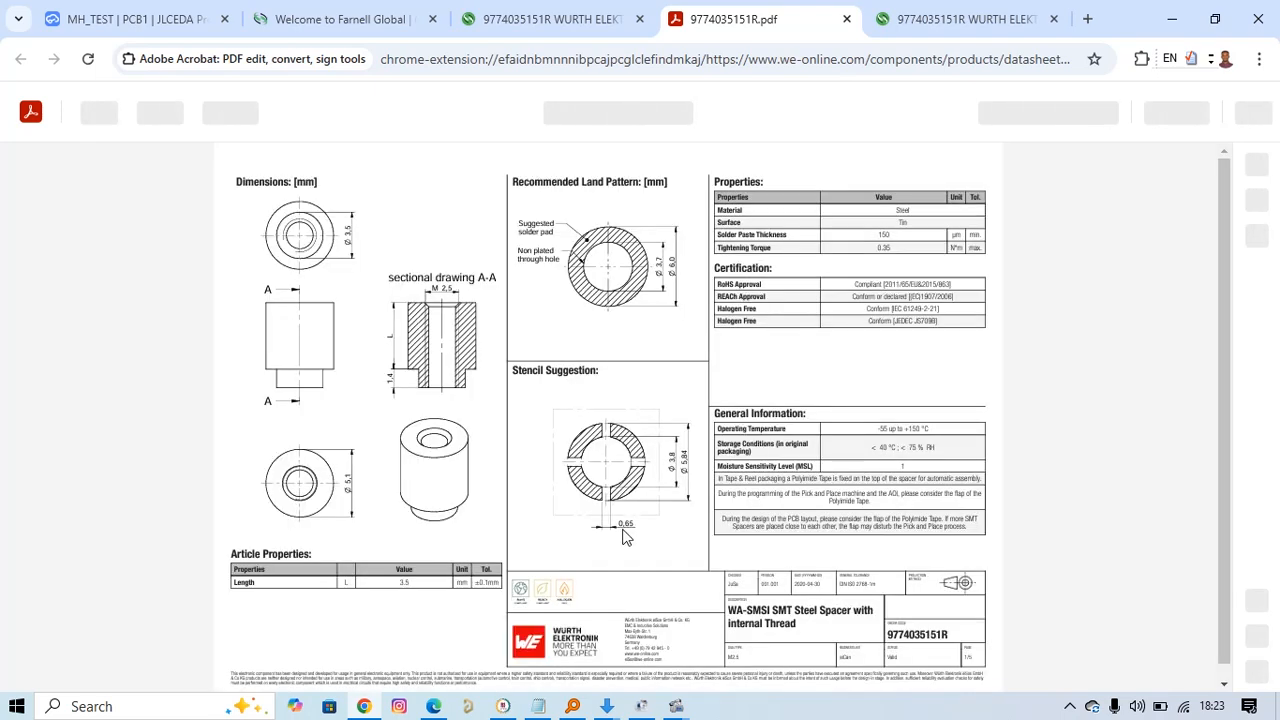
Switch back to EasyEDA and create a new personal component device named standoff
click(134, 19)
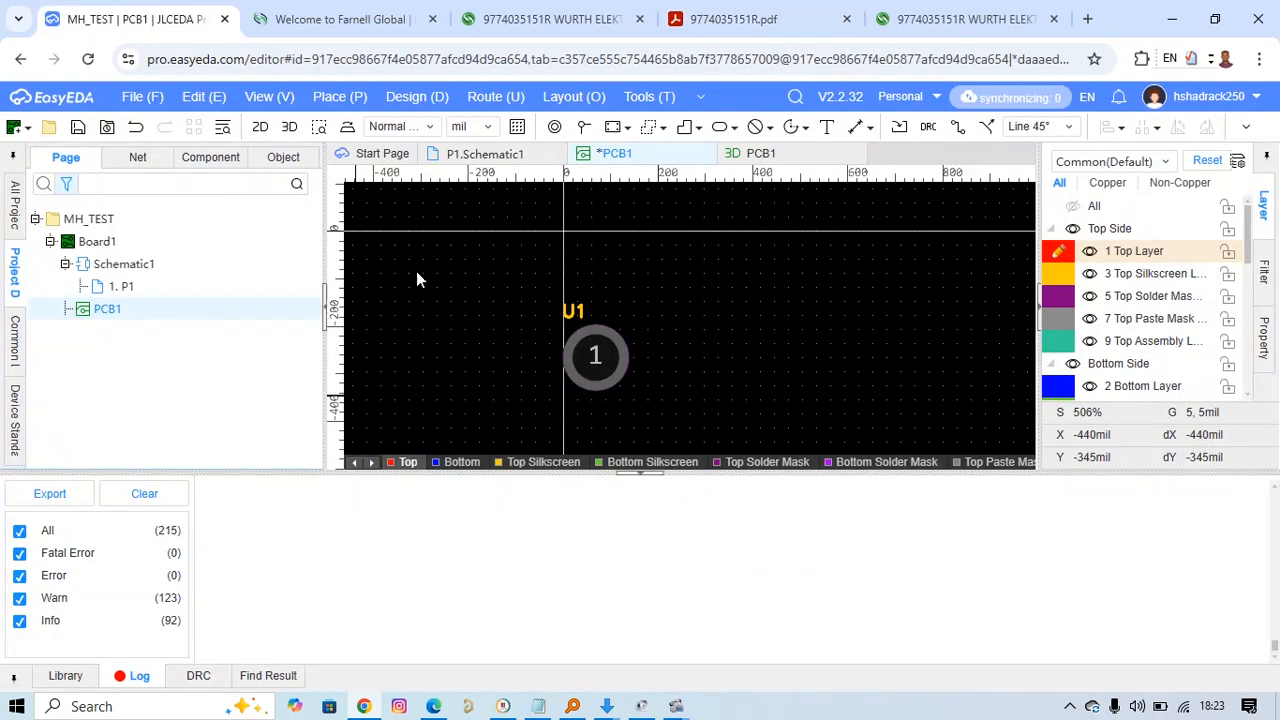
click(147, 104)
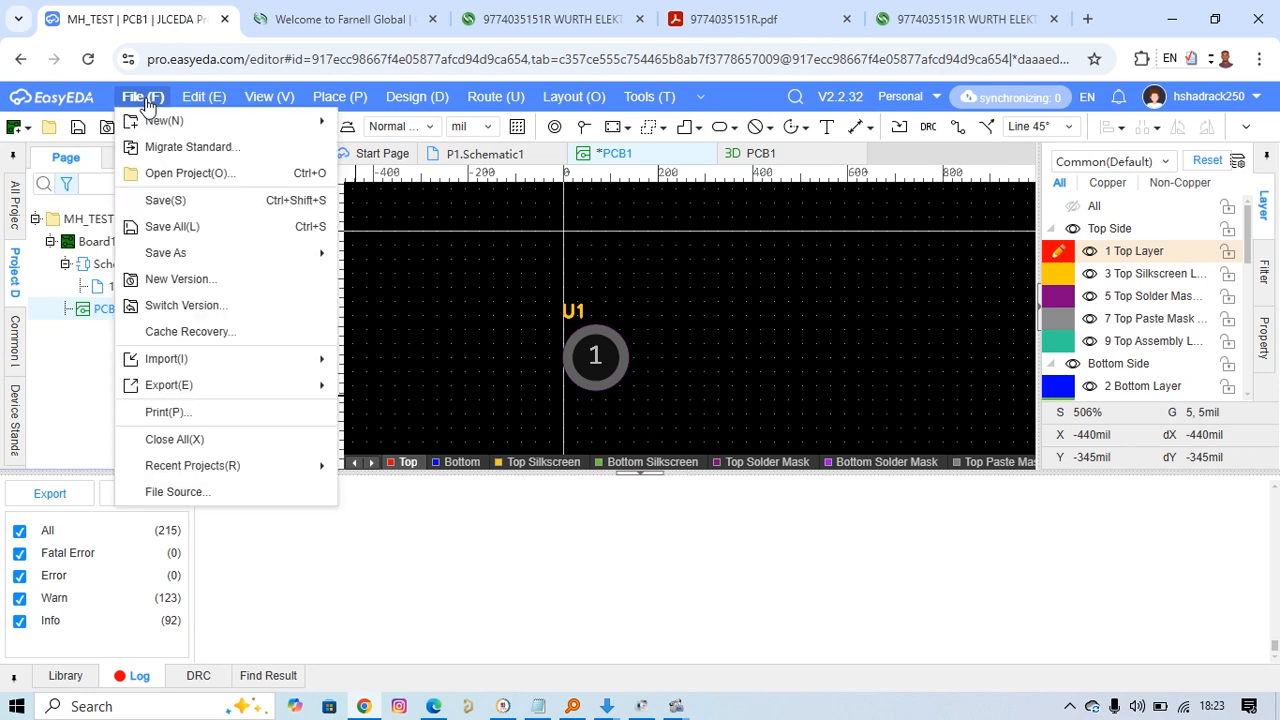
mouse_move(170, 121)
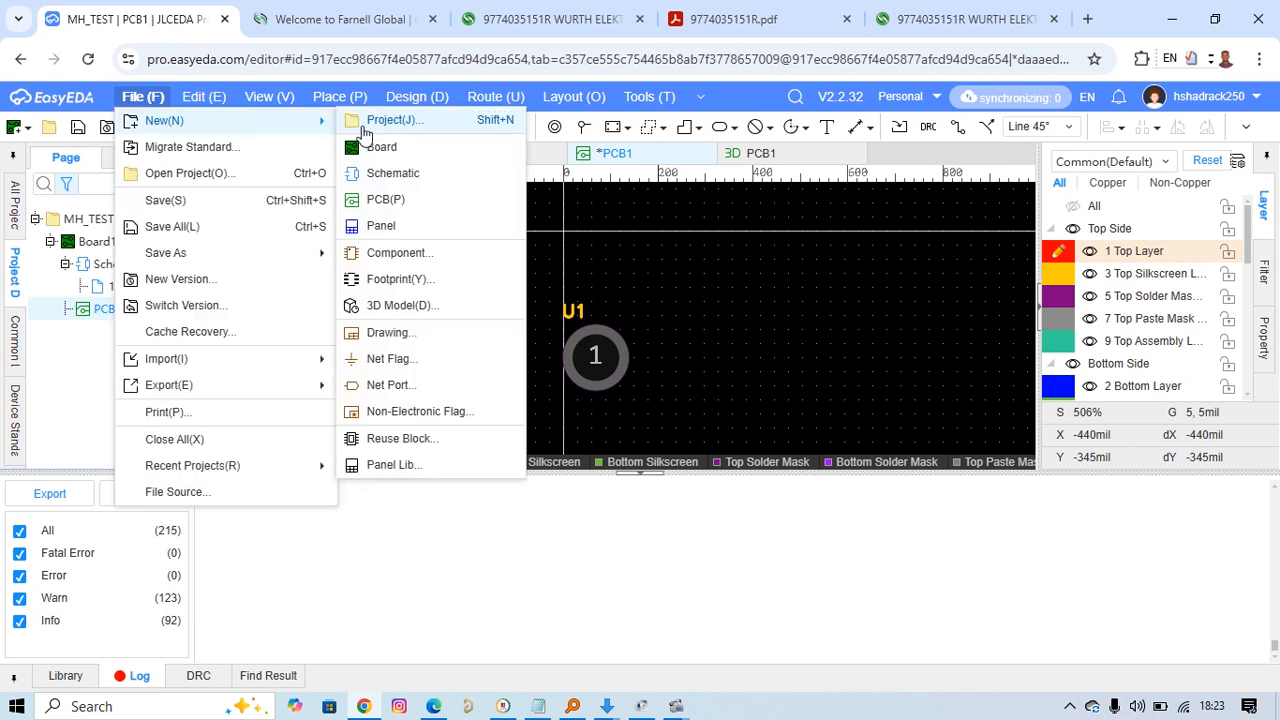
click(392, 252)
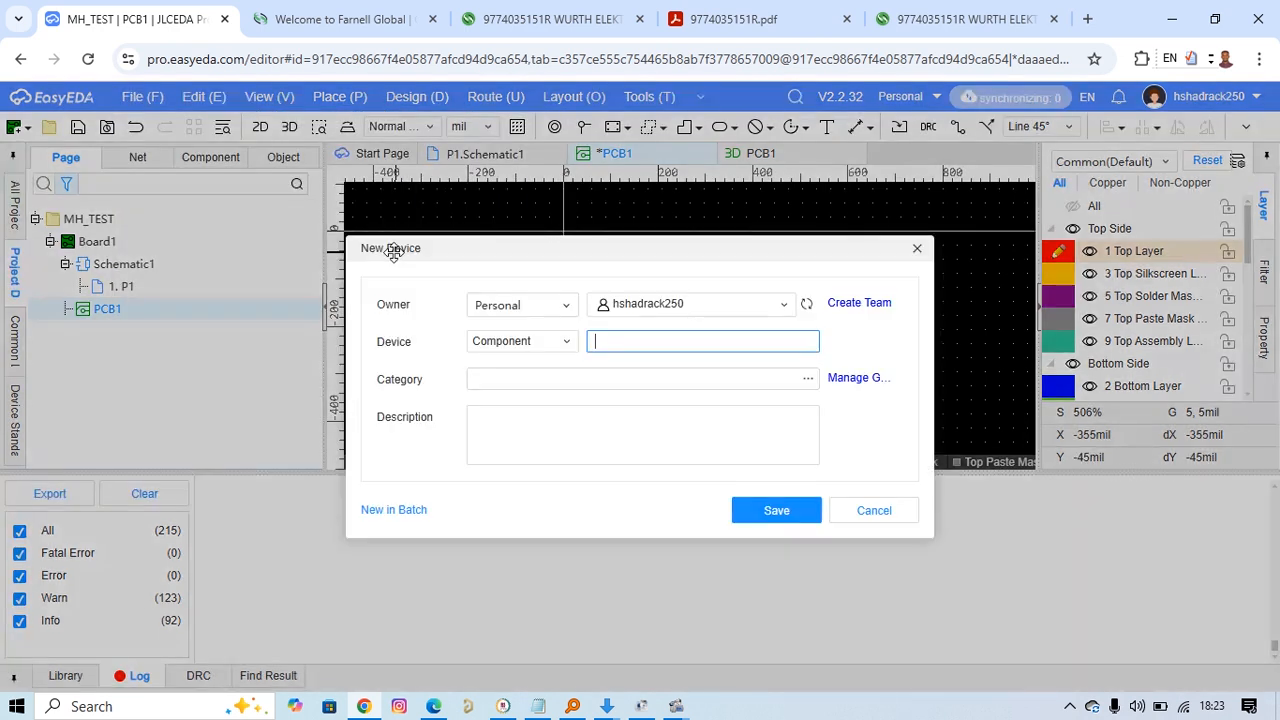
text(stand)
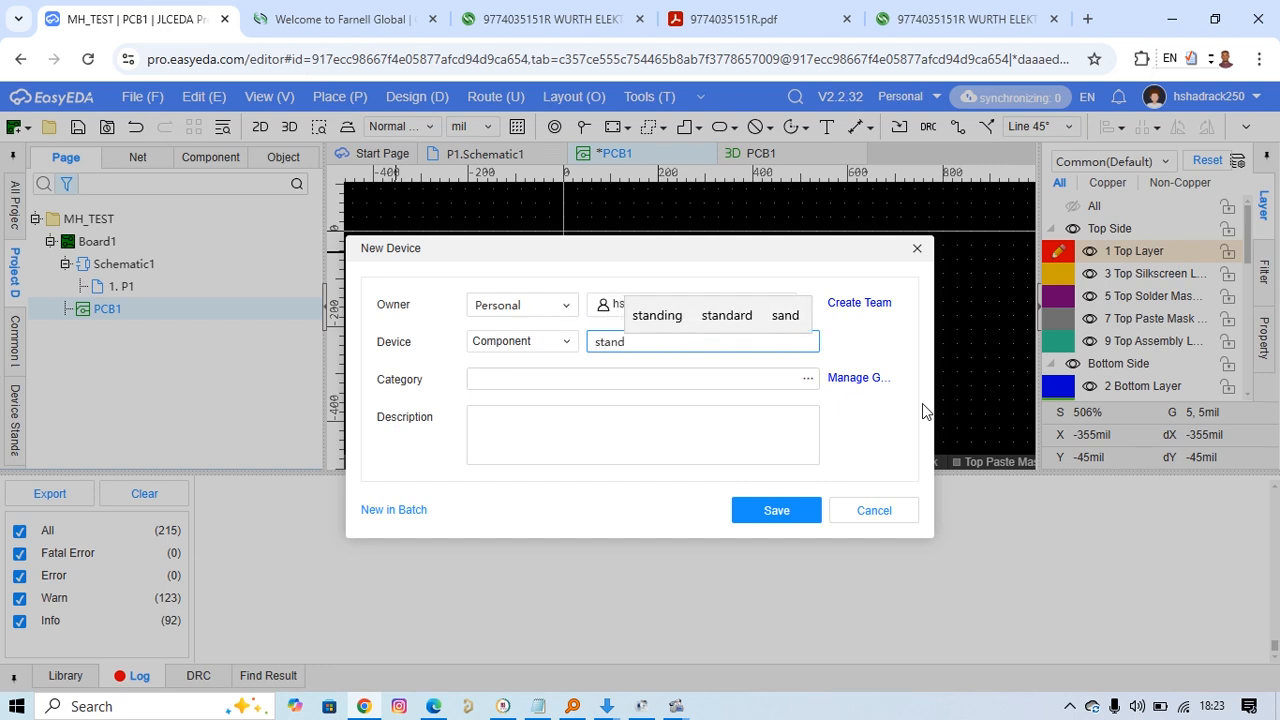
text(off)
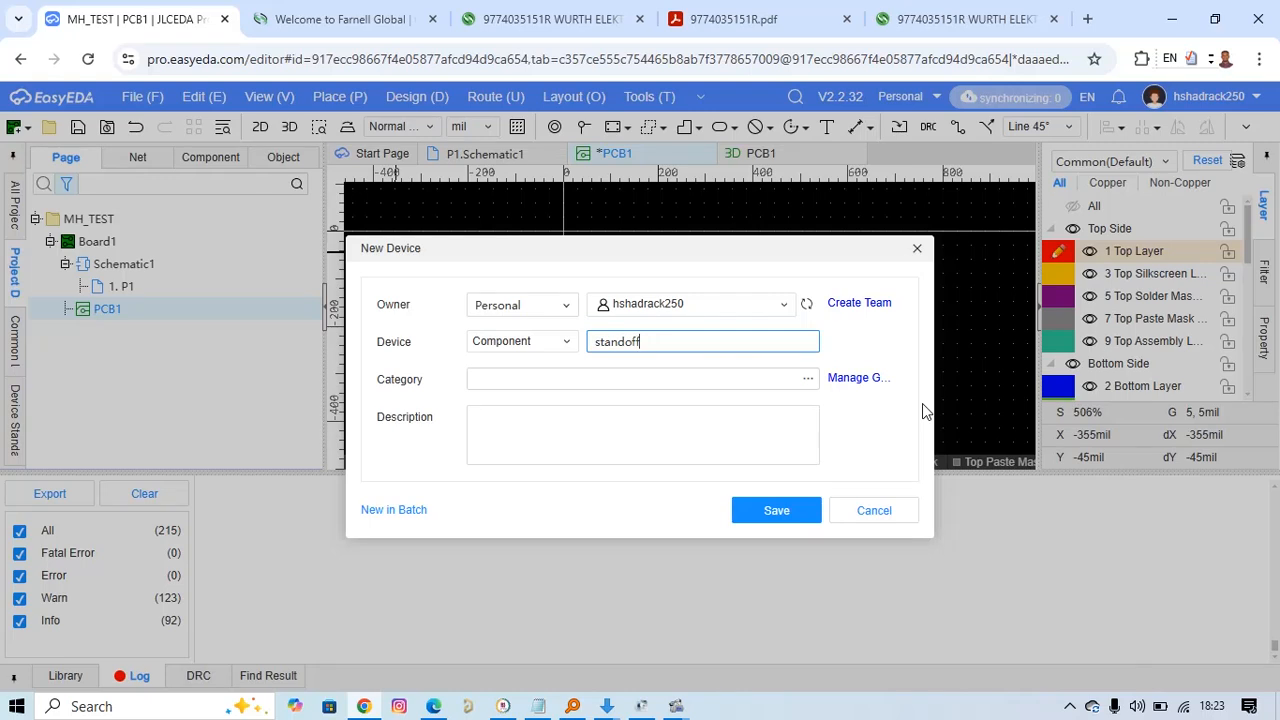
click(764, 516)
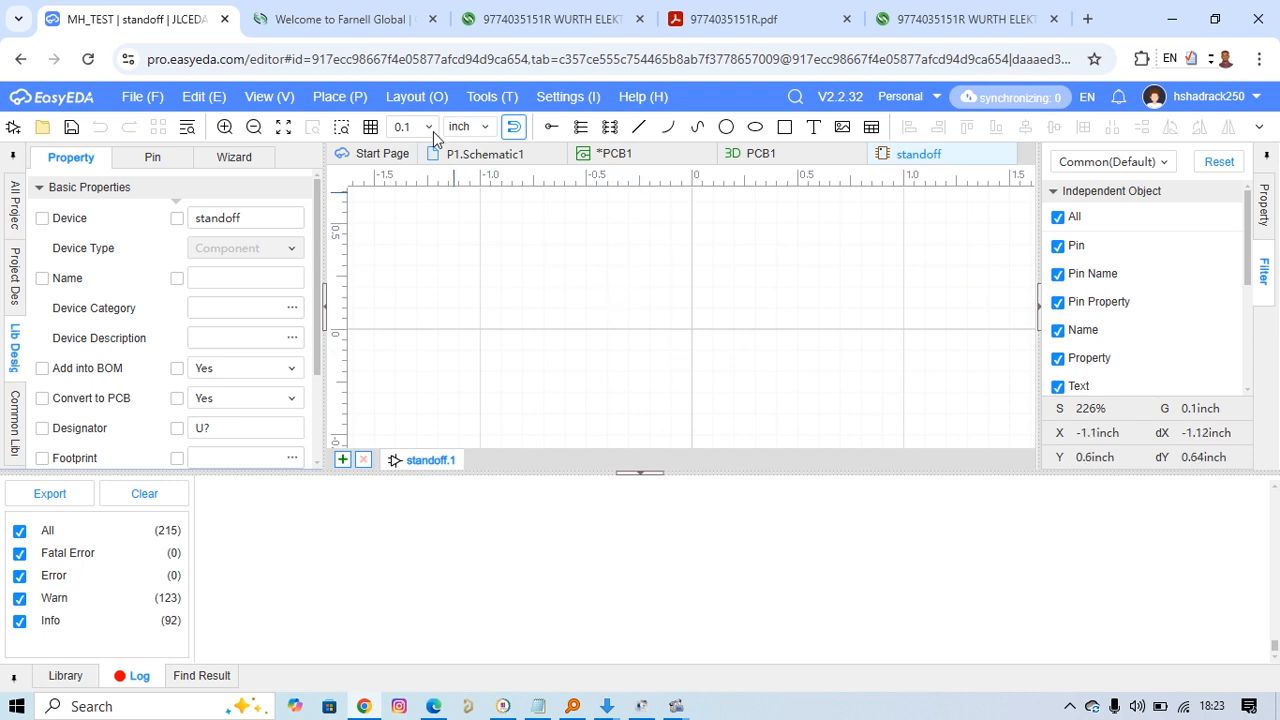
Place pin 1 on the standoff symbol's horizontal axis at X -0.5 inch and hide its pin name
click(551, 129)
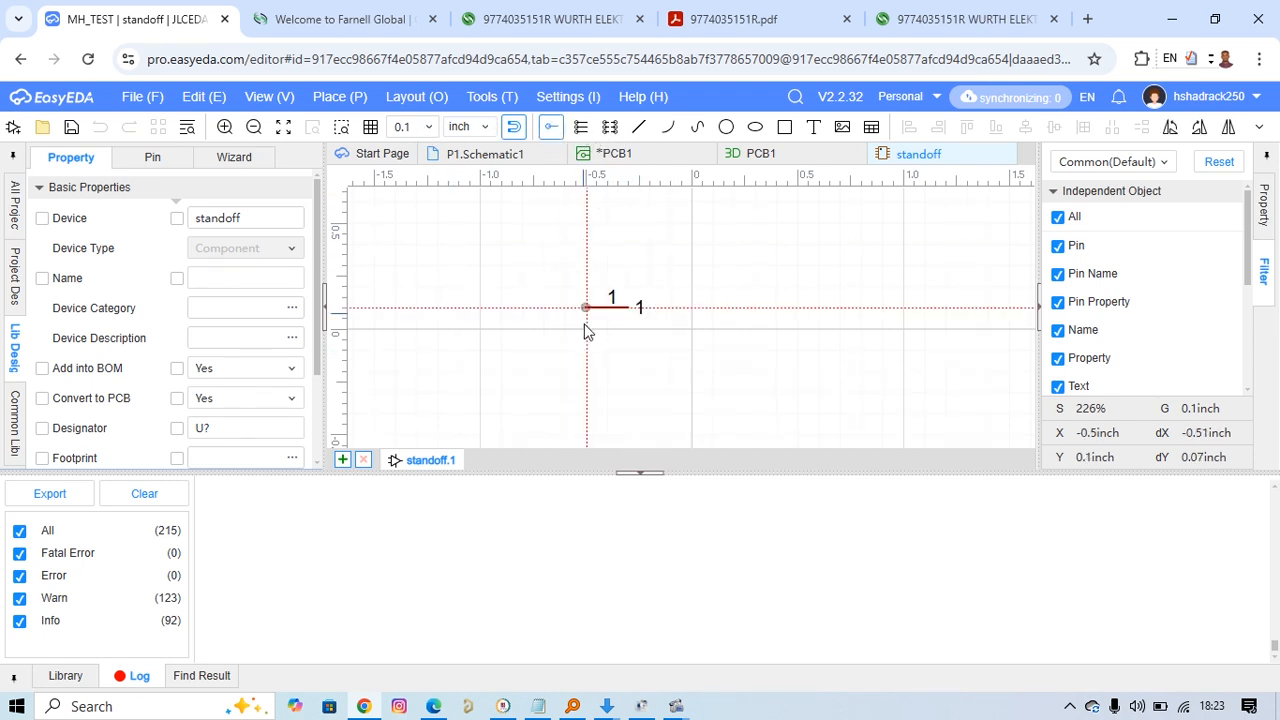
click(585, 329)
key(Escape)
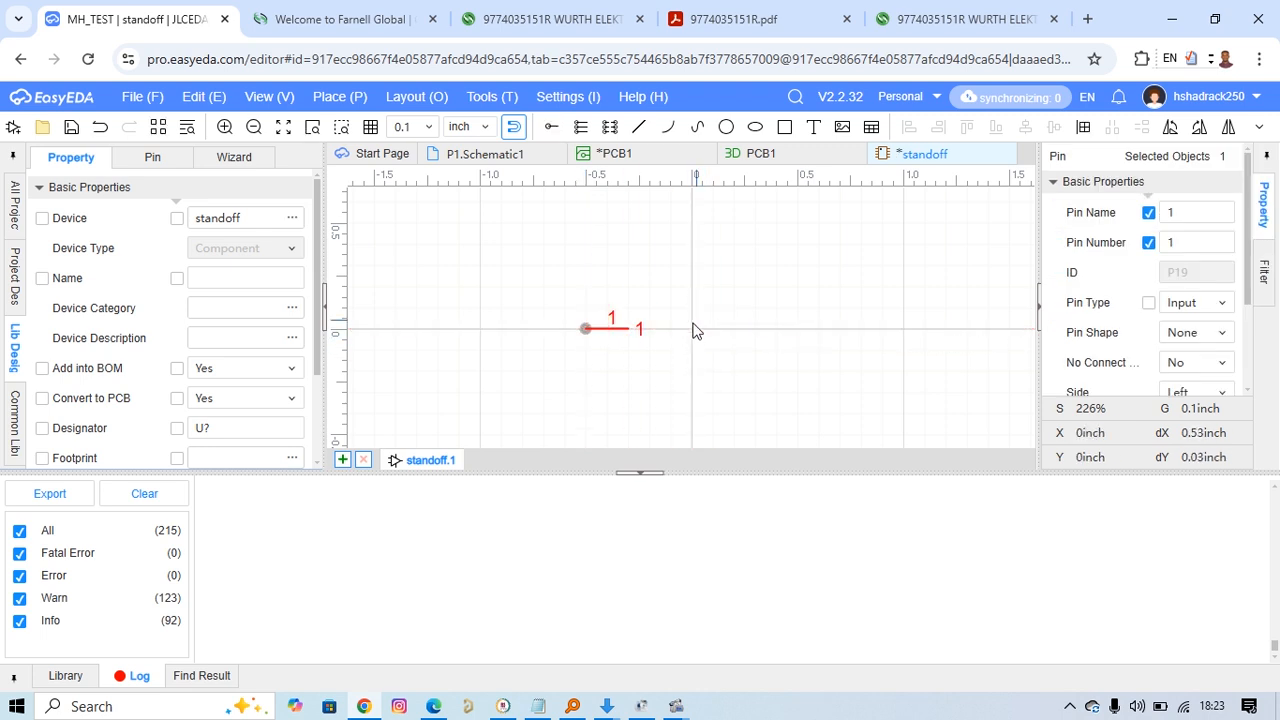
click(1148, 213)
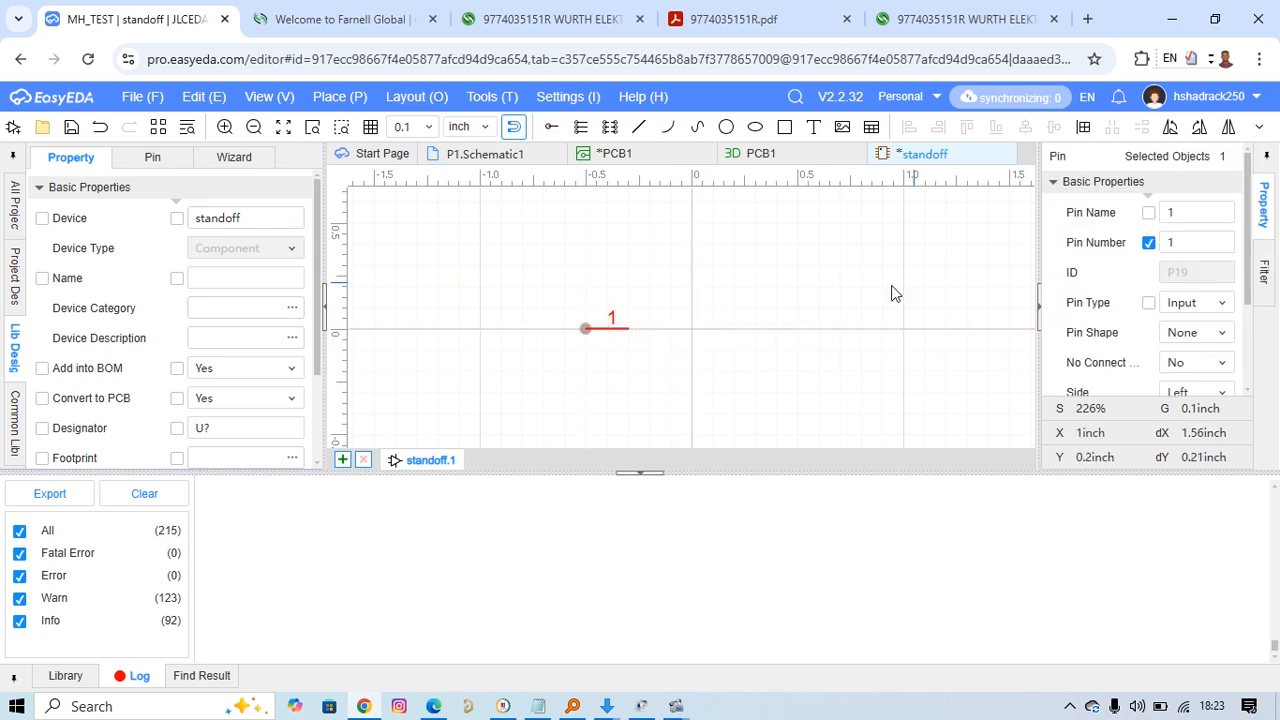
click(690, 289)
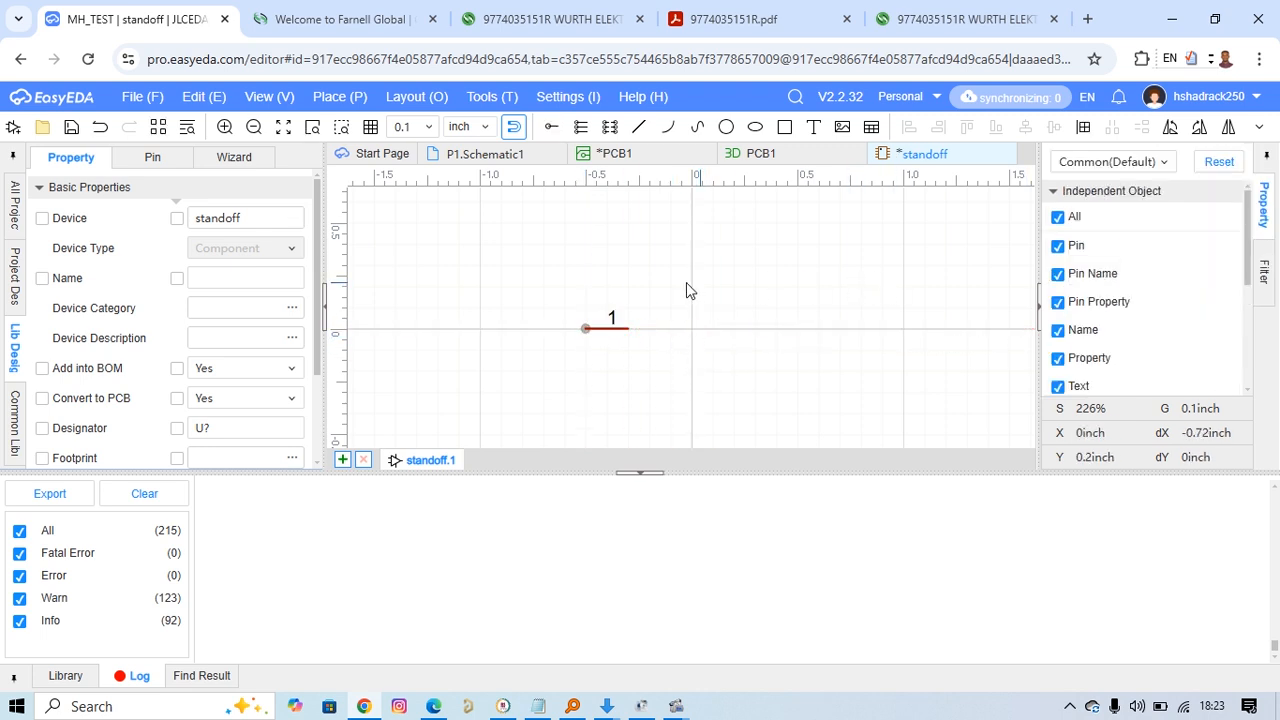
Set the grid to 0.01 inch and move the pin number 1 closer to the pin's outer end
click(413, 126)
click(402, 221)
scroll(608, 286, up, 3)
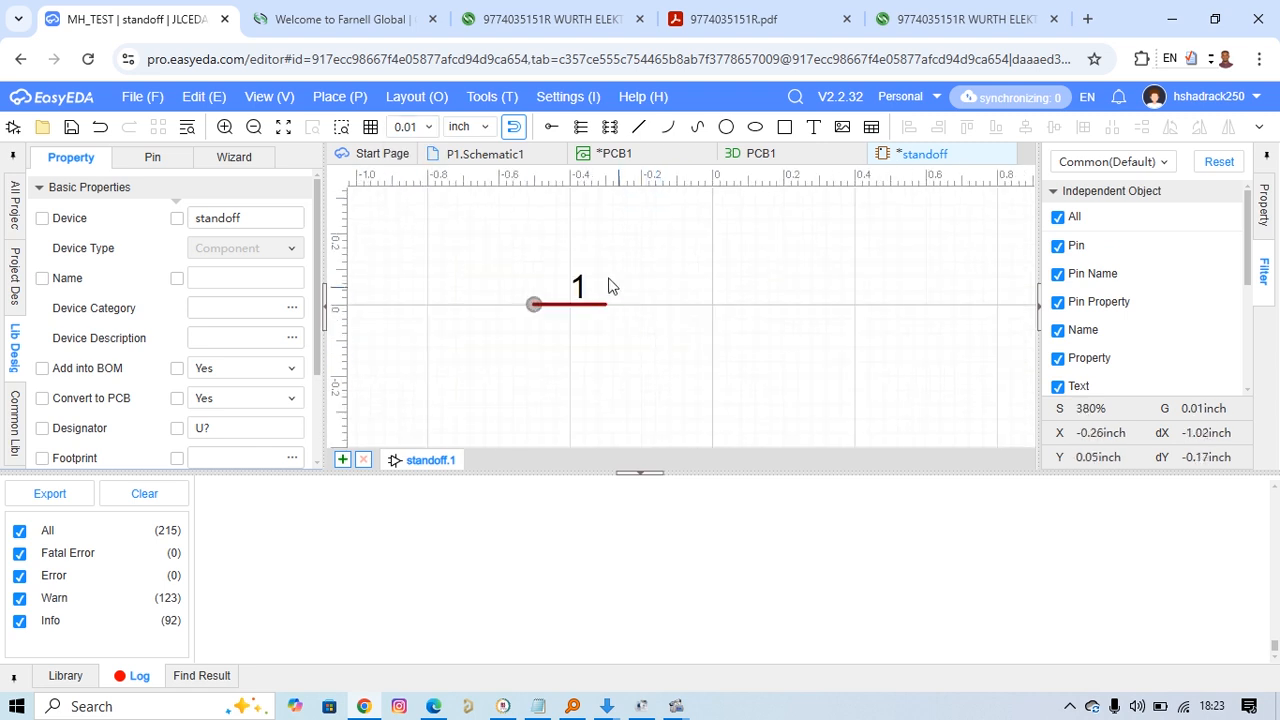
click(549, 292)
click(606, 278)
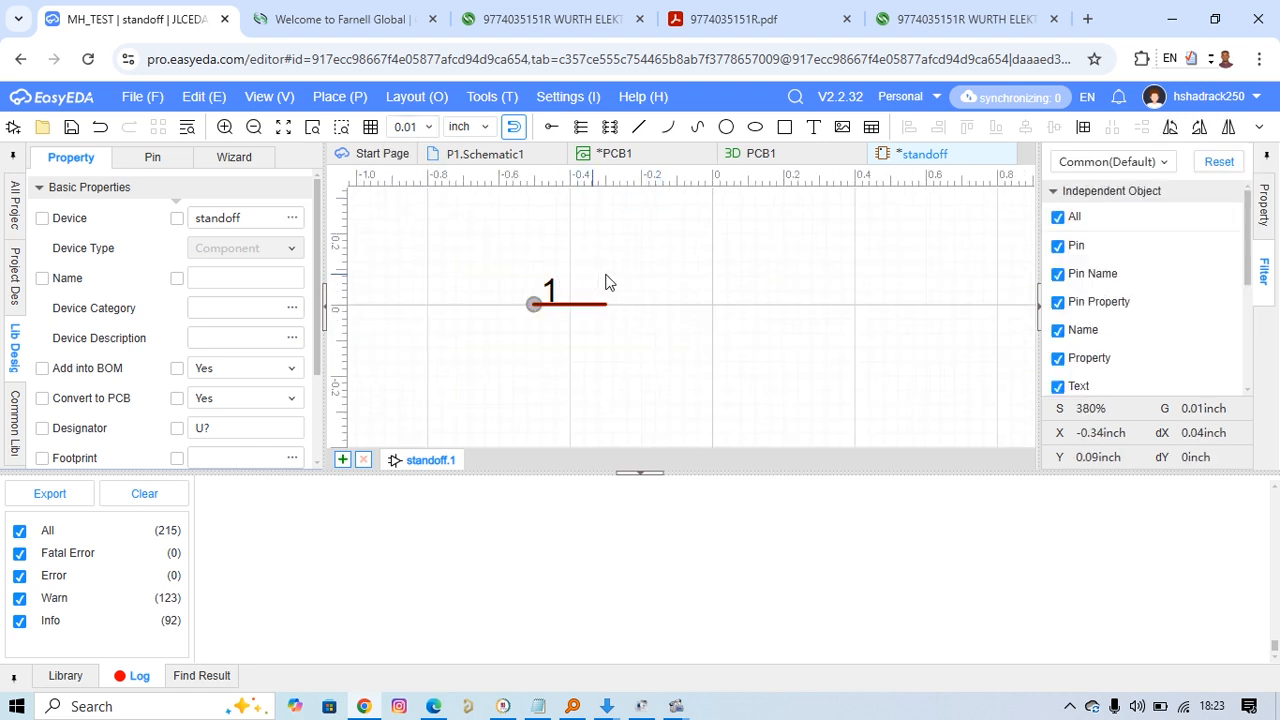
Draw a circle of about 0.06 inch radius centred on the pin's inner end at X -0.3 inch, Y 0 inch
click(727, 127)
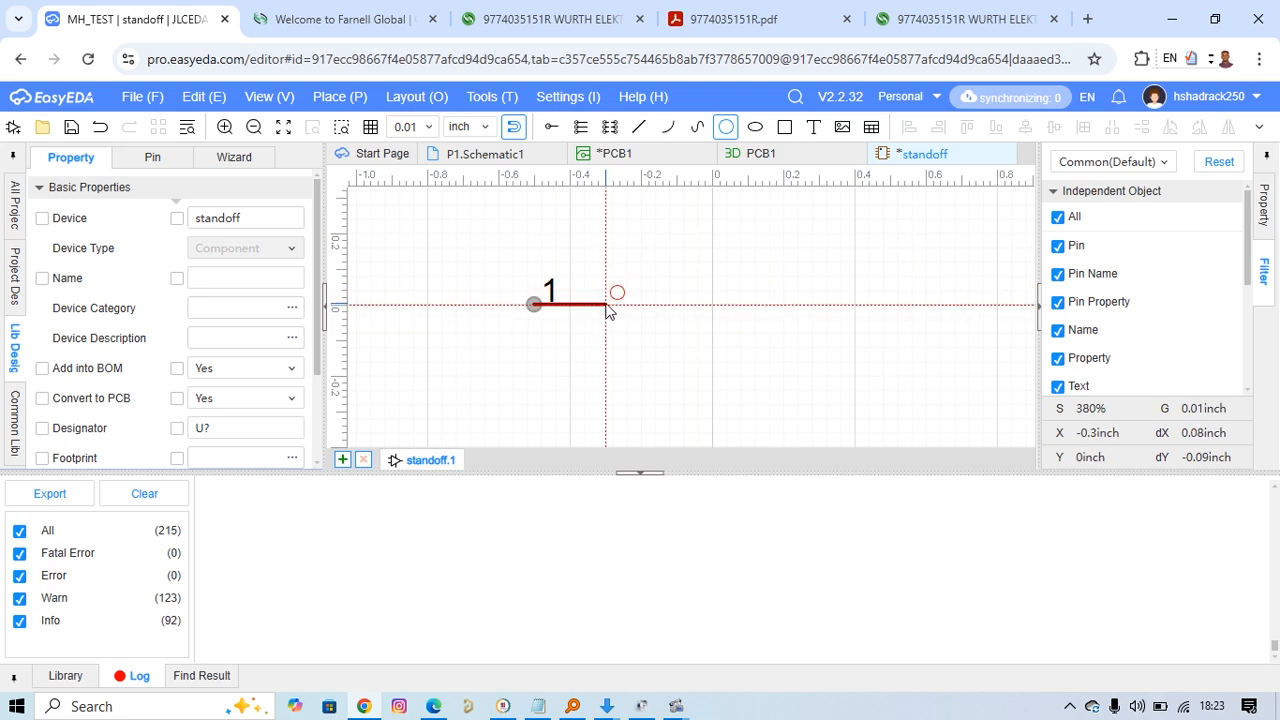
click(605, 304)
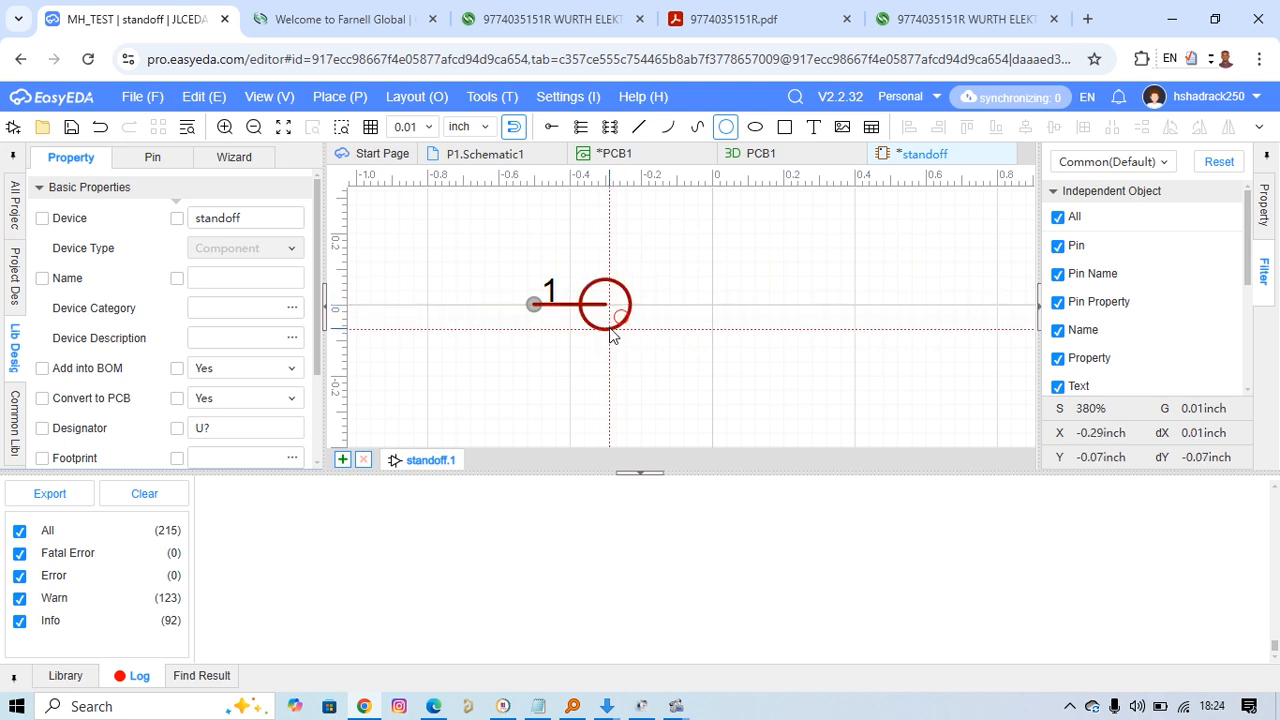
click(612, 334)
key(Escape)
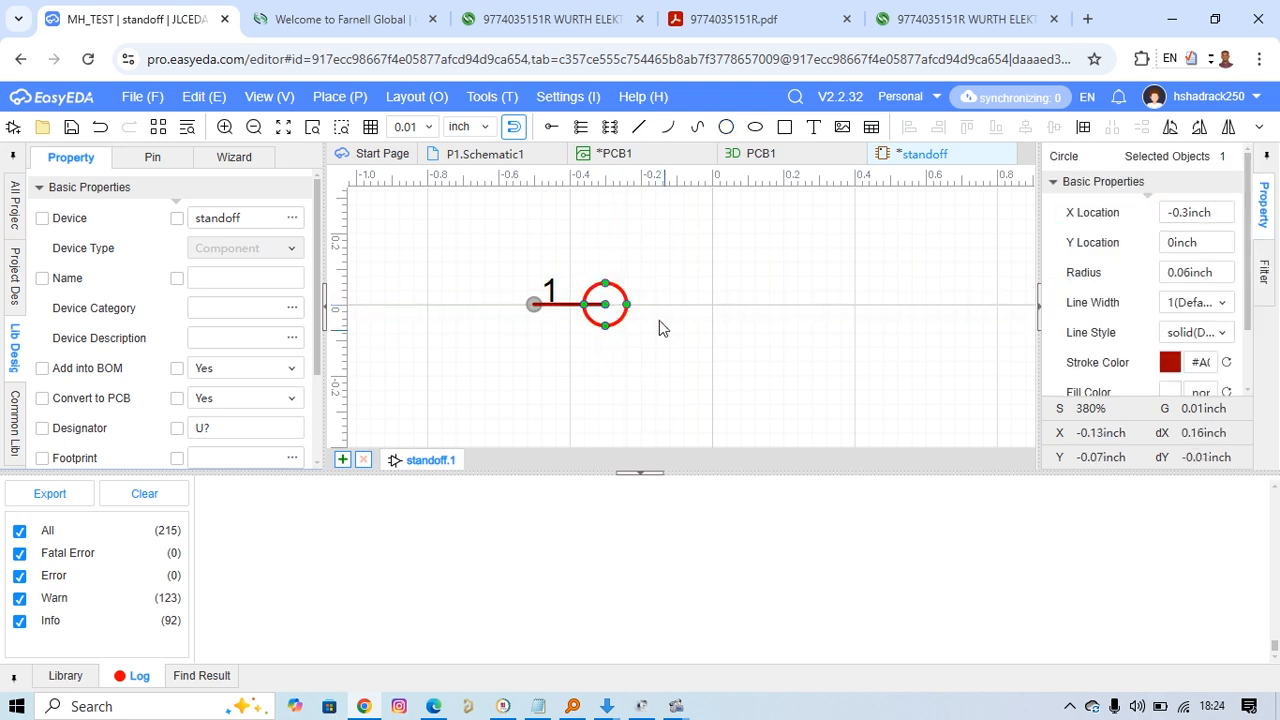
Fill the standoff symbol's circle with dark grey
click(1193, 332)
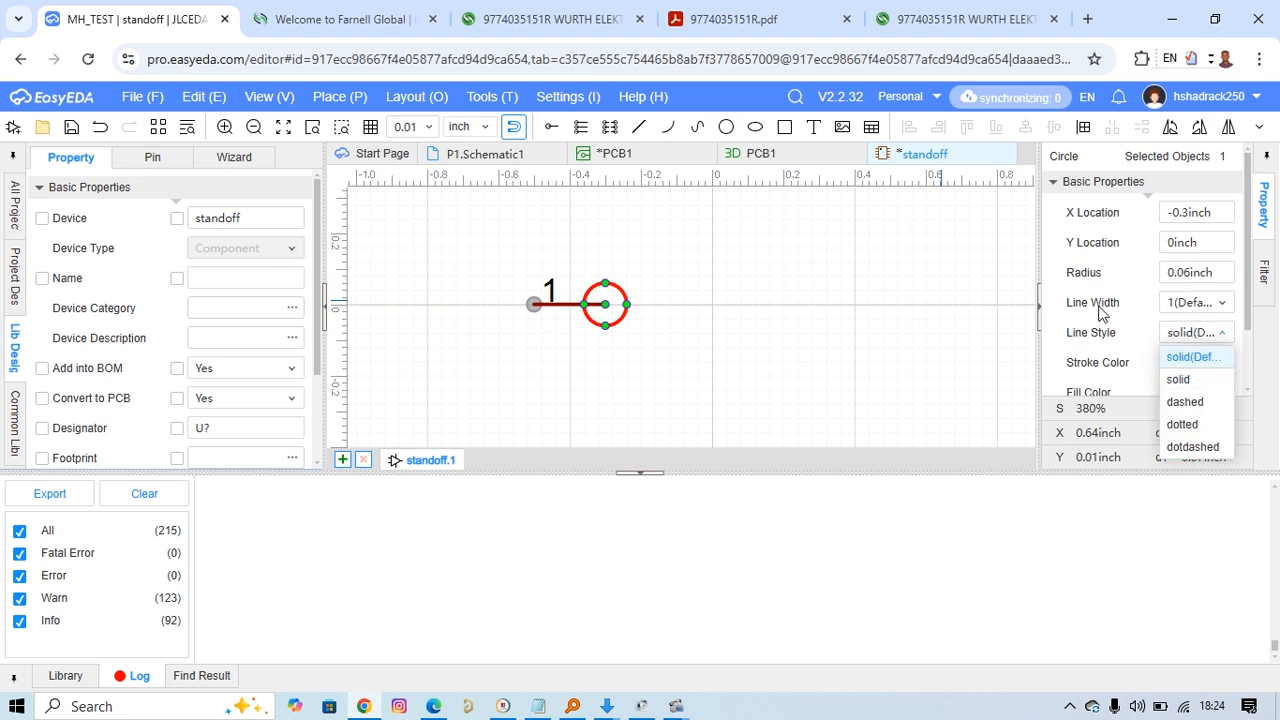
click(1130, 317)
click(1169, 392)
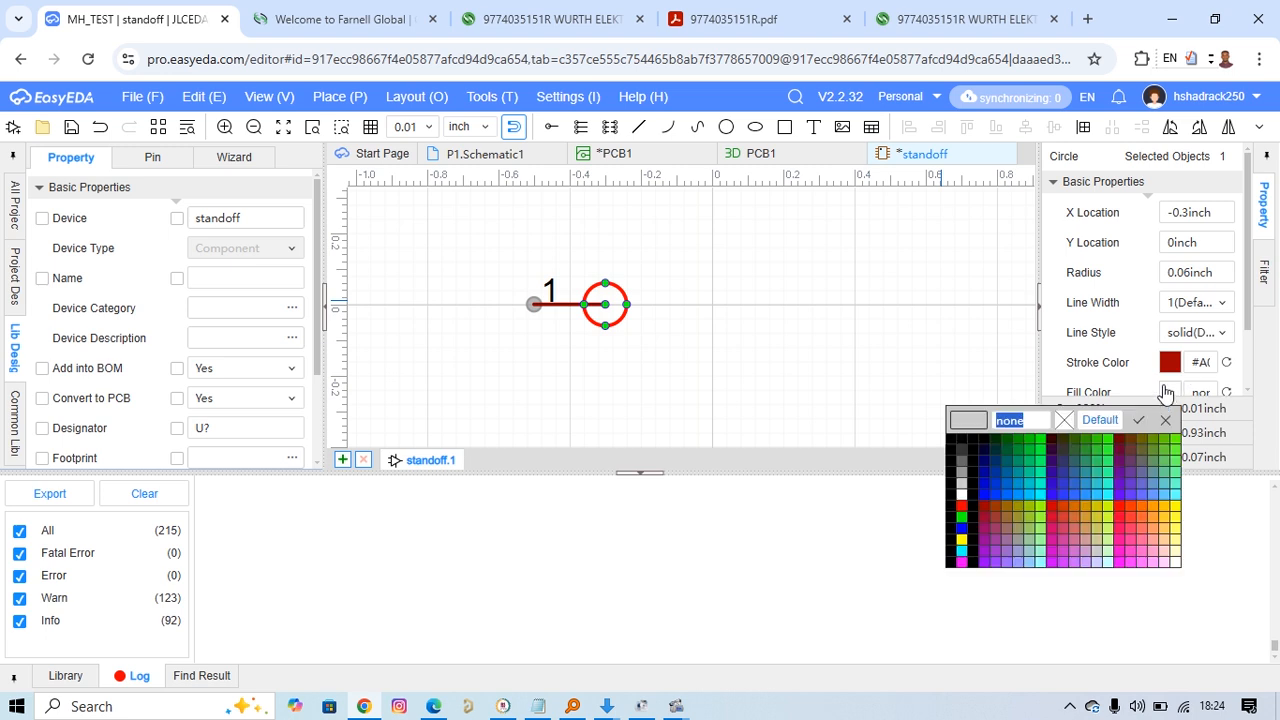
click(963, 468)
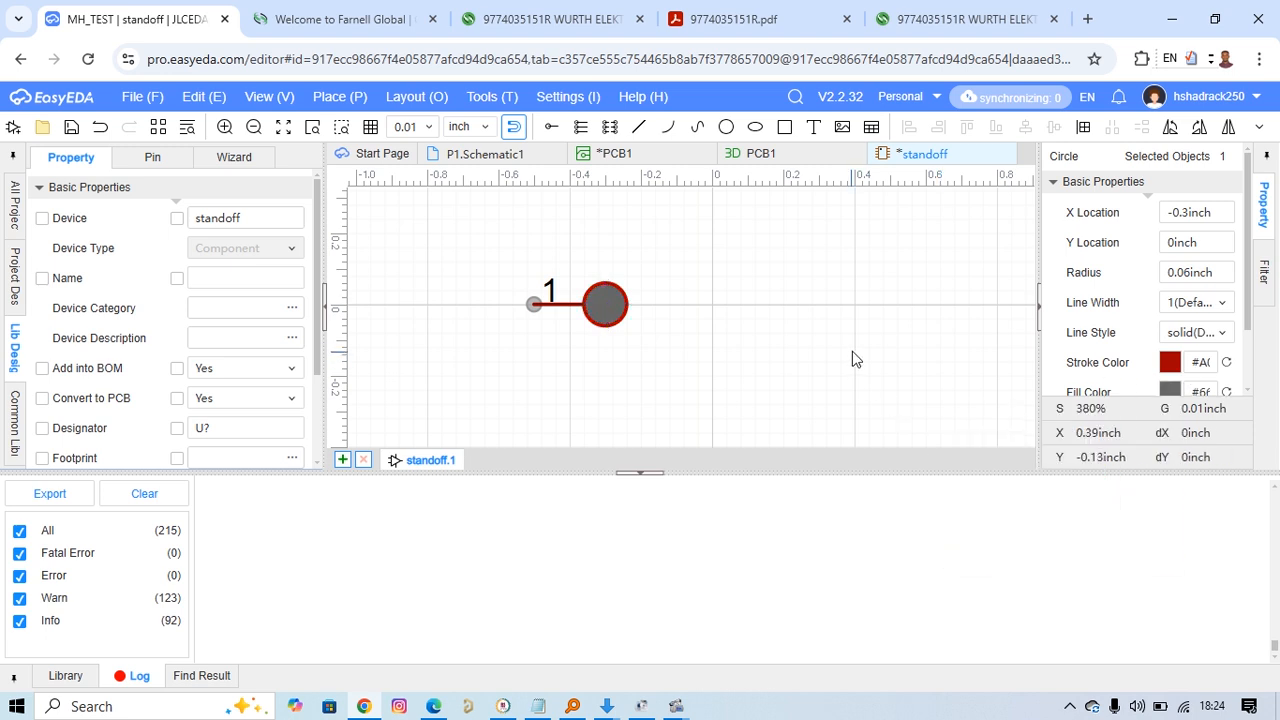
click(852, 351)
Set the circle's line width to 5 and save the standoff symbol
click(605, 303)
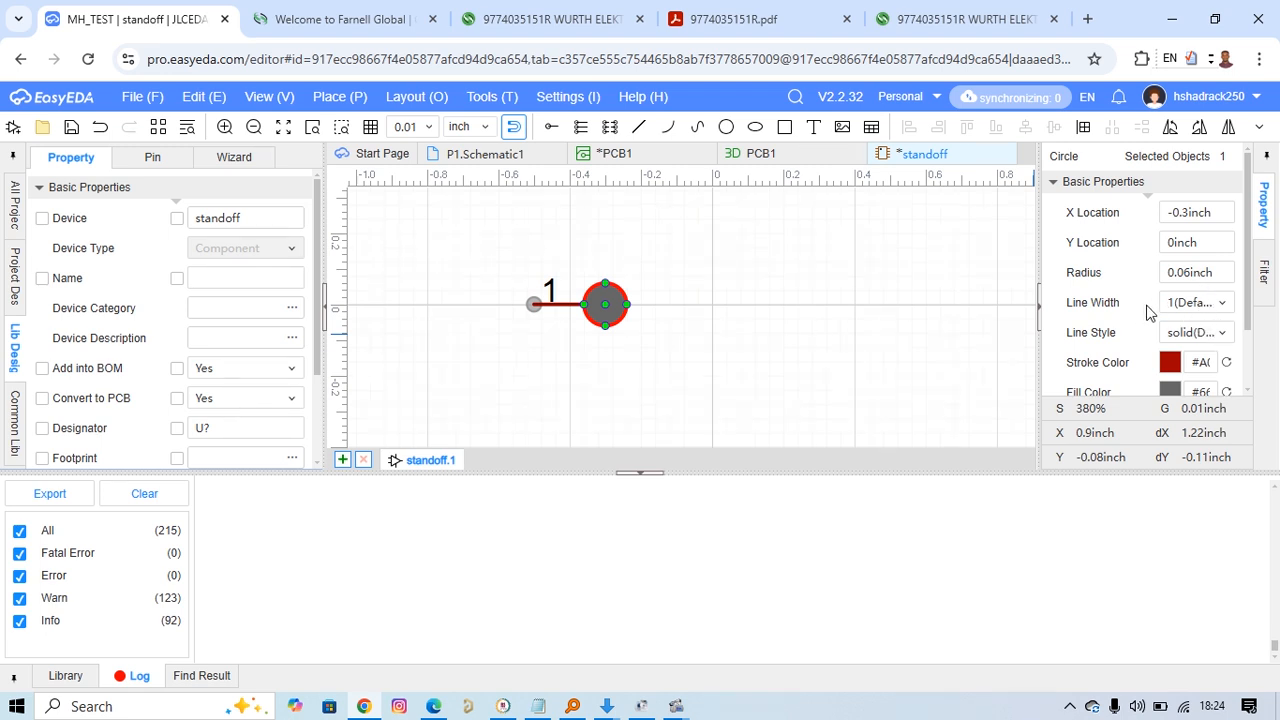
click(1185, 305)
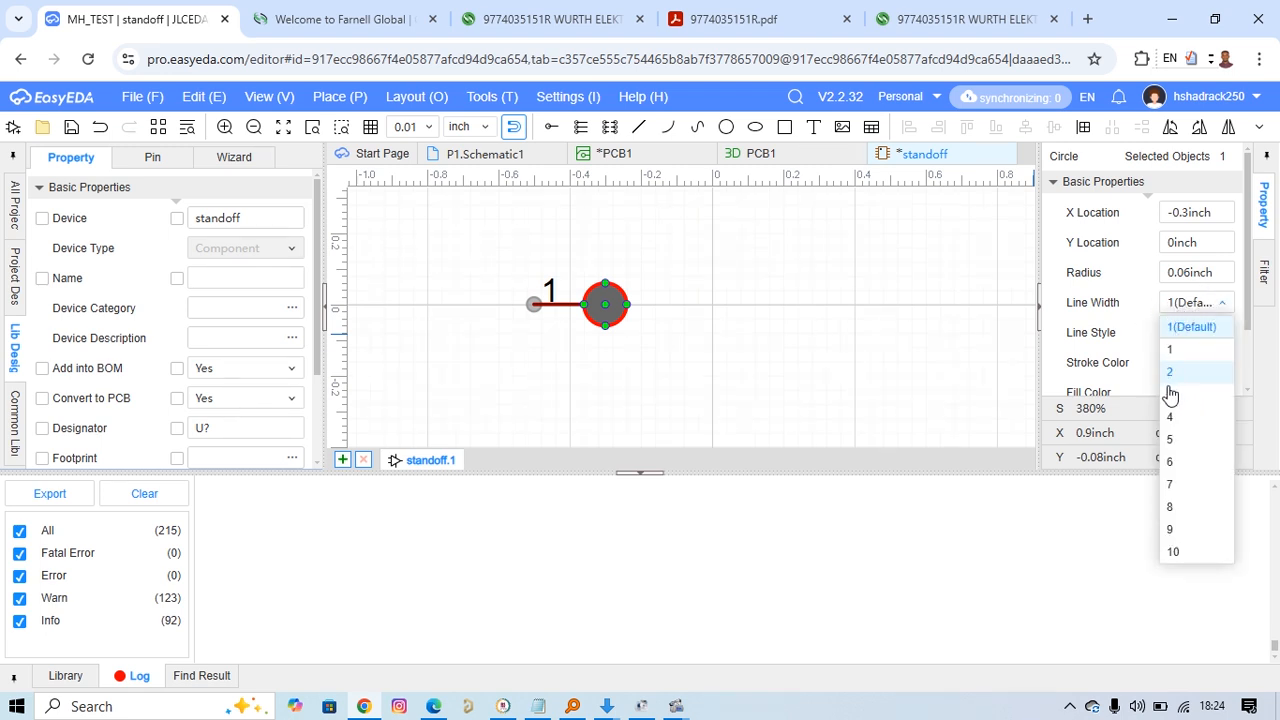
click(1170, 439)
click(926, 276)
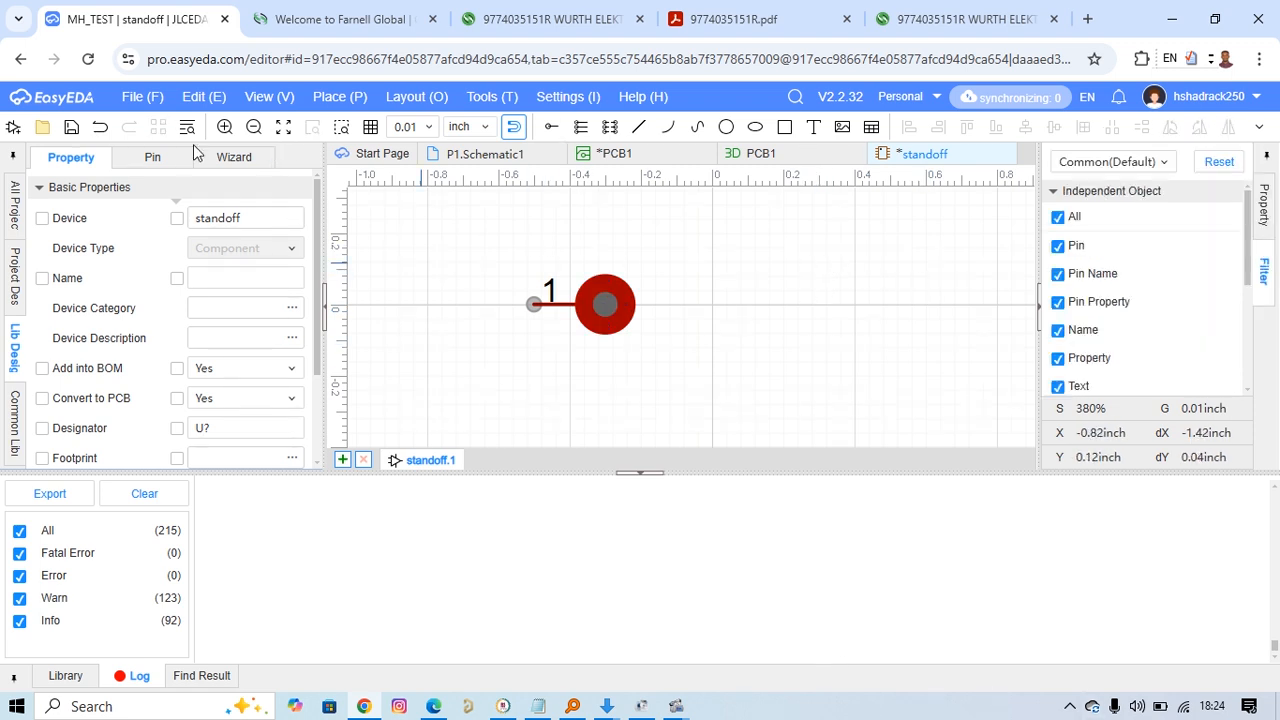
click(71, 128)
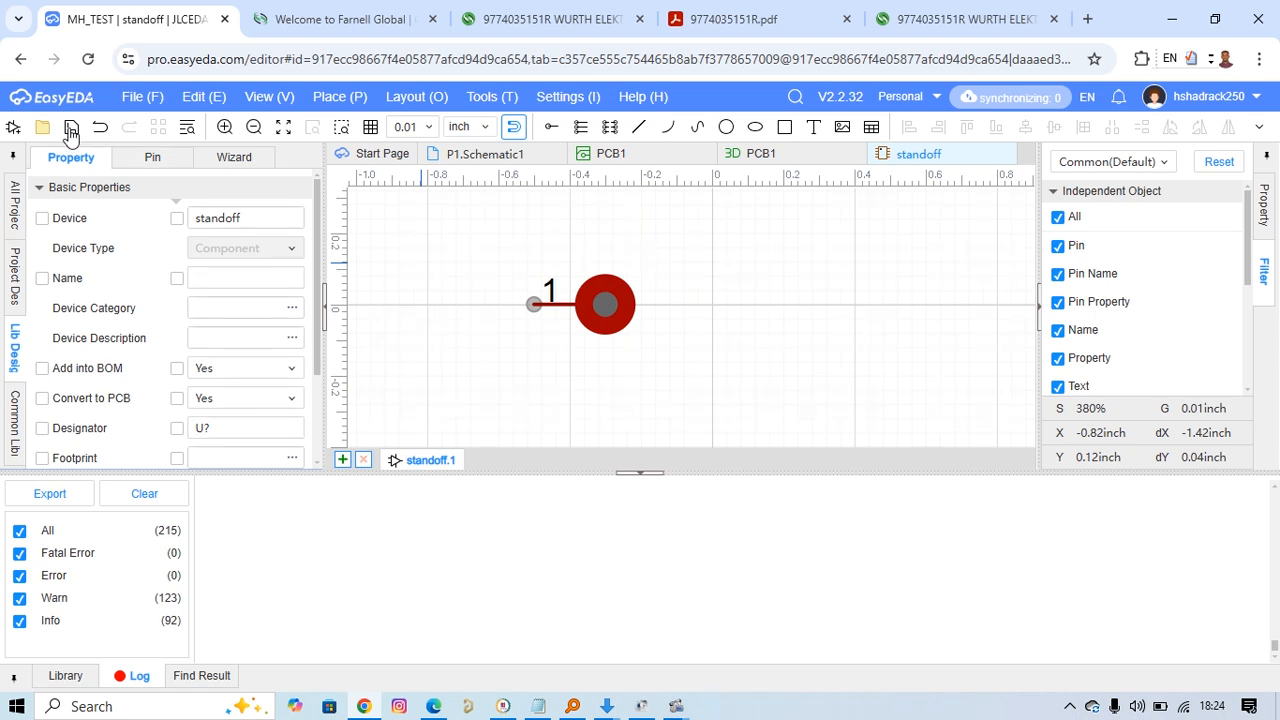
Create a new personal footprint named standoff
click(143, 97)
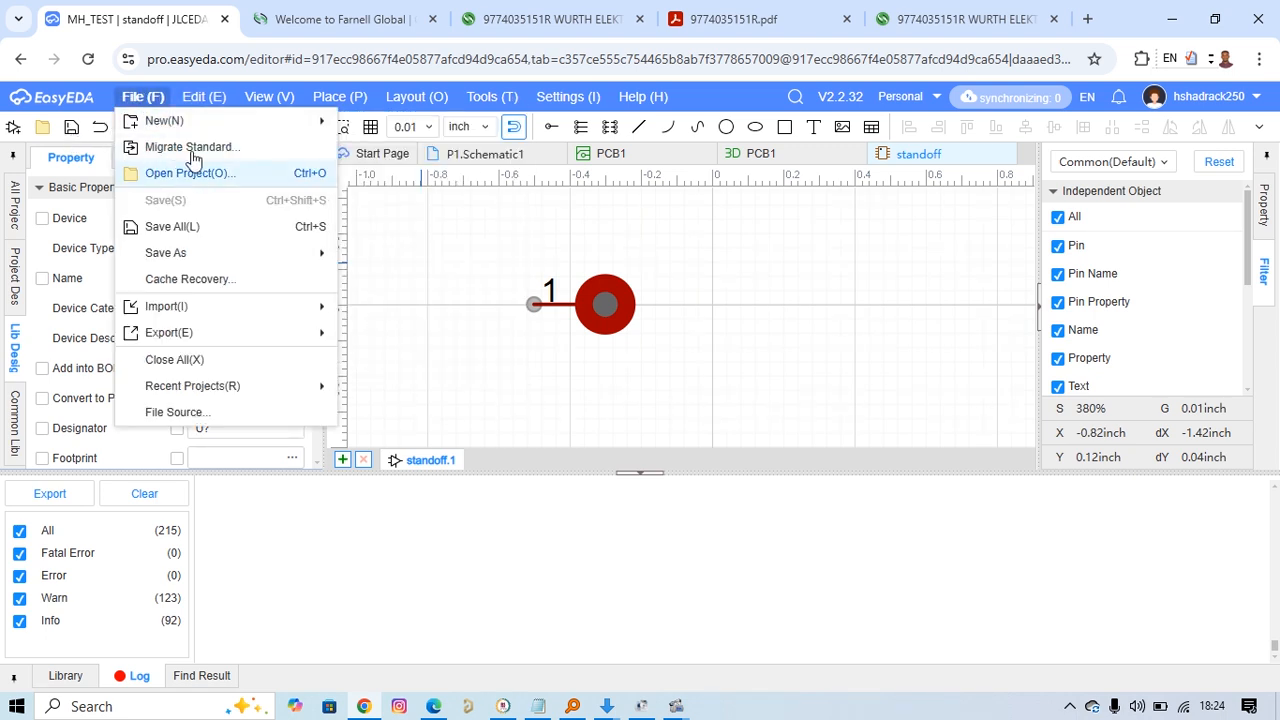
mouse_move(195, 124)
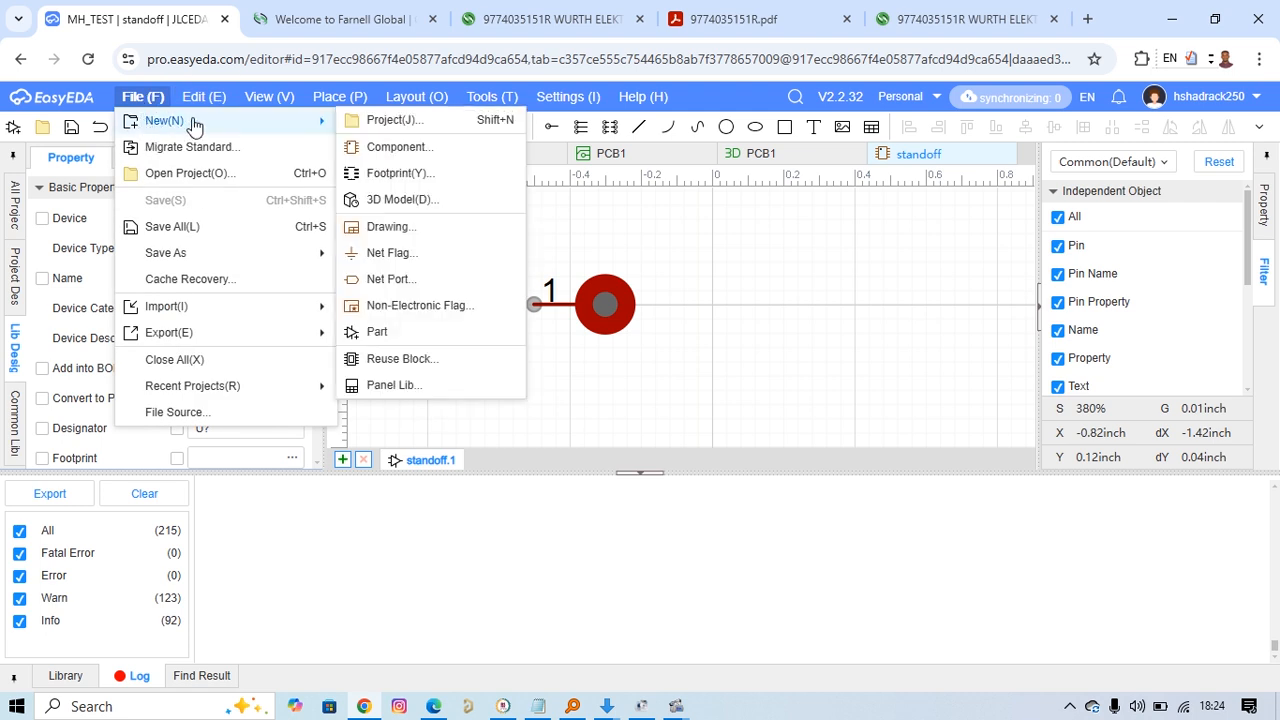
click(425, 177)
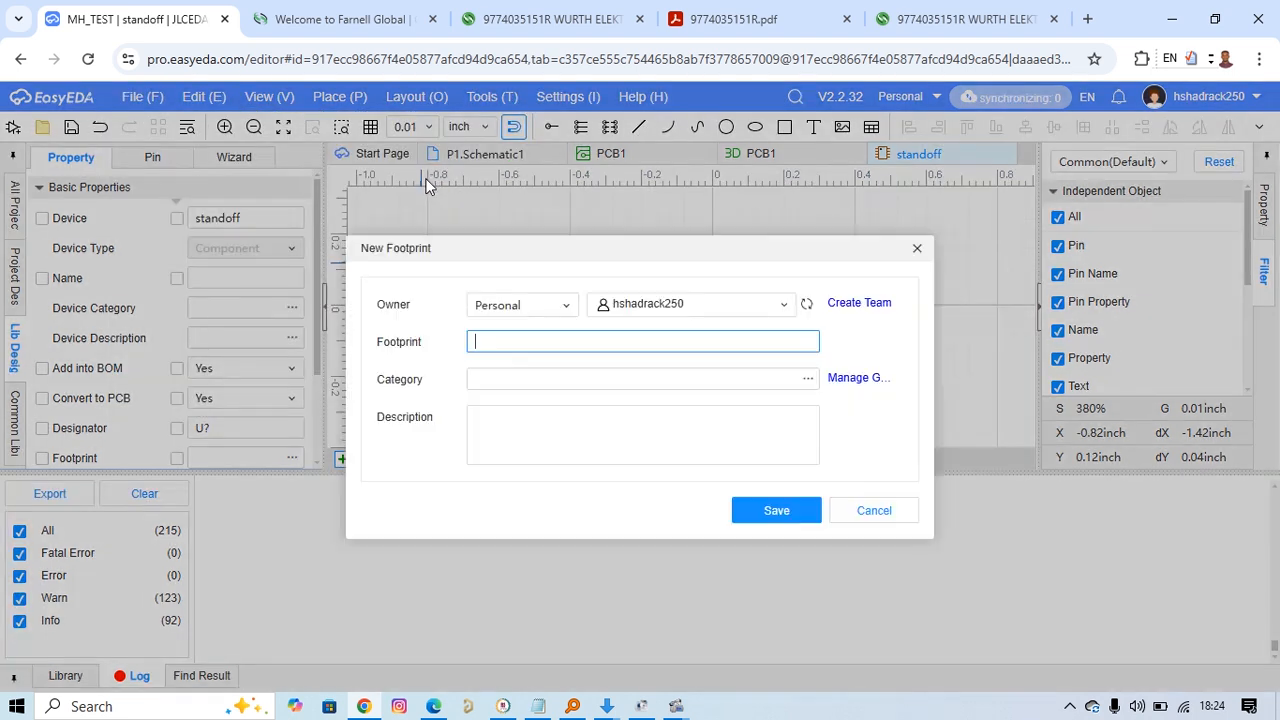
text(sta)
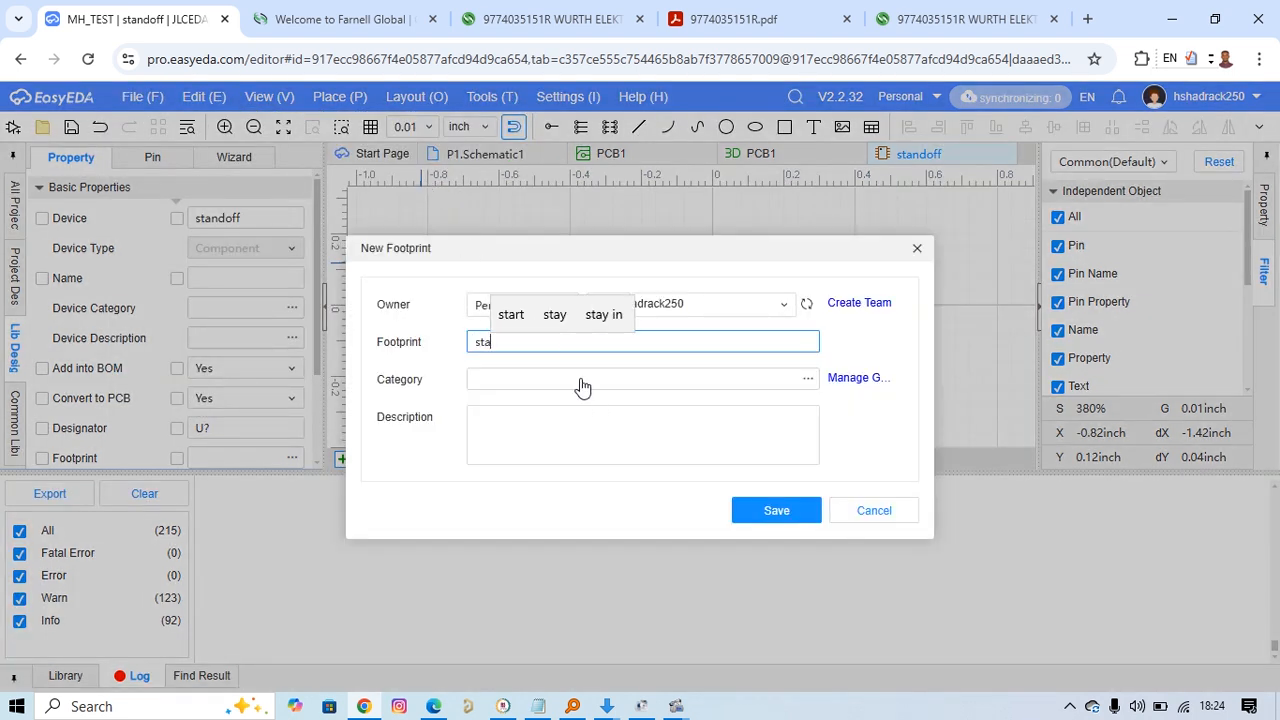
text(ndoff)
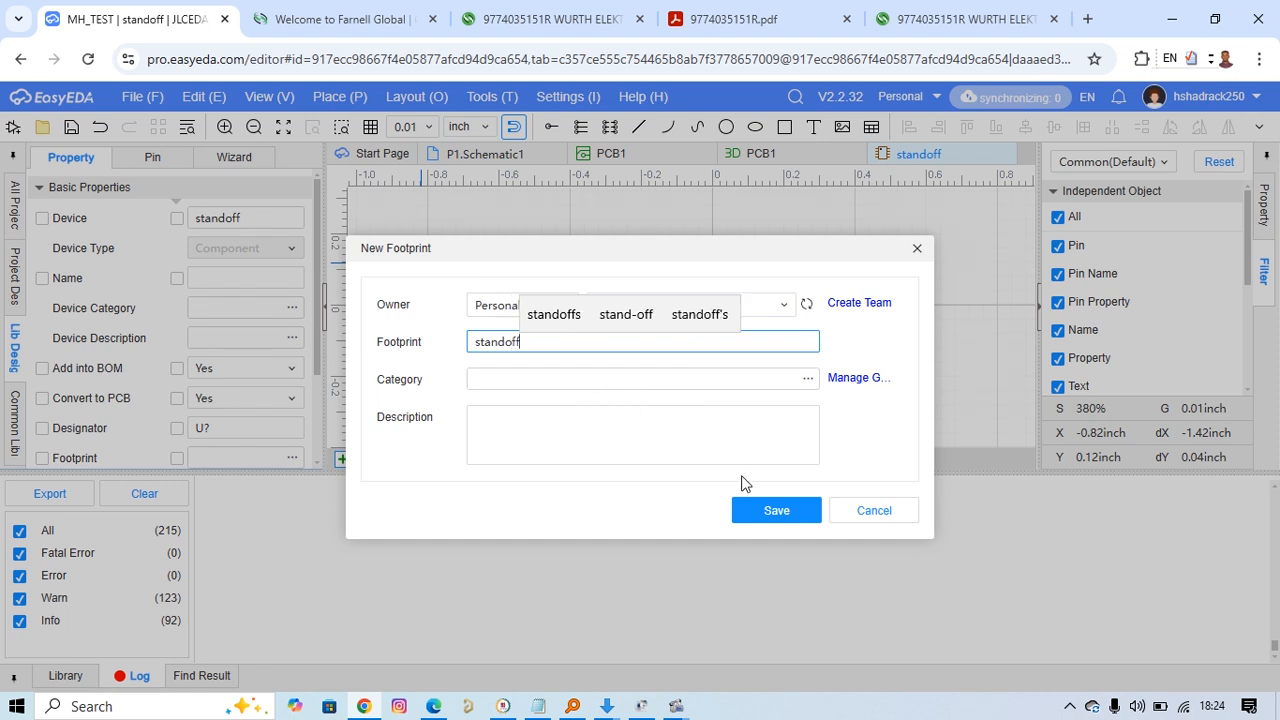
click(774, 510)
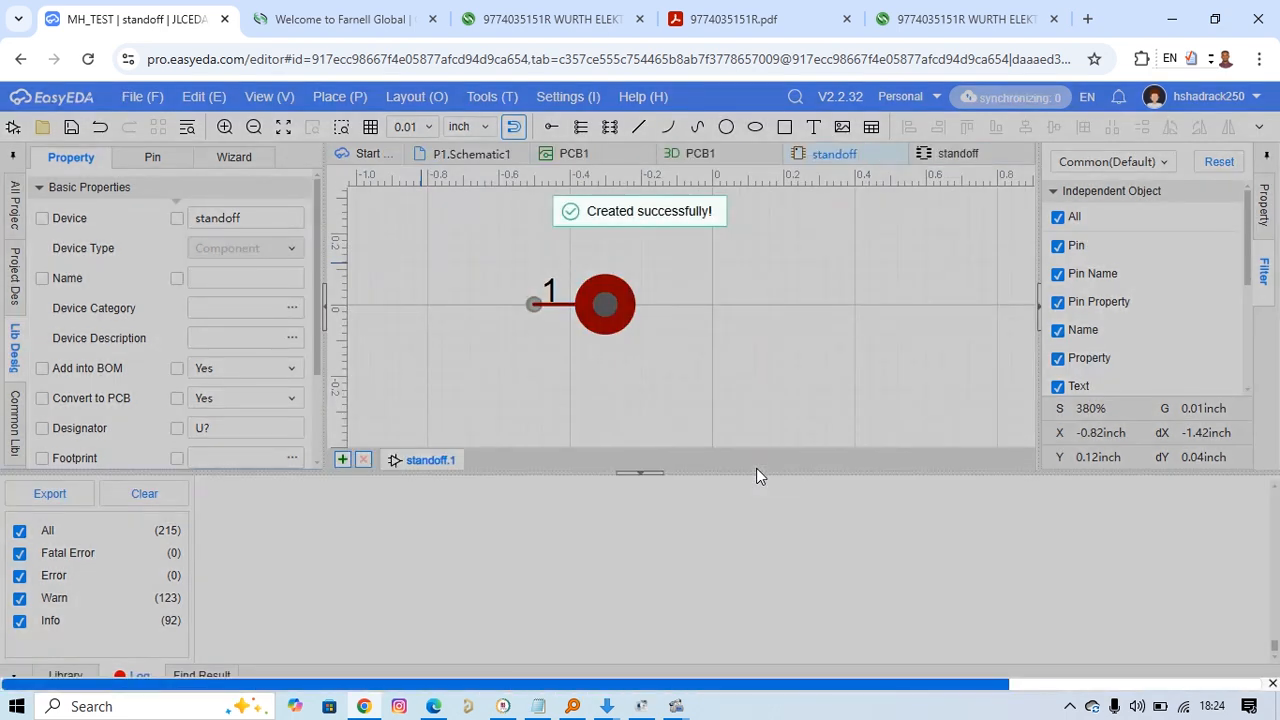
click(920, 14)
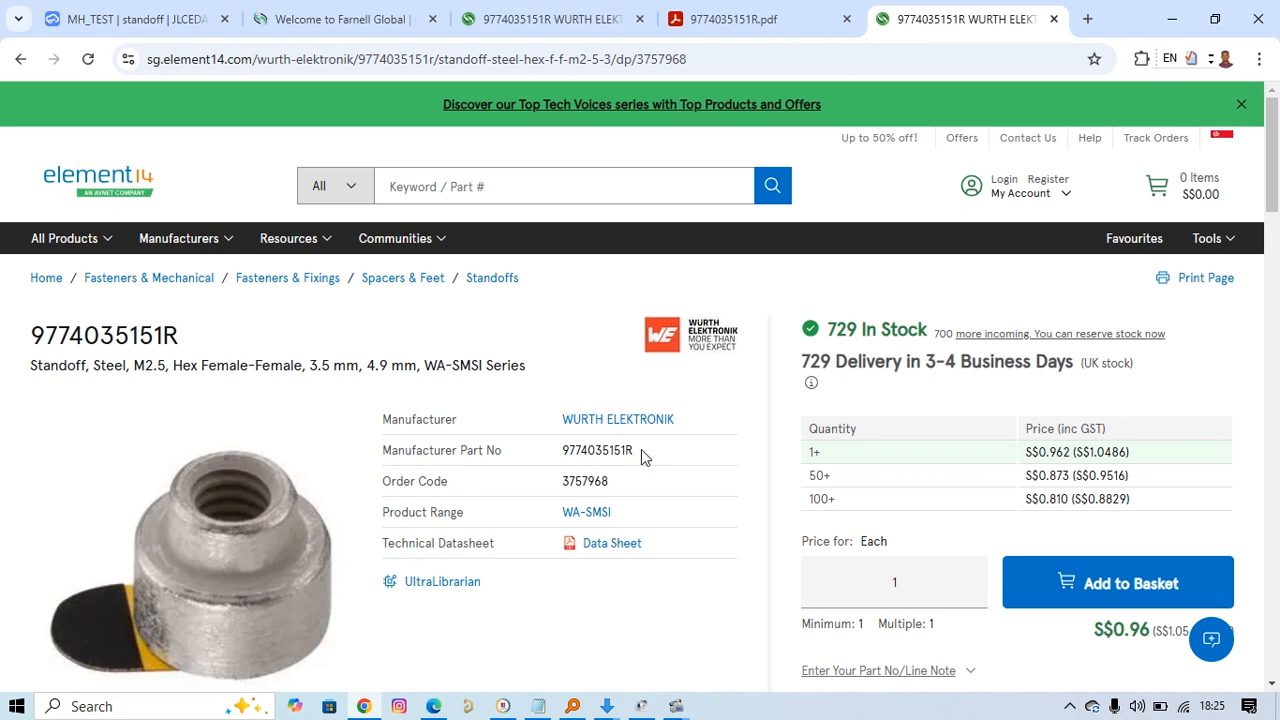
drag(641, 451, 543, 483)
click(715, 22)
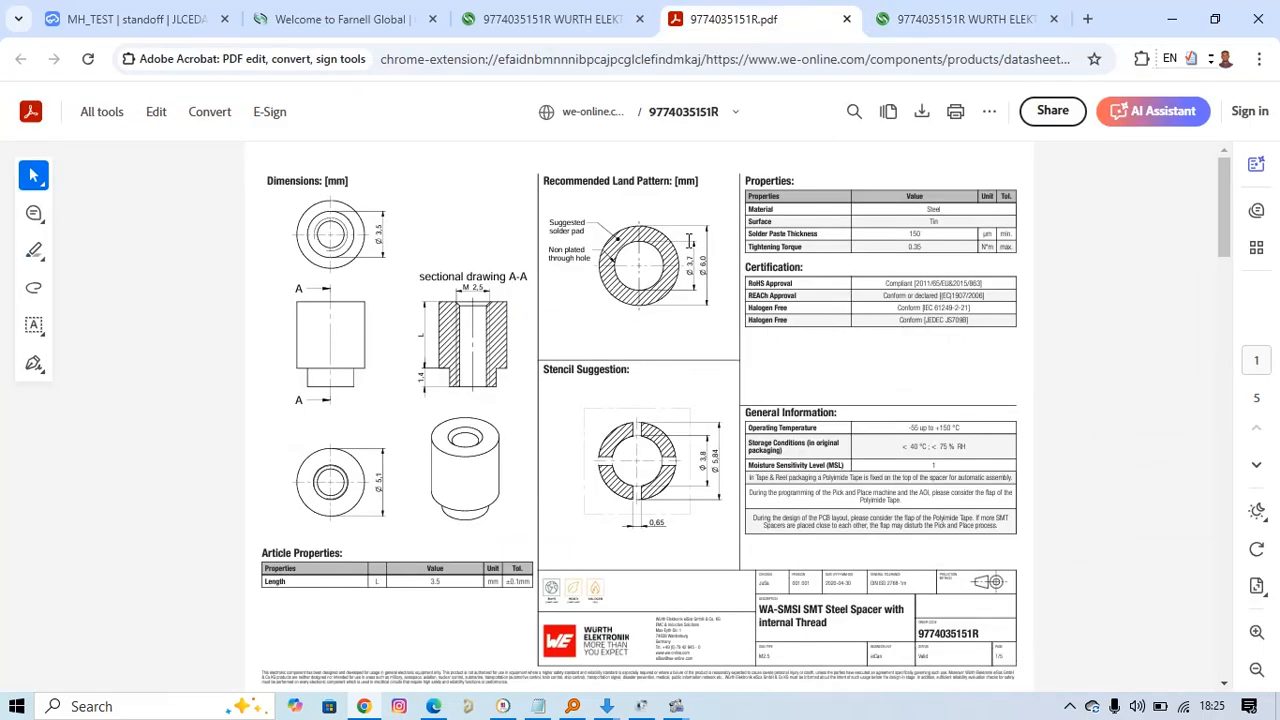
click(300, 17)
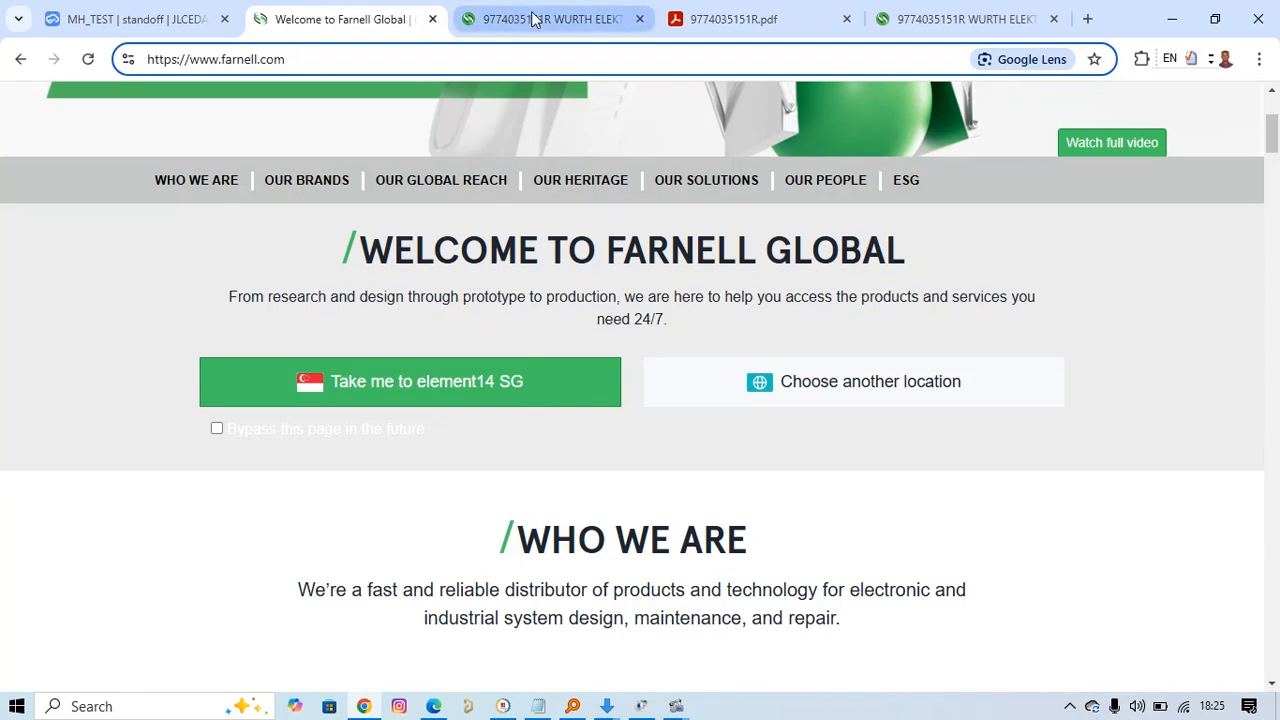
click(90, 20)
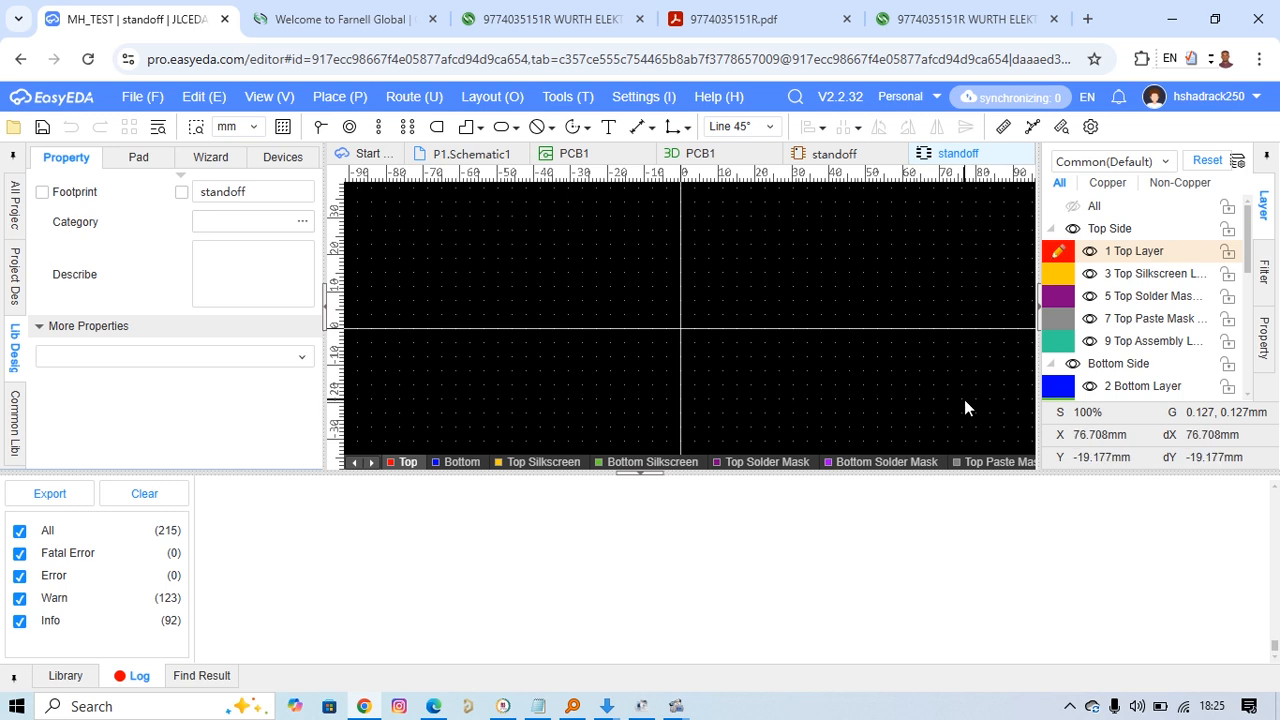
Place pad 1 near the footprint's origin at about X 0.51 mm, Y 0.38 mm, and select it
click(349, 128)
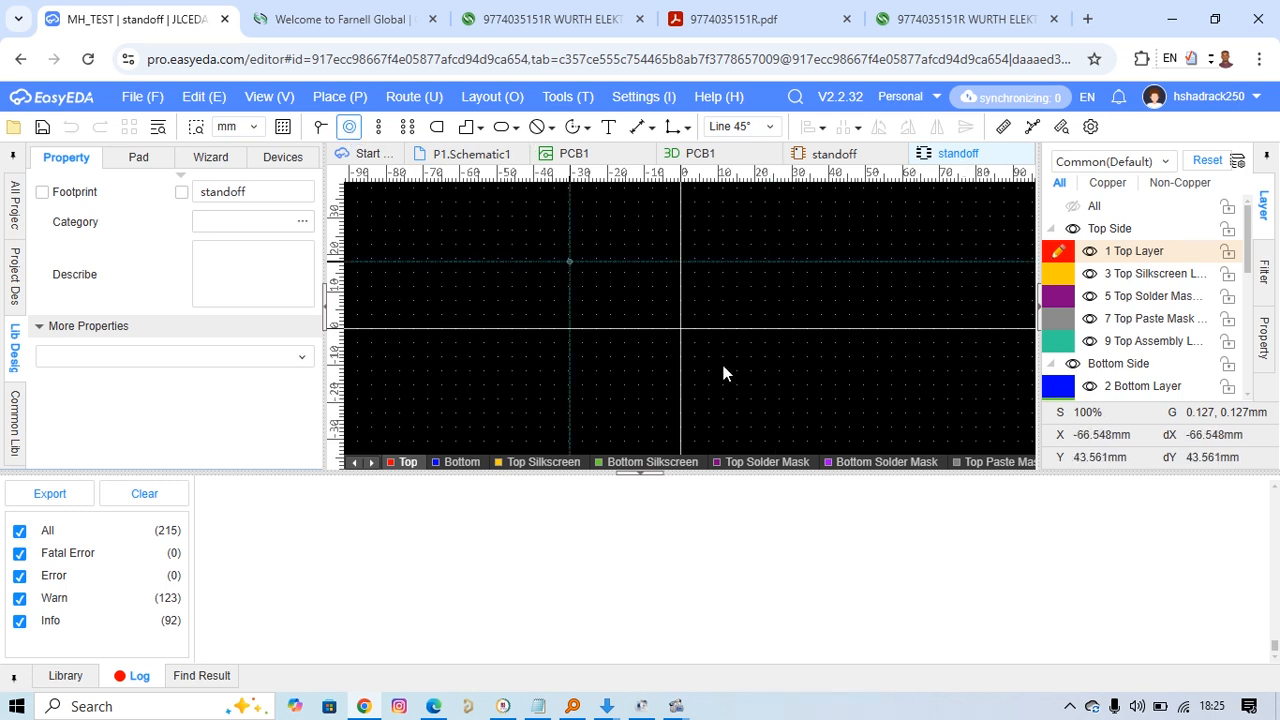
click(683, 327)
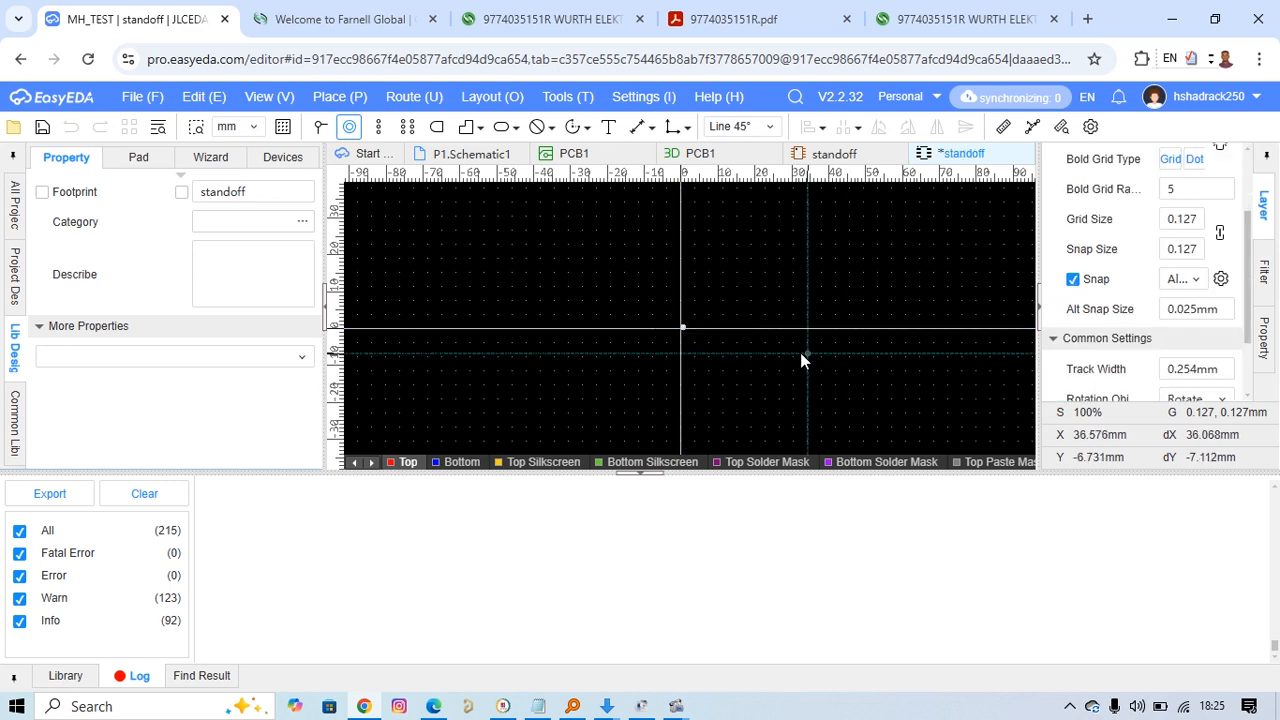
scroll(786, 350, up, 5)
key(Escape)
scroll(671, 341, up, 4)
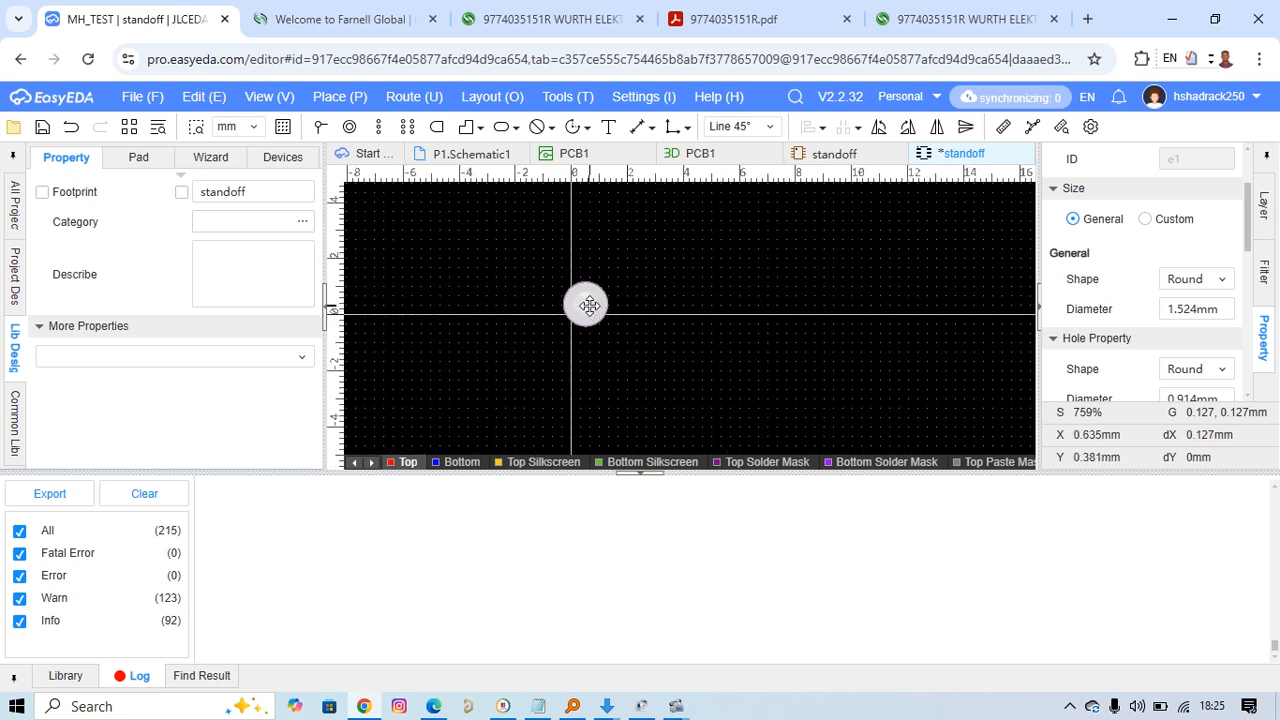
click(680, 303)
click(588, 304)
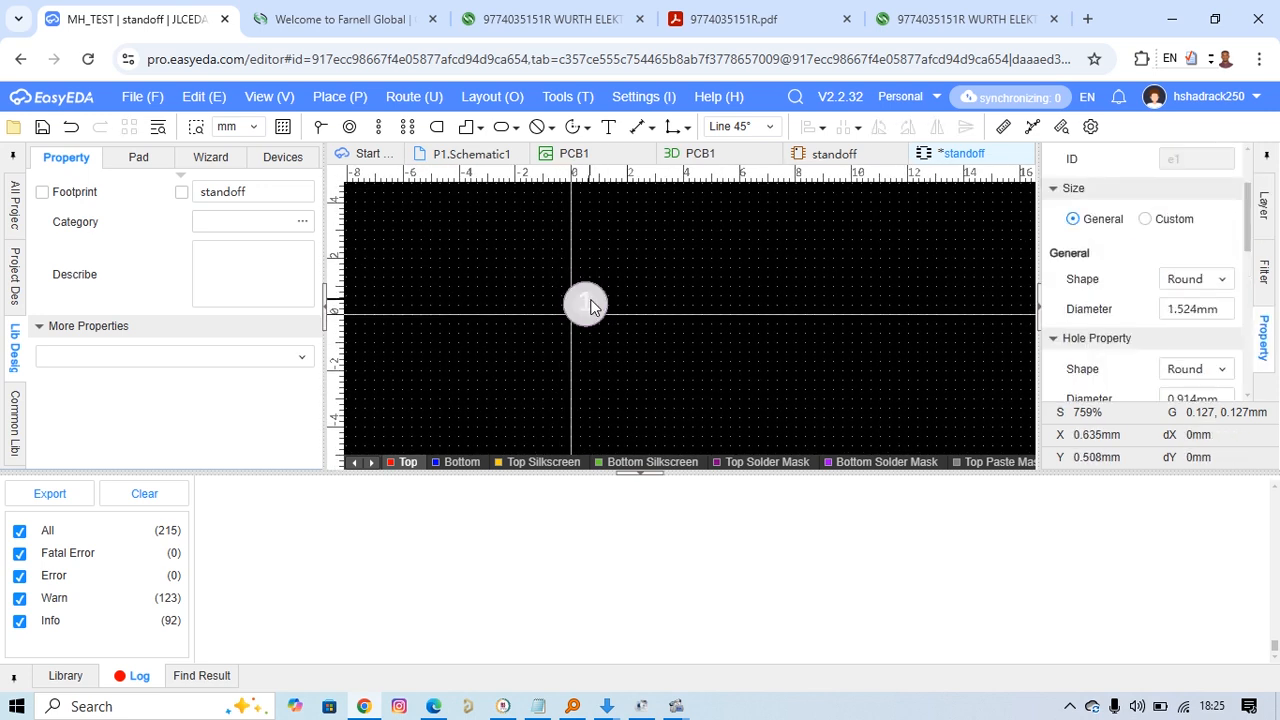
Following the data sheet's recommended land pattern, set pad 1's diameter to 6 mm and its hole diameter to 3.7 mm
click(943, 21)
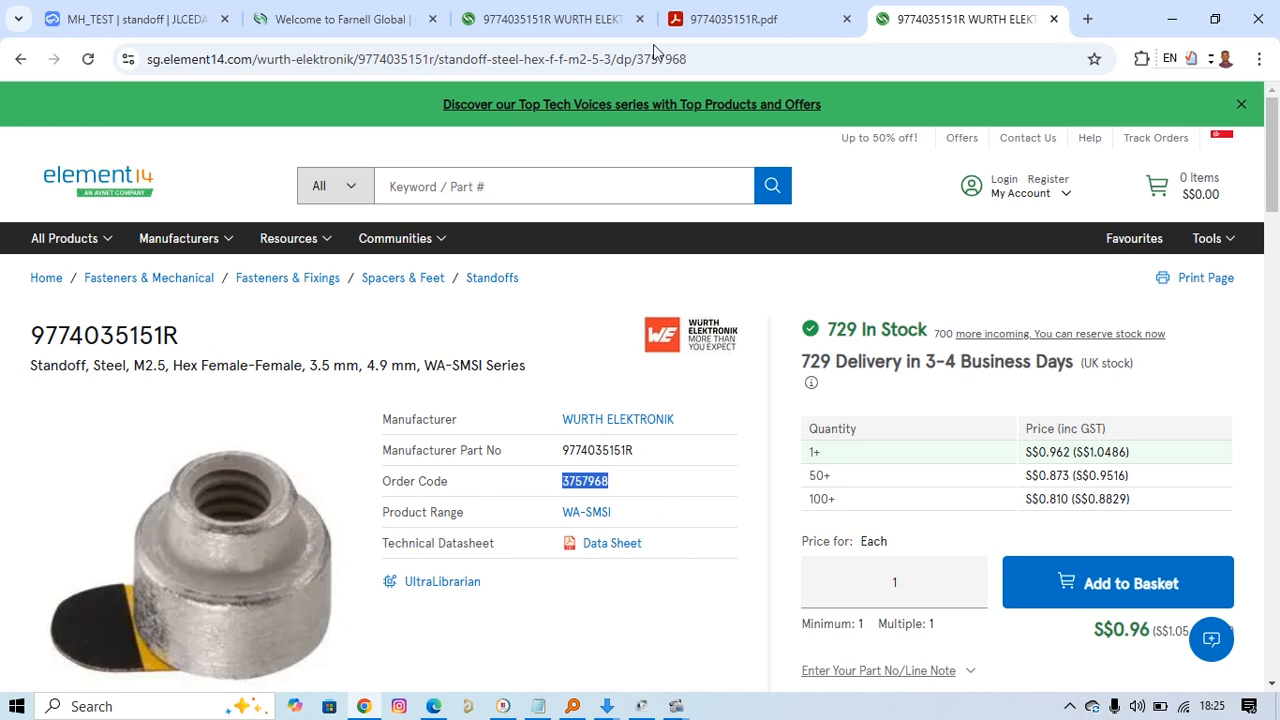
click(722, 20)
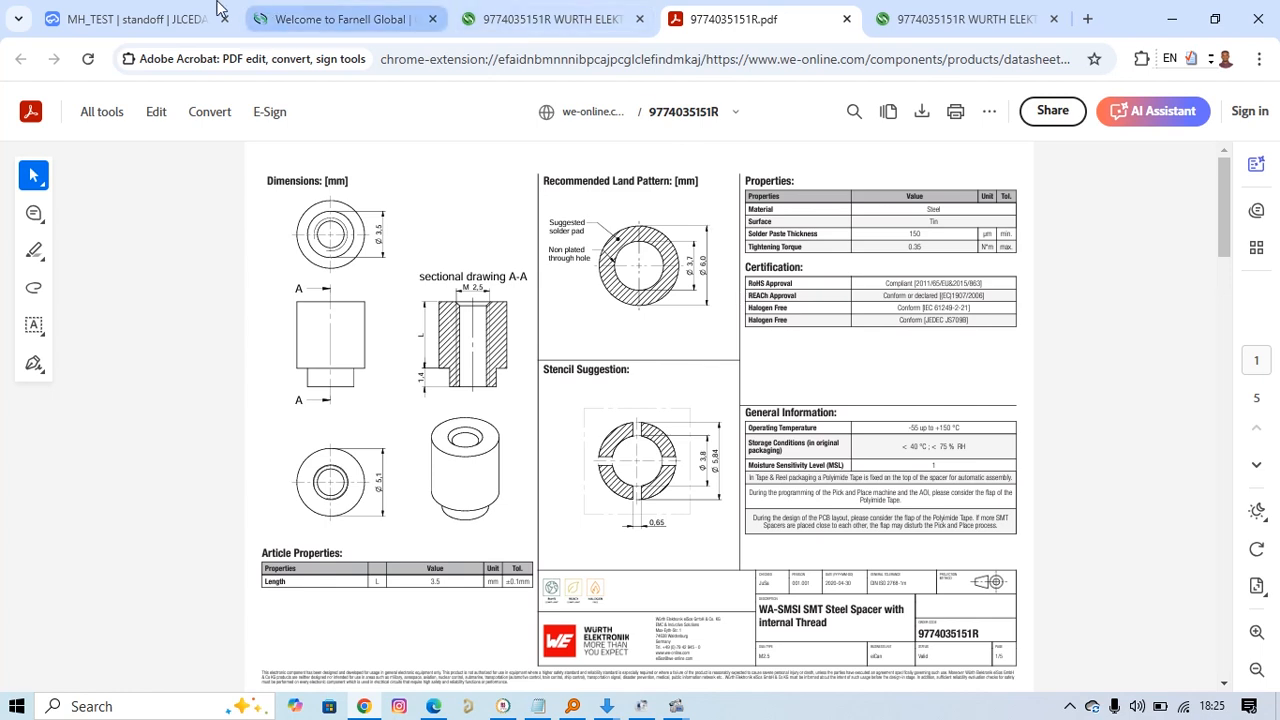
click(160, 22)
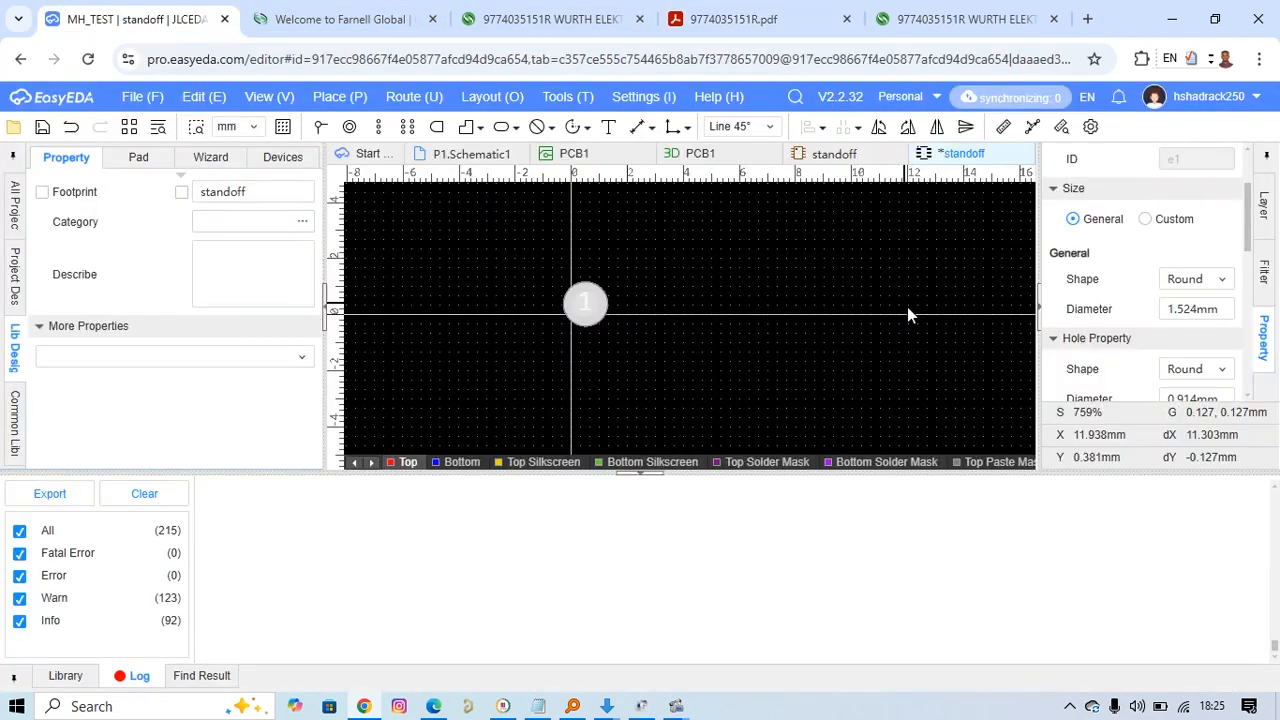
click(1207, 310)
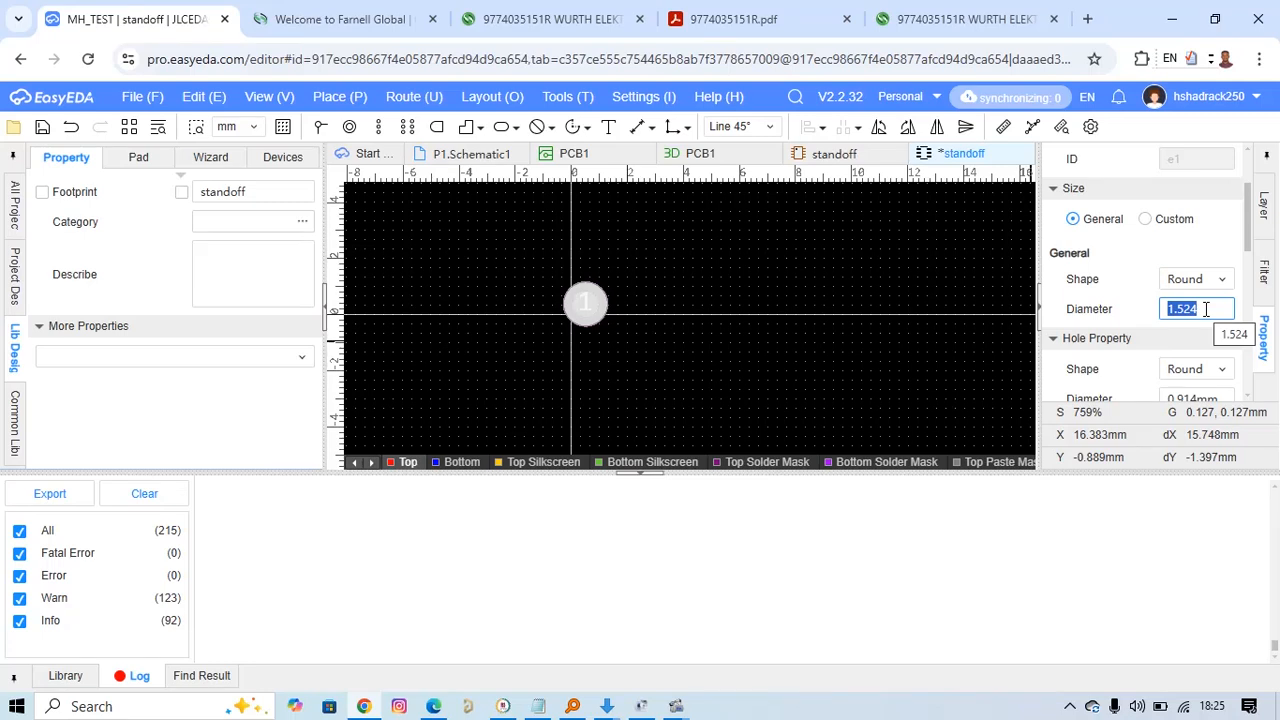
text(6)
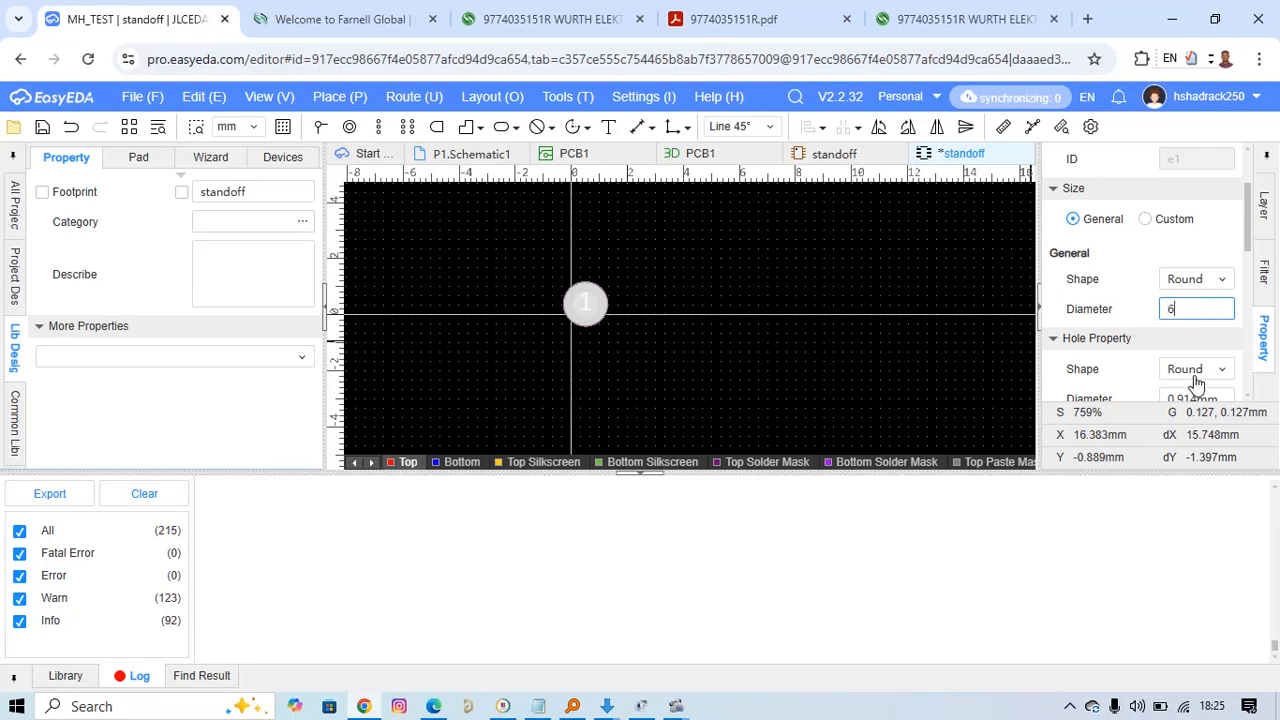
key(Return)
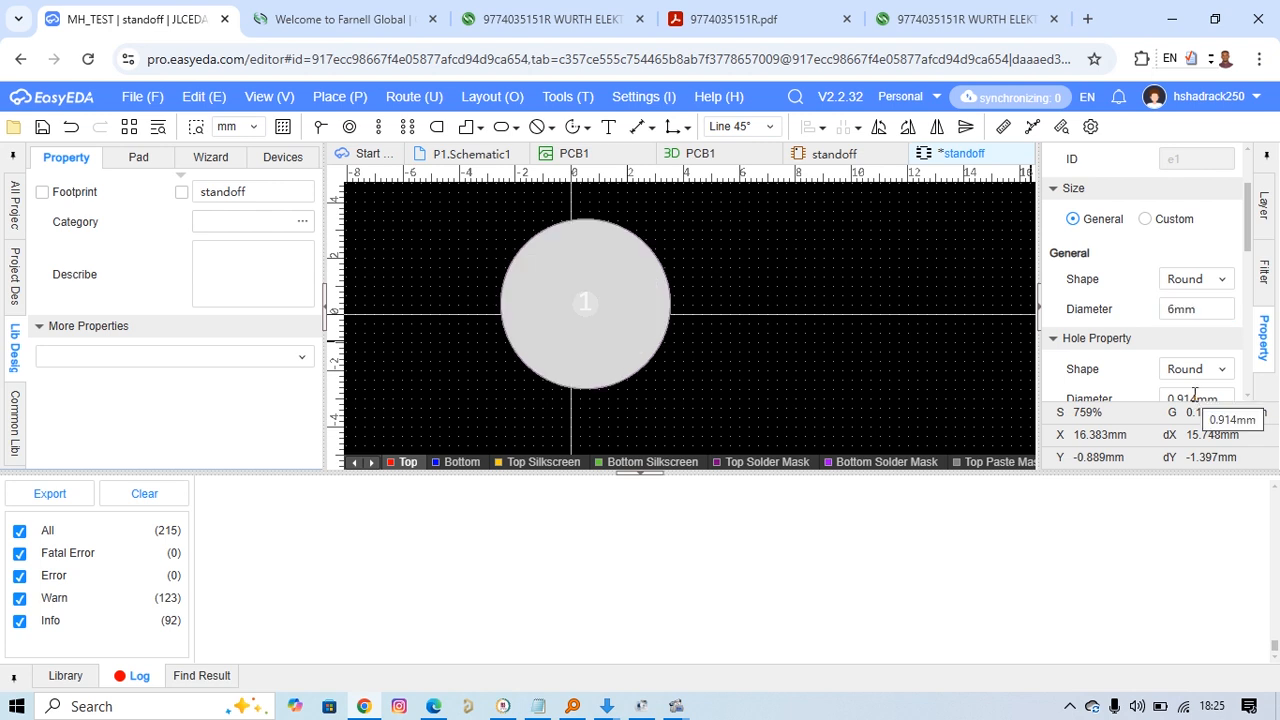
click(1195, 397)
text(3.7)
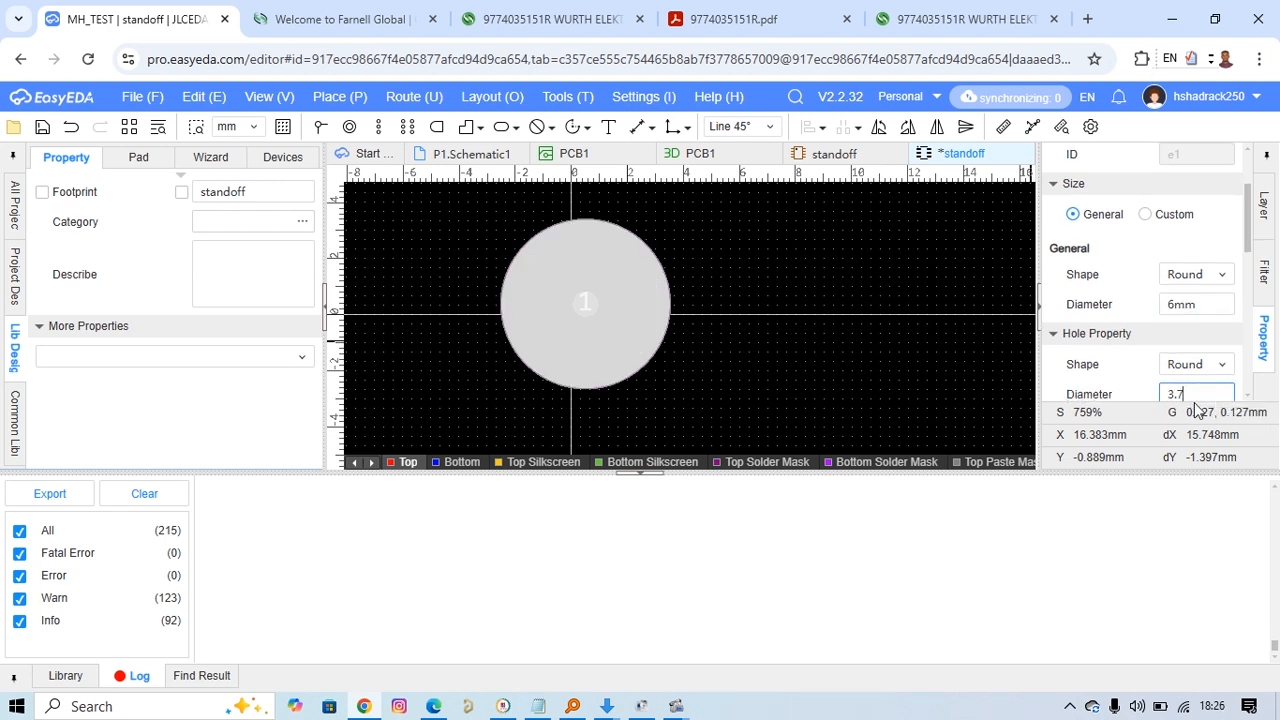
key(Return)
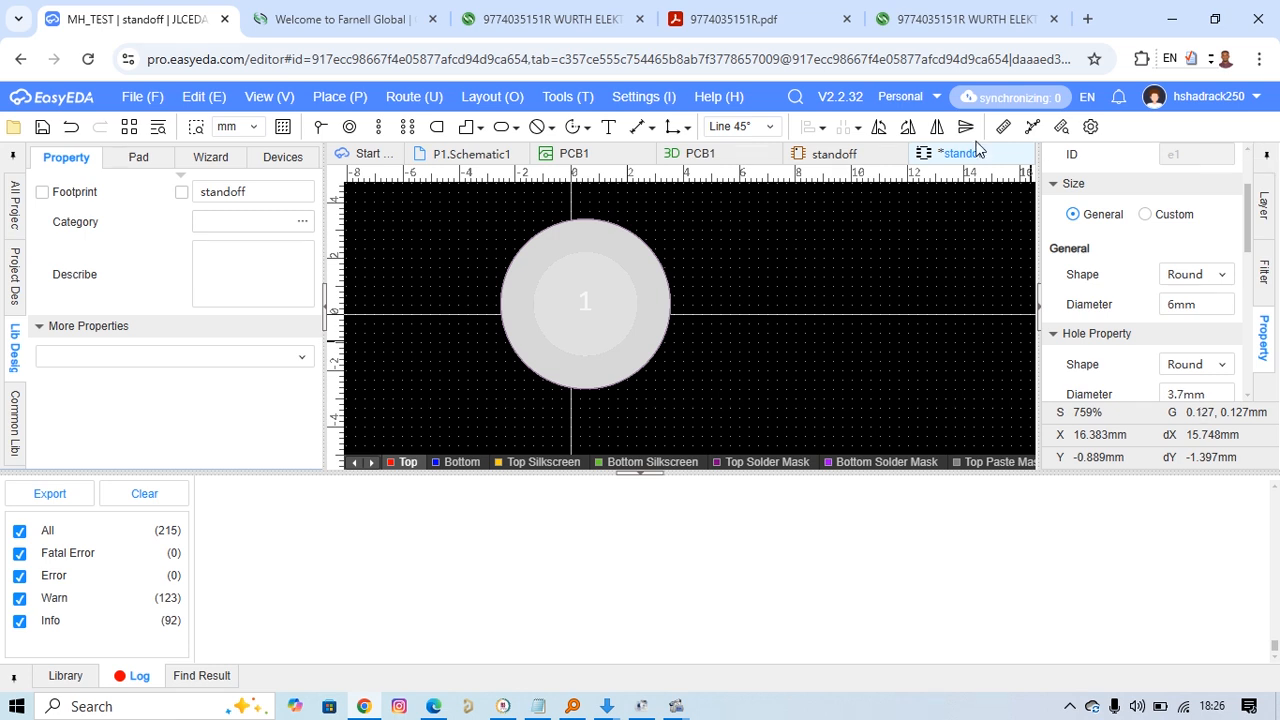
click(829, 257)
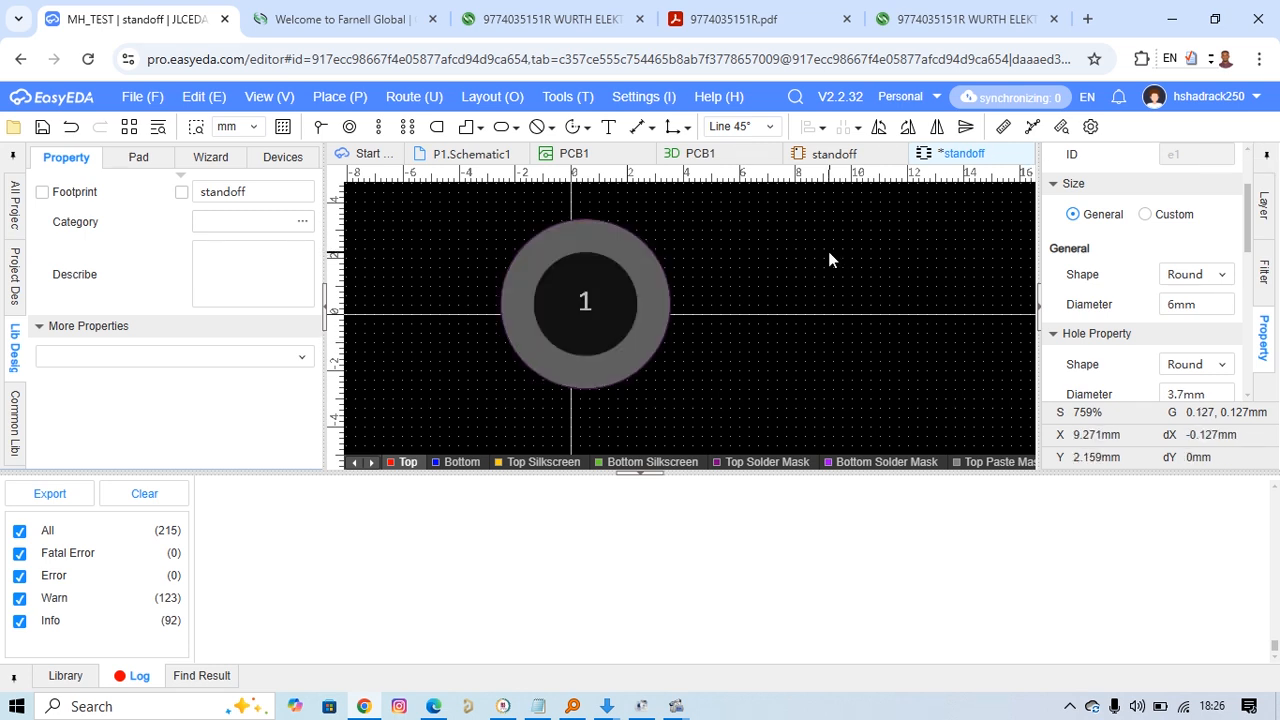
click(634, 291)
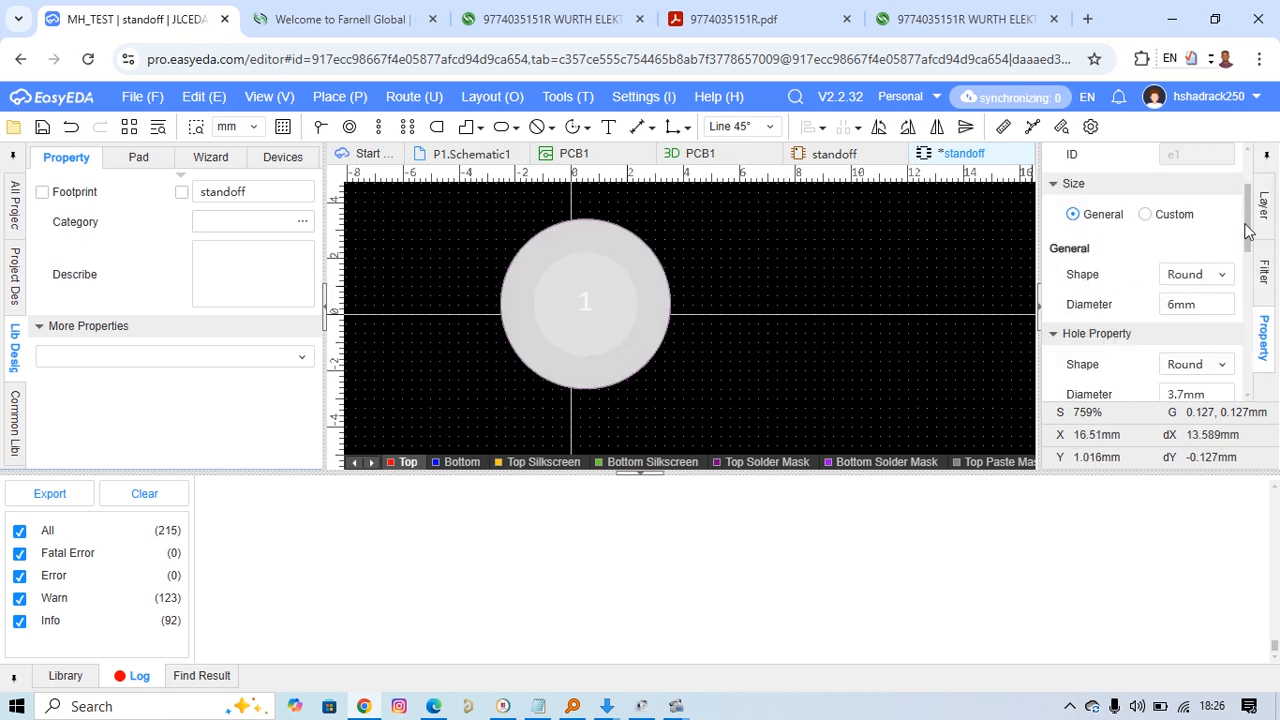
click(864, 282)
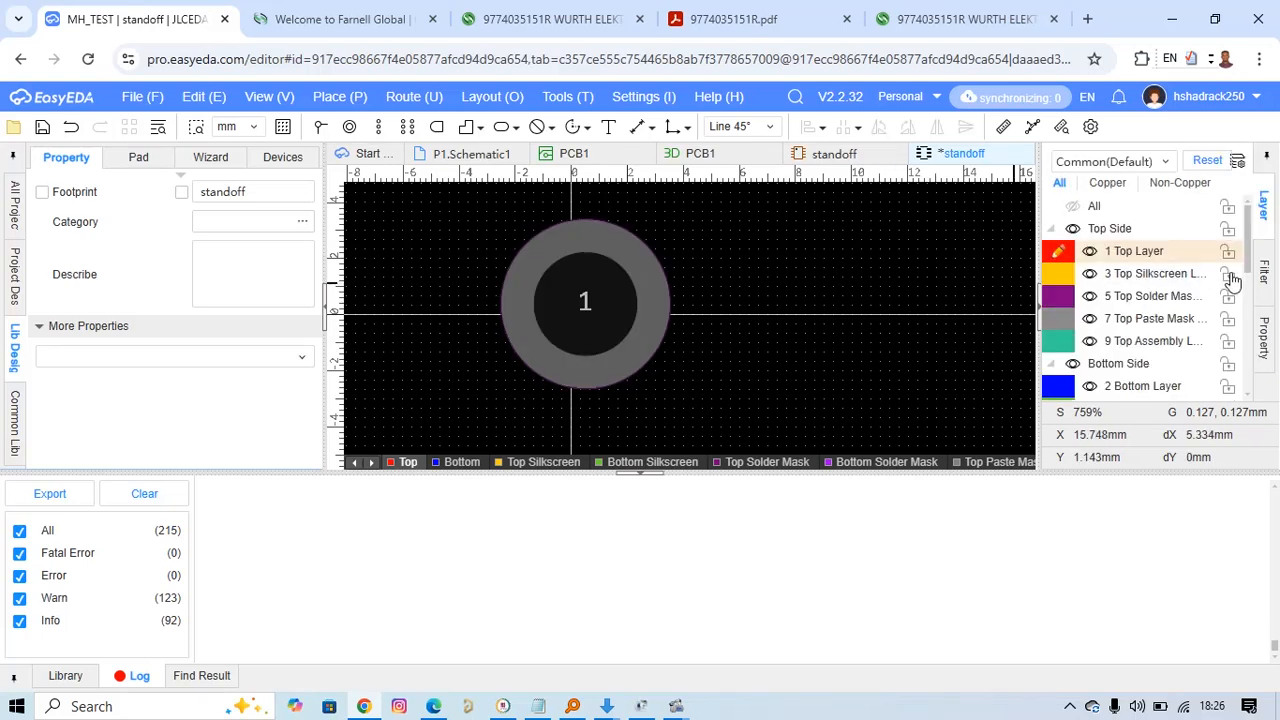
click(305, 18)
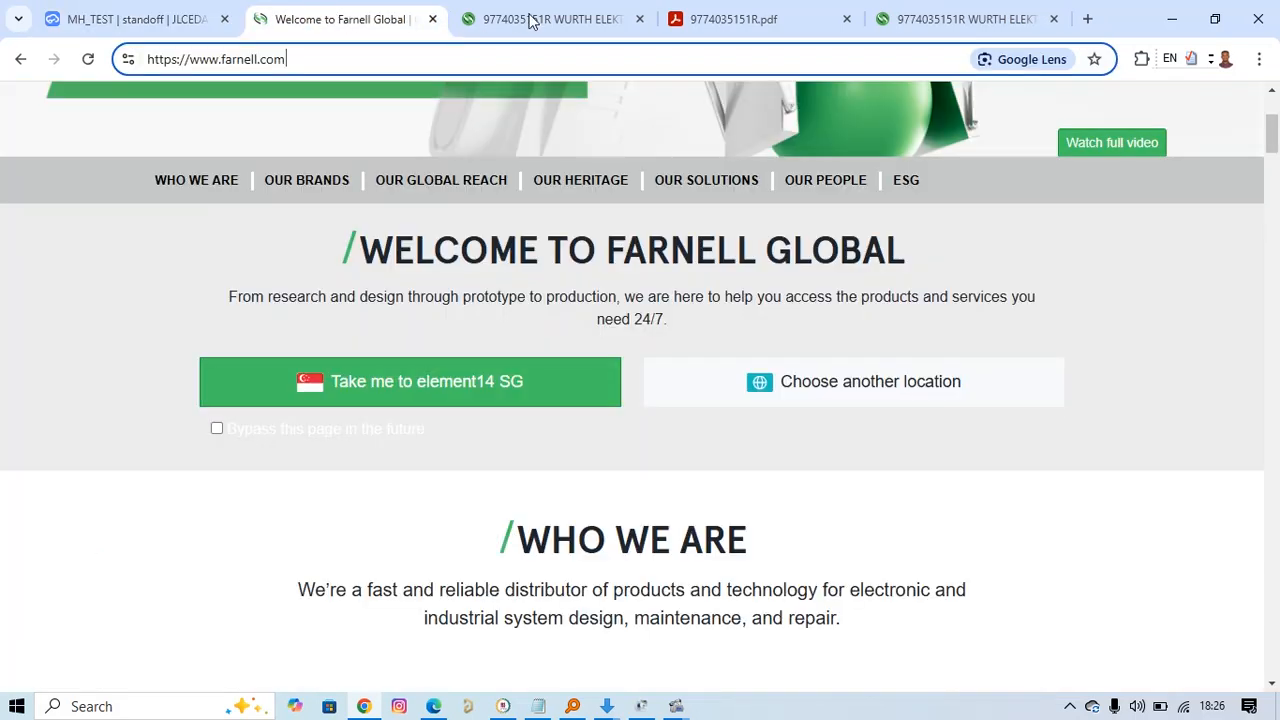
click(733, 19)
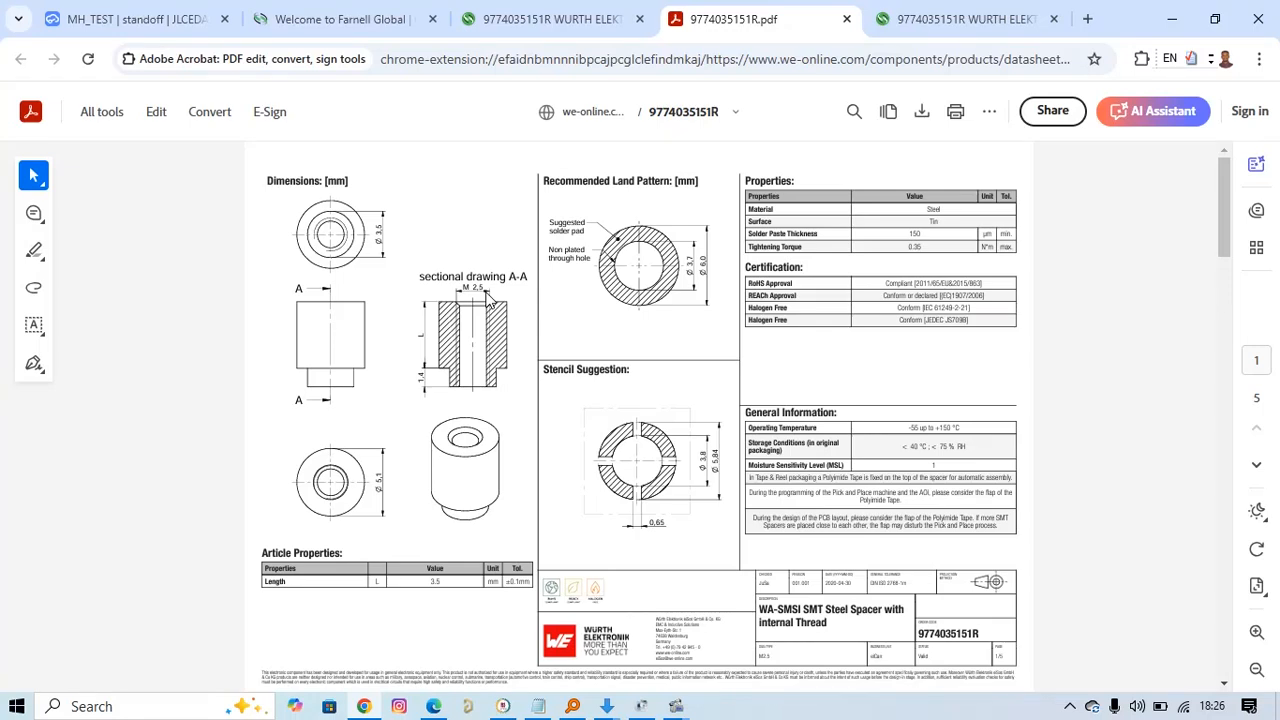
click(350, 16)
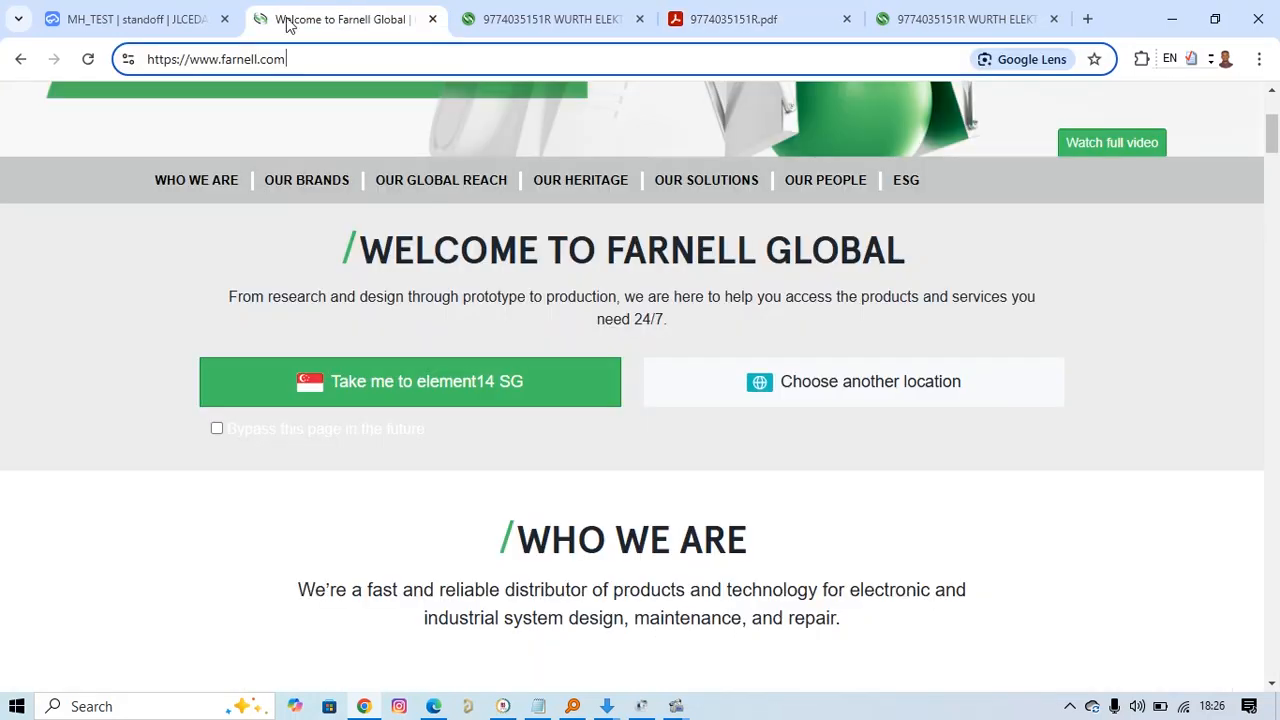
click(210, 20)
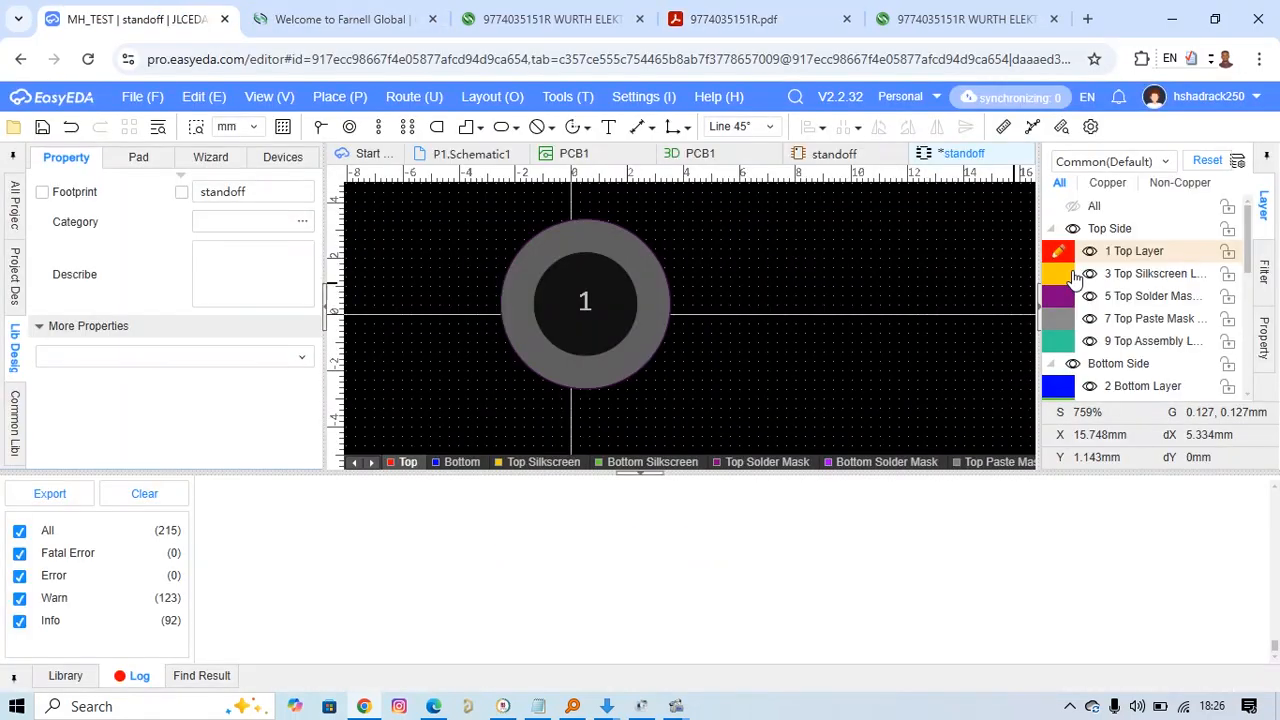
Review pad 1's size, hole and plating properties, and save the standoff footprint
click(642, 279)
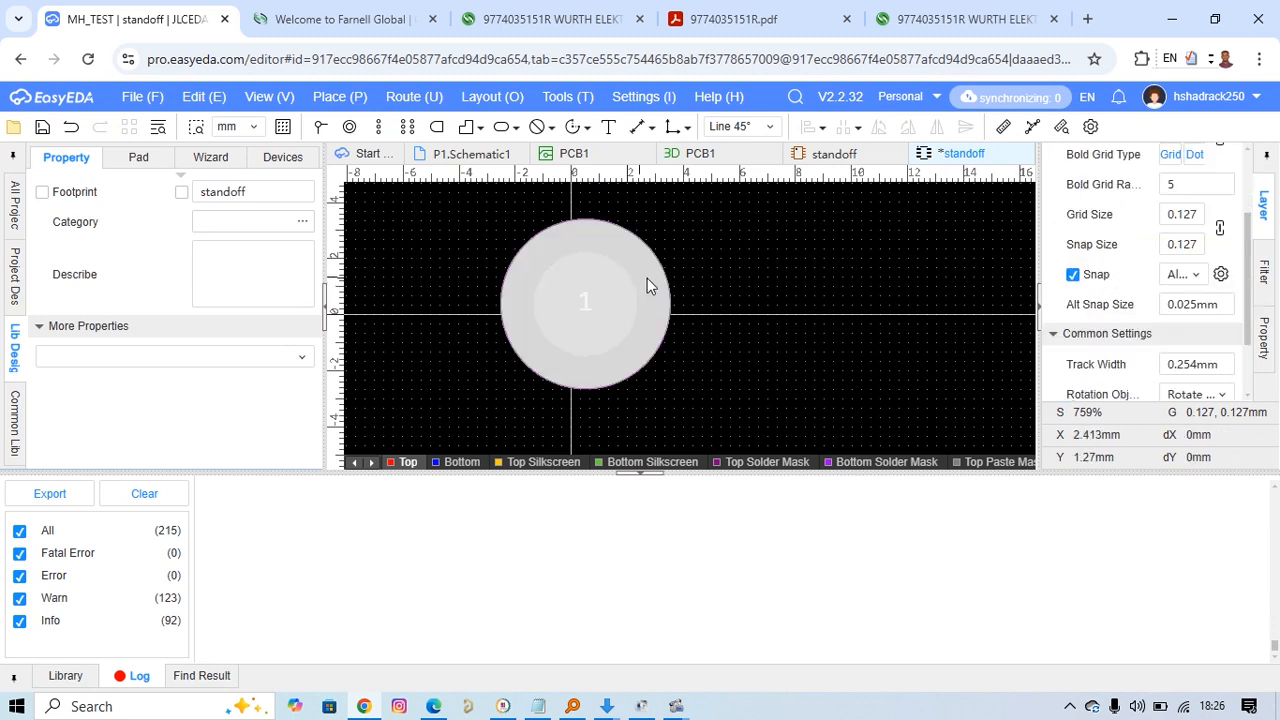
click(1268, 305)
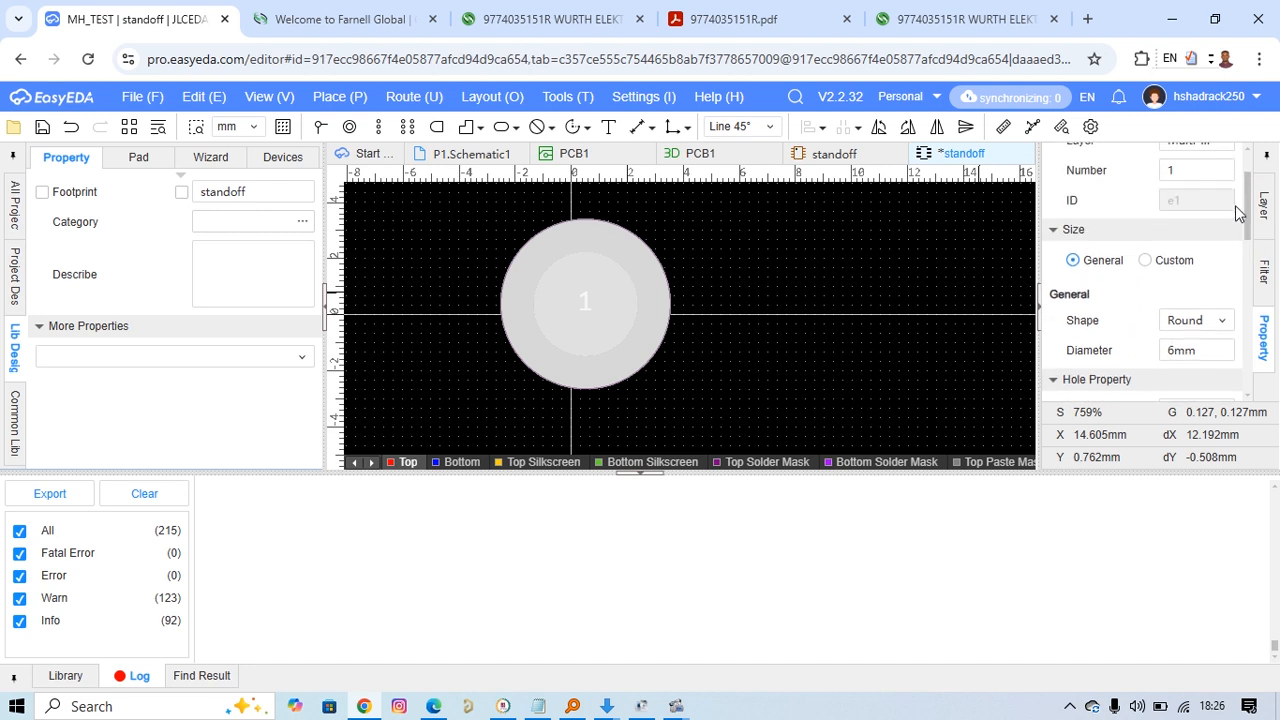
scroll(1238, 200, up, 2)
scroll(1238, 200, down, 3)
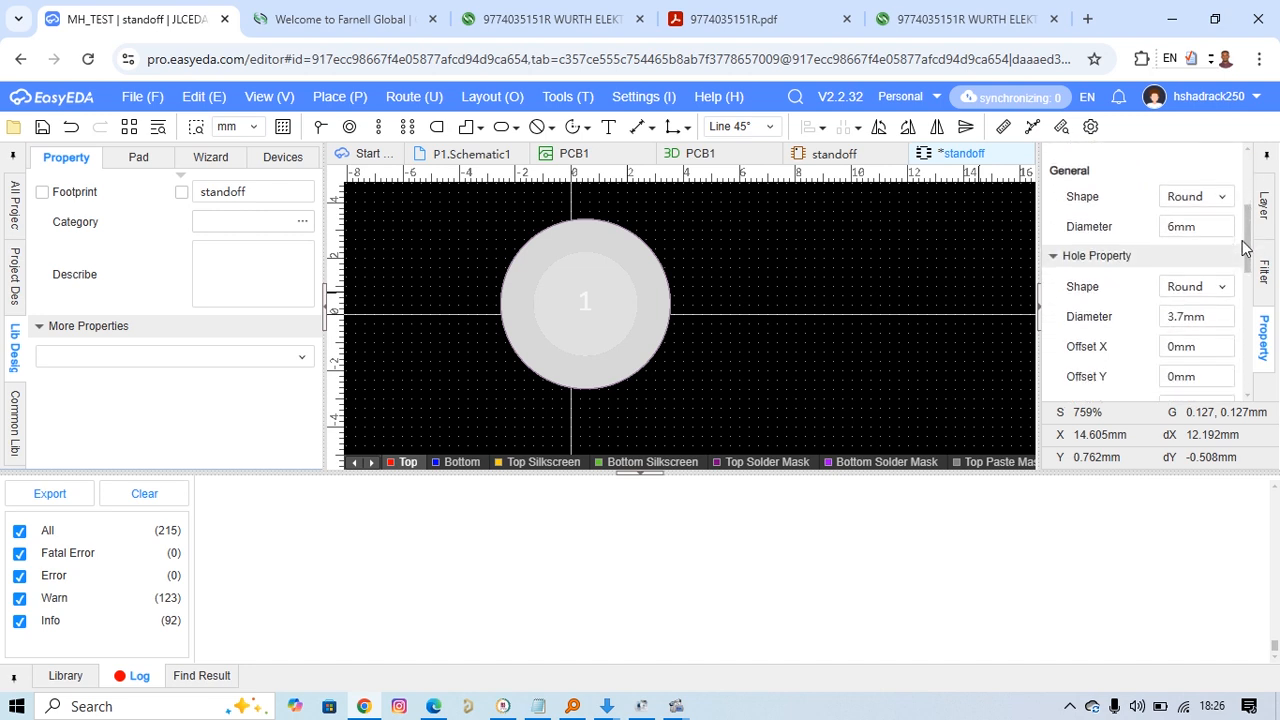
drag(1245, 248, 1238, 276)
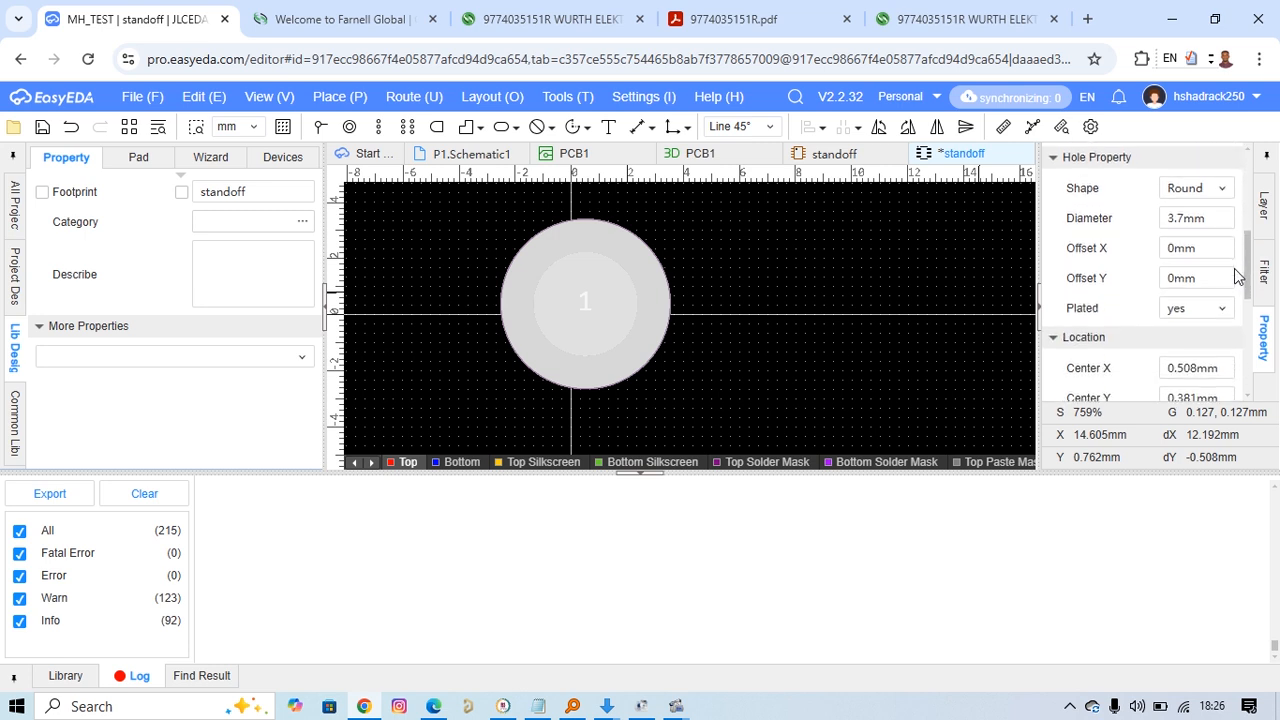
scroll(1238, 276, down, 2)
click(750, 279)
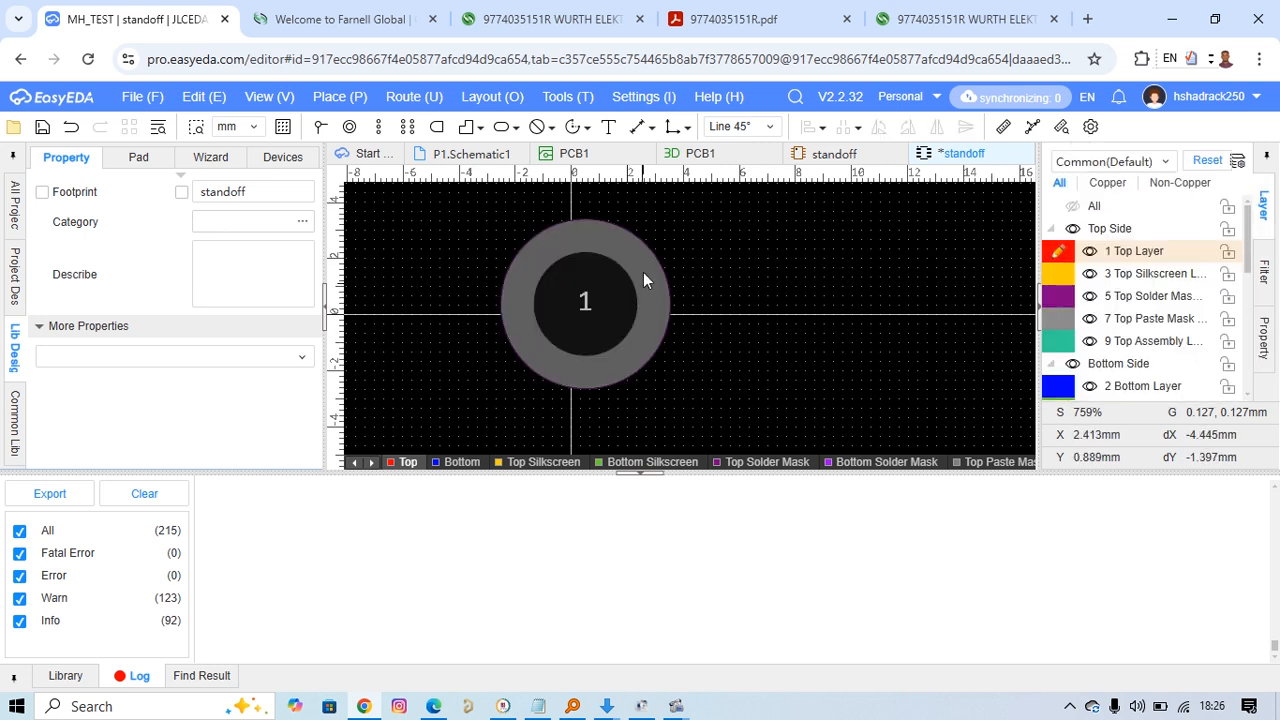
click(43, 128)
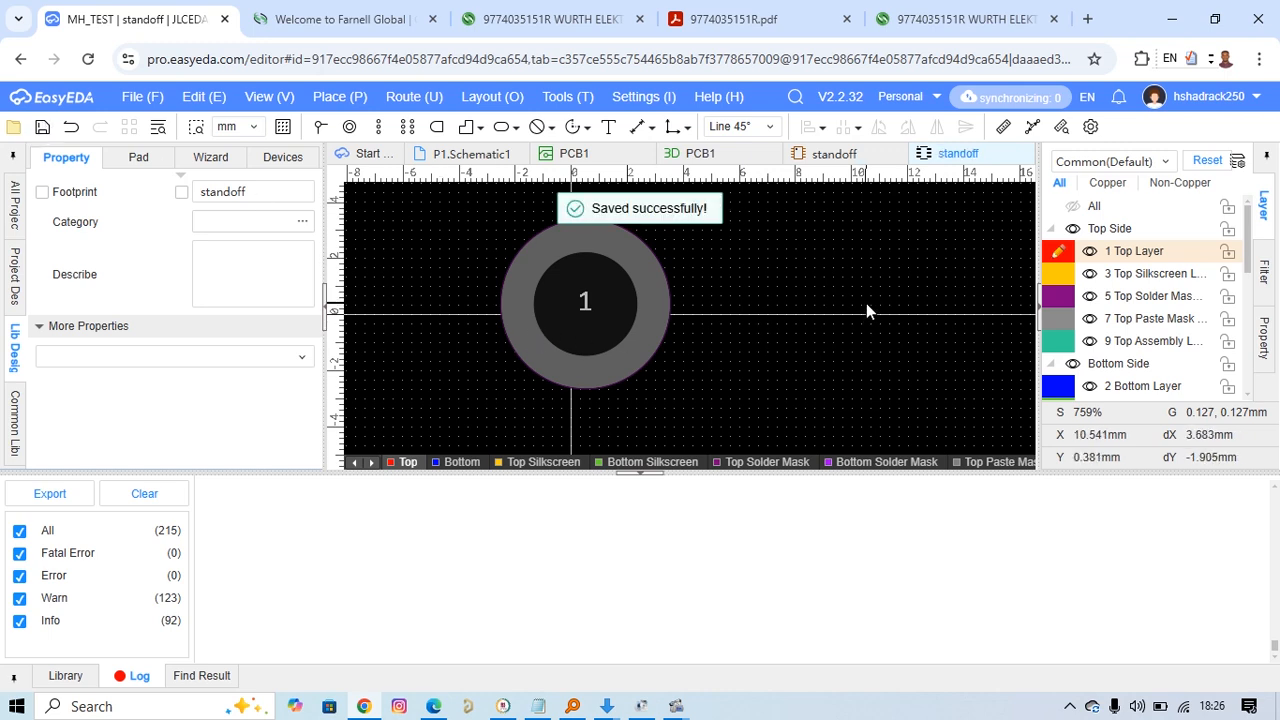
Switch to the standoff symbol and look over its basic device properties
click(834, 153)
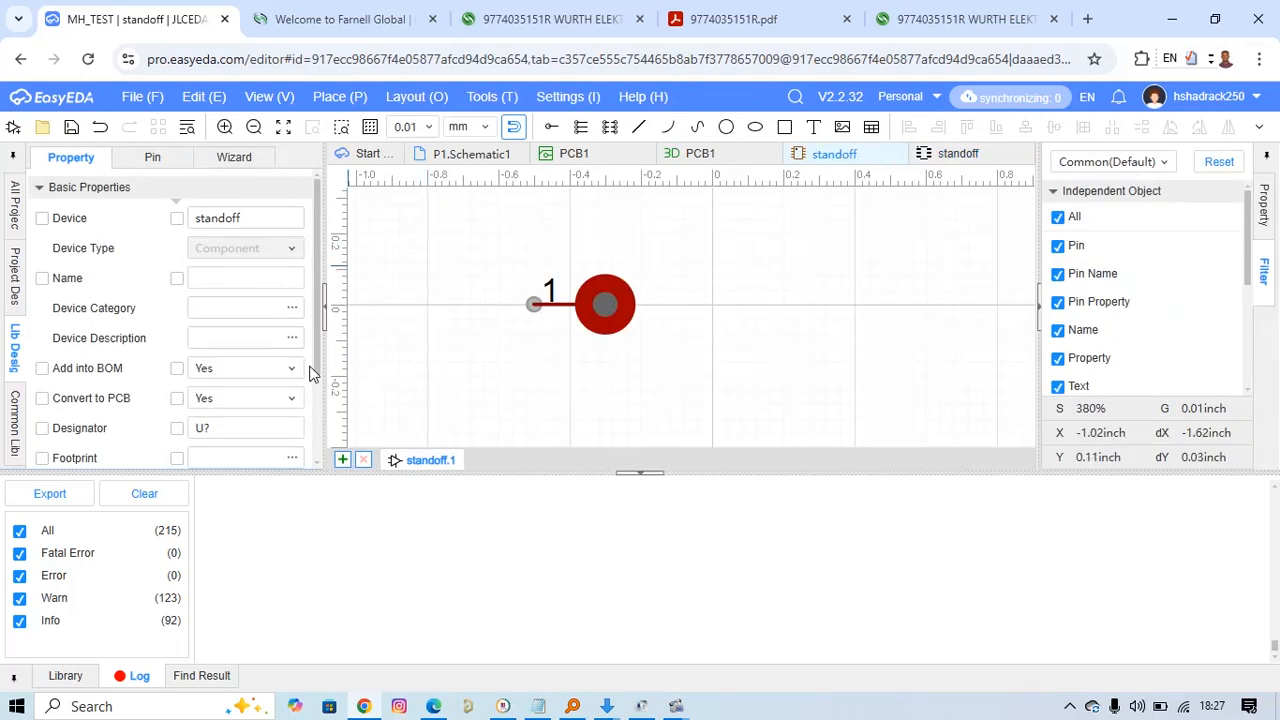
scroll(310, 350, down, 2)
scroll(310, 340, up, 1)
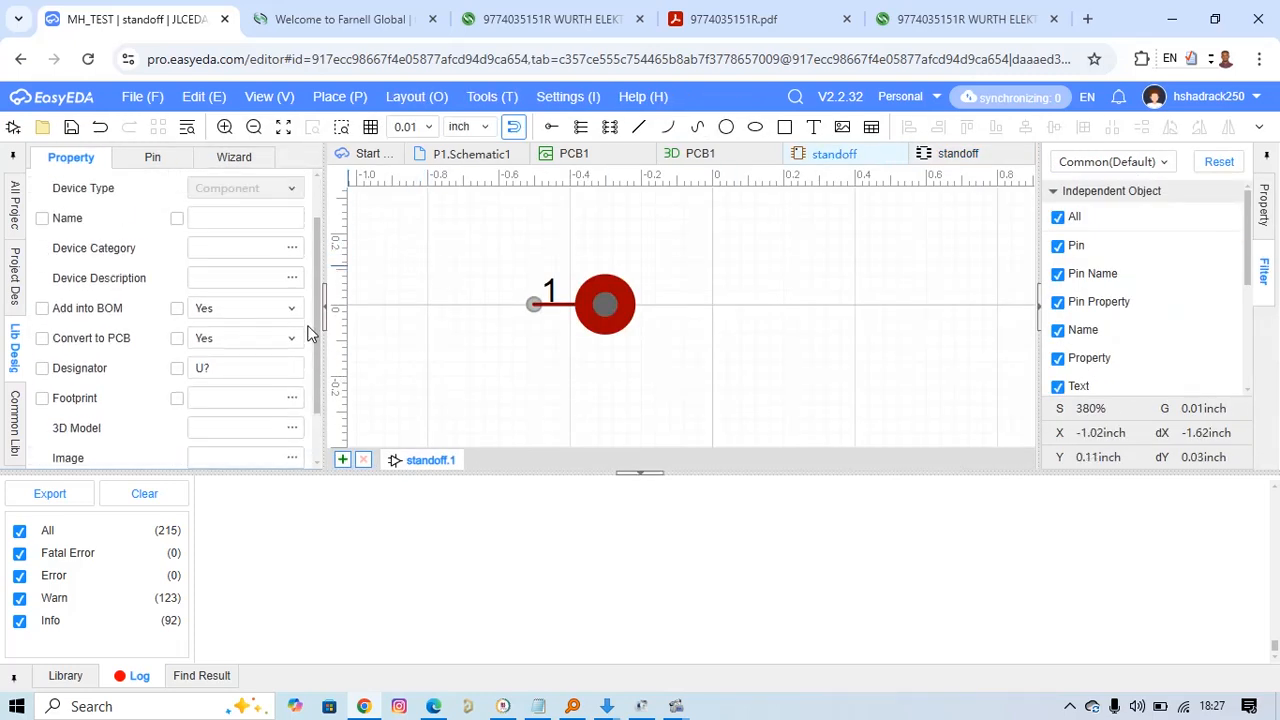
scroll(310, 335, up, 1)
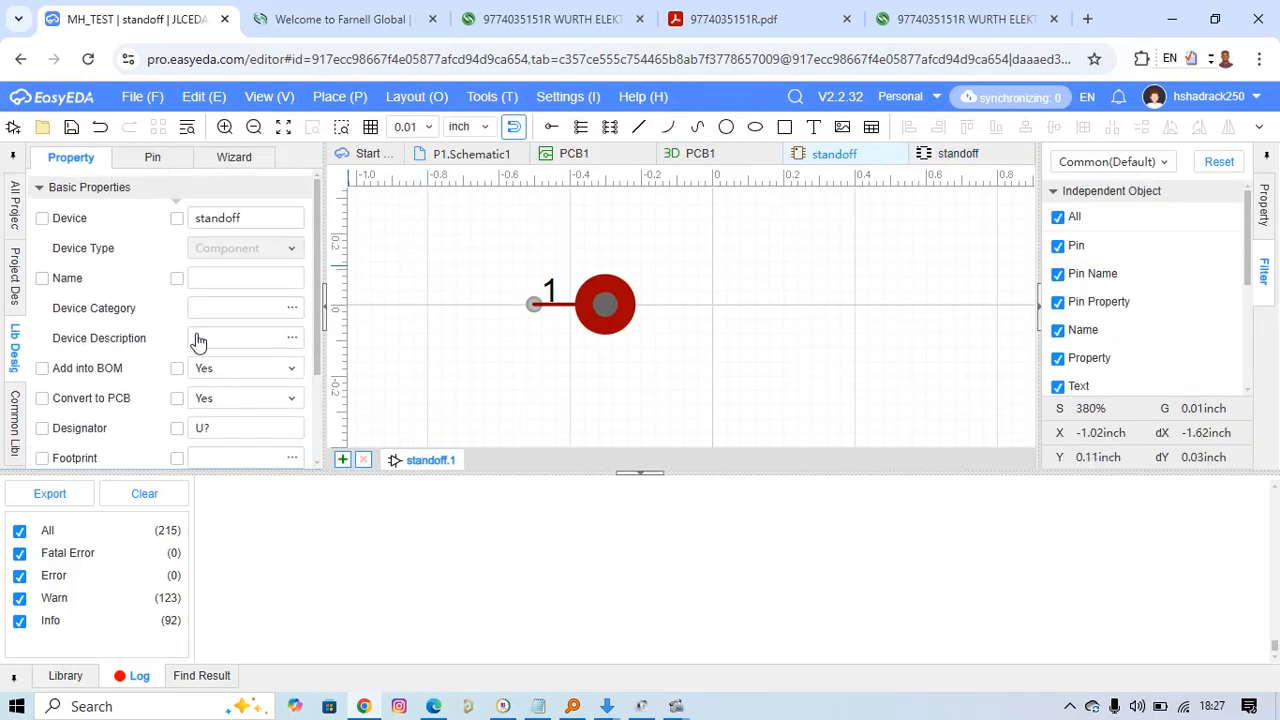
Set the standoff symbol's designator to MH?
double_click(207, 427)
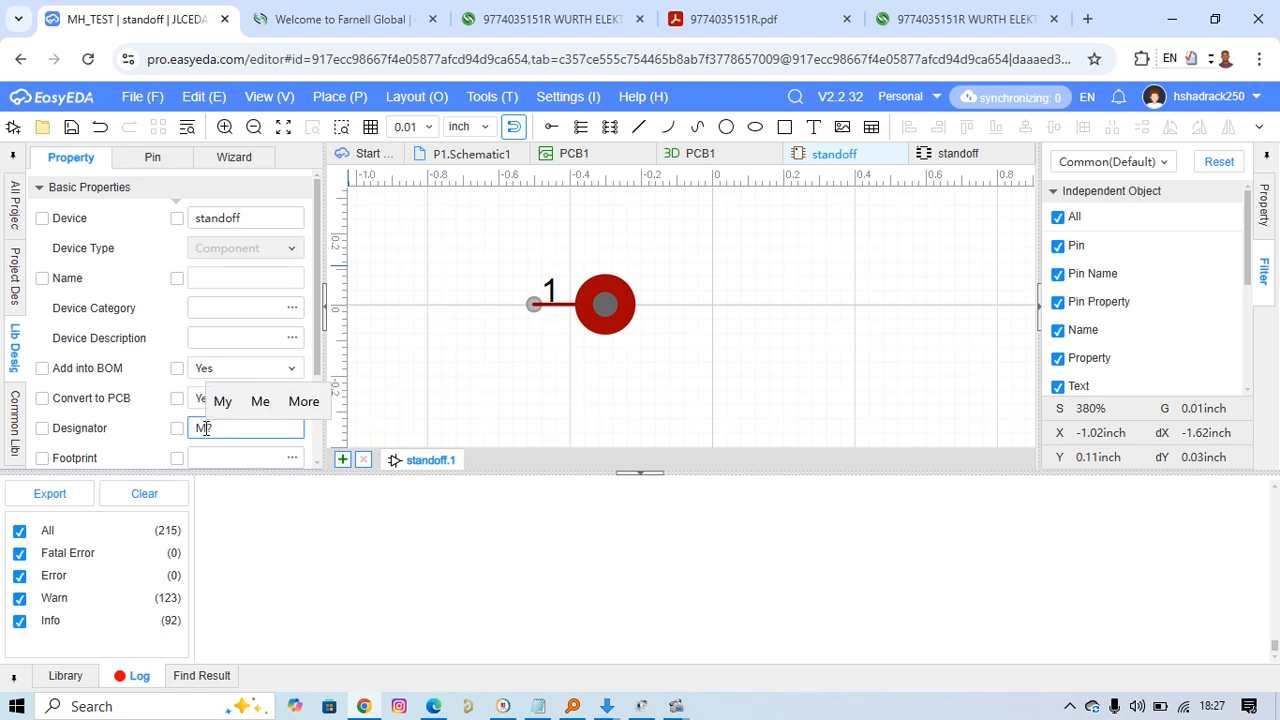
text(MT)
key(BackSpace)
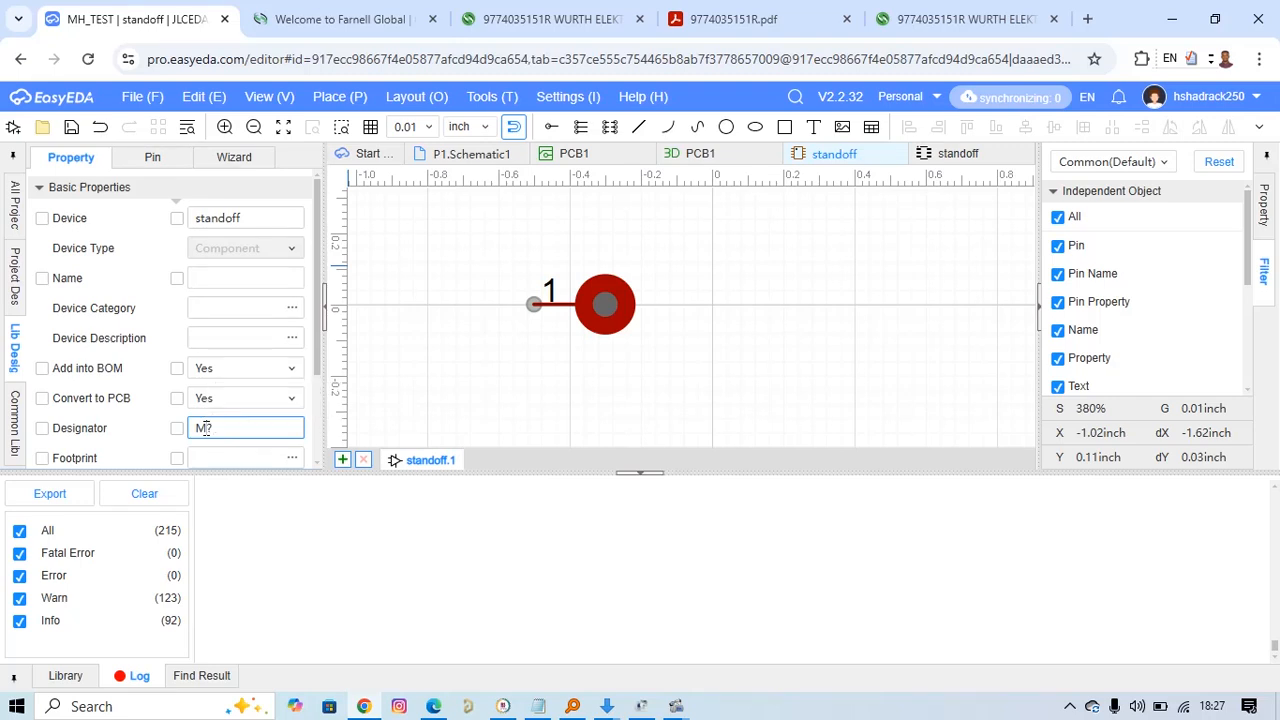
text(H)
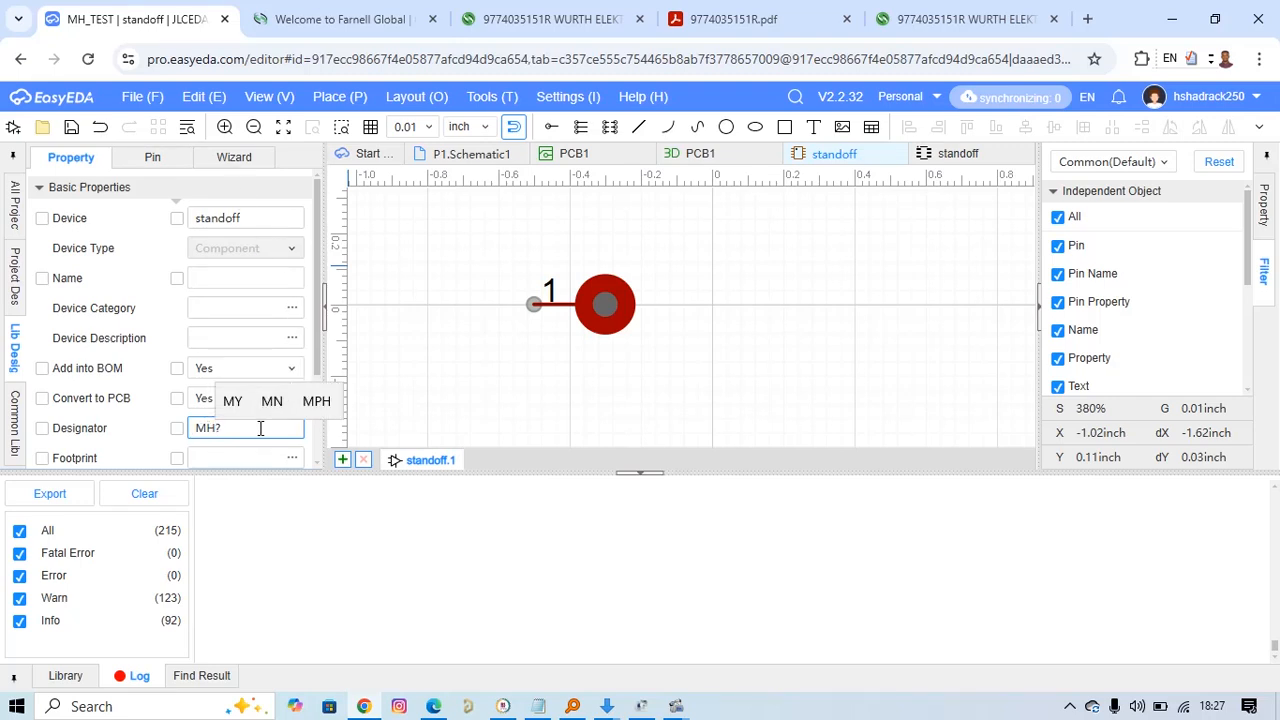
Change the standoff symbol's designator to STANDOFF?
click(242, 428)
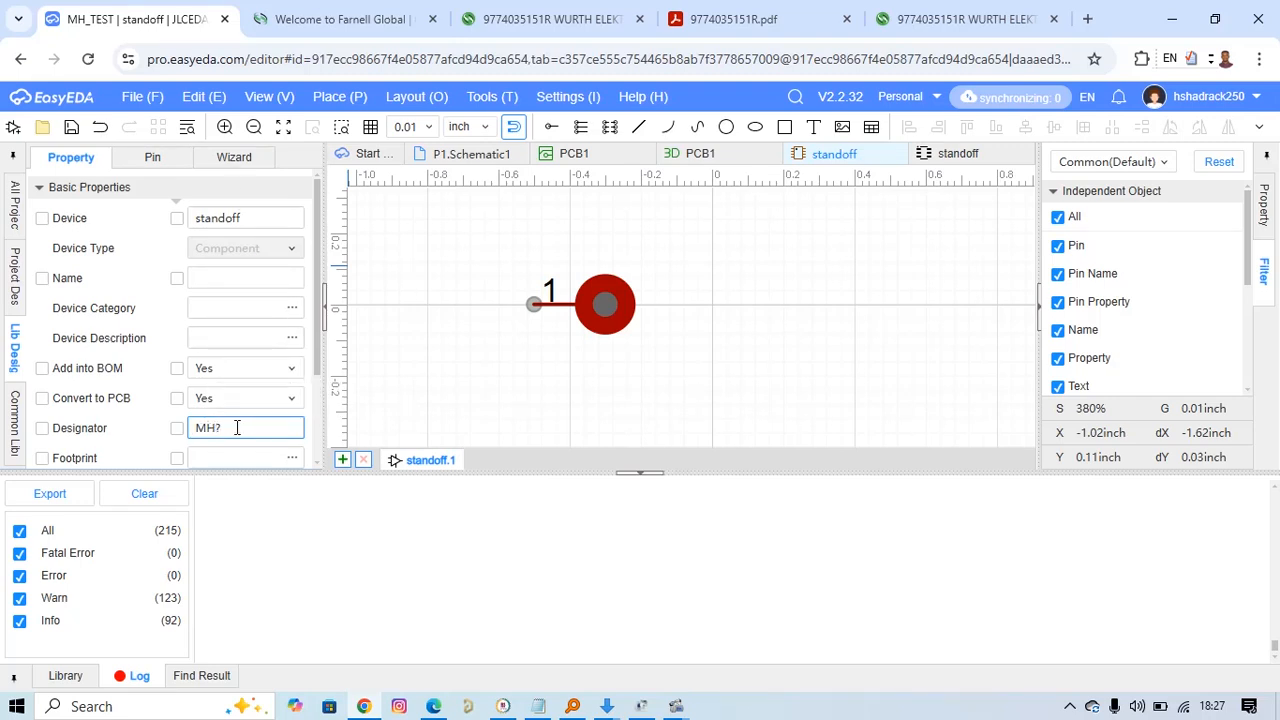
text(S)
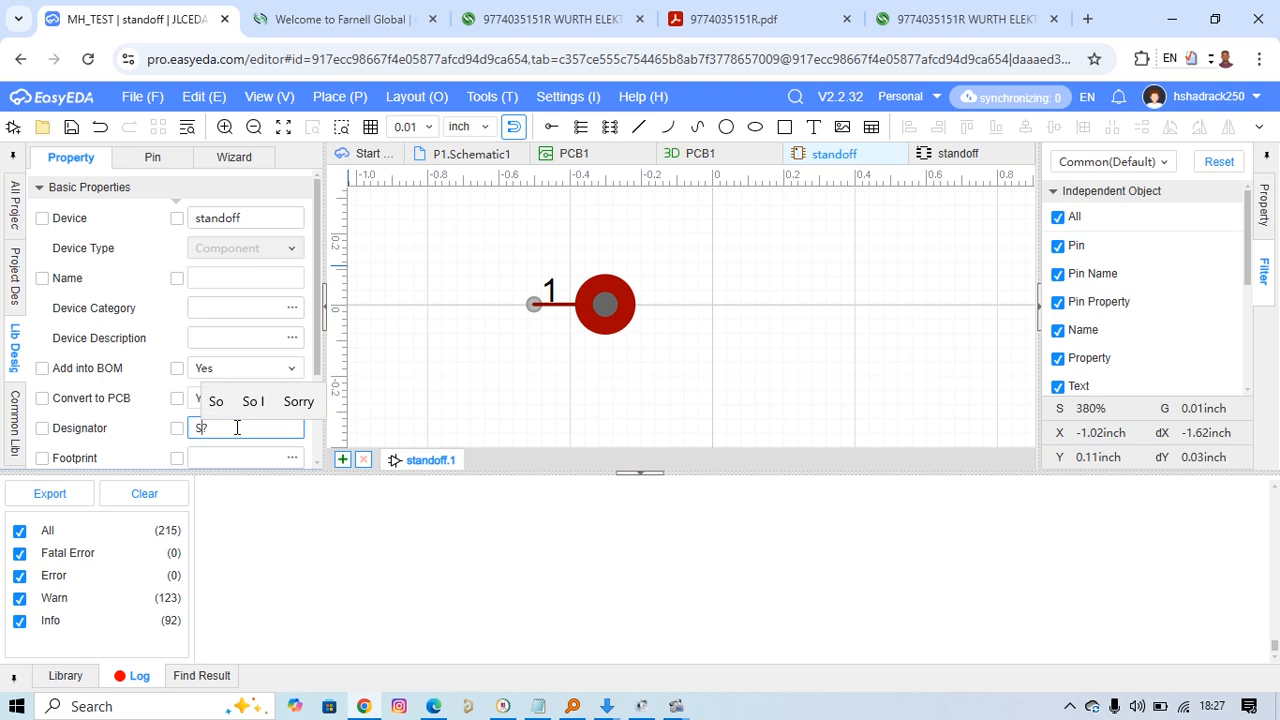
text(NDA)
key(BackSpace)
key(BackSpace)
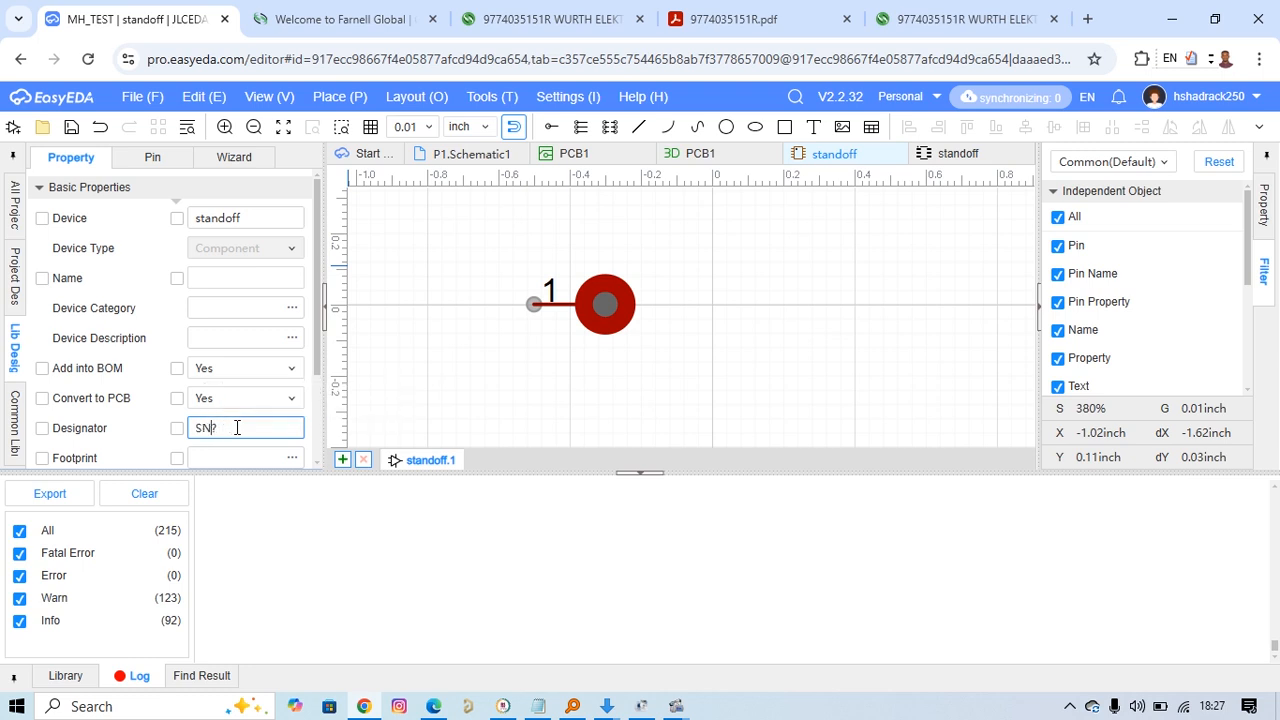
key(BackSpace)
text(TAND)
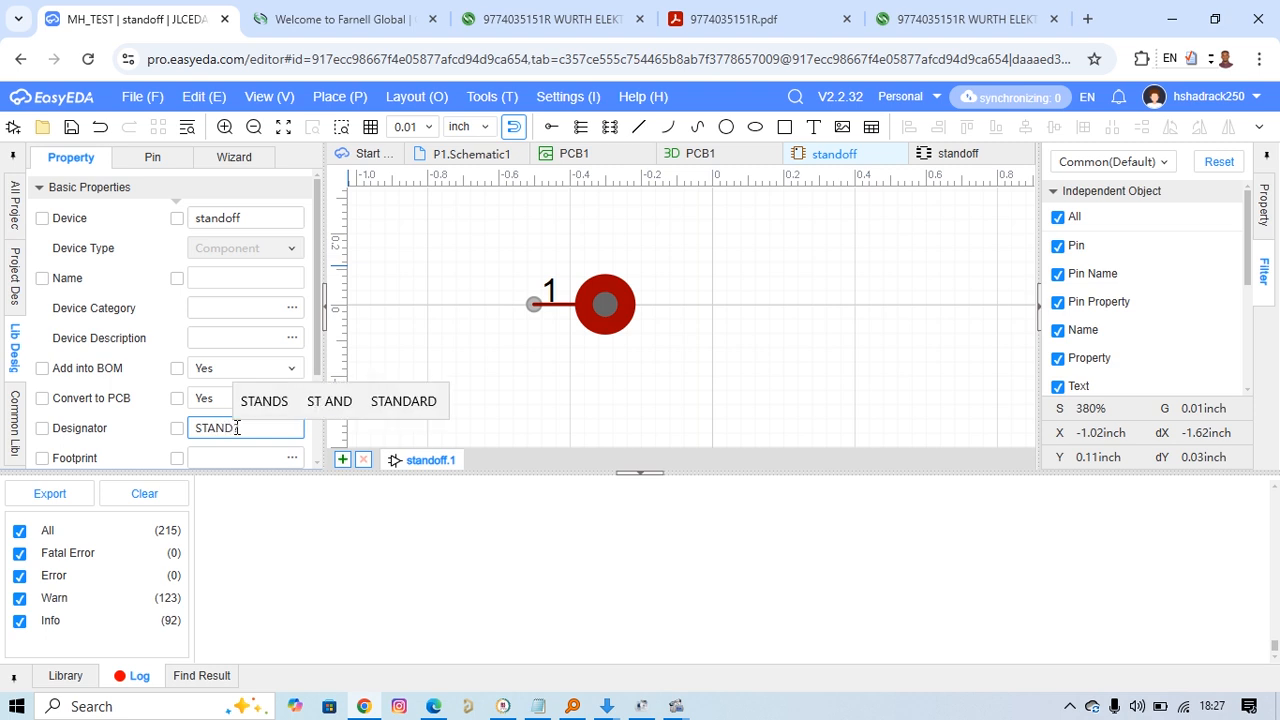
text(OFF)
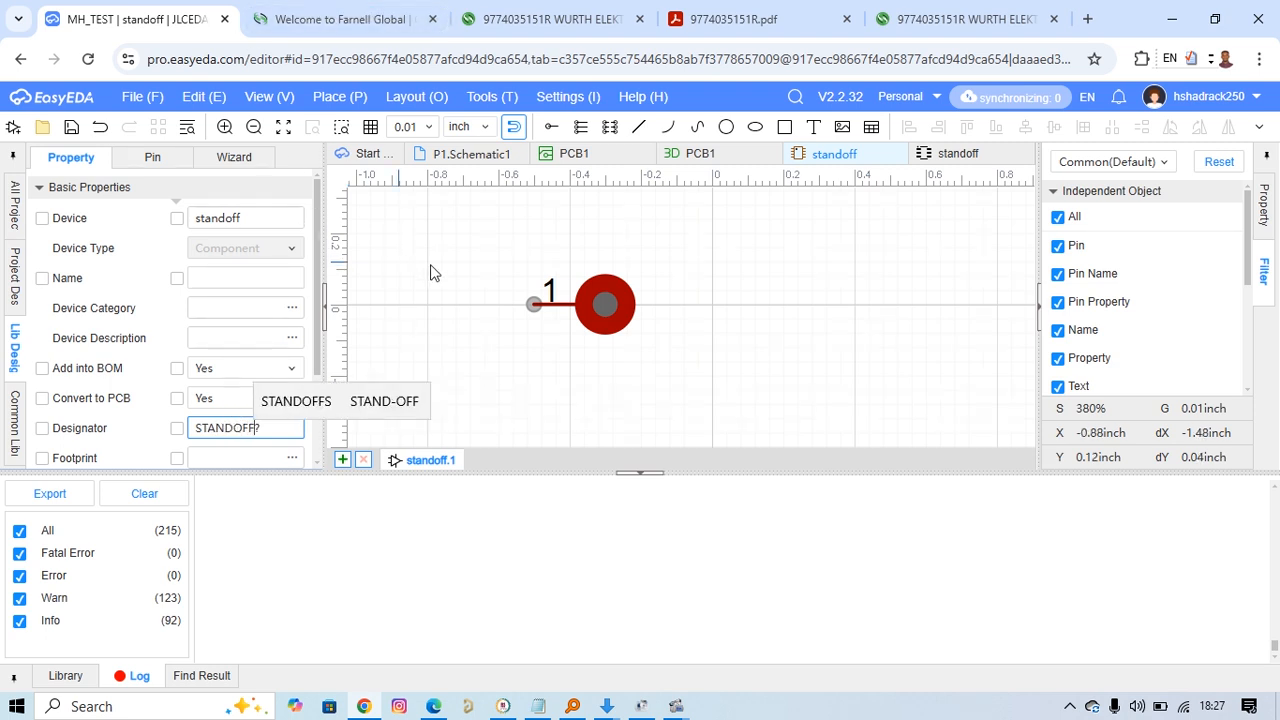
click(491, 340)
Assign the personal footprint standoff to the symbol through the Footprint Manager
drag(318, 318, 297, 351)
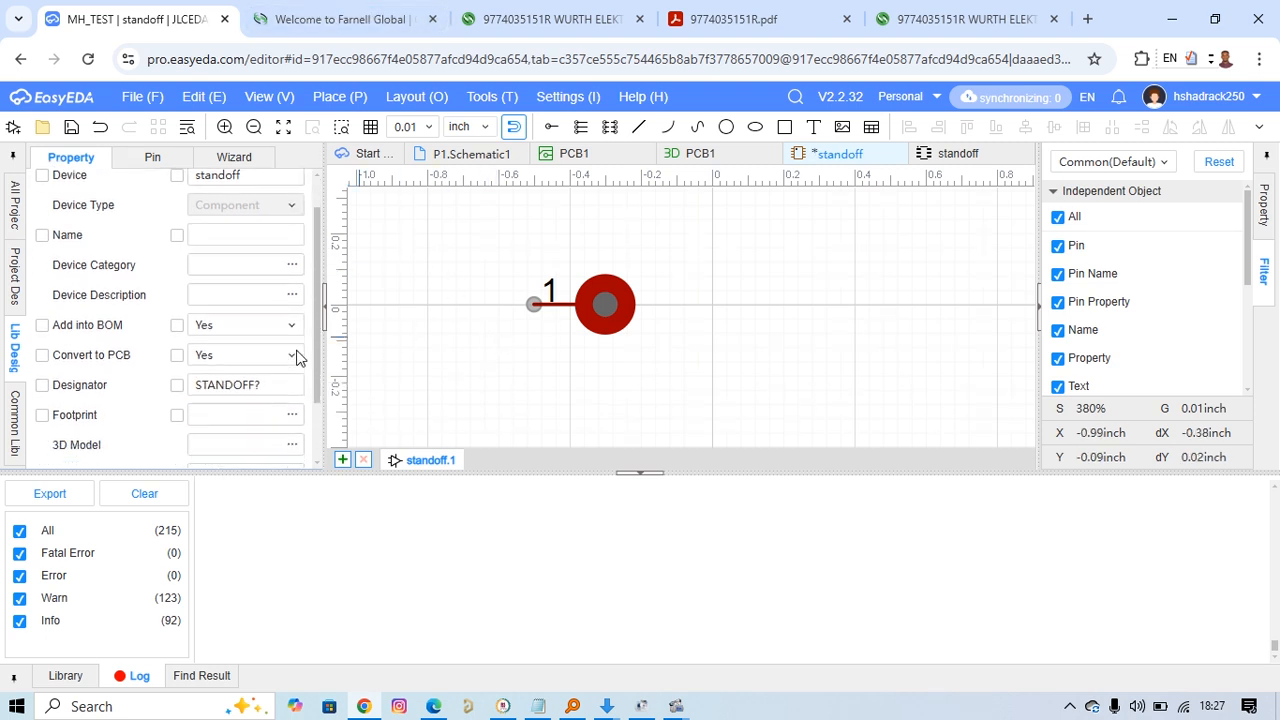
scroll(314, 394, down, 2)
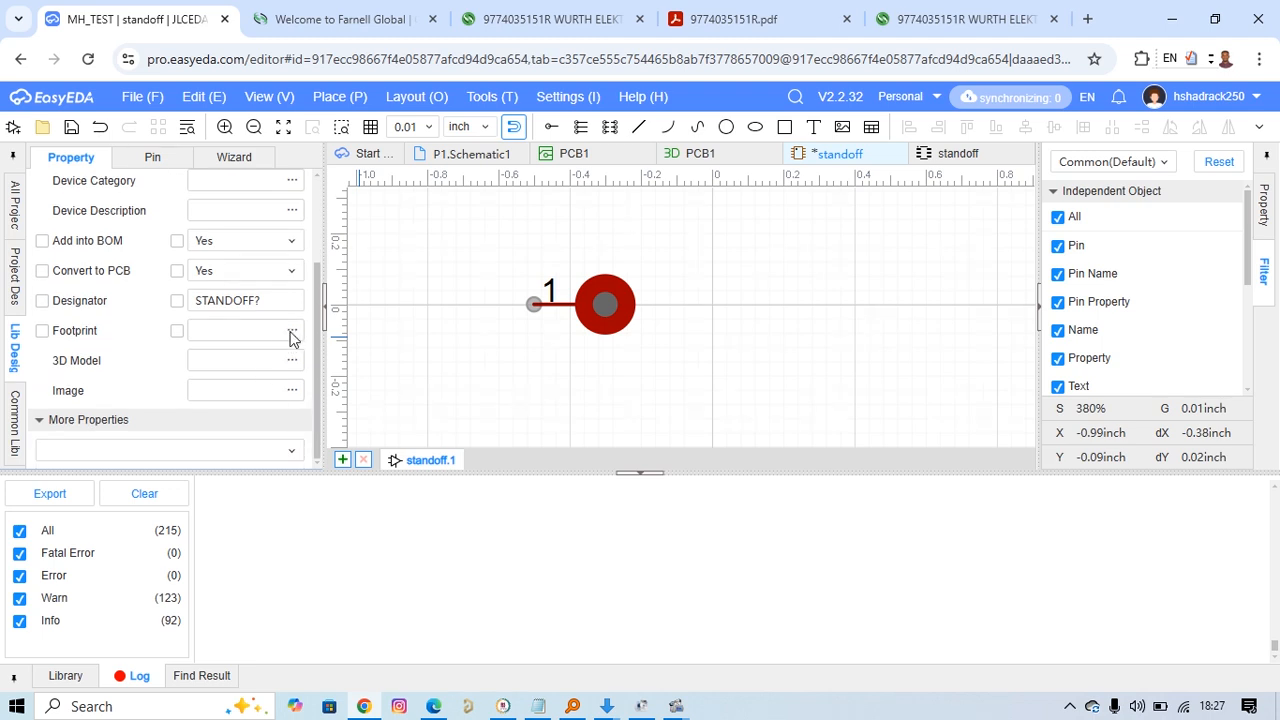
click(291, 334)
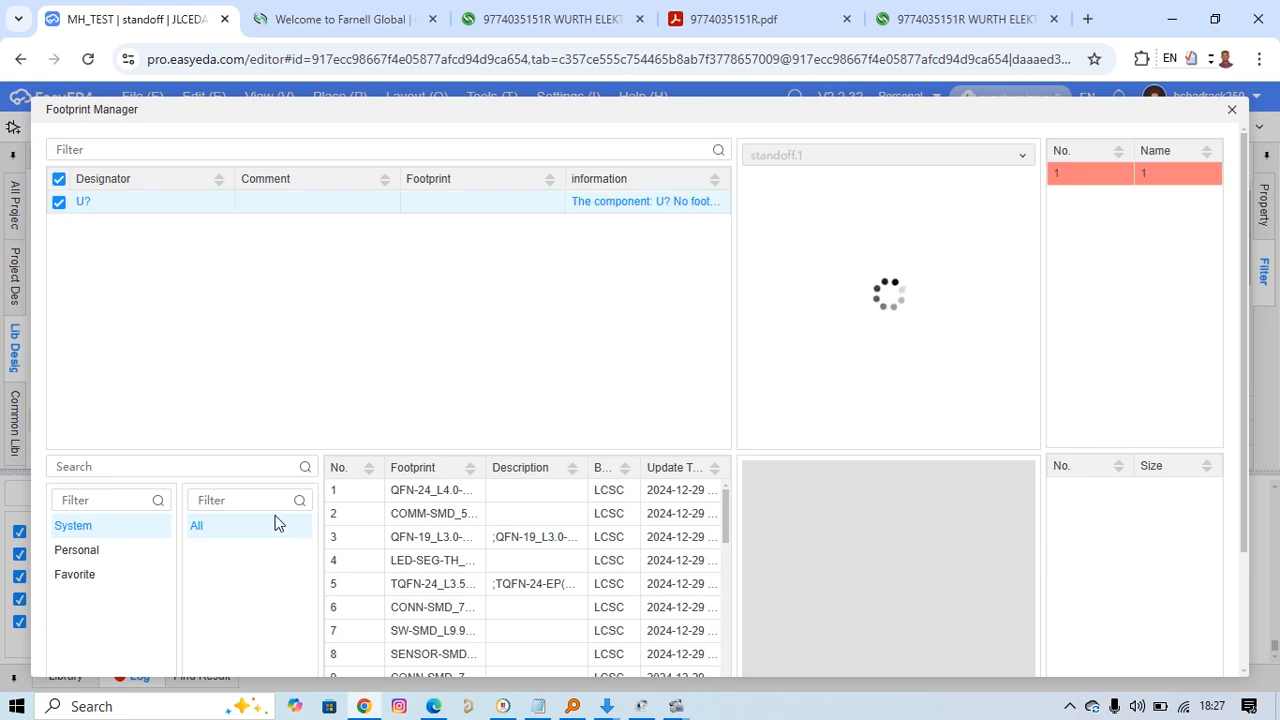
click(77, 551)
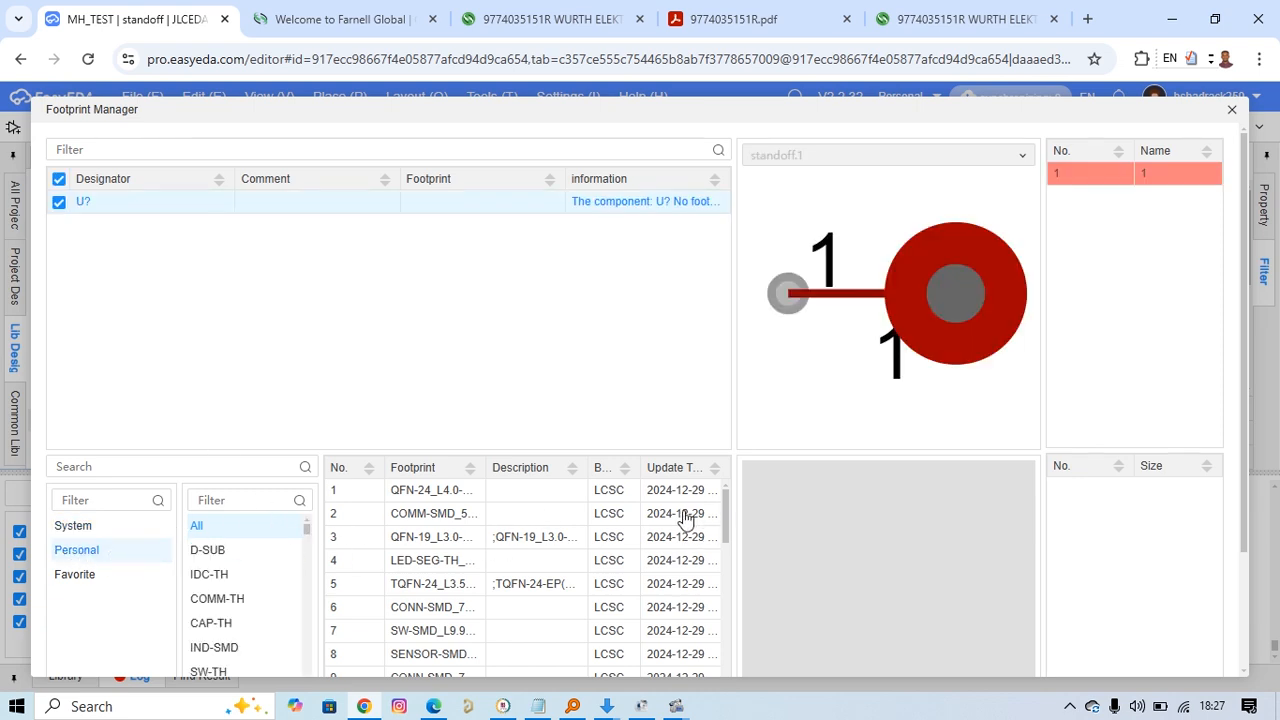
click(424, 491)
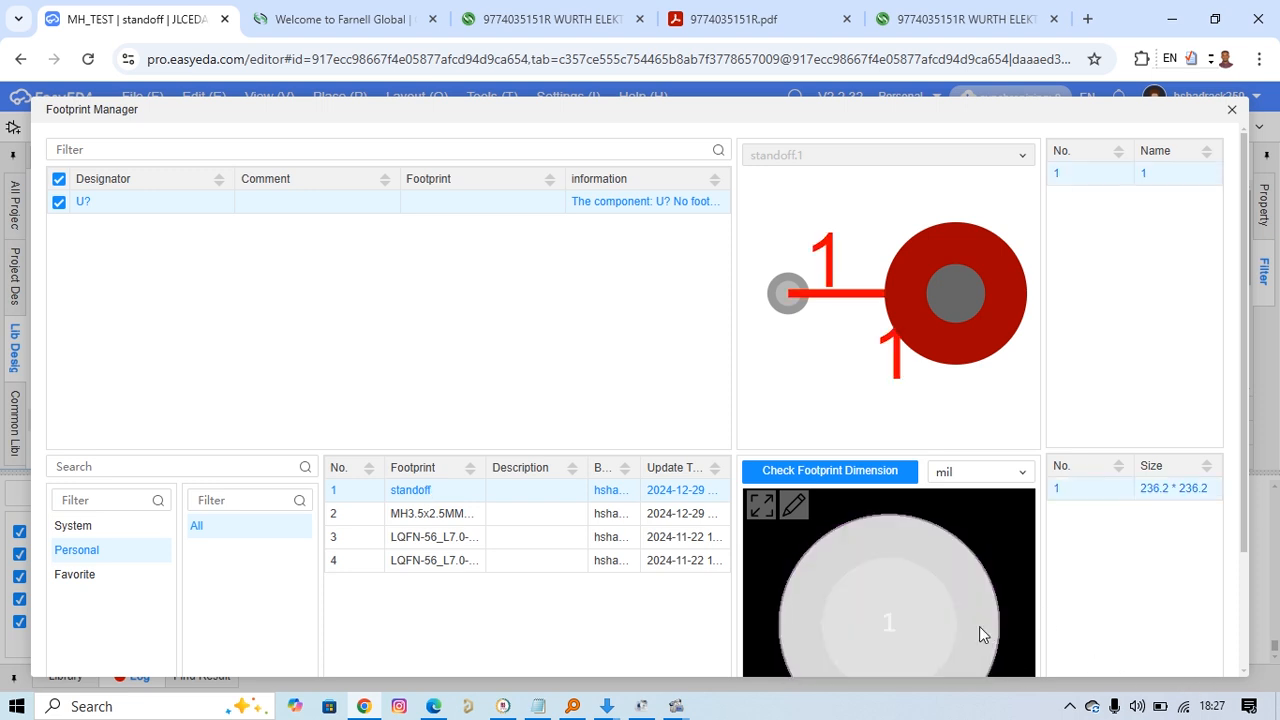
drag(1243, 380, 1257, 500)
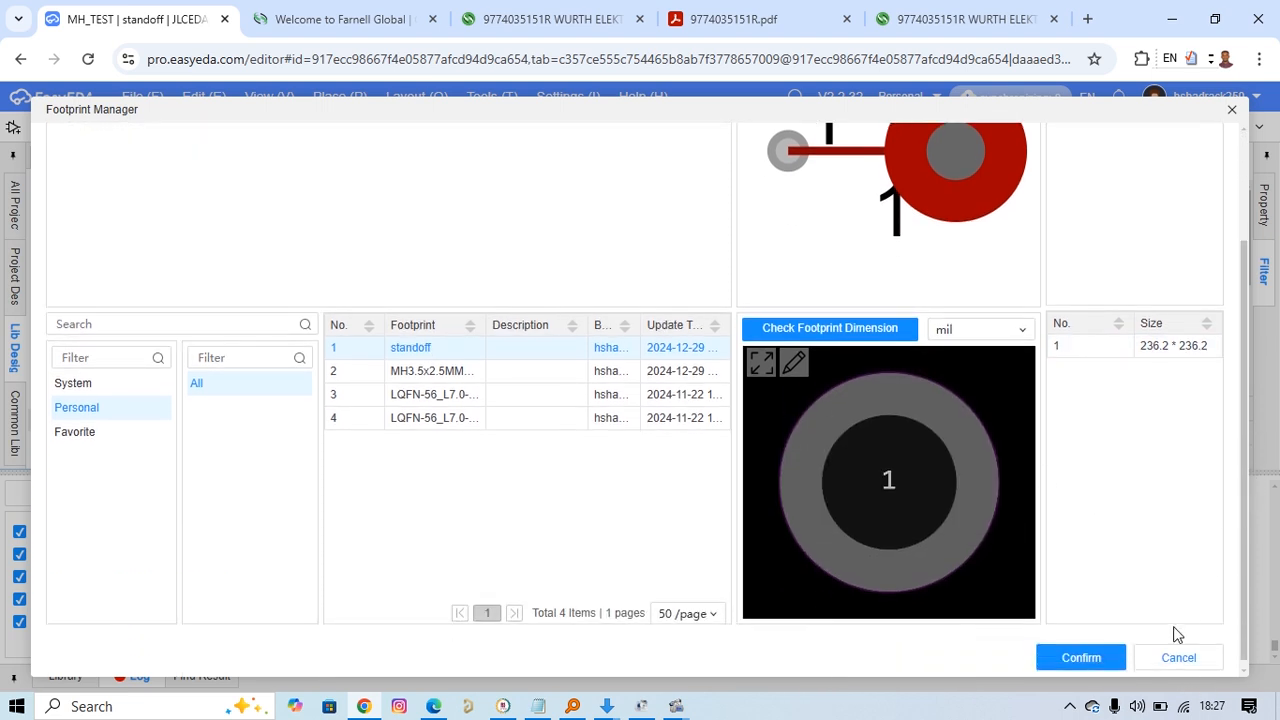
click(1078, 656)
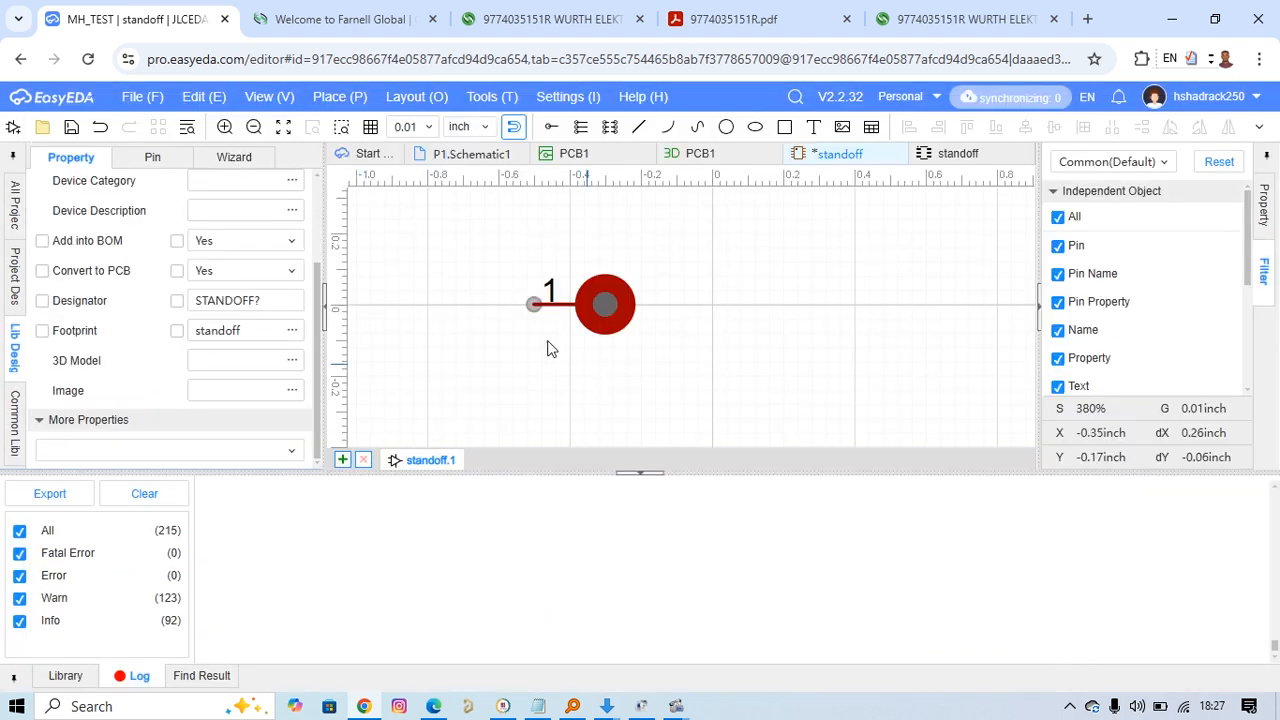
click(560, 10)
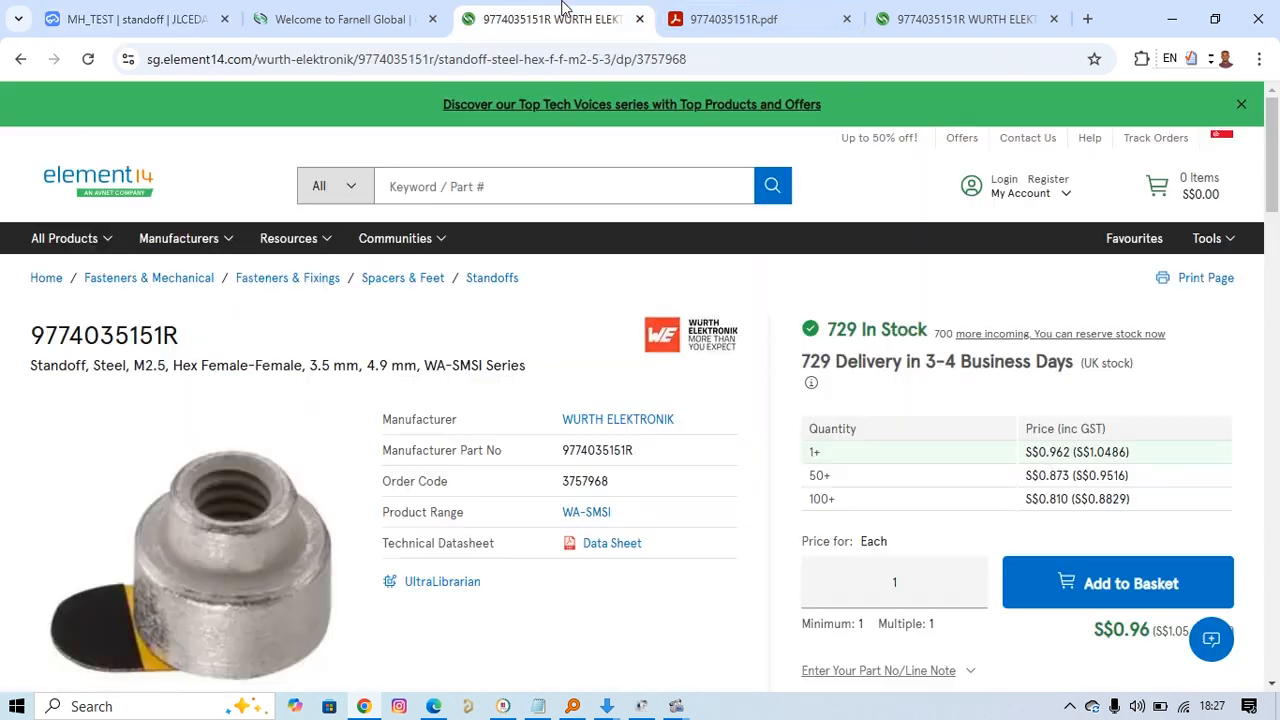
mouse_move(260, 531)
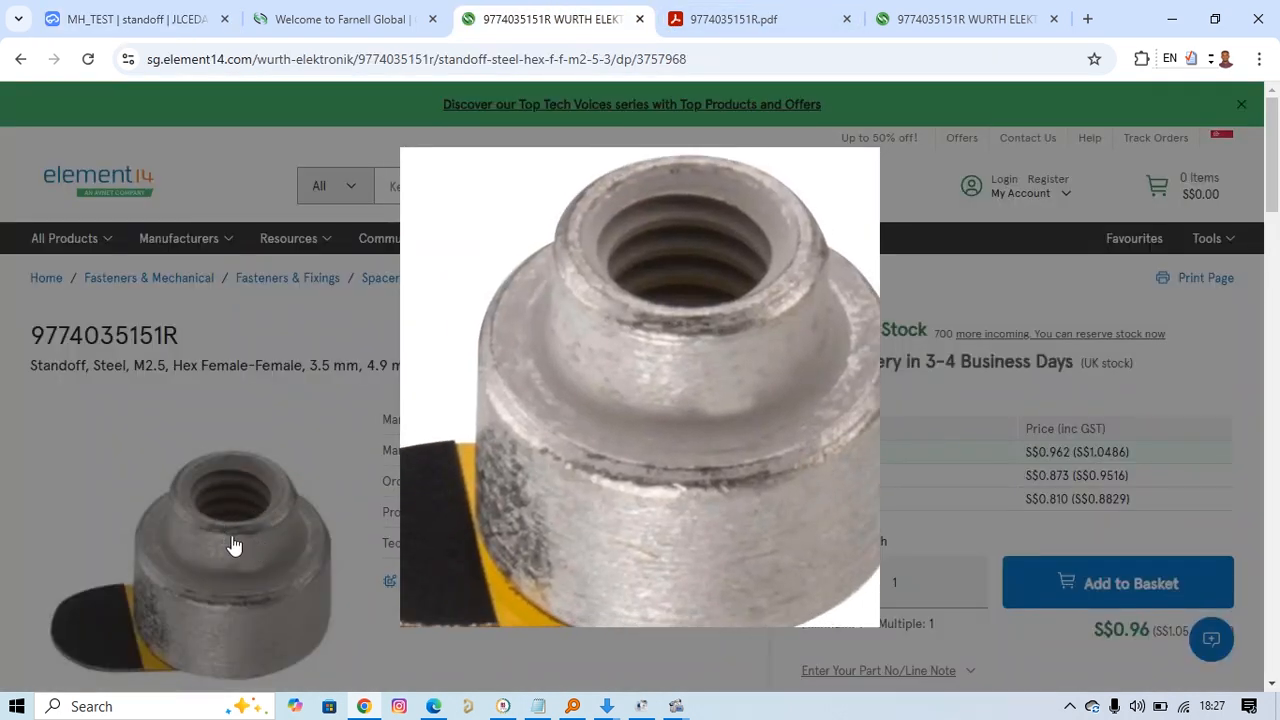
scroll(543, 409, down, 2)
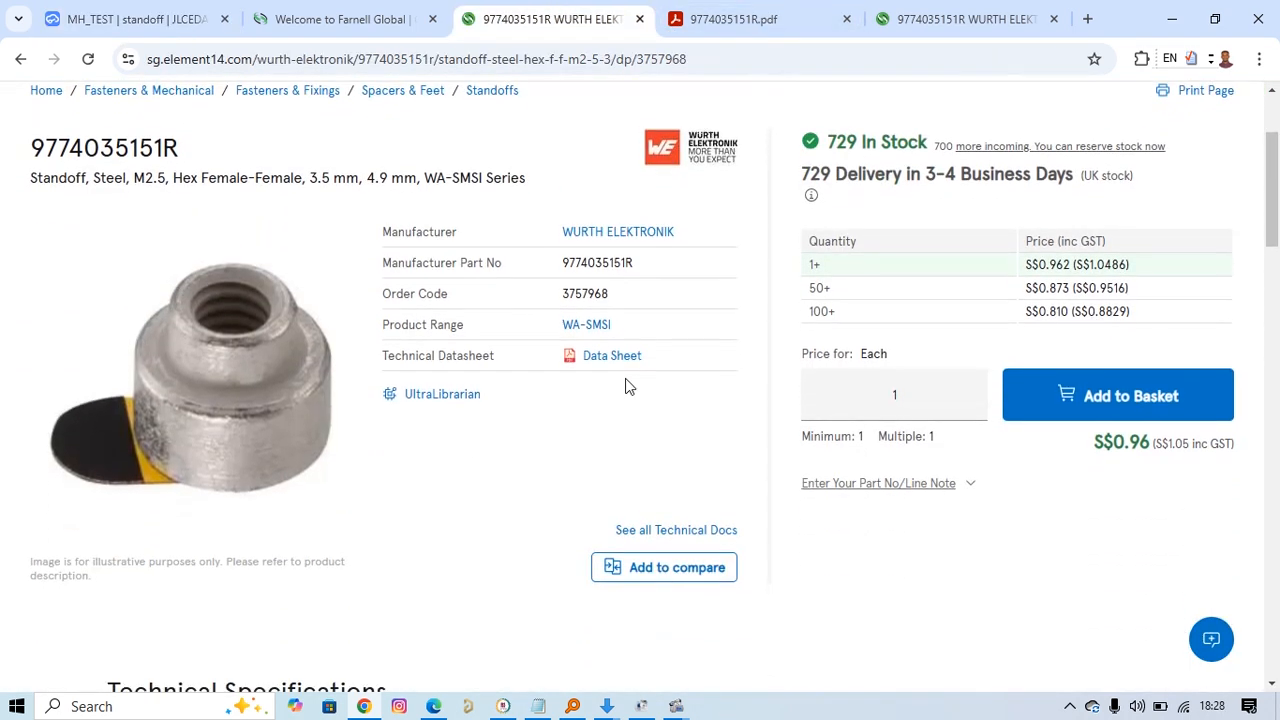
click(452, 397)
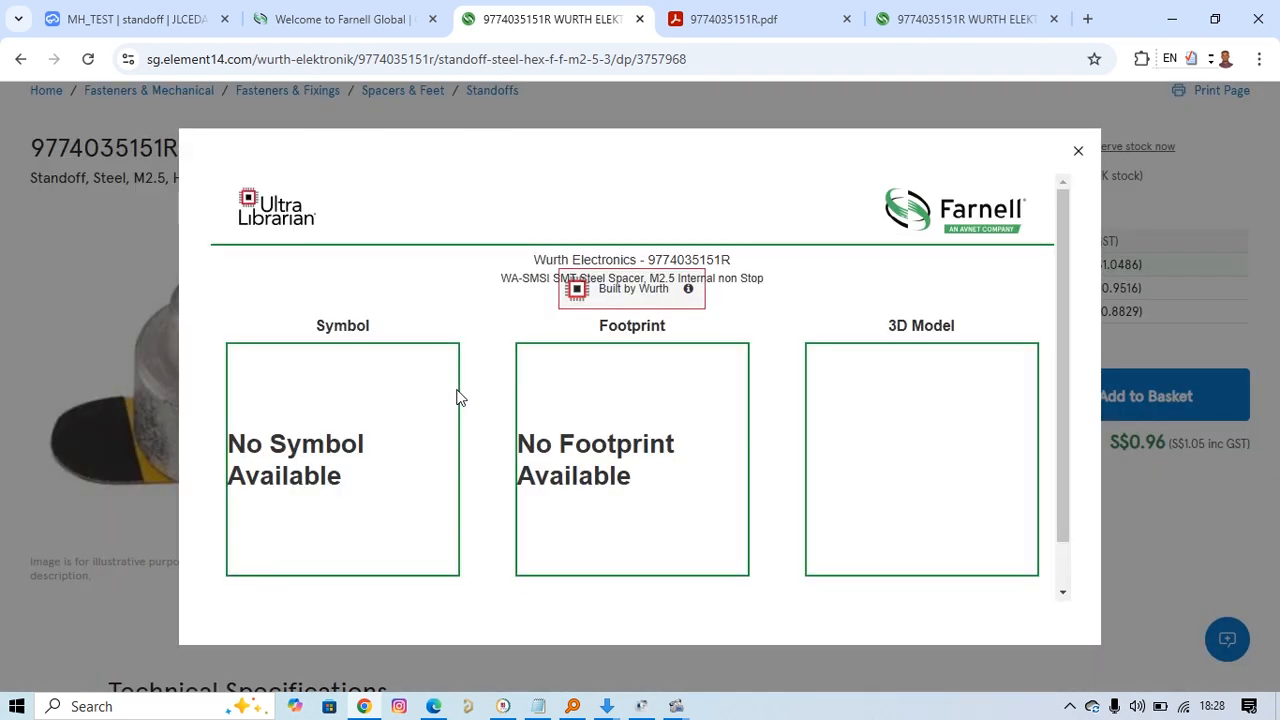
scroll(994, 452, down, 1)
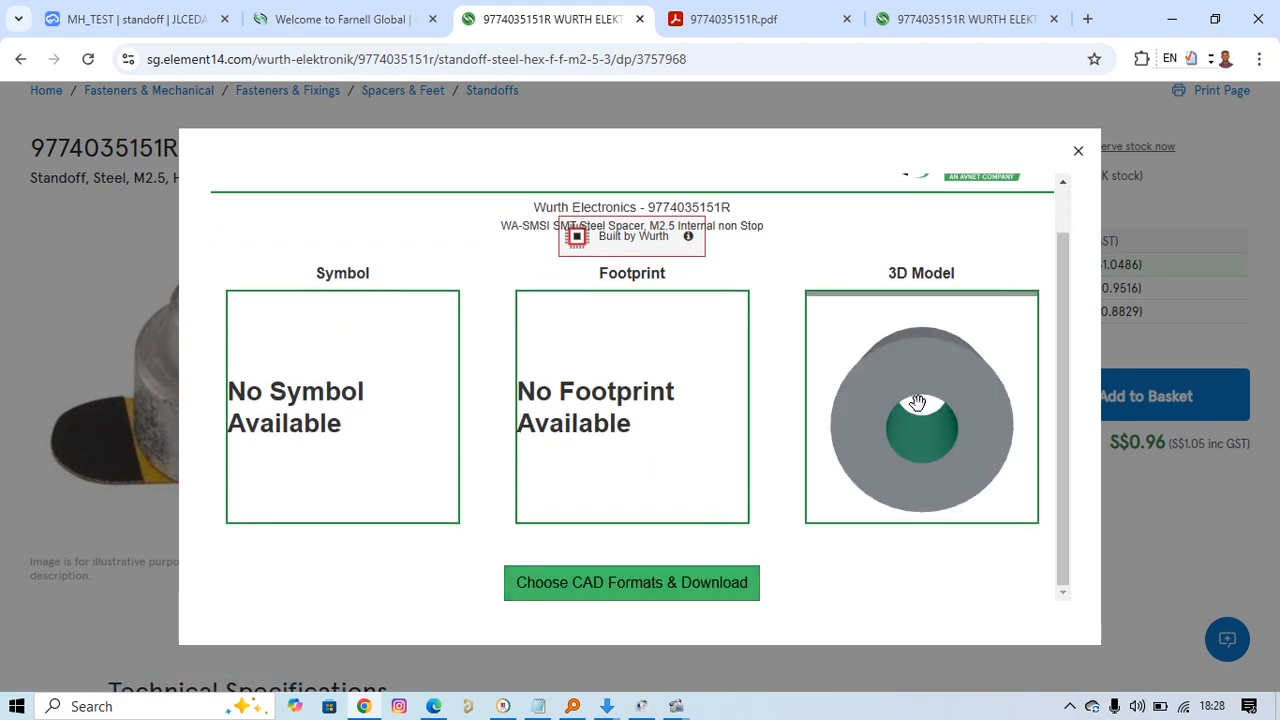
drag(917, 403, 923, 469)
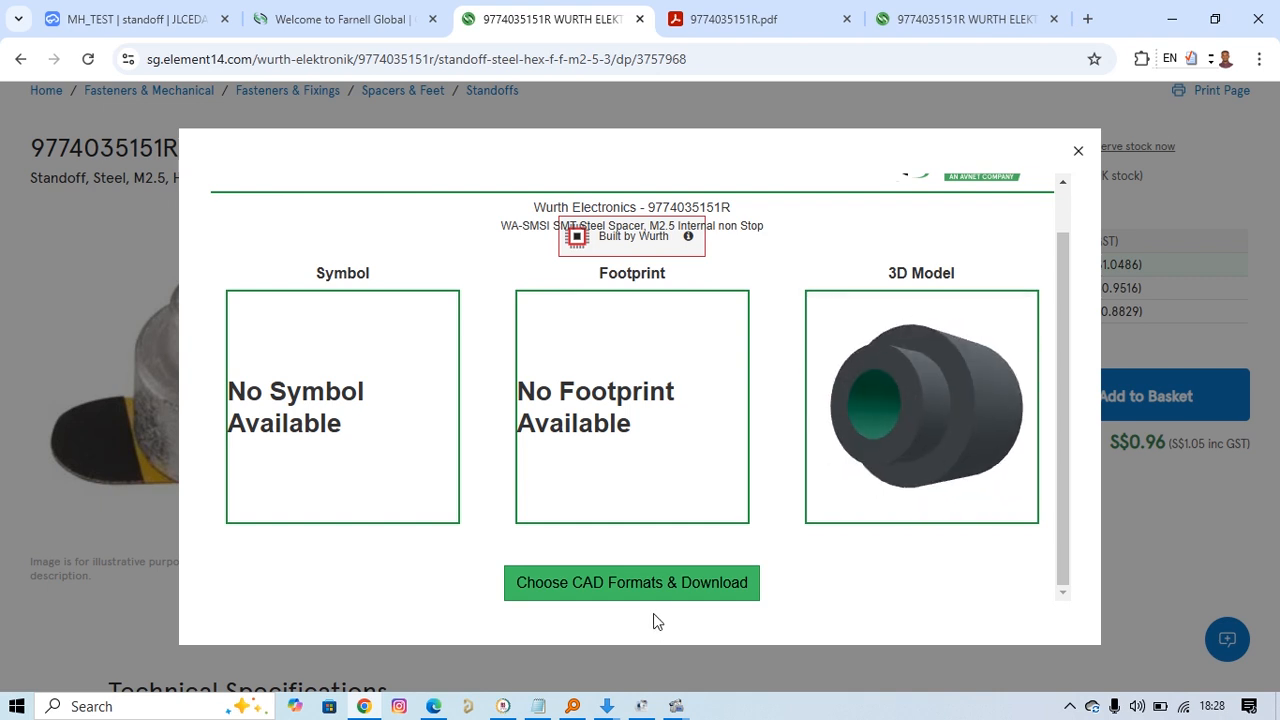
click(648, 585)
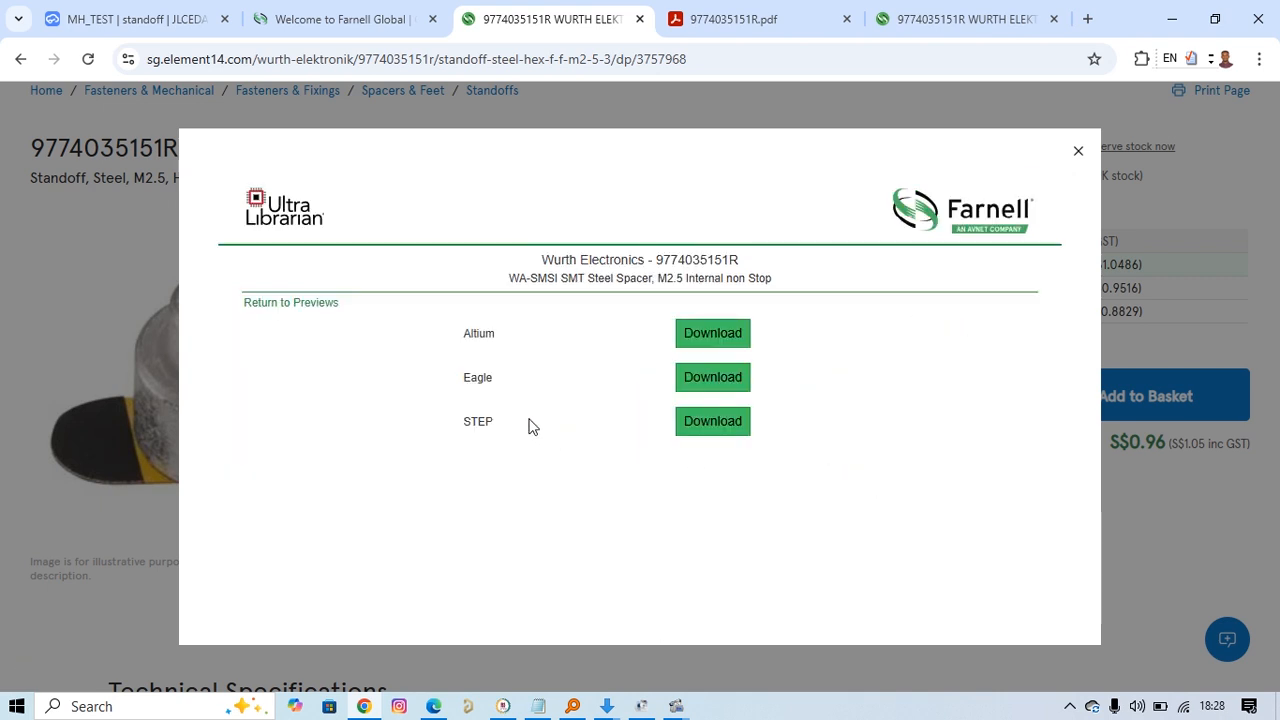
double_click(478, 421)
click(715, 428)
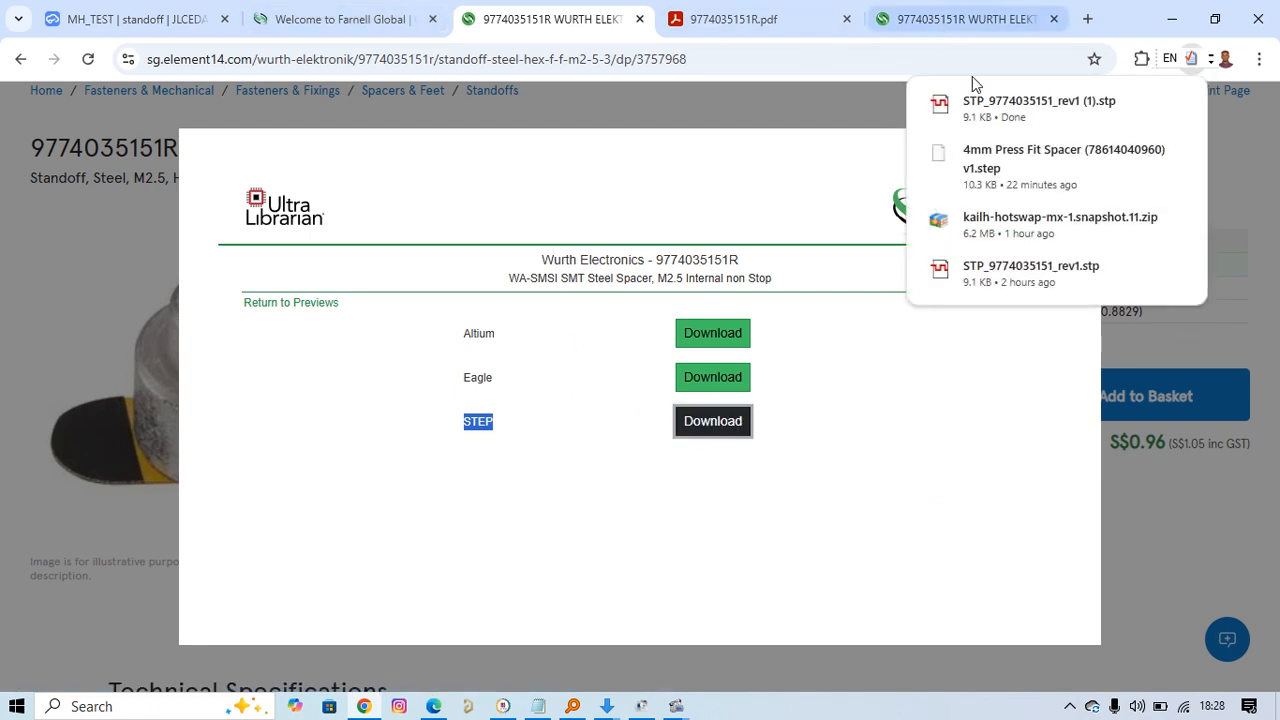
mouse_move(1110, 119)
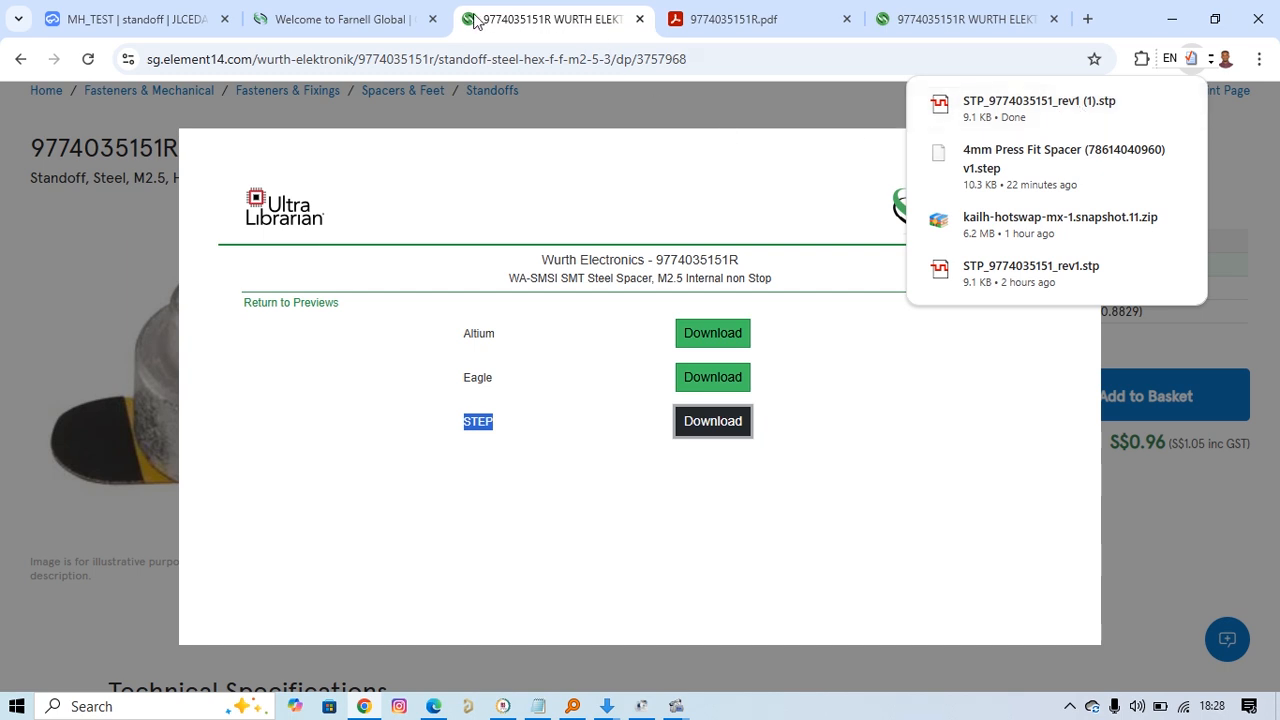
Switch back to EasyEDA and start a new personal 3D model, checking its available categories and file size limit
click(180, 20)
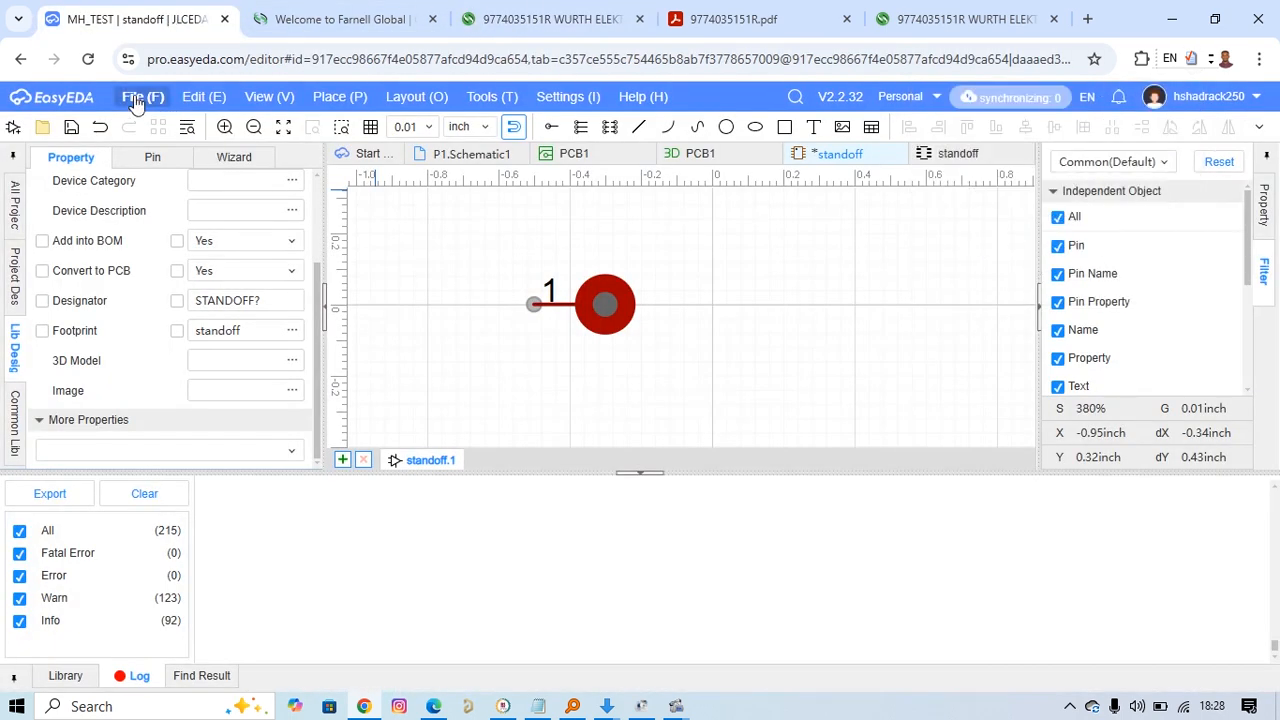
click(136, 100)
mouse_move(160, 121)
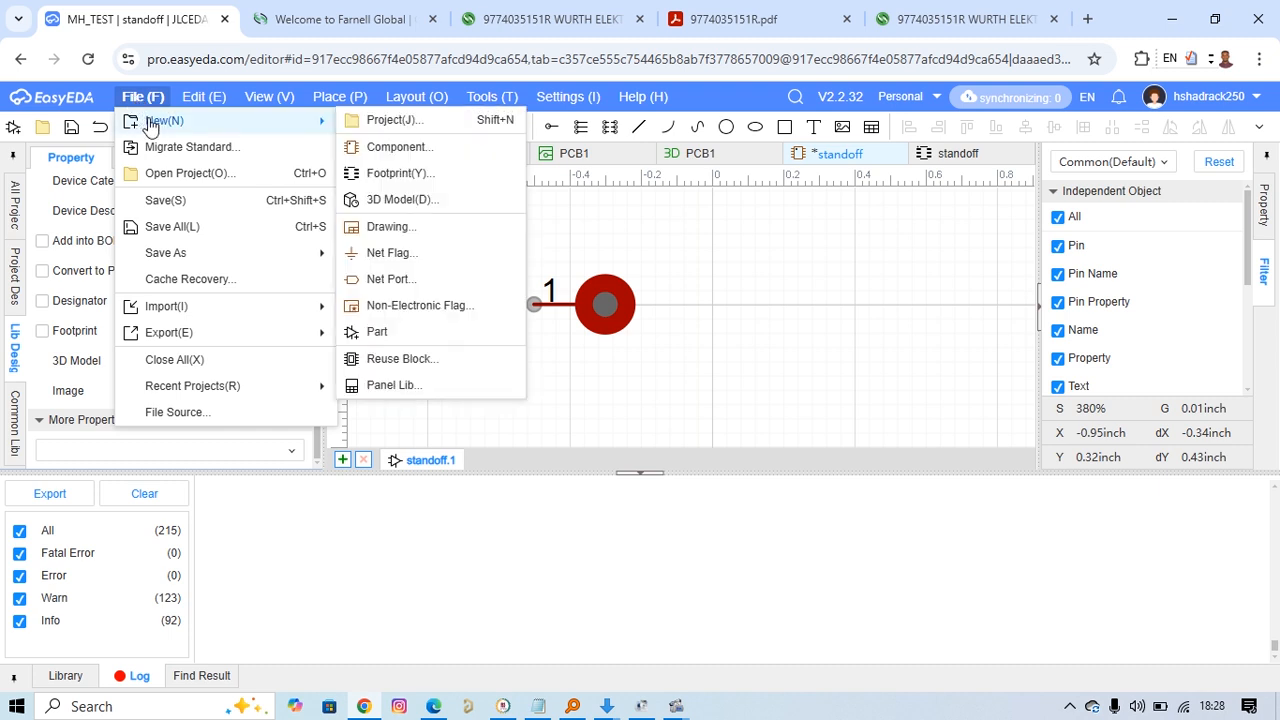
click(405, 200)
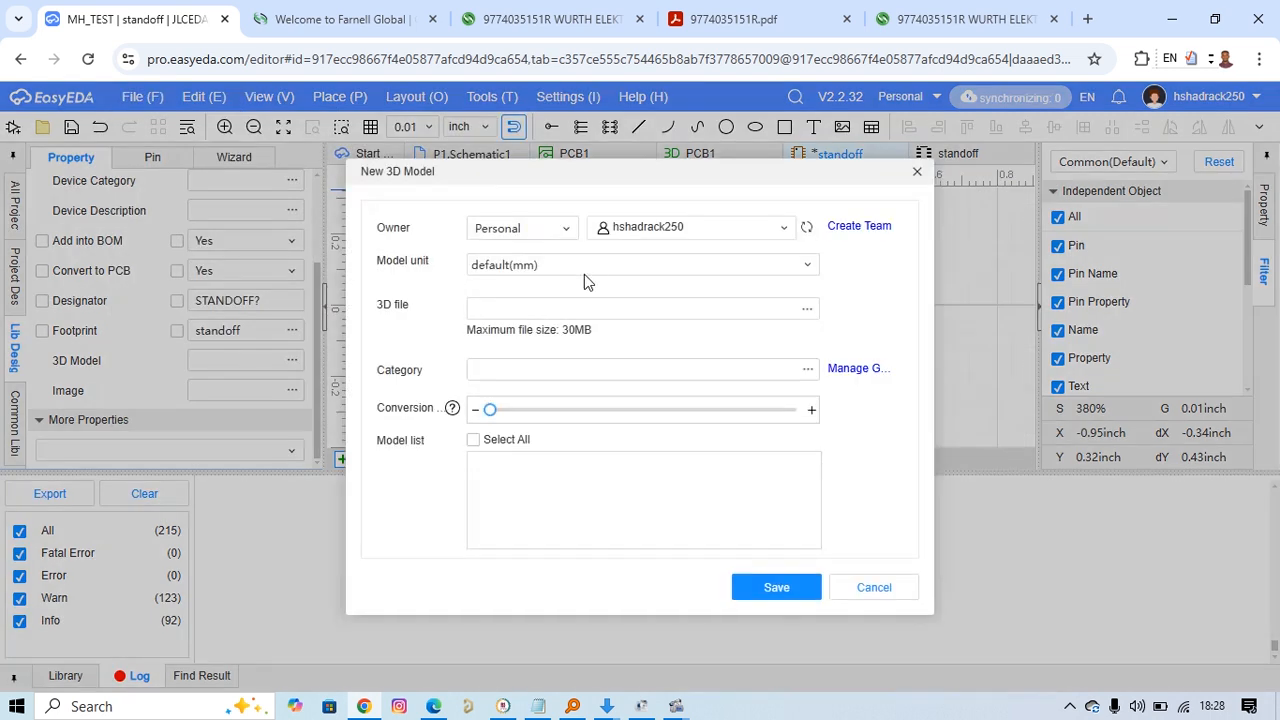
click(807, 369)
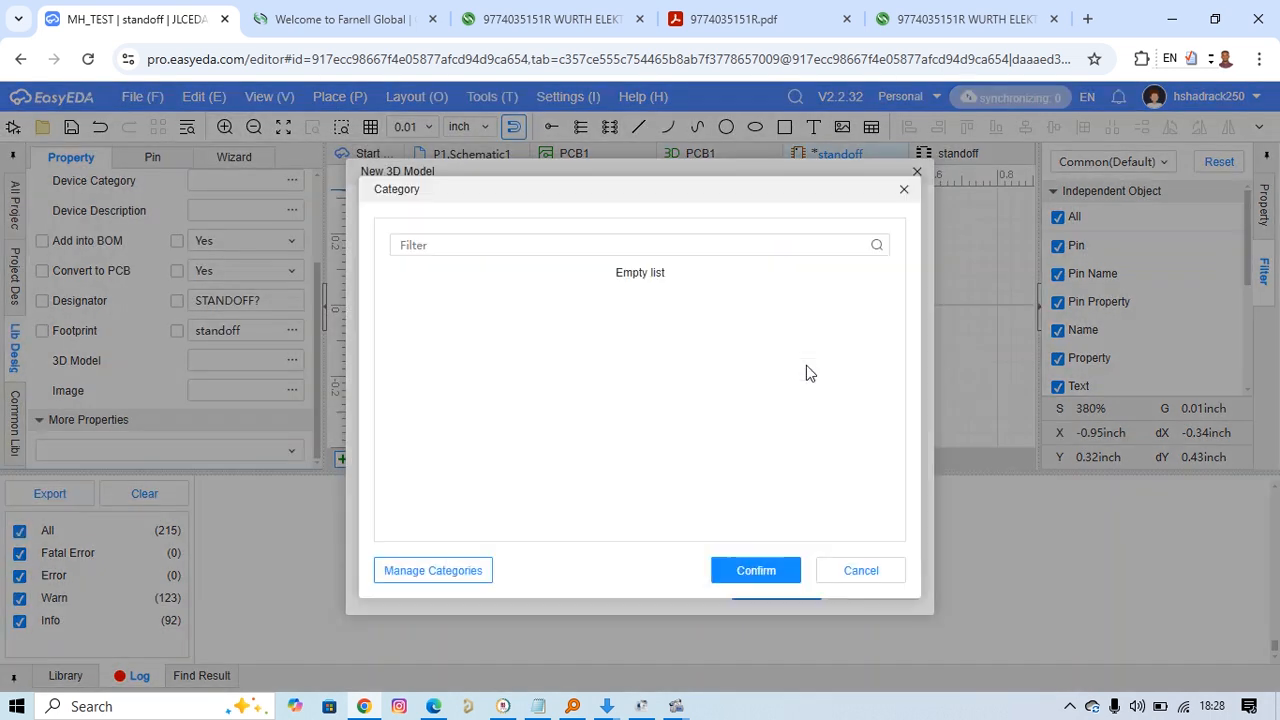
click(904, 191)
drag(366, 308, 419, 309)
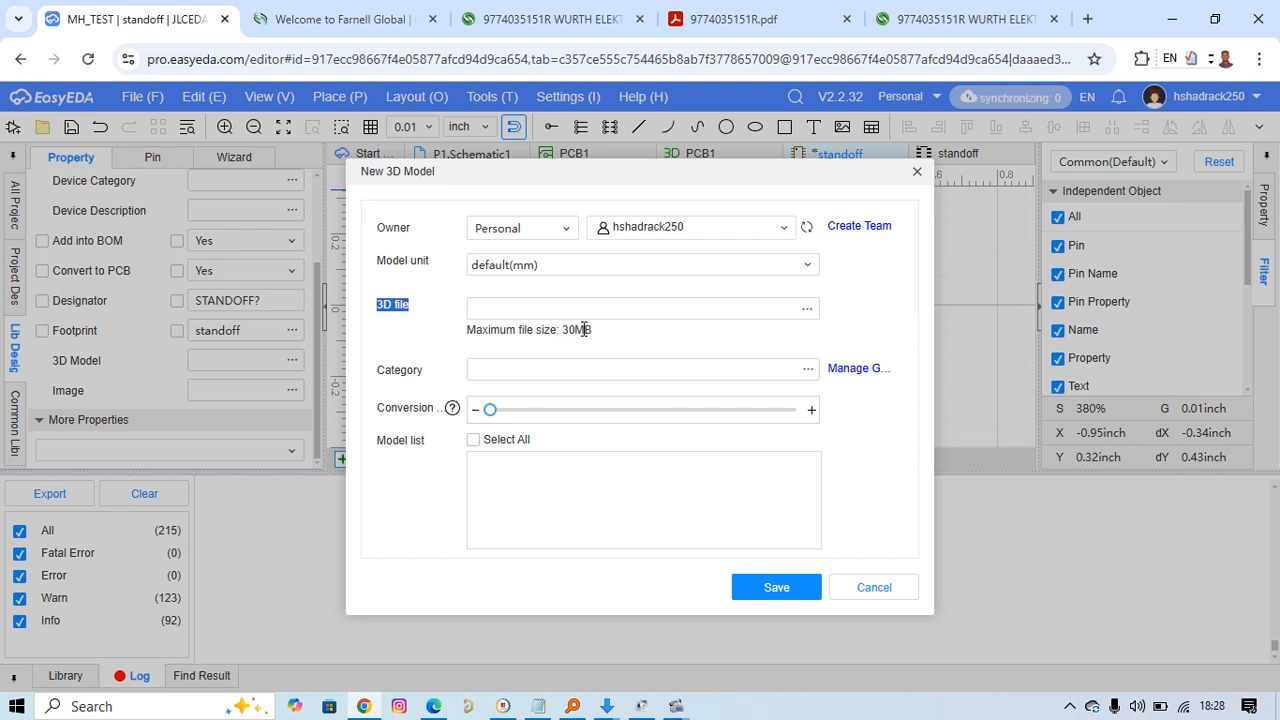
drag(562, 331, 601, 336)
click(811, 309)
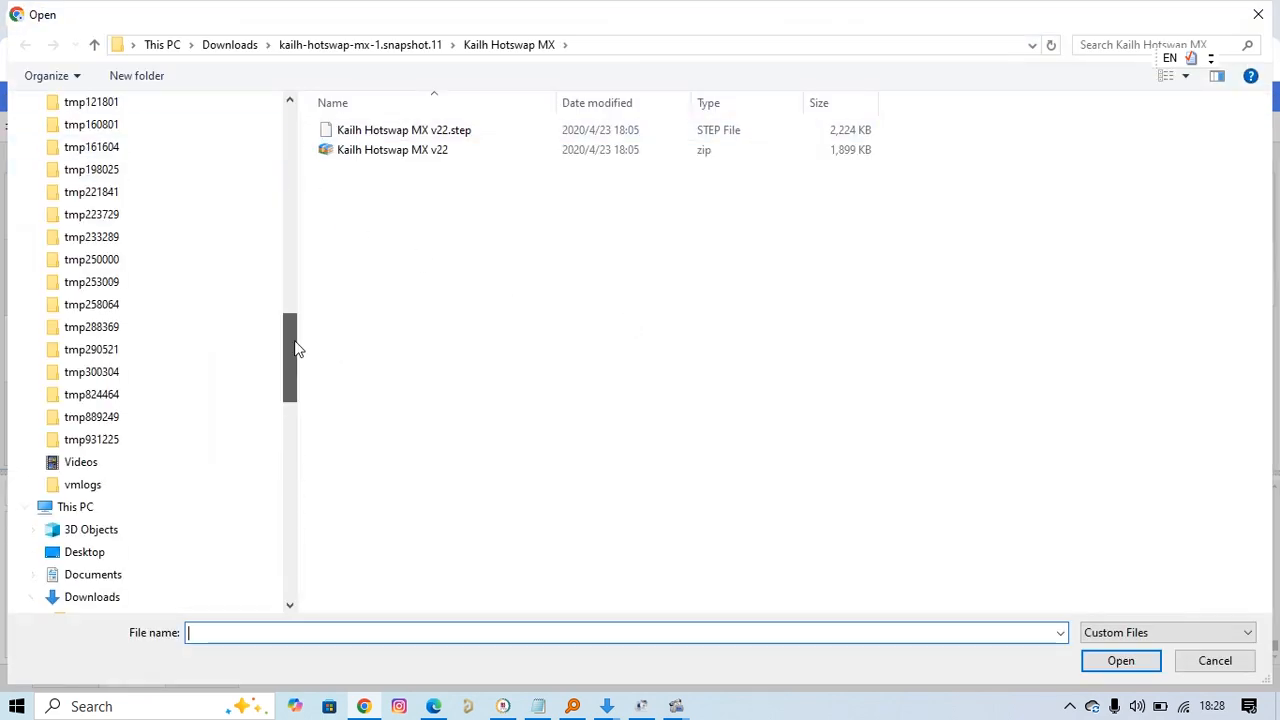
drag(294, 349, 323, 94)
click(100, 157)
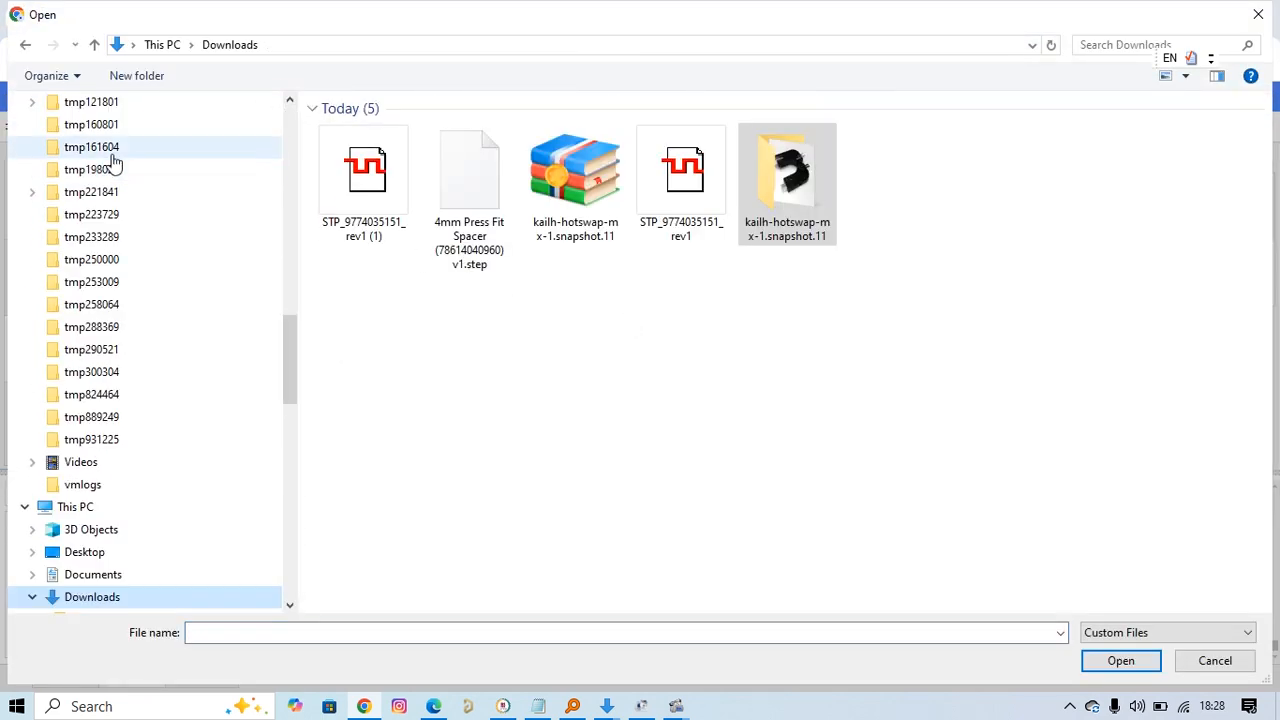
click(724, 188)
click(385, 187)
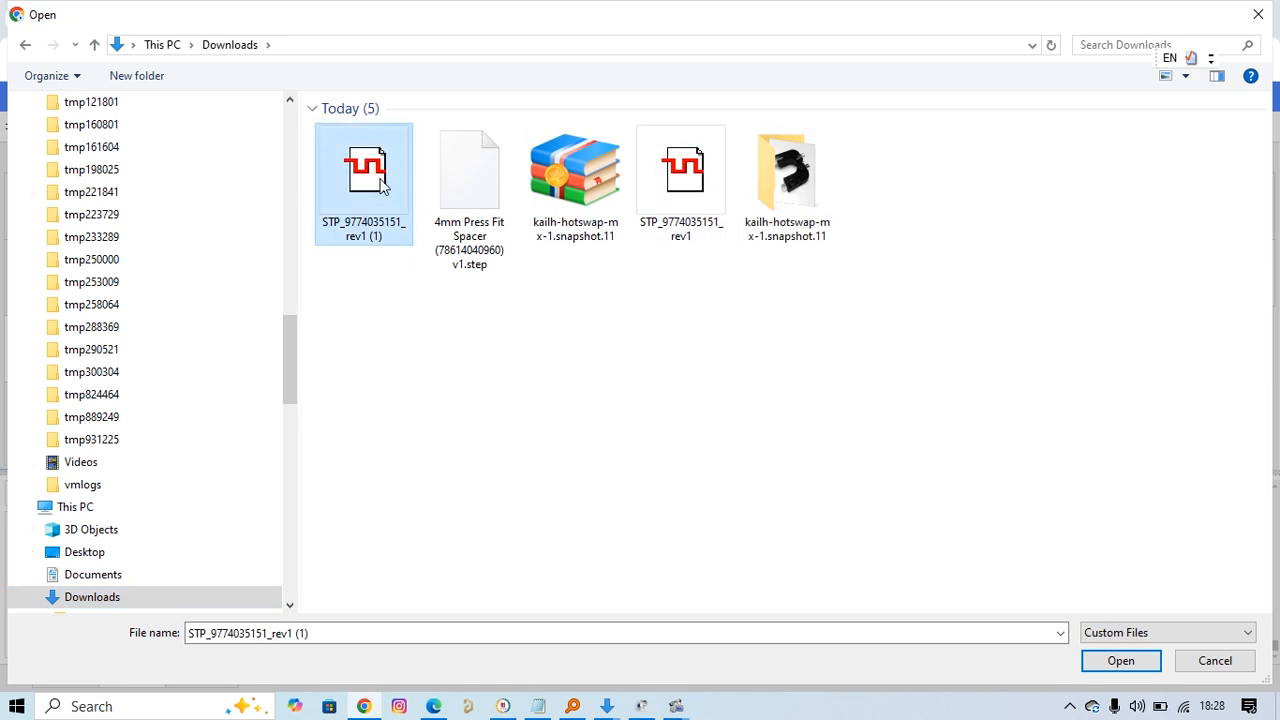
click(1098, 668)
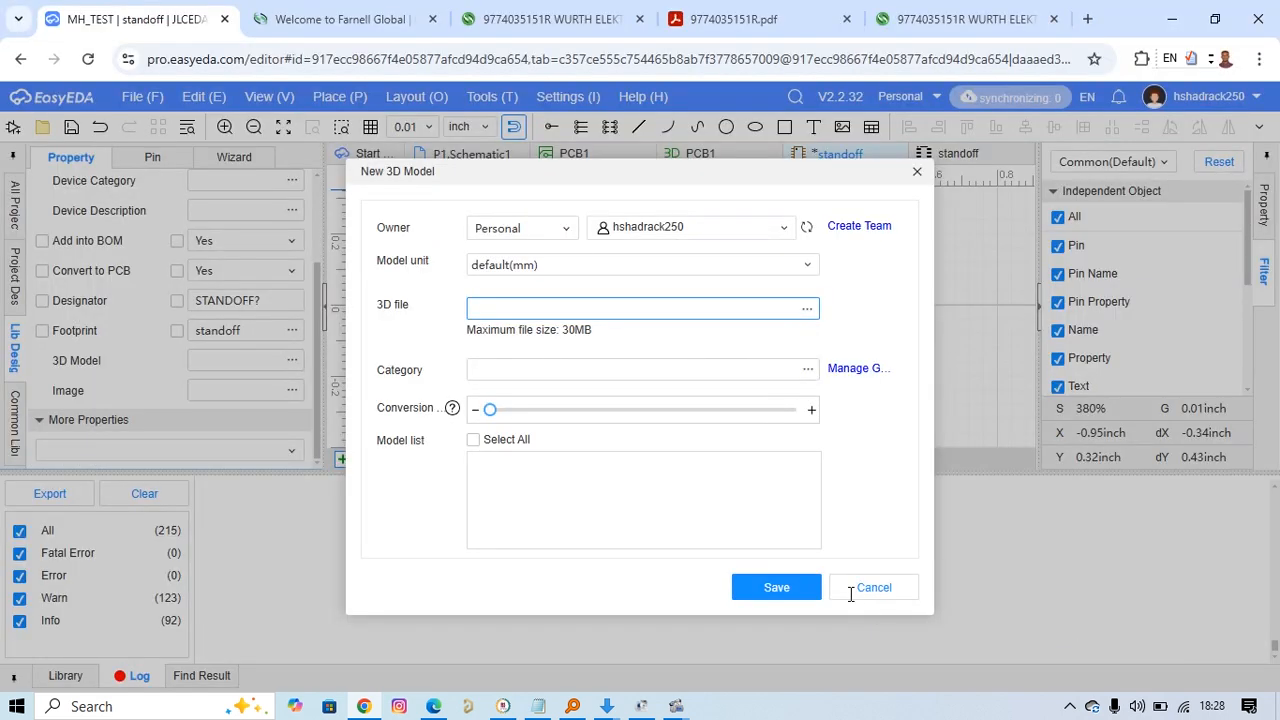
click(771, 587)
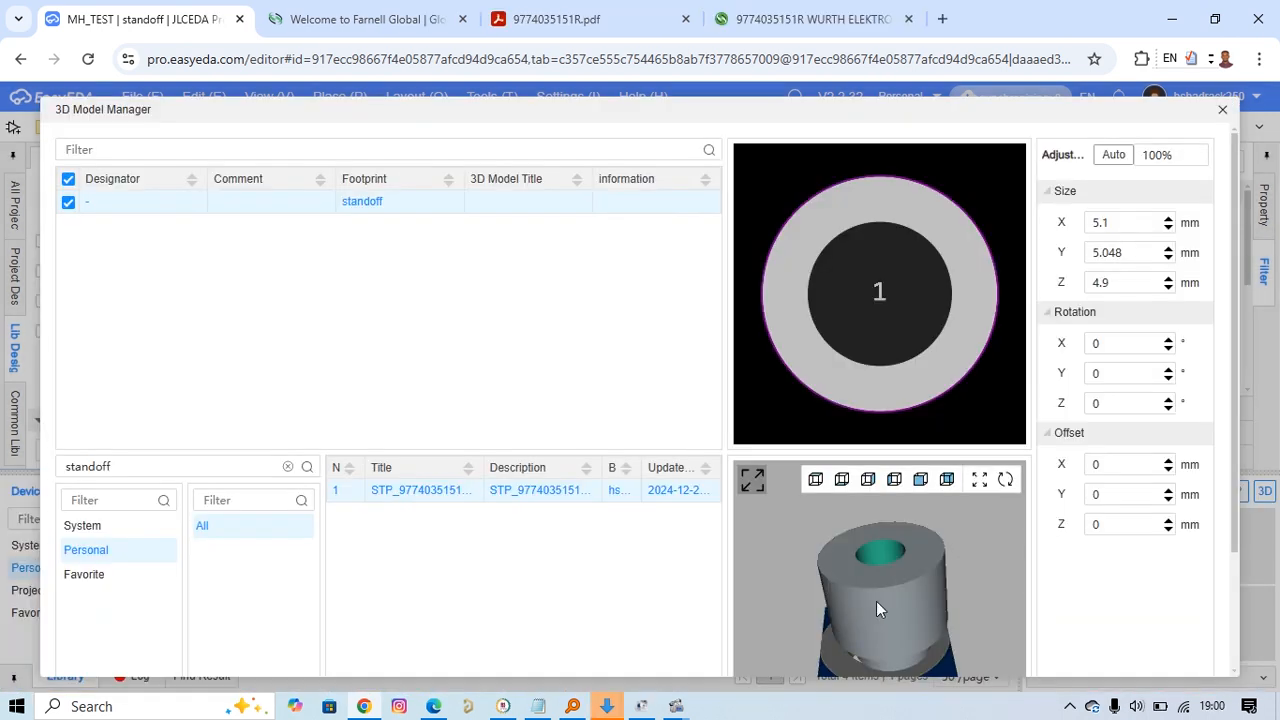
mouse_move(876, 602)
mouse_down()
mouse_move(900, 573)
mouse_move(888, 568)
mouse_move(958, 581)
mouse_move(892, 600)
mouse_up()
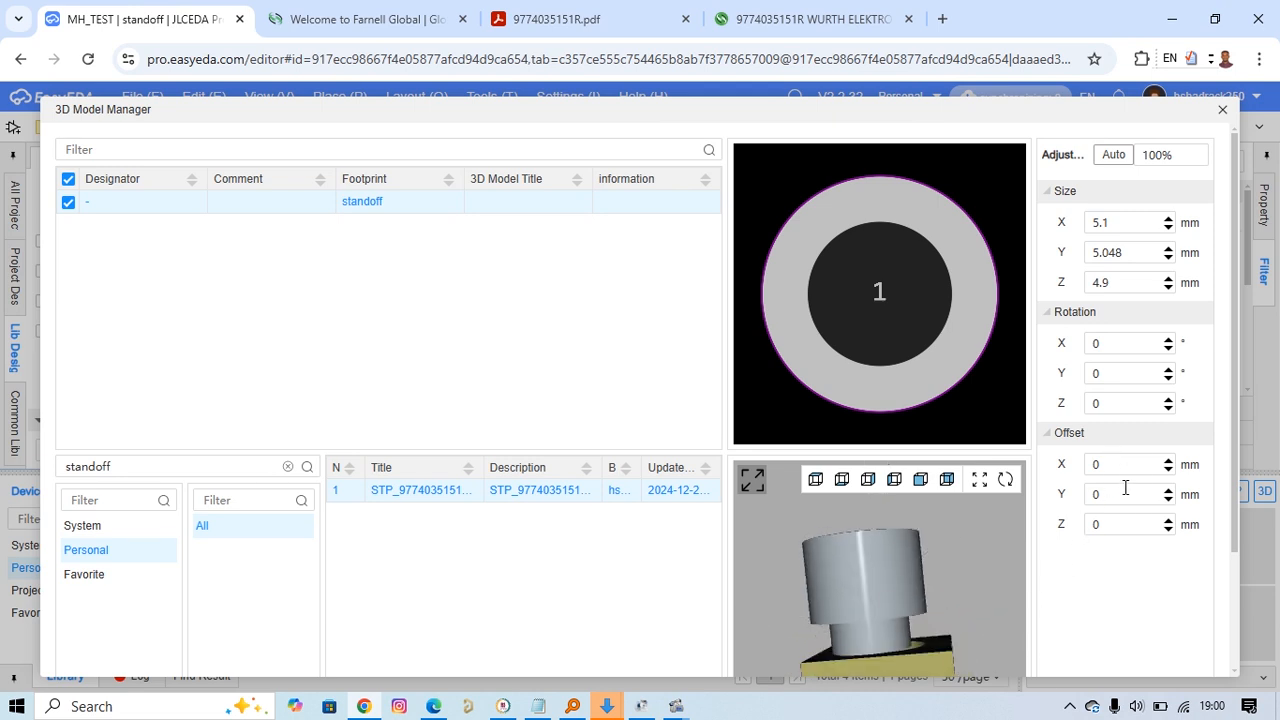
double_click(1120, 521)
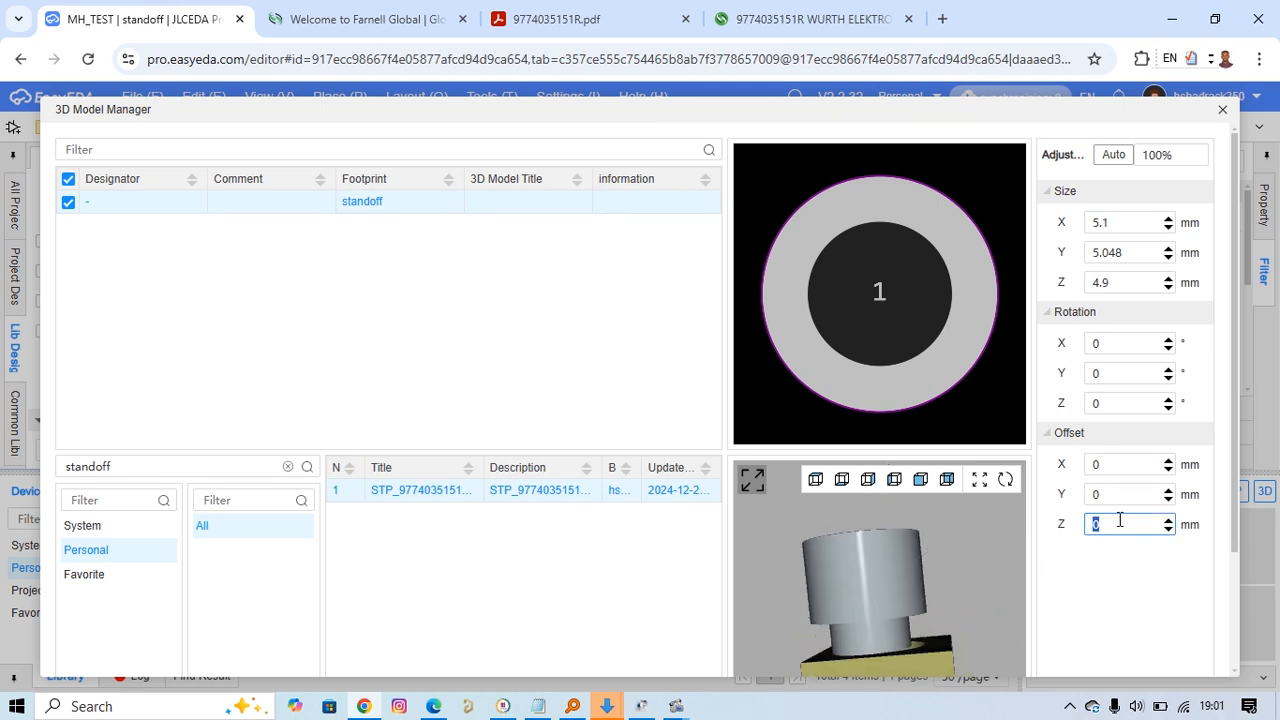
click(585, 19)
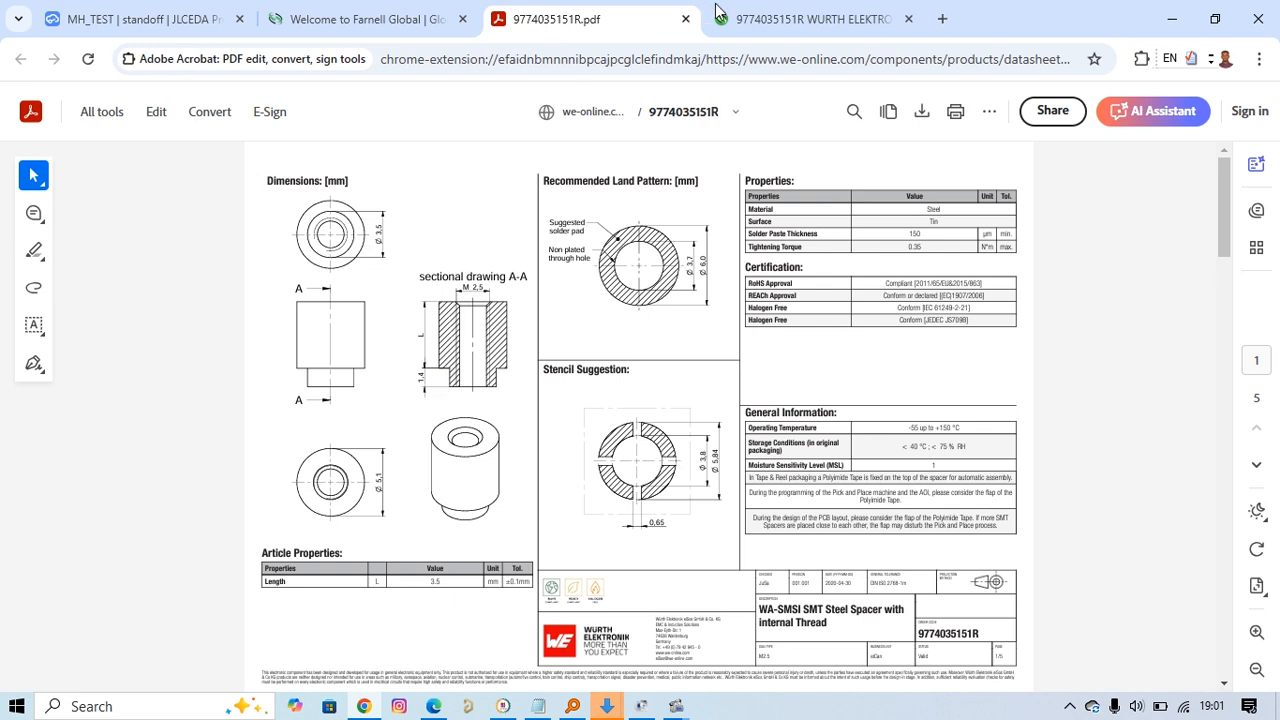
click(429, 19)
click(740, 19)
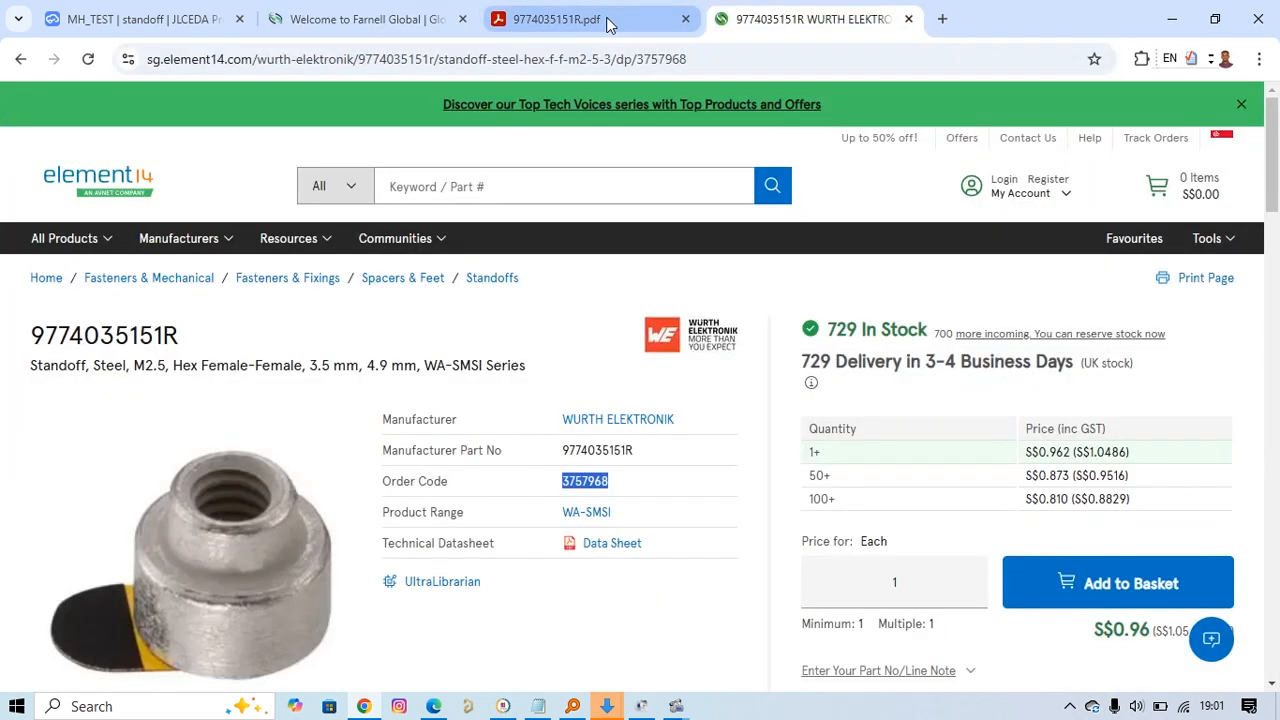
click(605, 19)
click(120, 19)
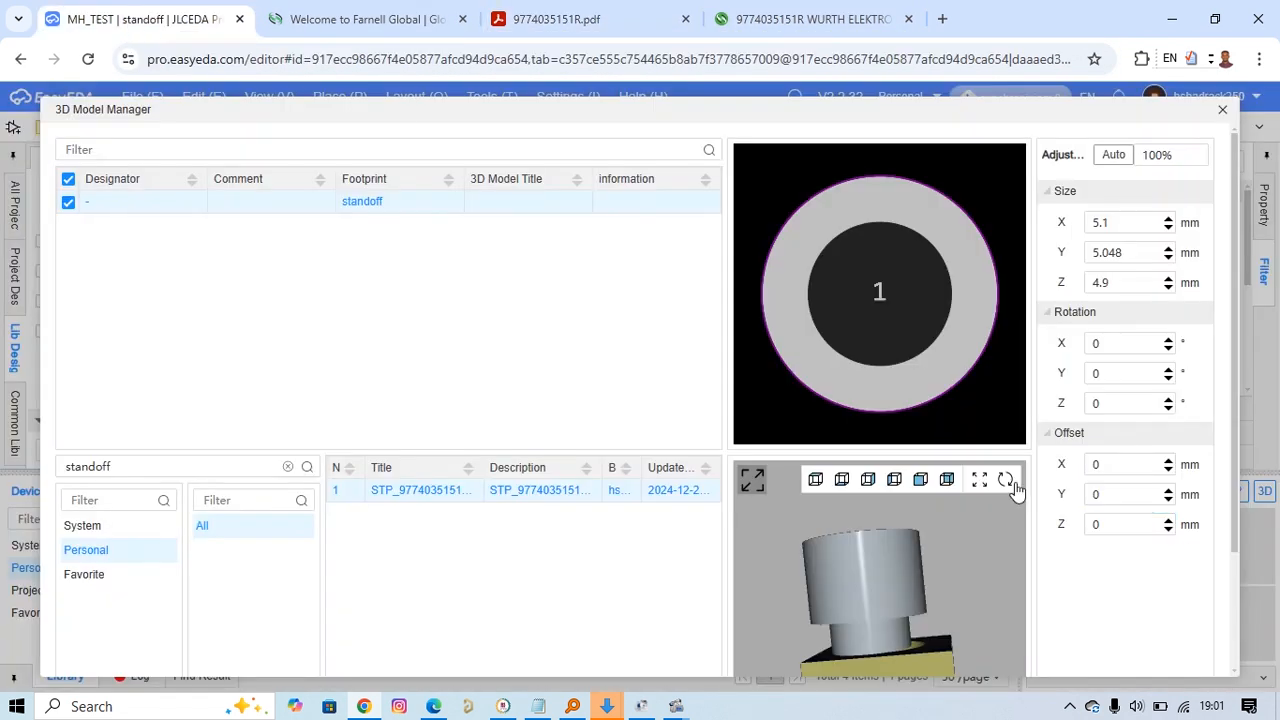
click(1122, 524)
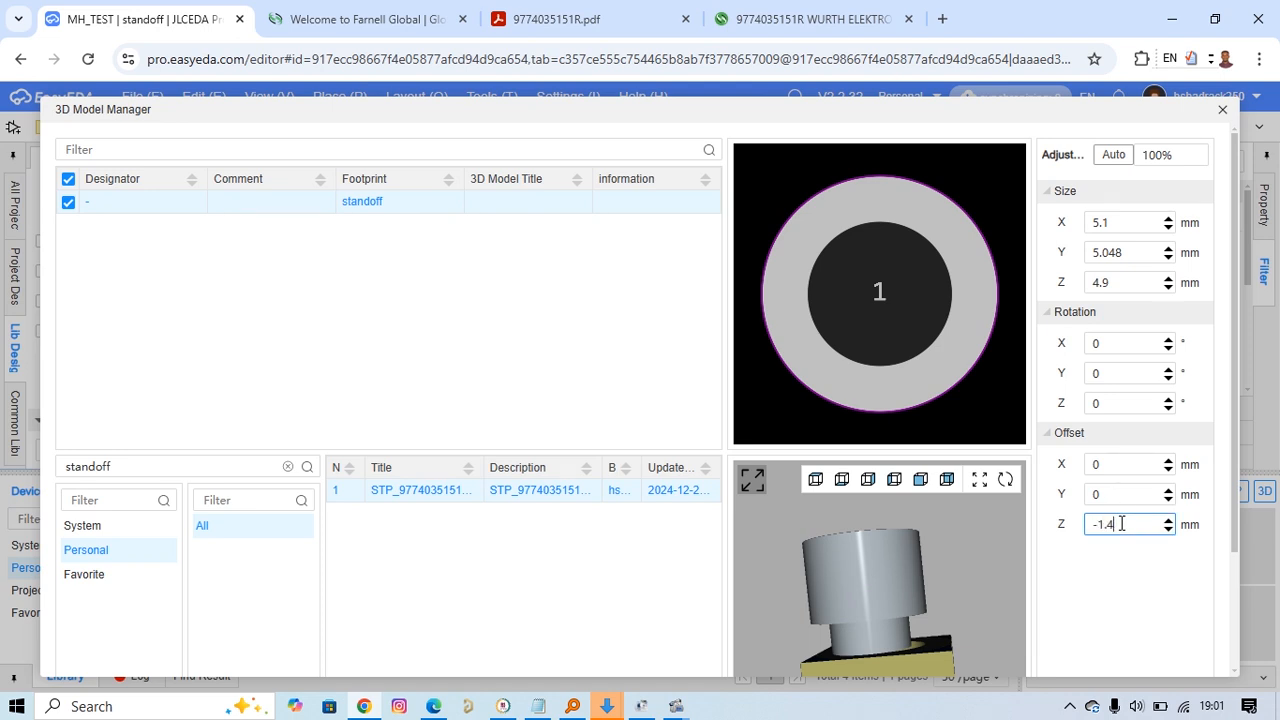
key(Return)
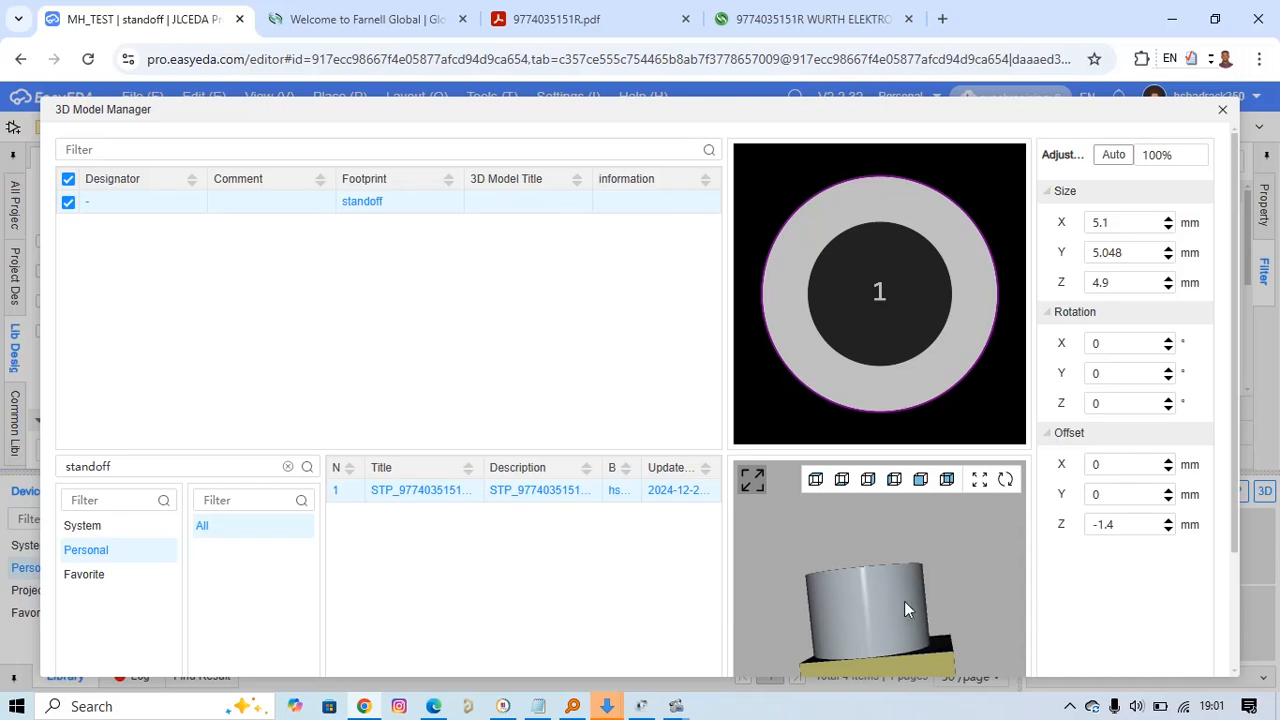
Align the standoff model with the footprint hole using an X offset of 0.5 mm and a Y offset of 0.4 mm
drag(904, 601, 902, 548)
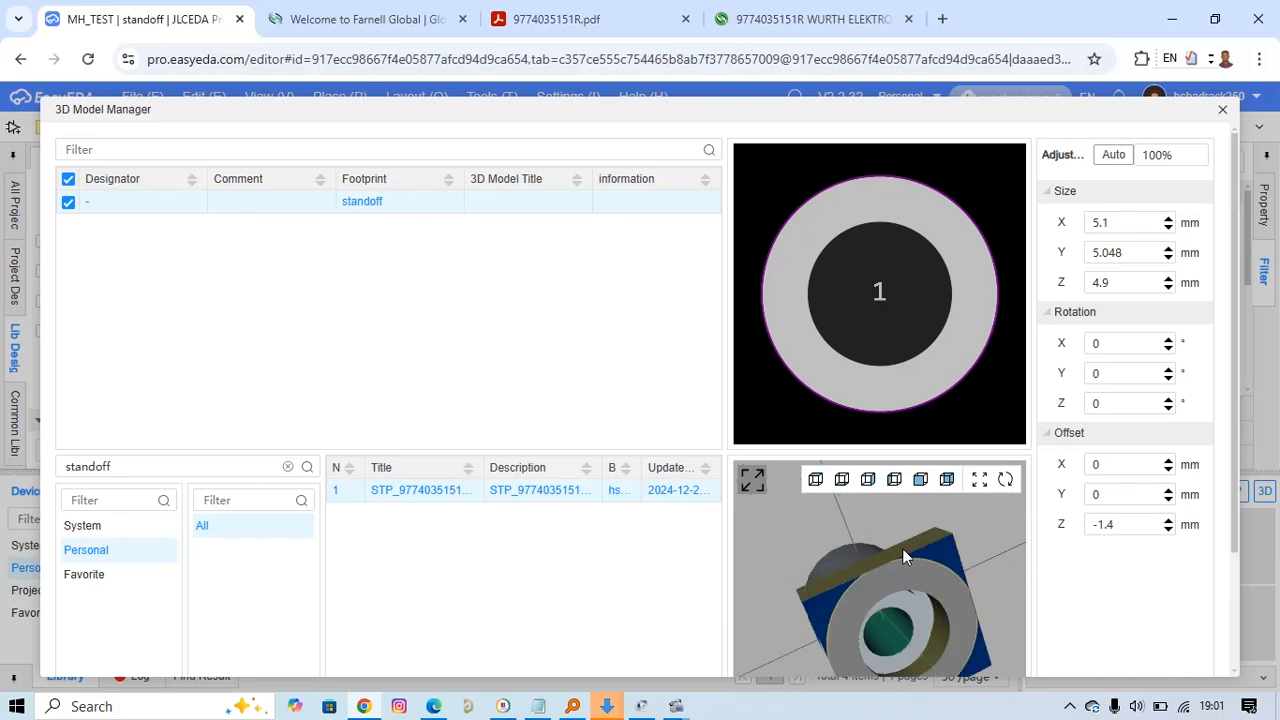
double_click(1123, 463)
text(0.5)
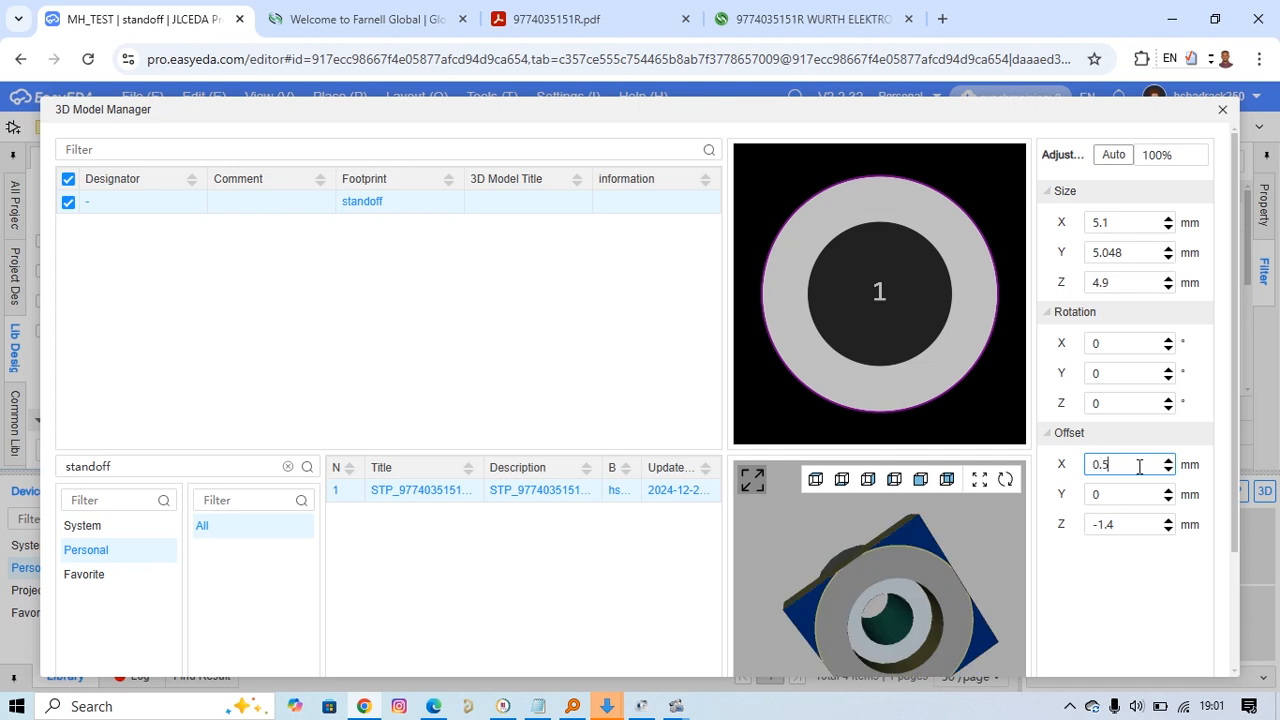
key(Return)
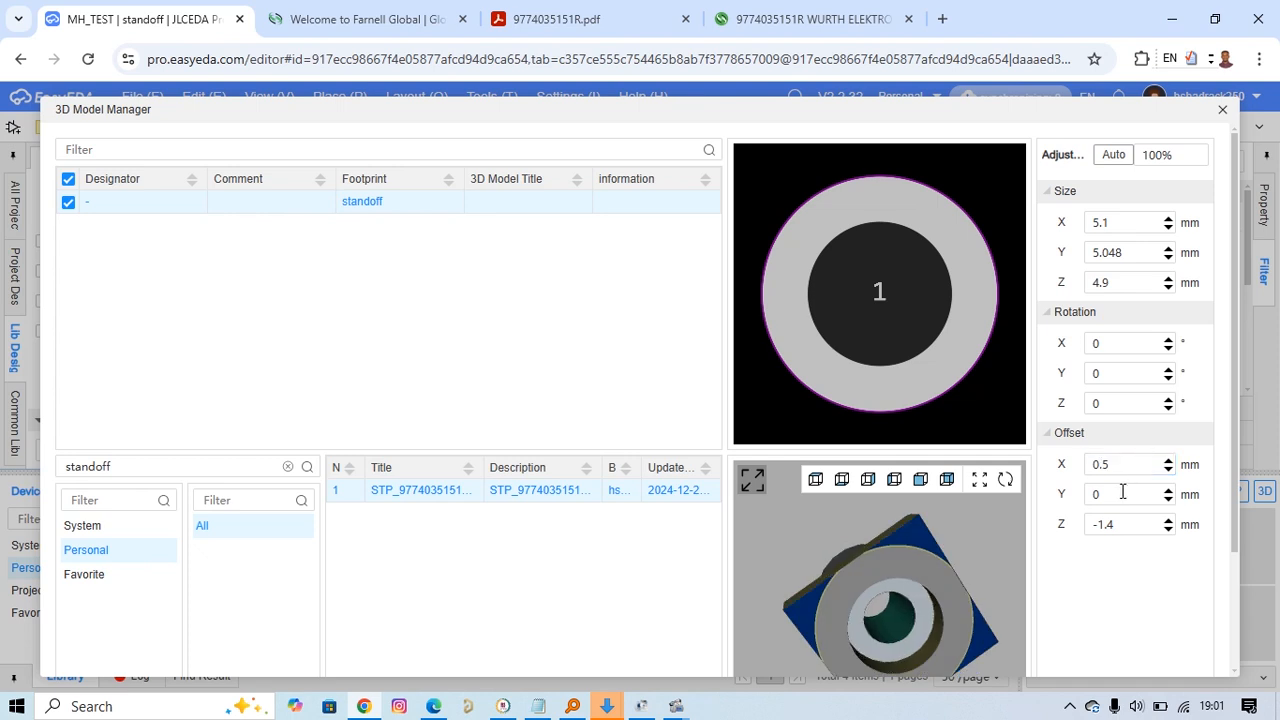
double_click(1133, 500)
text(0.4)
key(Return)
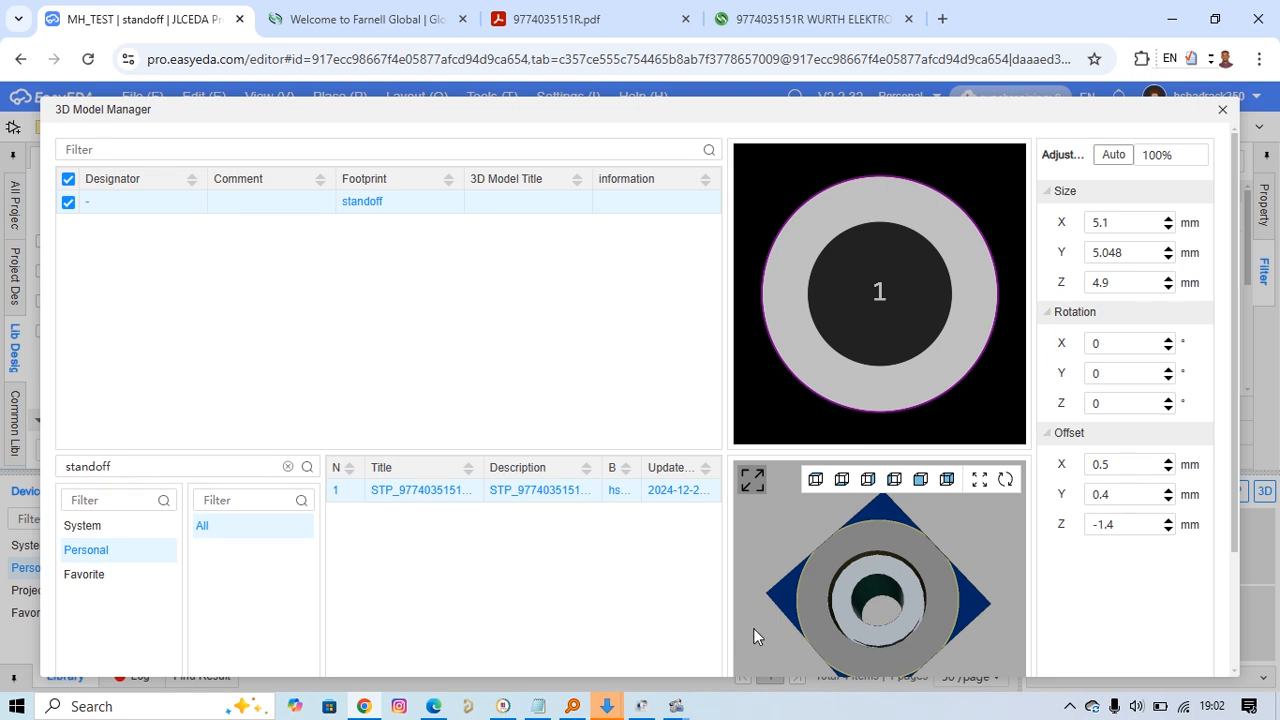
Inspect the aligned model from the side, apply it to the standoff footprint and save the standoff symbol
drag(829, 604, 842, 557)
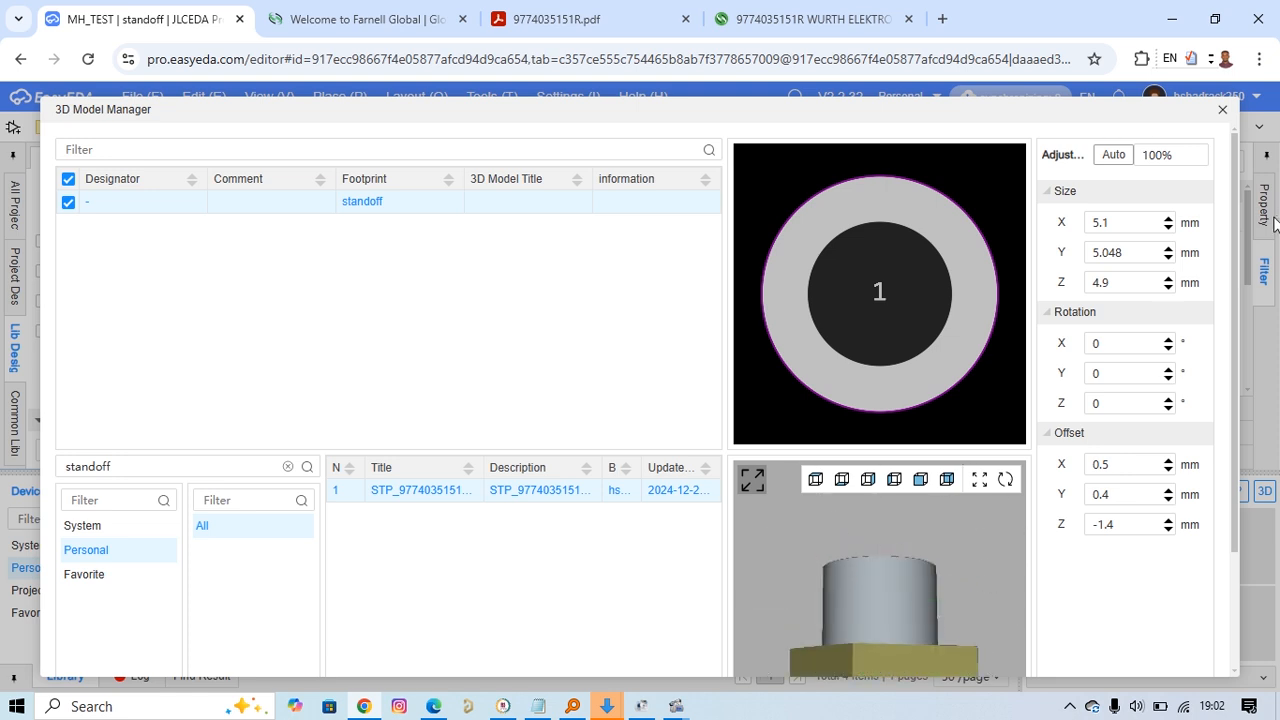
drag(1241, 284, 1246, 434)
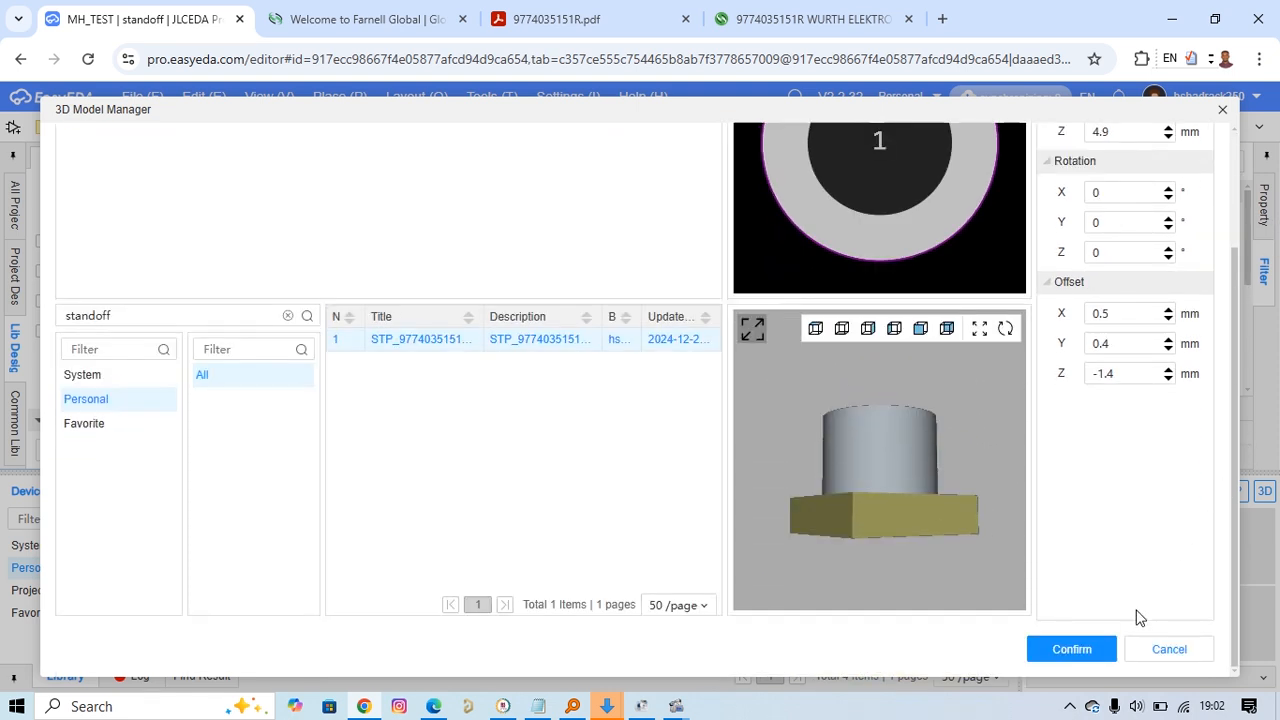
click(1072, 650)
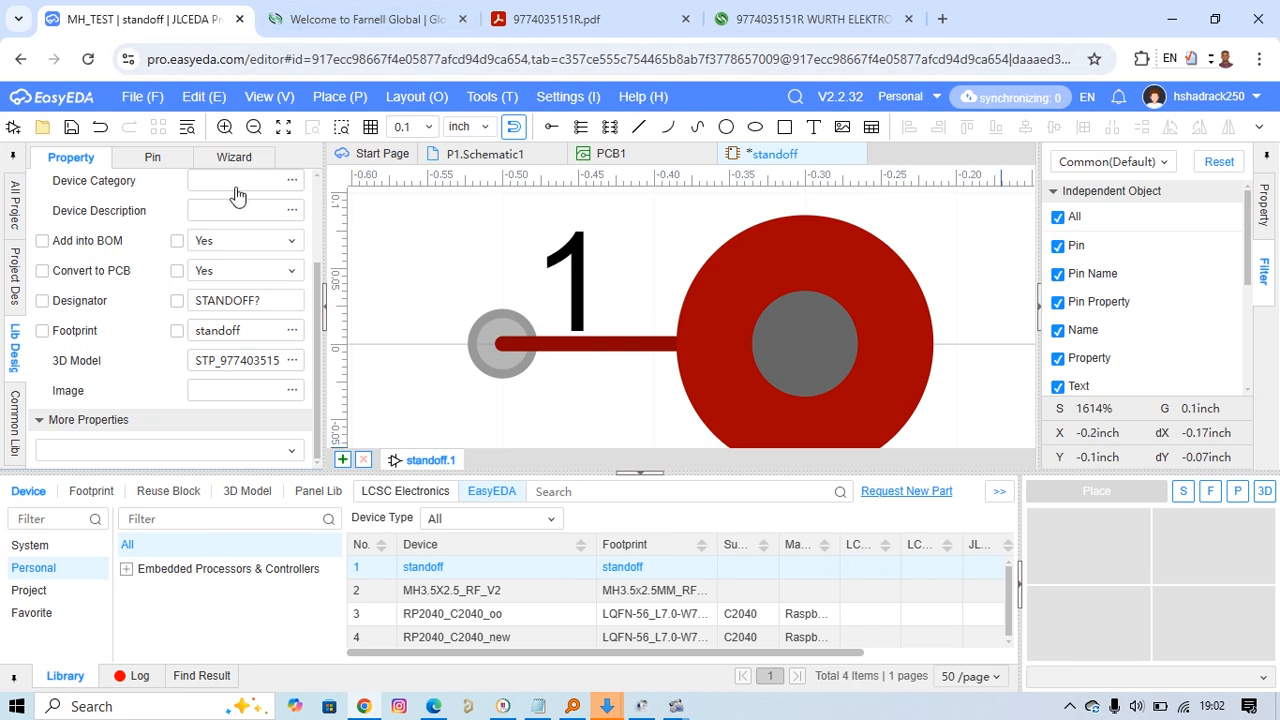
click(72, 127)
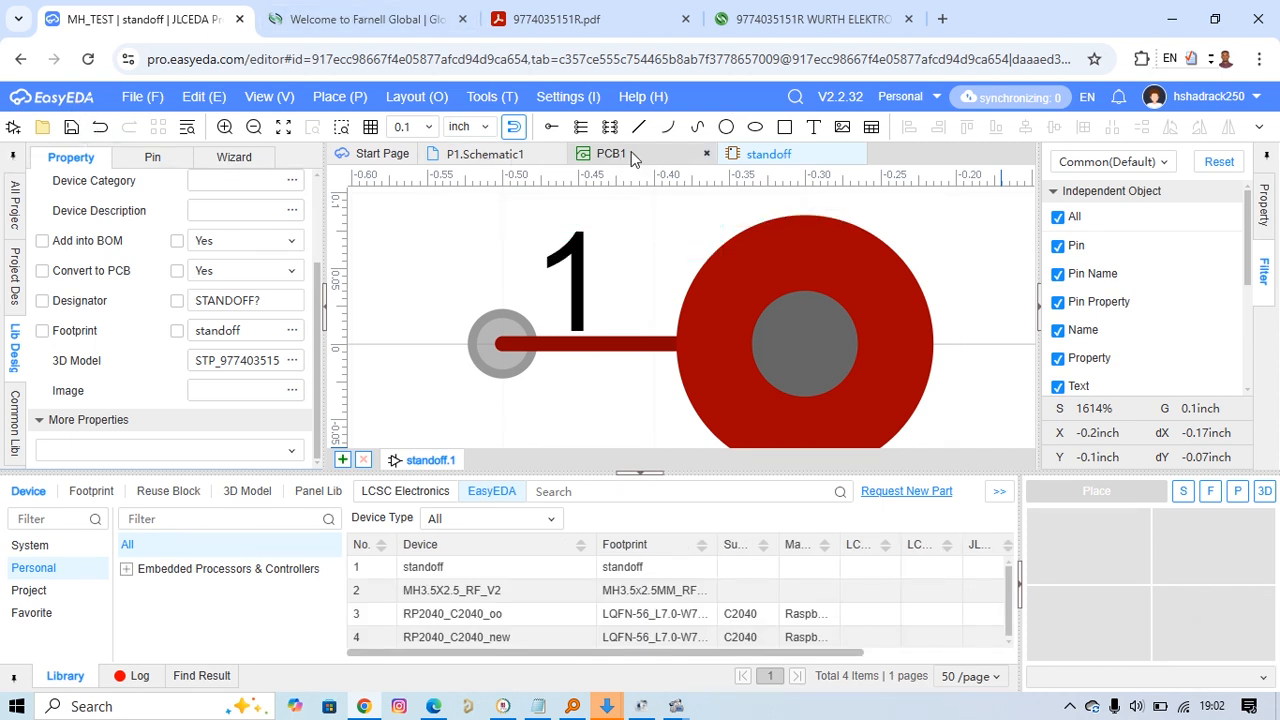
Preview the personal library's standoff device in 3D and place one instance on Schematic1 to the right of U1
click(479, 155)
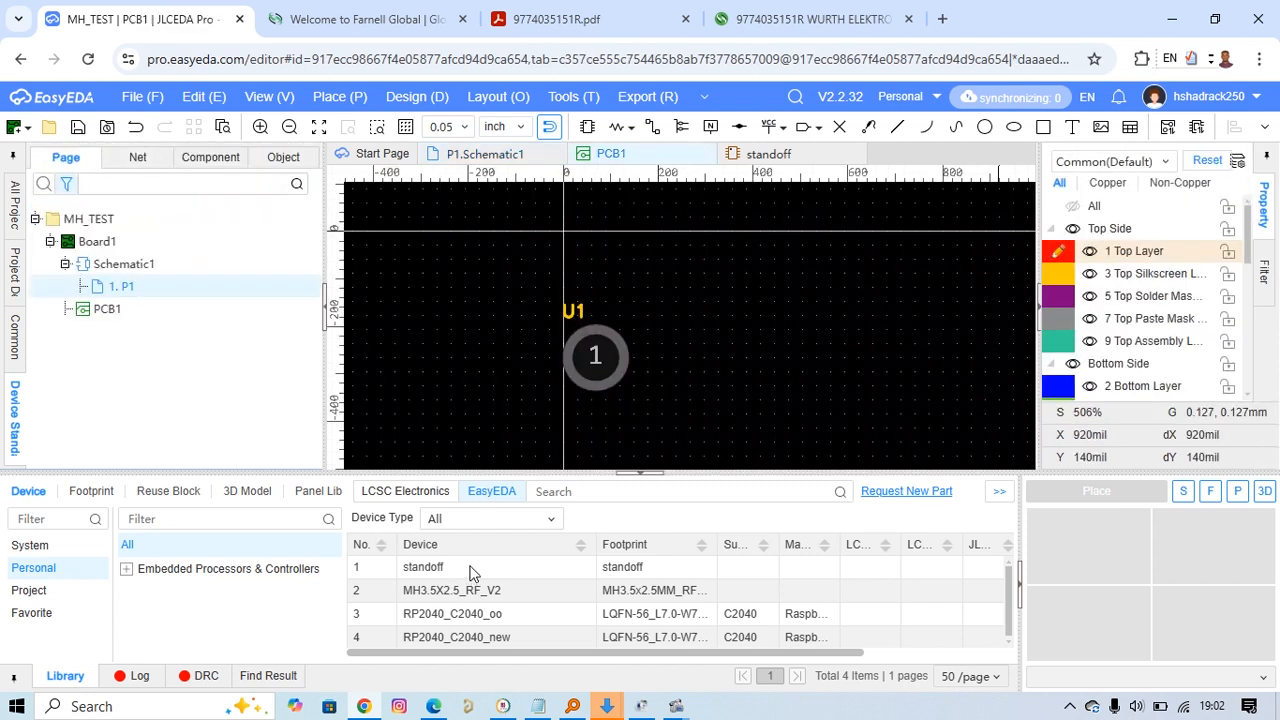
click(463, 569)
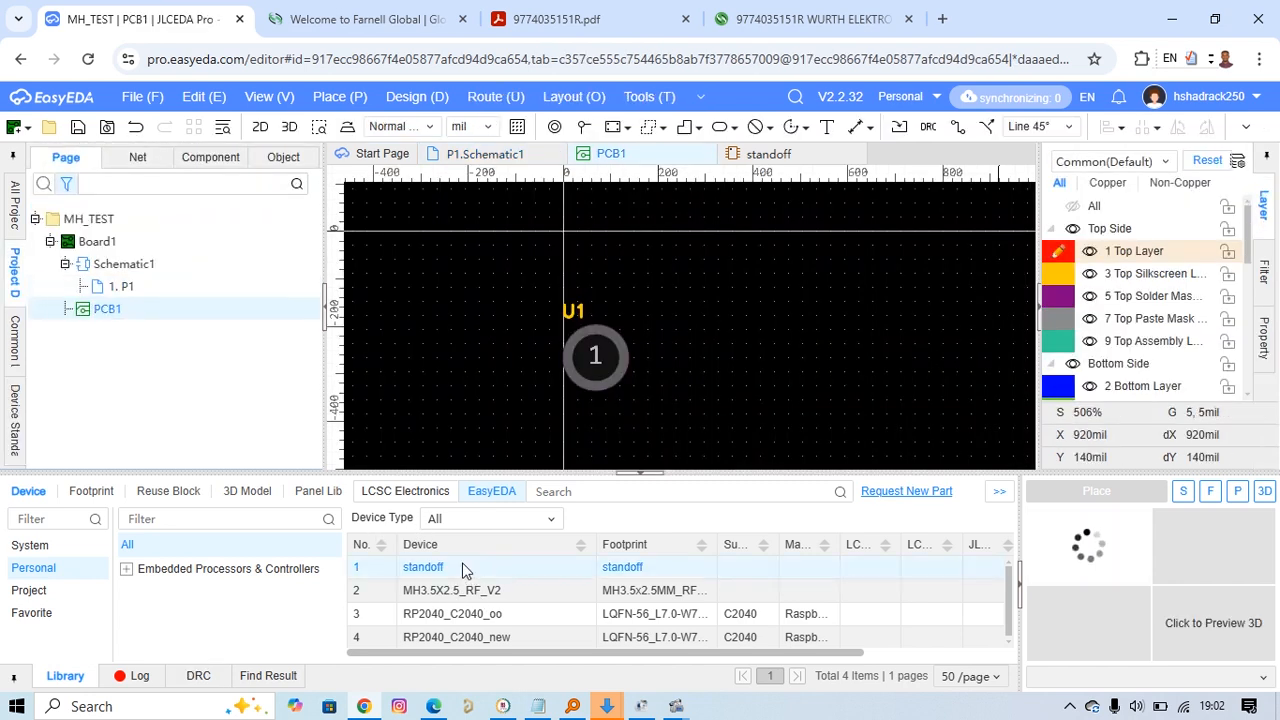
click(493, 155)
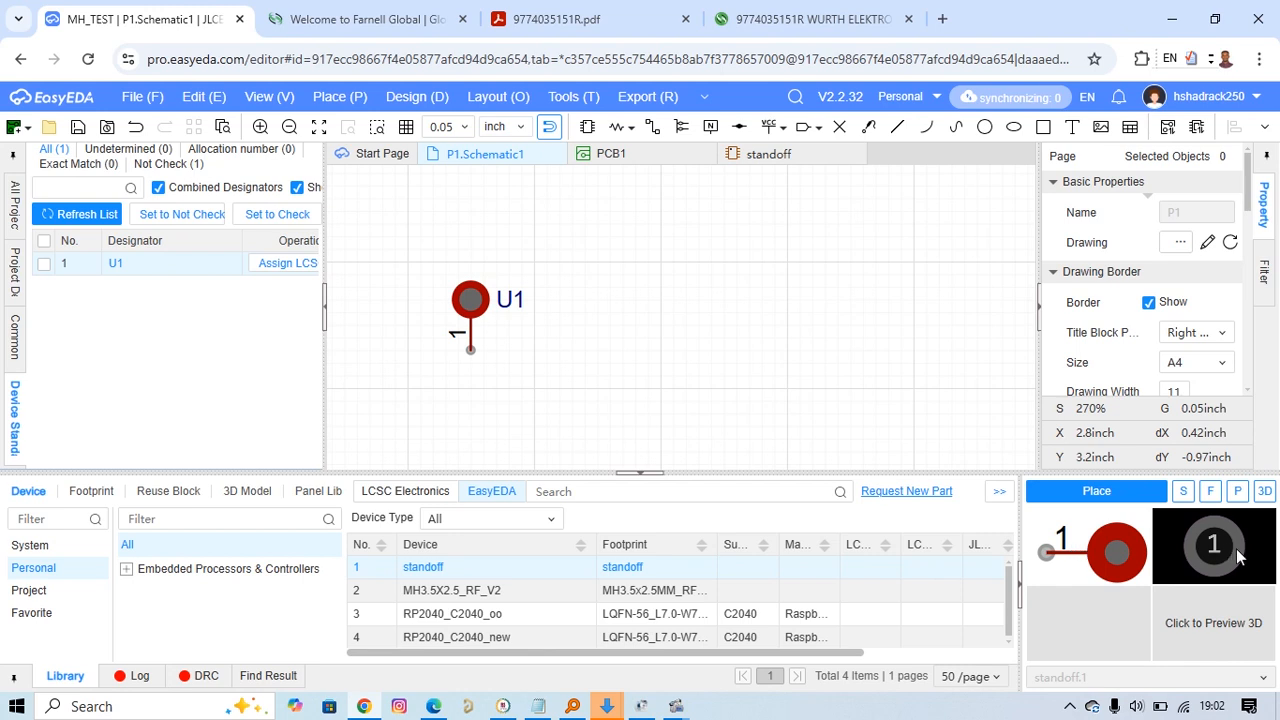
click(1240, 630)
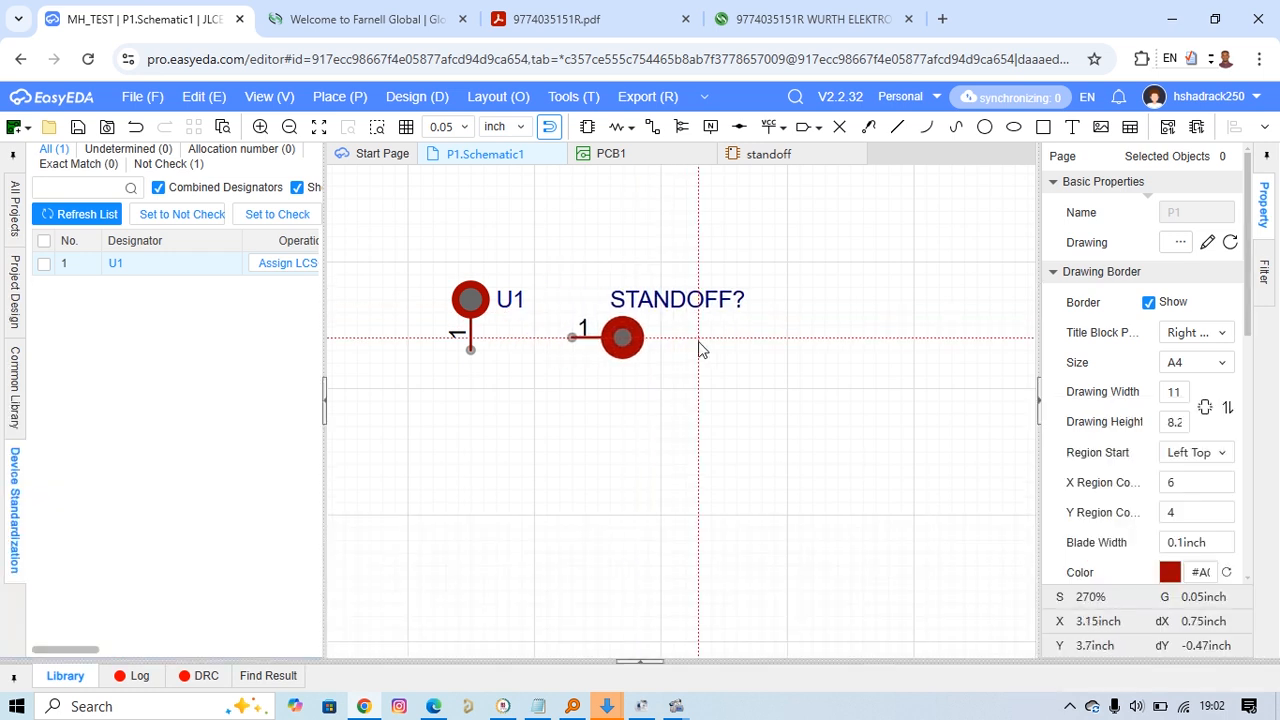
click(700, 349)
key(Escape)
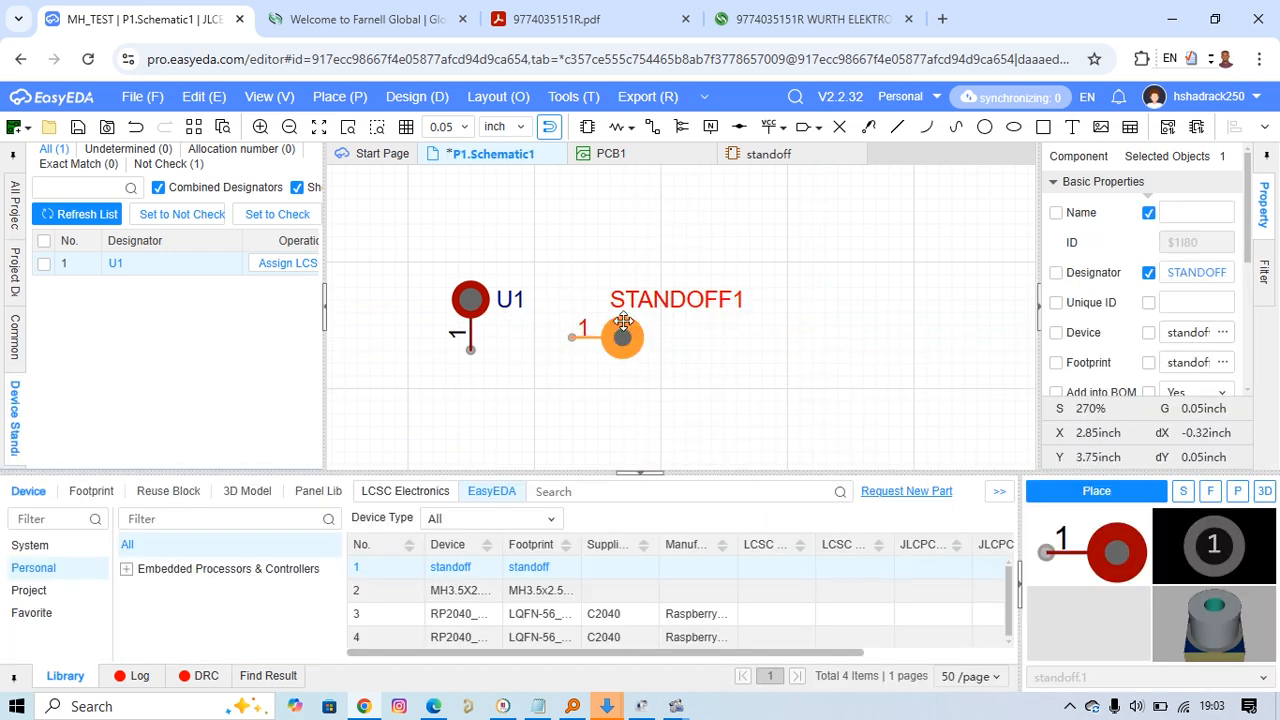
Rotate the placed standoff symbol so its pin points down like U1's, and position it beside U1
click(838, 326)
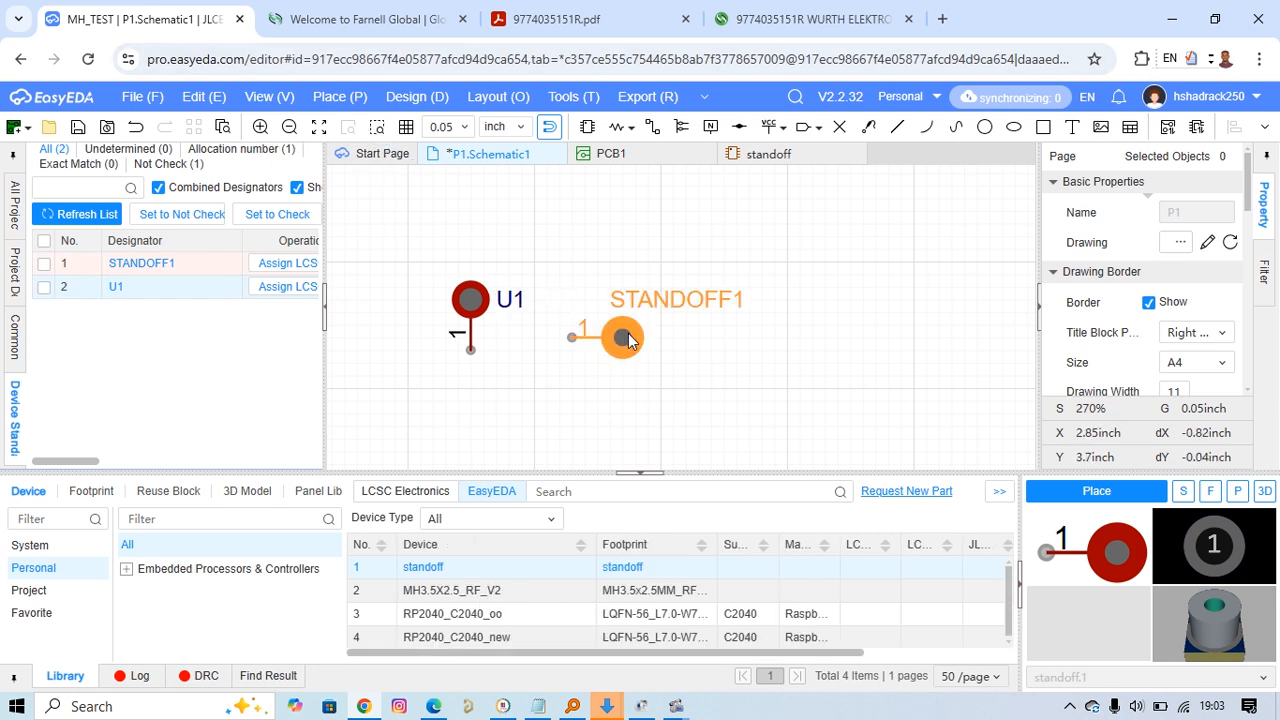
drag(623, 338, 662, 348)
key(space)
click(702, 399)
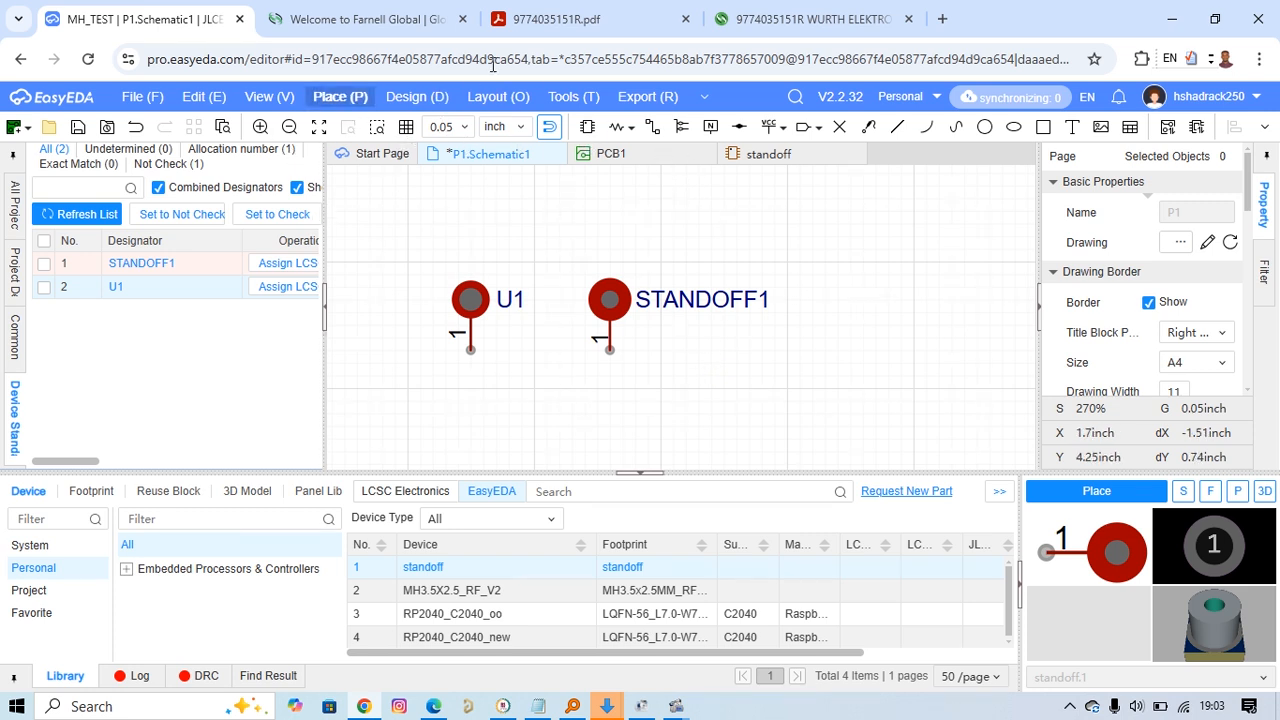
Update the PCB from the schematic, saving it and applying the change that adds the standoff component
click(411, 100)
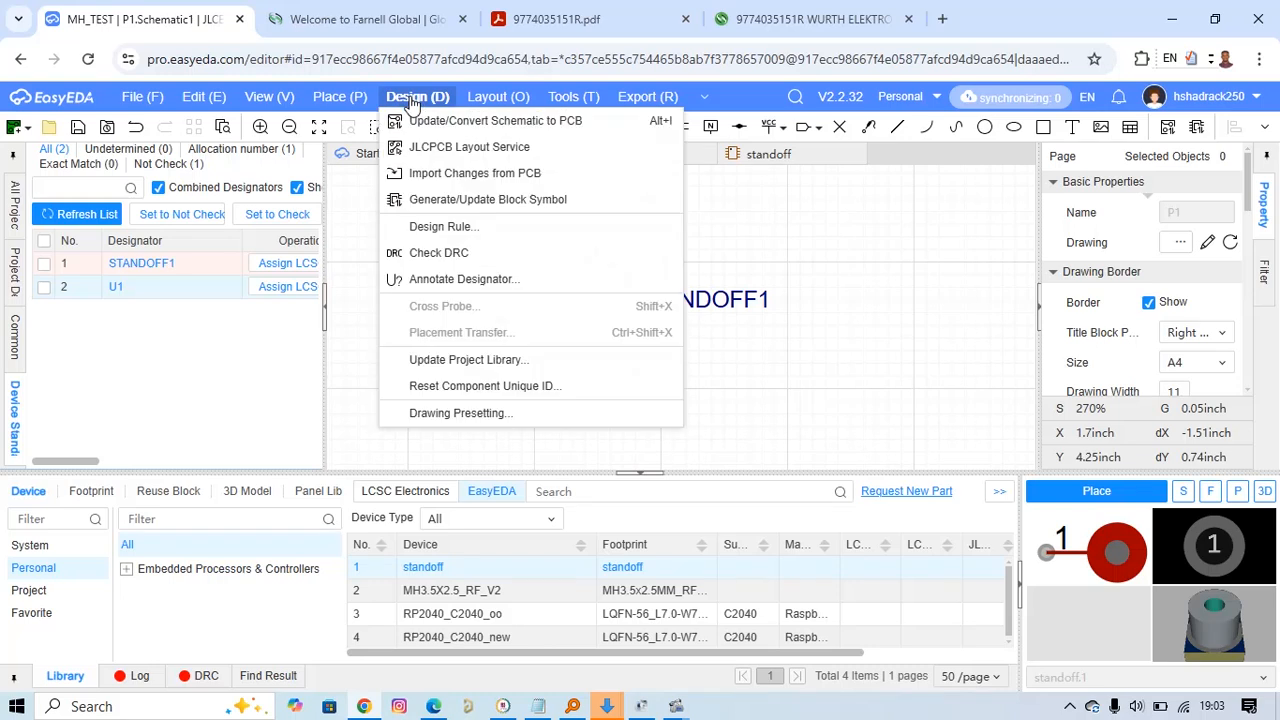
click(430, 121)
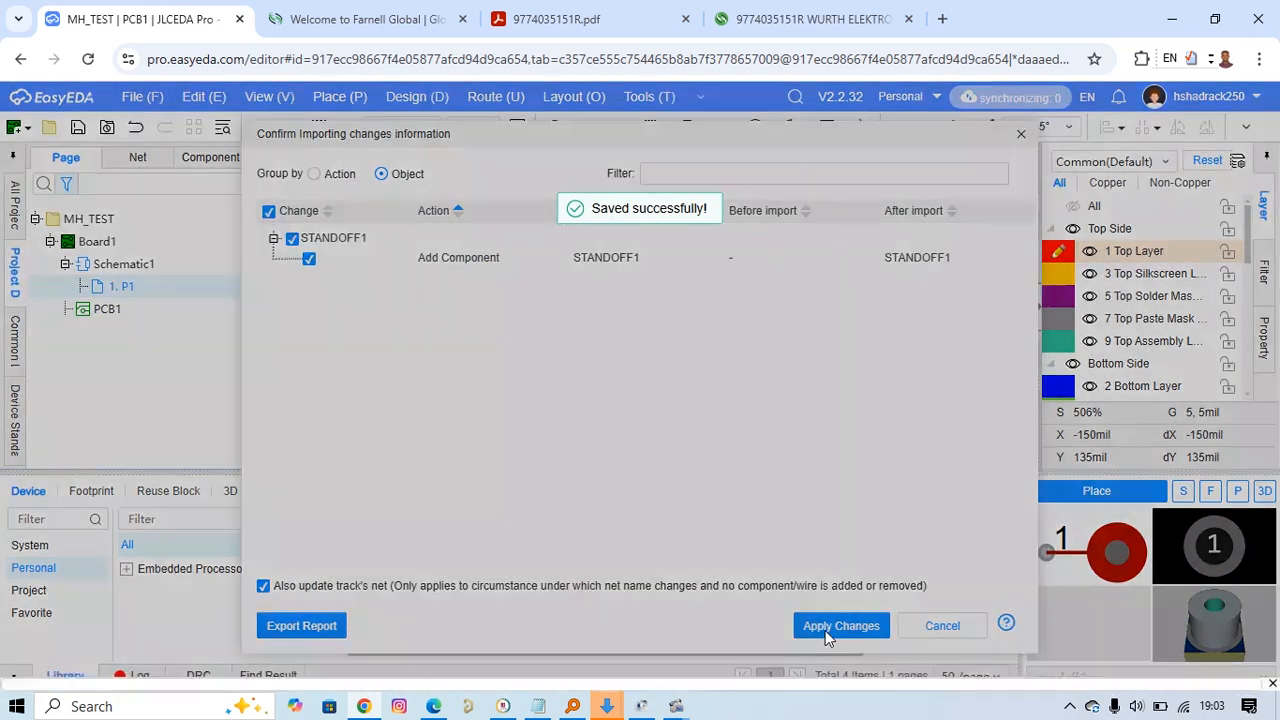
click(825, 628)
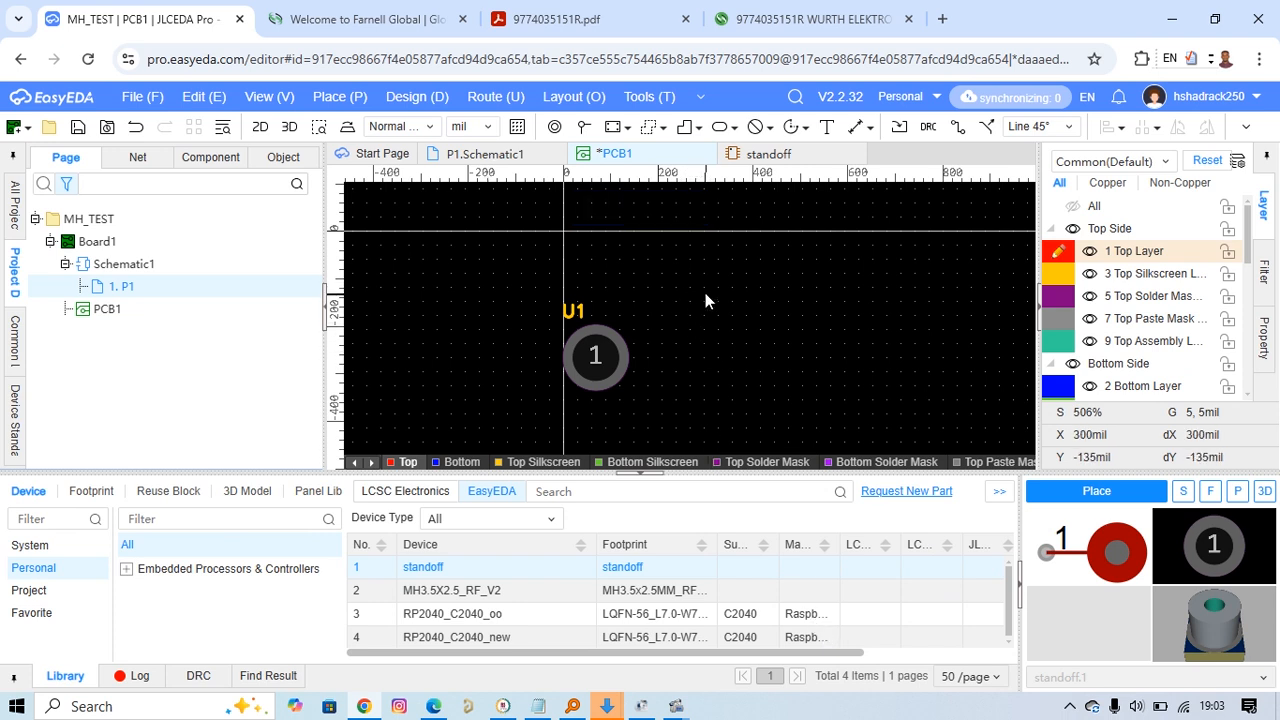
Open the 3D view of PCB1 and inspect the standoff beside U1's mounting hole from several angles
scroll(705, 275, down, 5)
scroll(709, 303, up, 4)
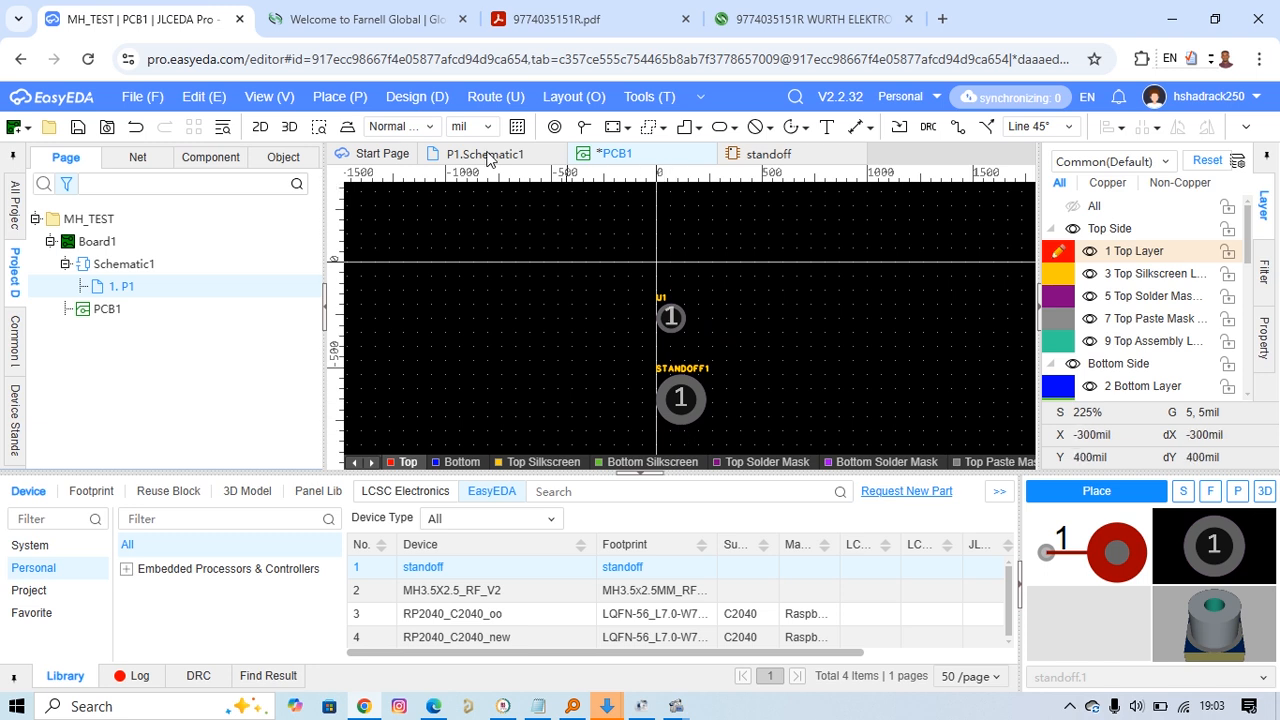
click(288, 128)
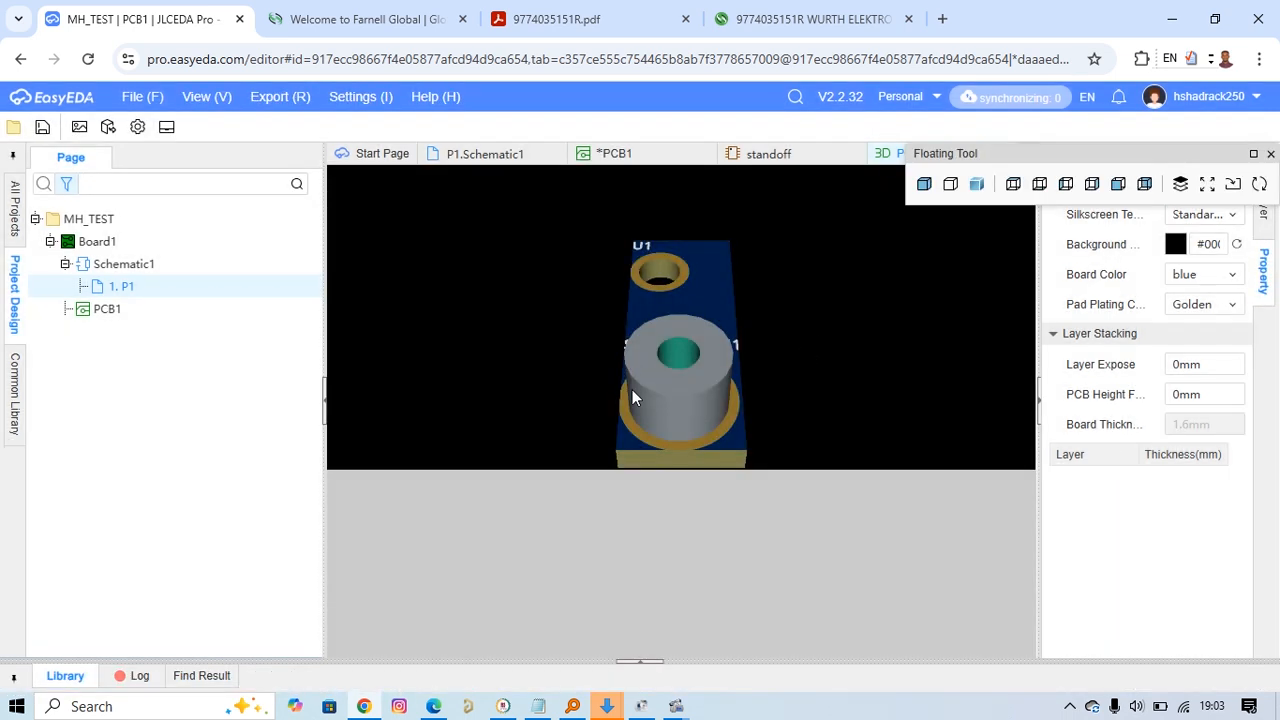
drag(634, 394, 734, 345)
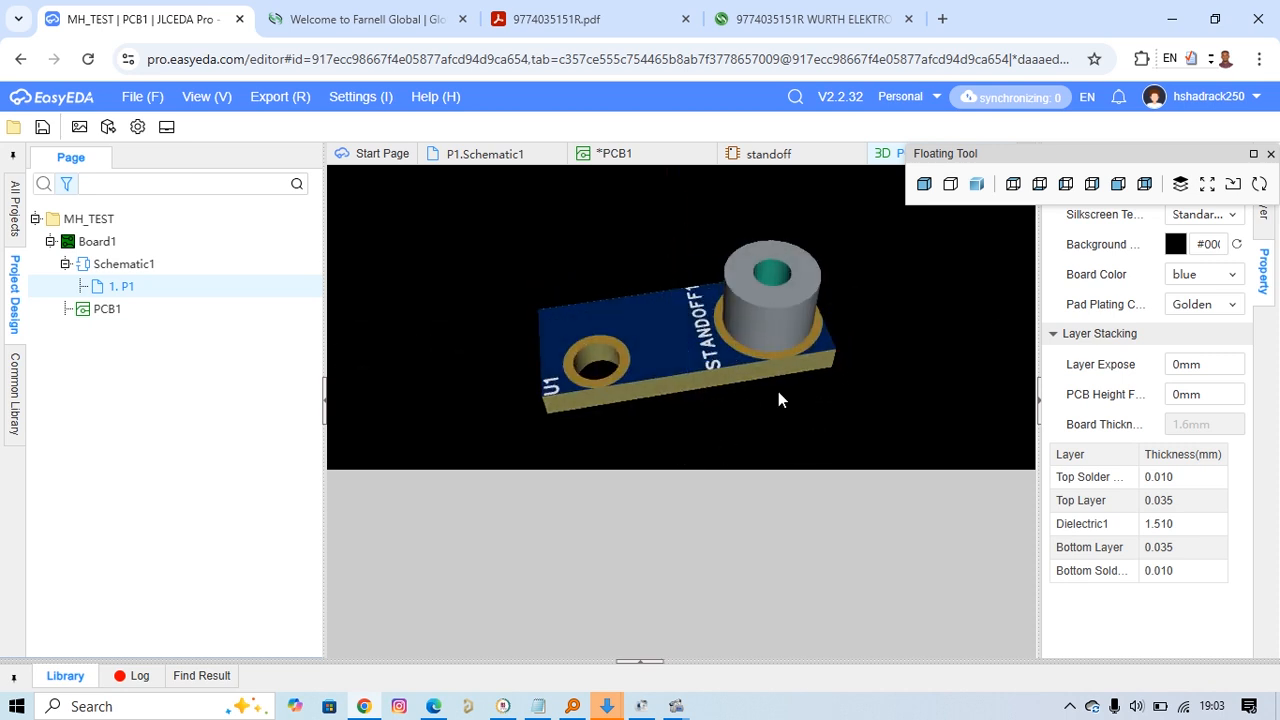
drag(778, 391, 637, 390)
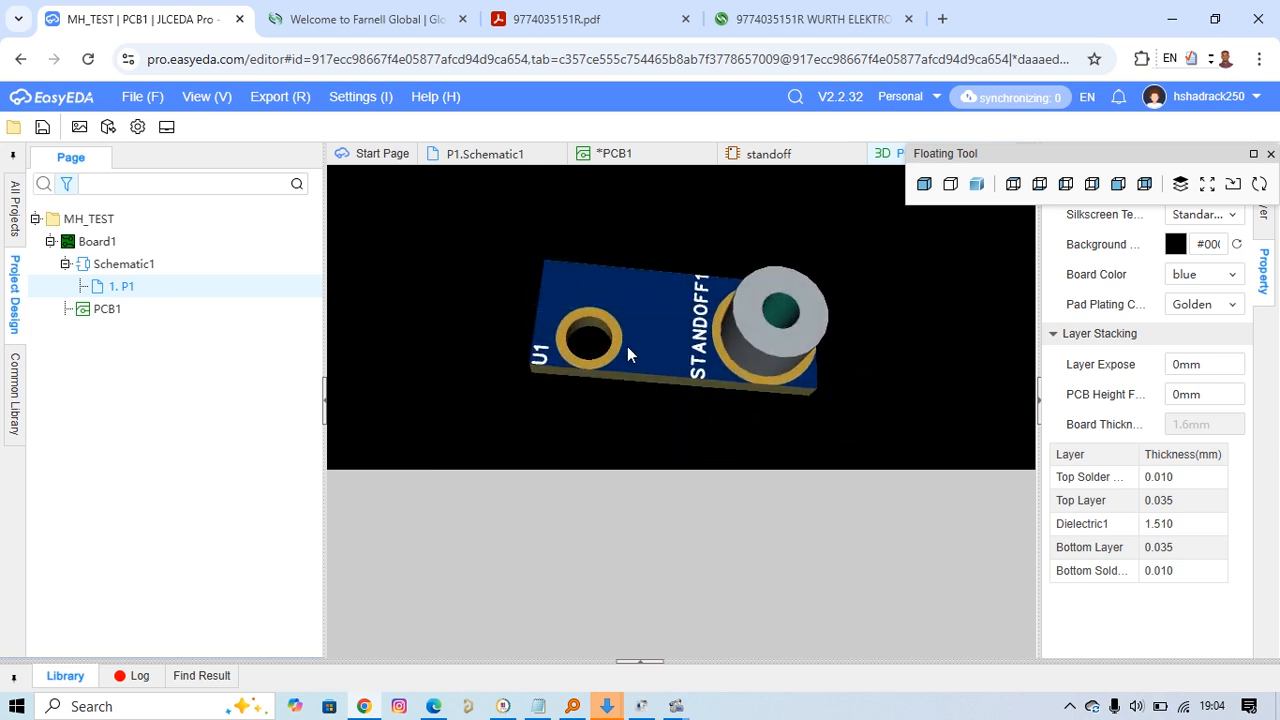